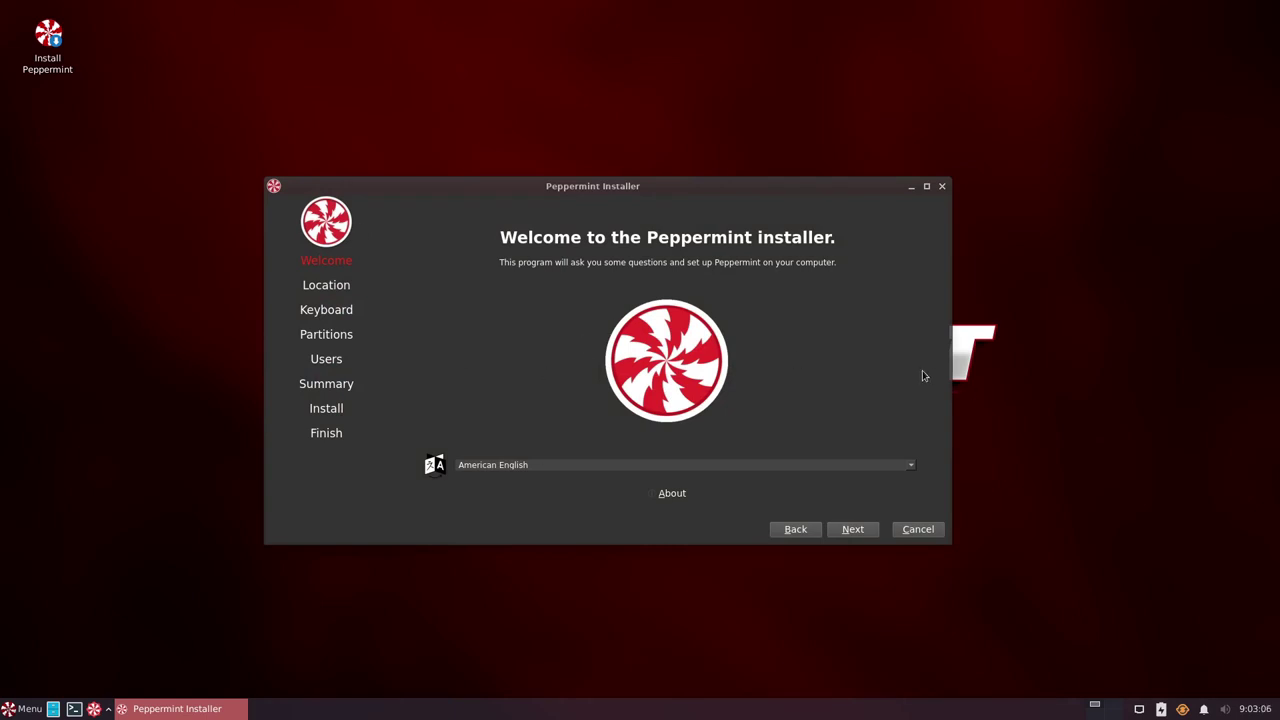
Switch the installer language to Deutsch, then accept the Berlin location and German keyboard pages
left_click(561, 465)
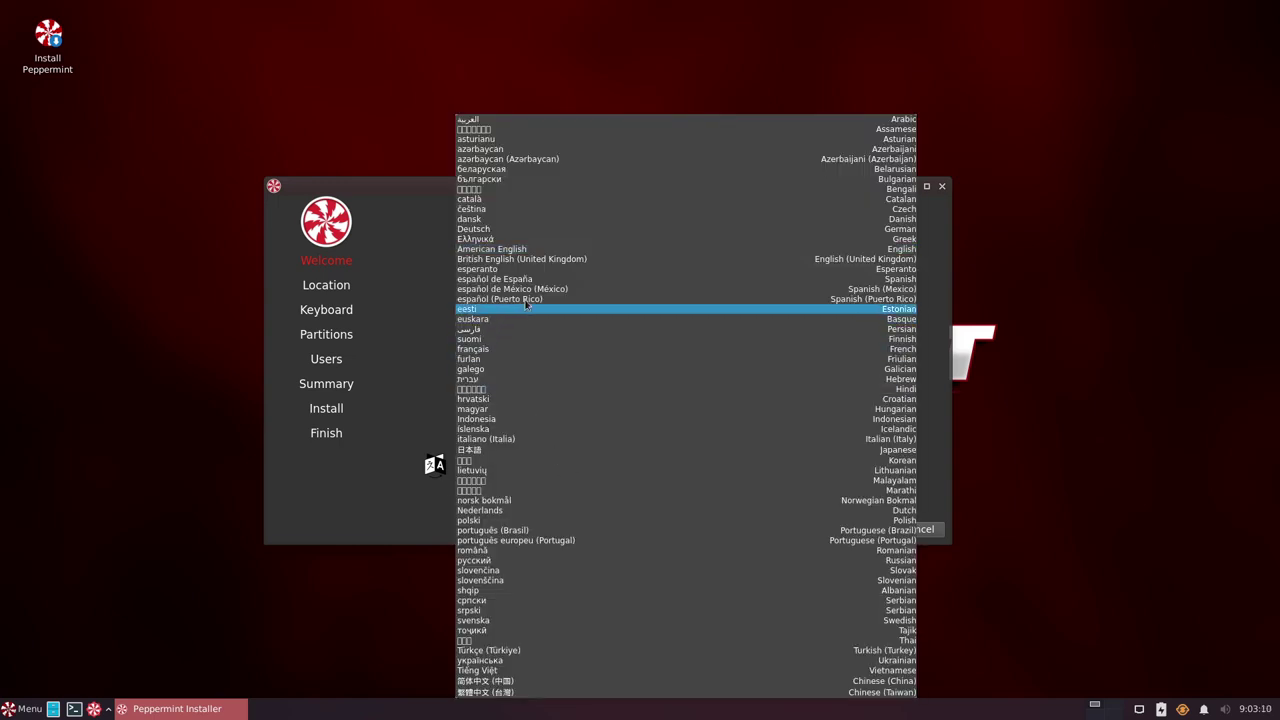
left_click(477, 231)
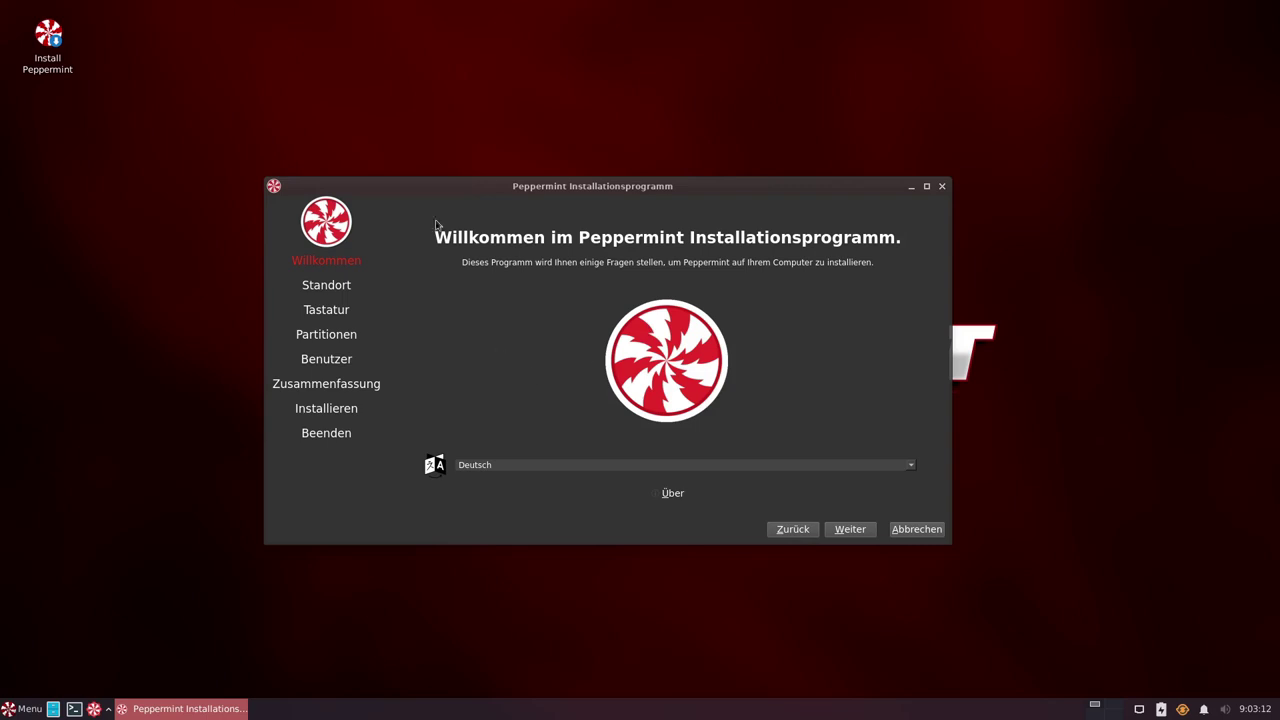
left_click(843, 535)
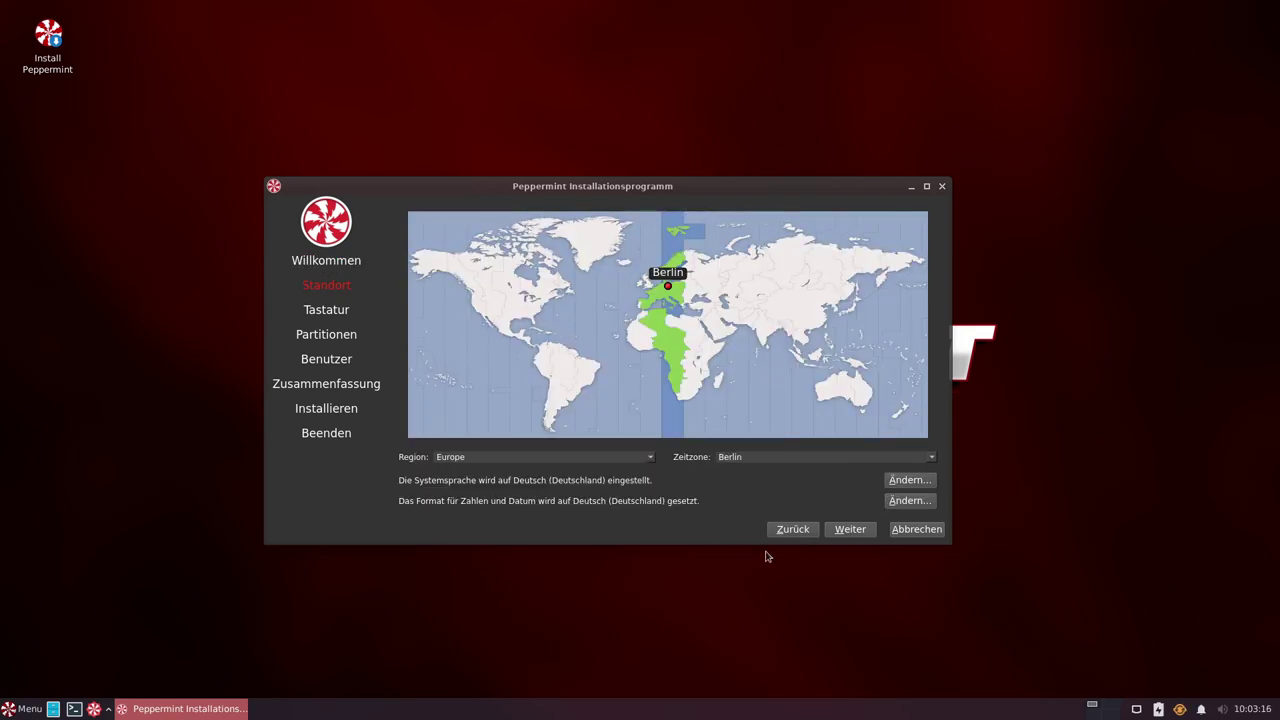
left_click(847, 537)
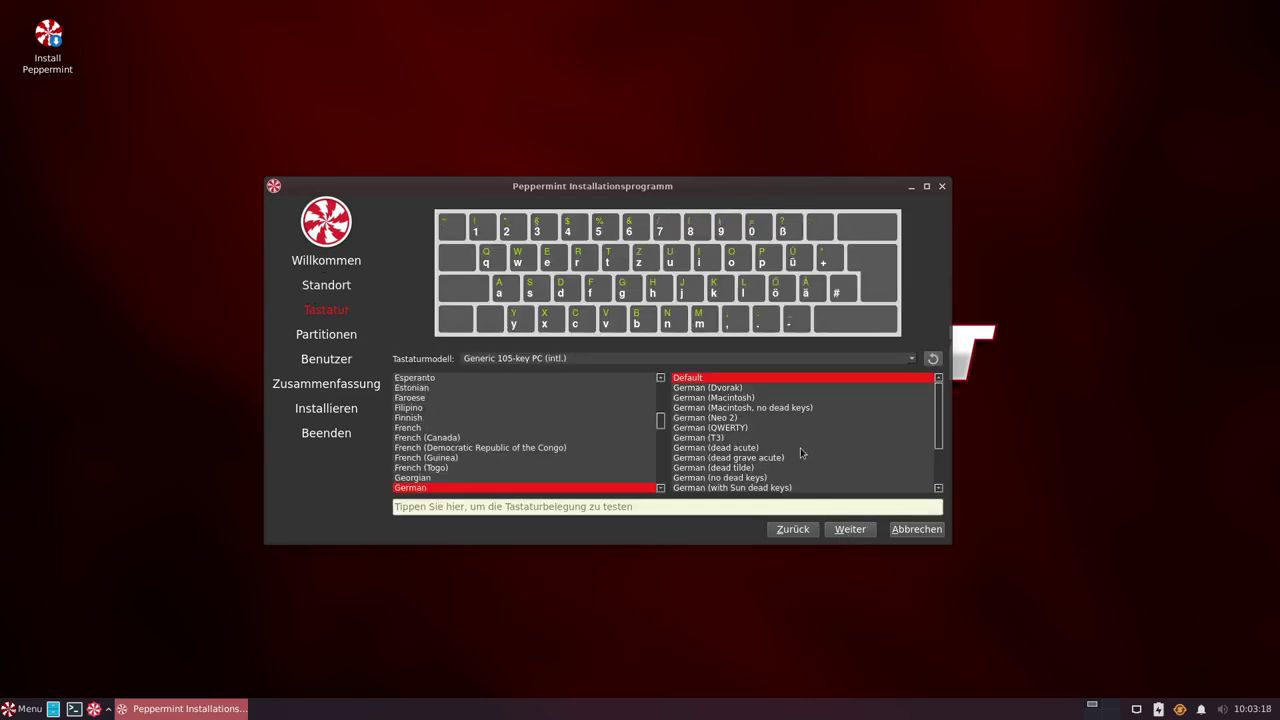
left_click(852, 531)
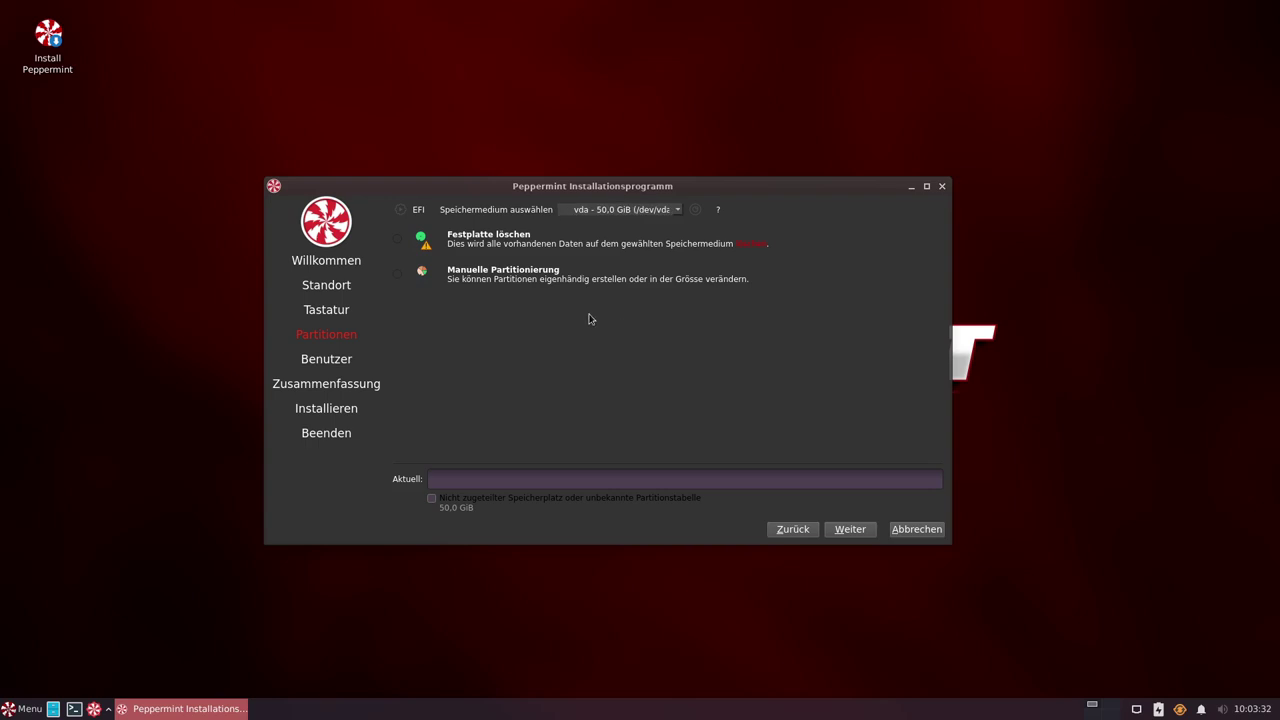
Choose Festplatte löschen to erase the whole 50 GB vda disk and continue
left_click(397, 238)
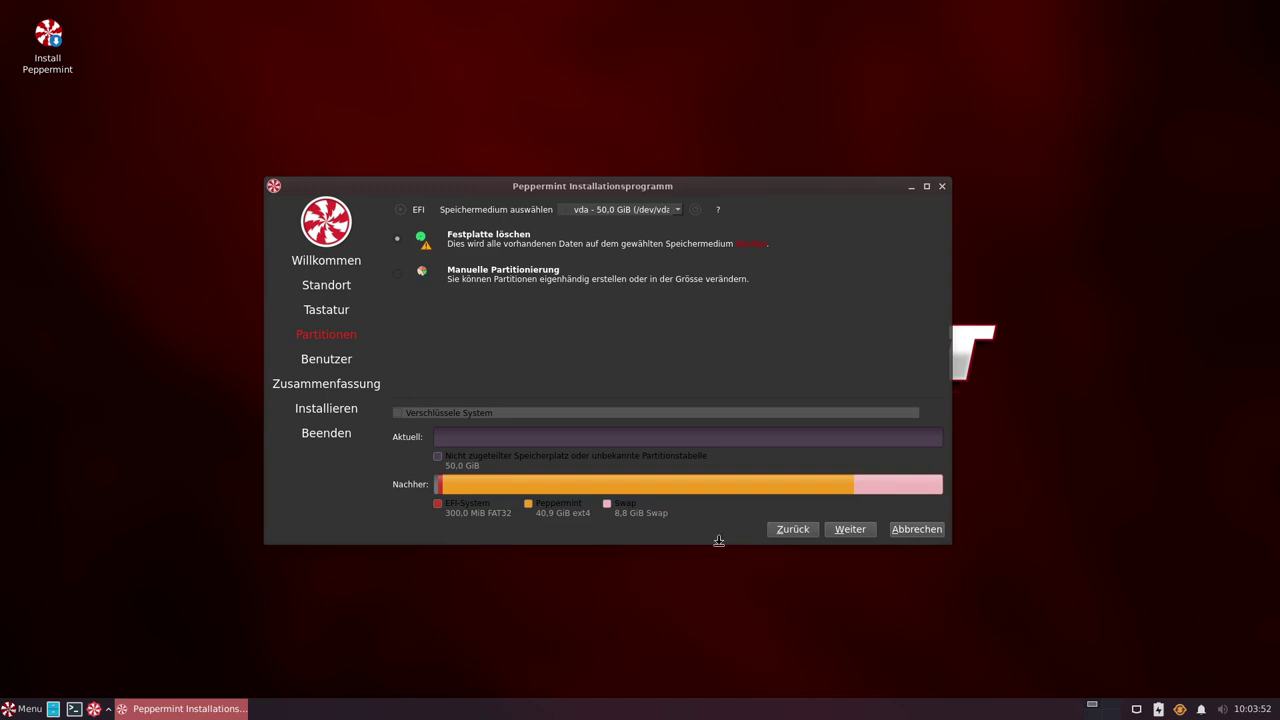
left_click(846, 531)
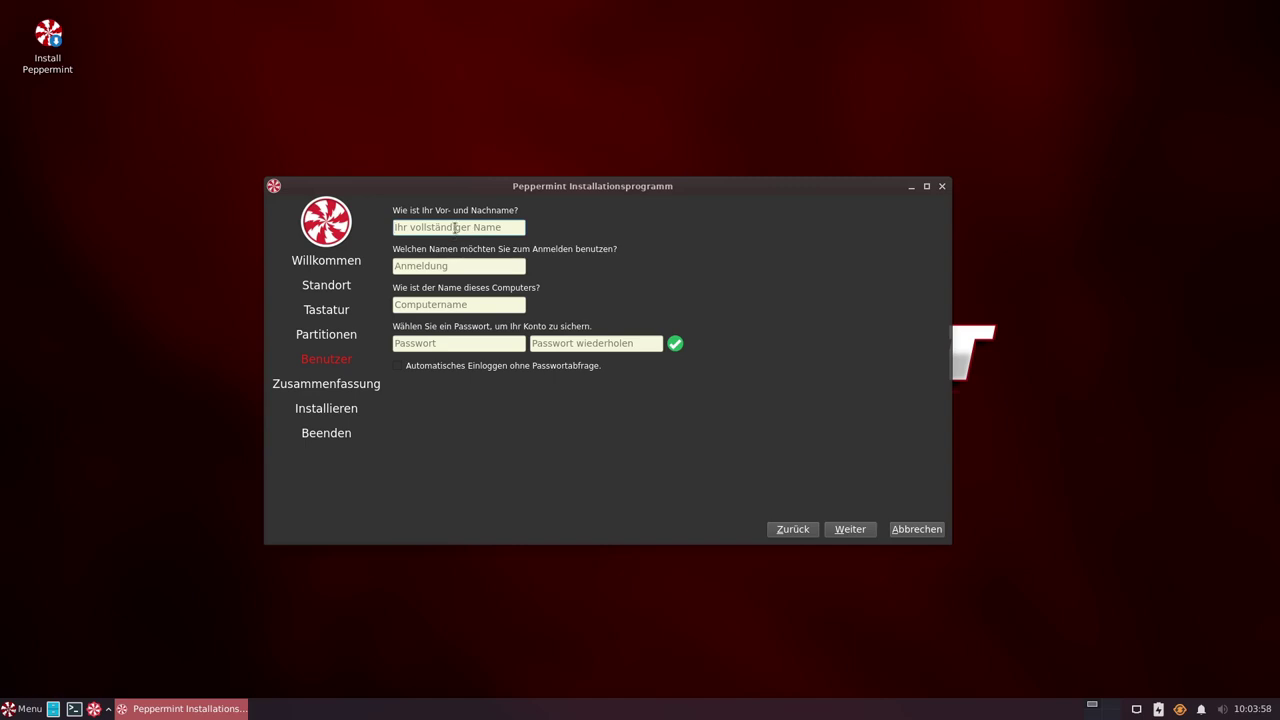
Enter the user's full name, computer name pepperbox, and the account password twice
left_click(455, 228)
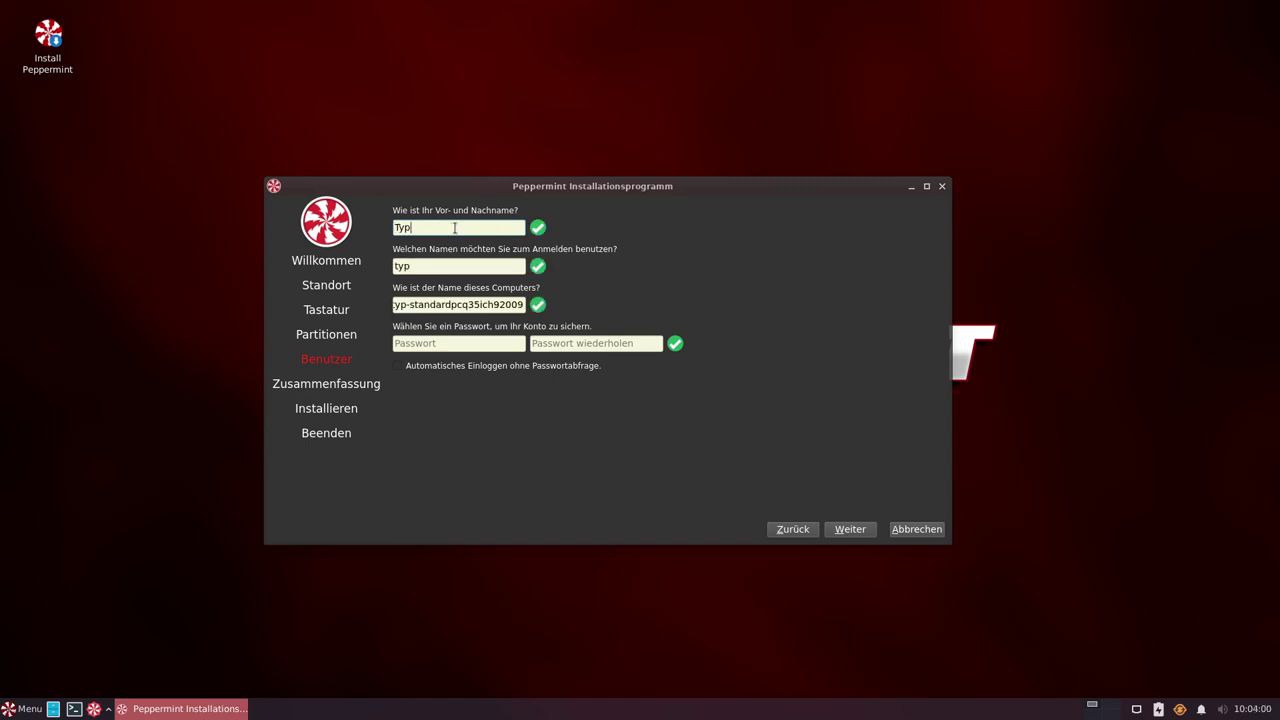
key("Tab")
key("Tab")
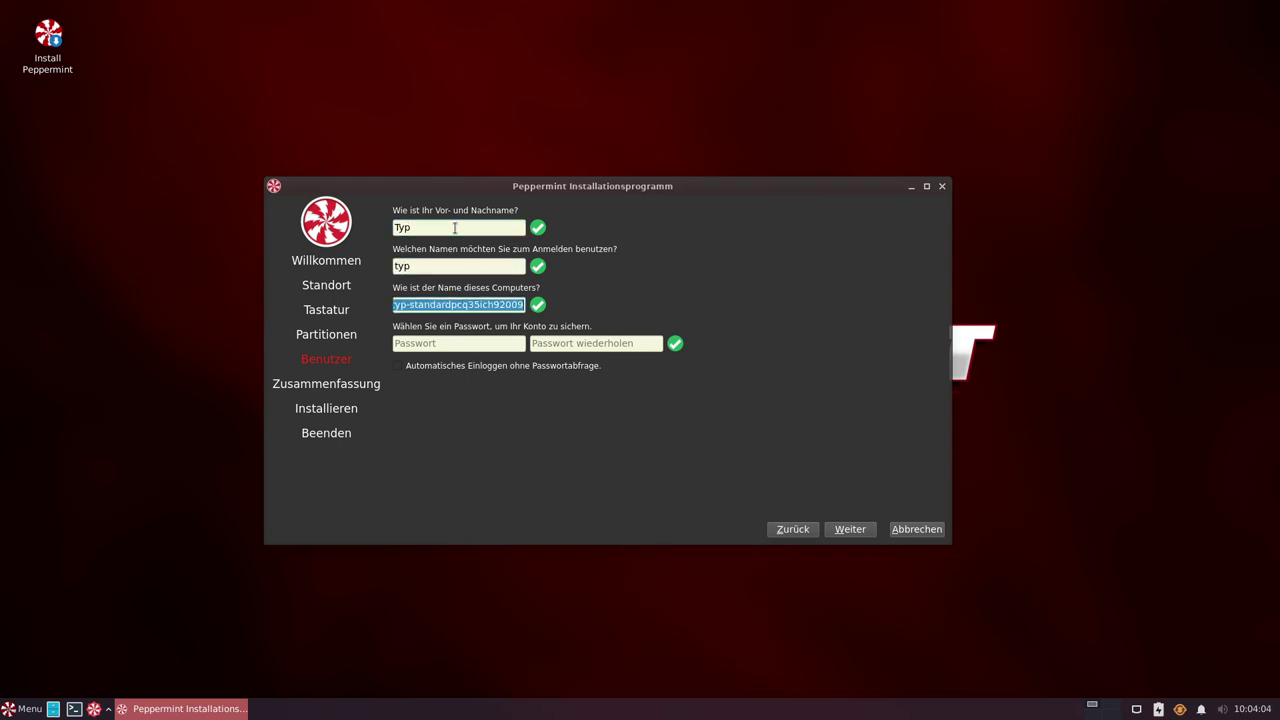
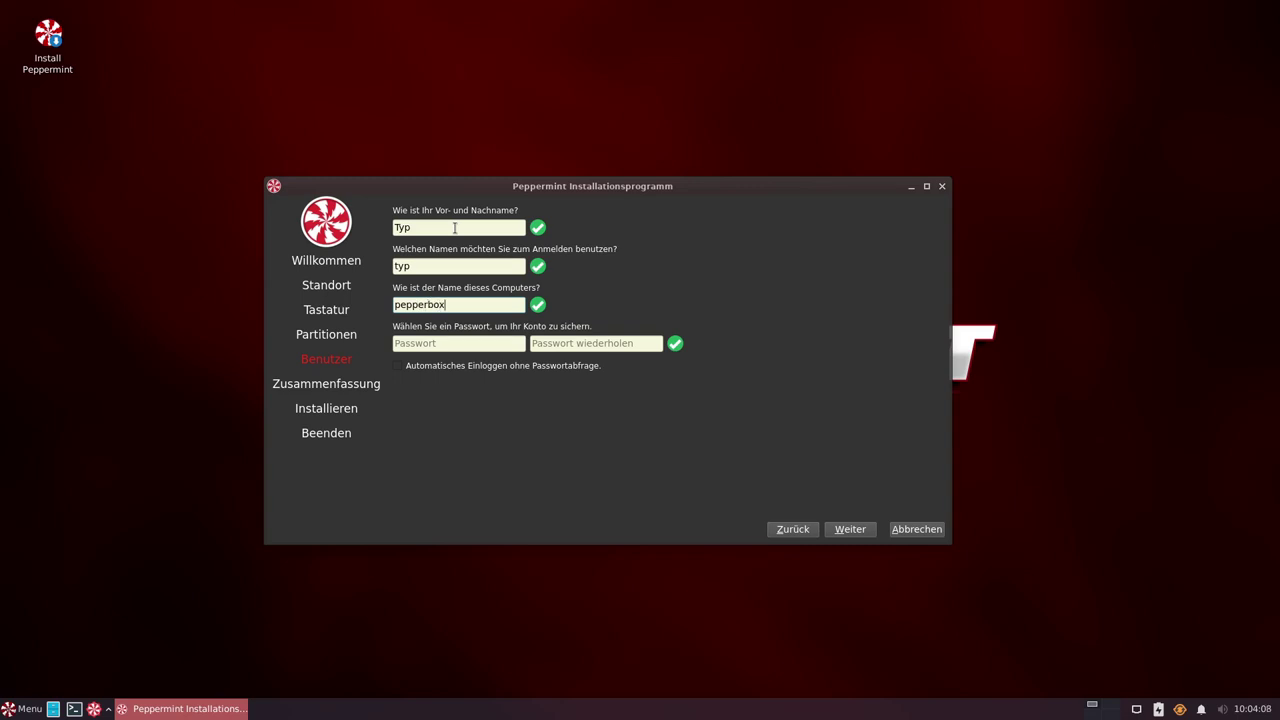
key("Tab")
key("Tab")
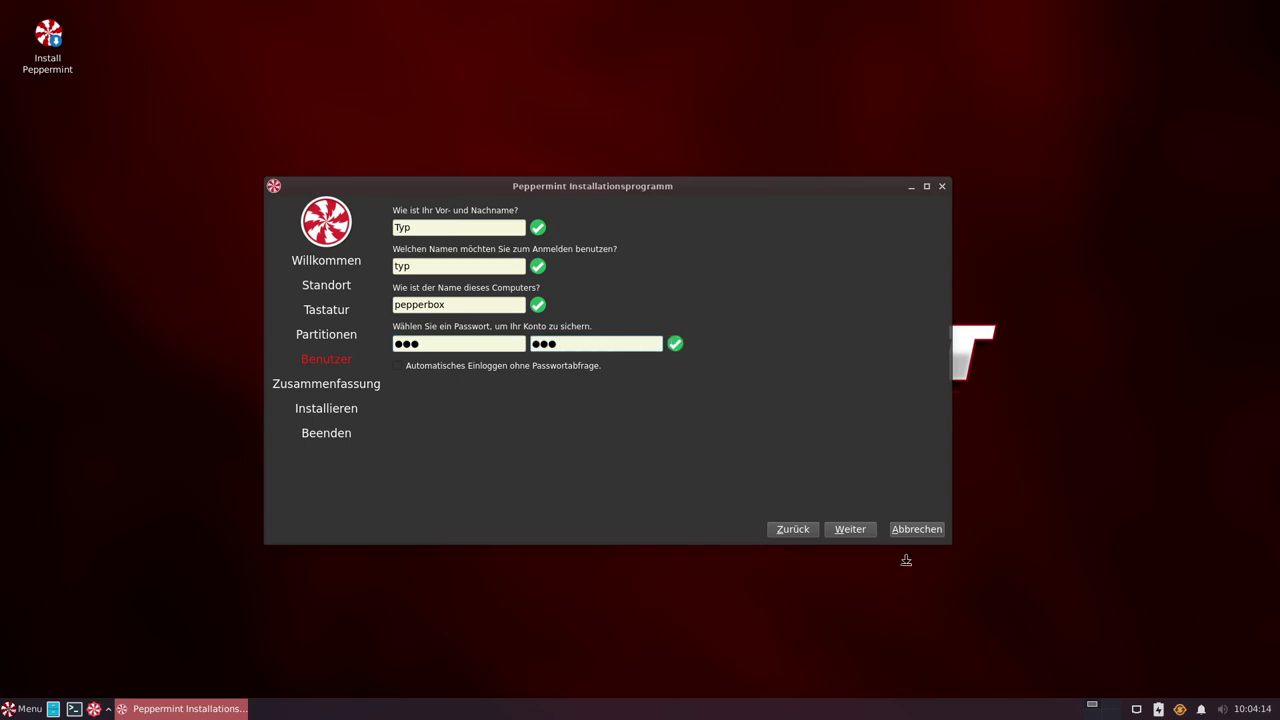
Run the installation from the summary page and restart into the installed system
left_click(850, 529)
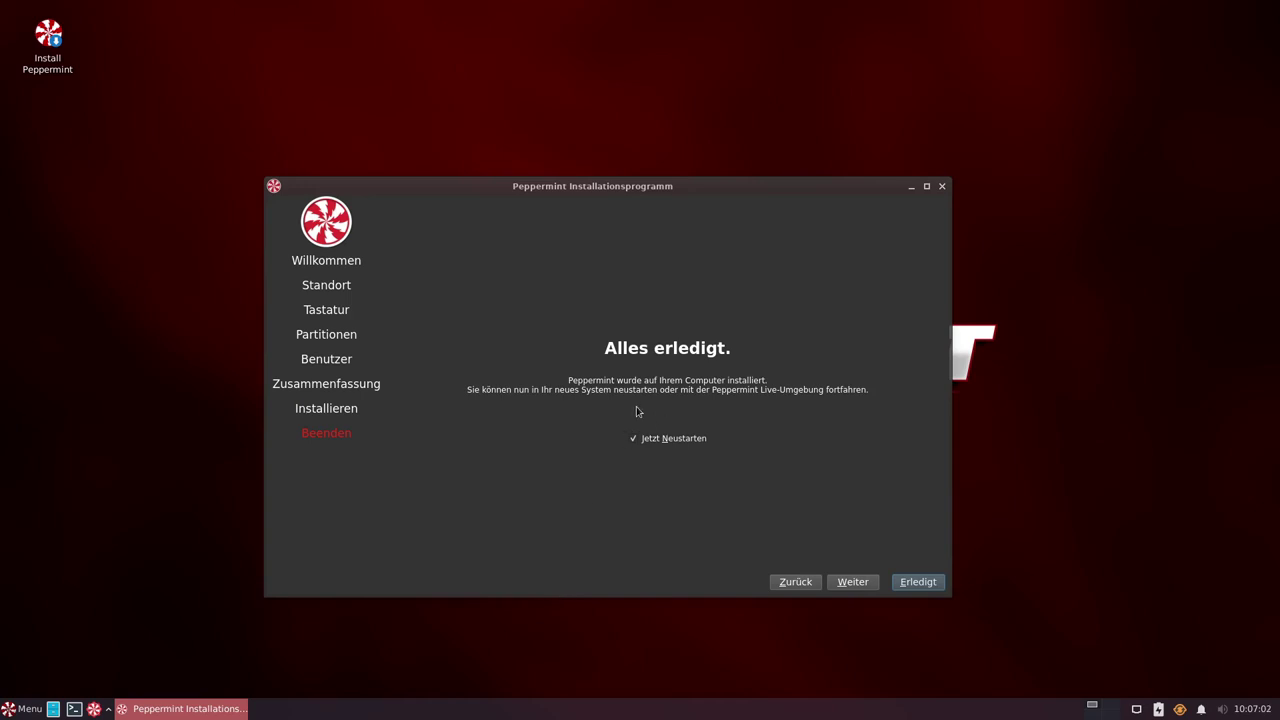
left_click(917, 584)
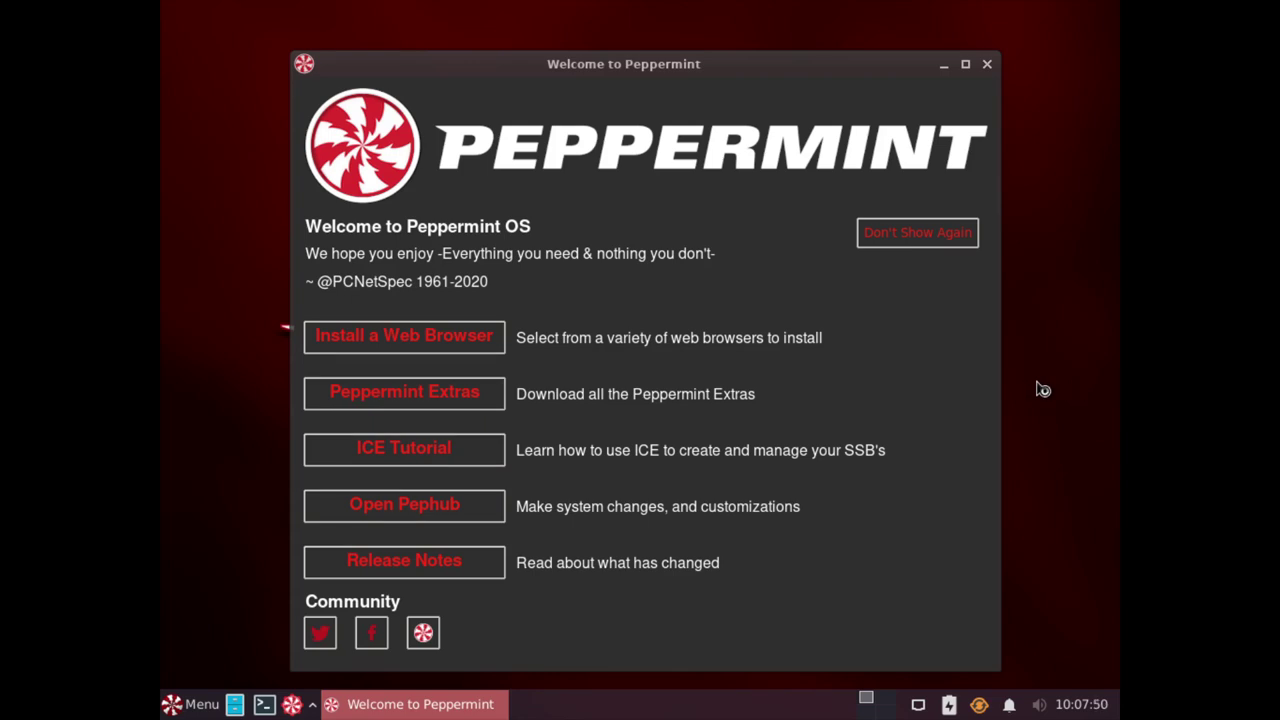
Change the screen resolution to 1920x1080 in Anzeige and keep the new configuration
left_click(190, 704)
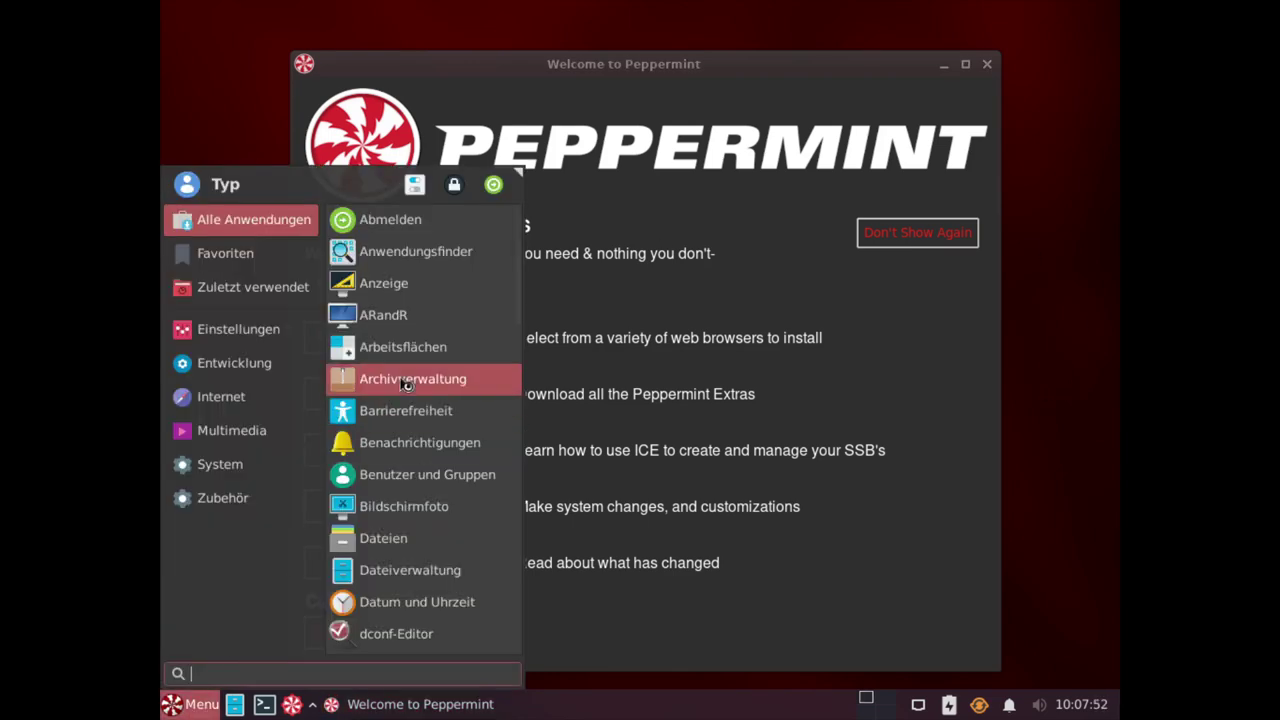
left_click(386, 287)
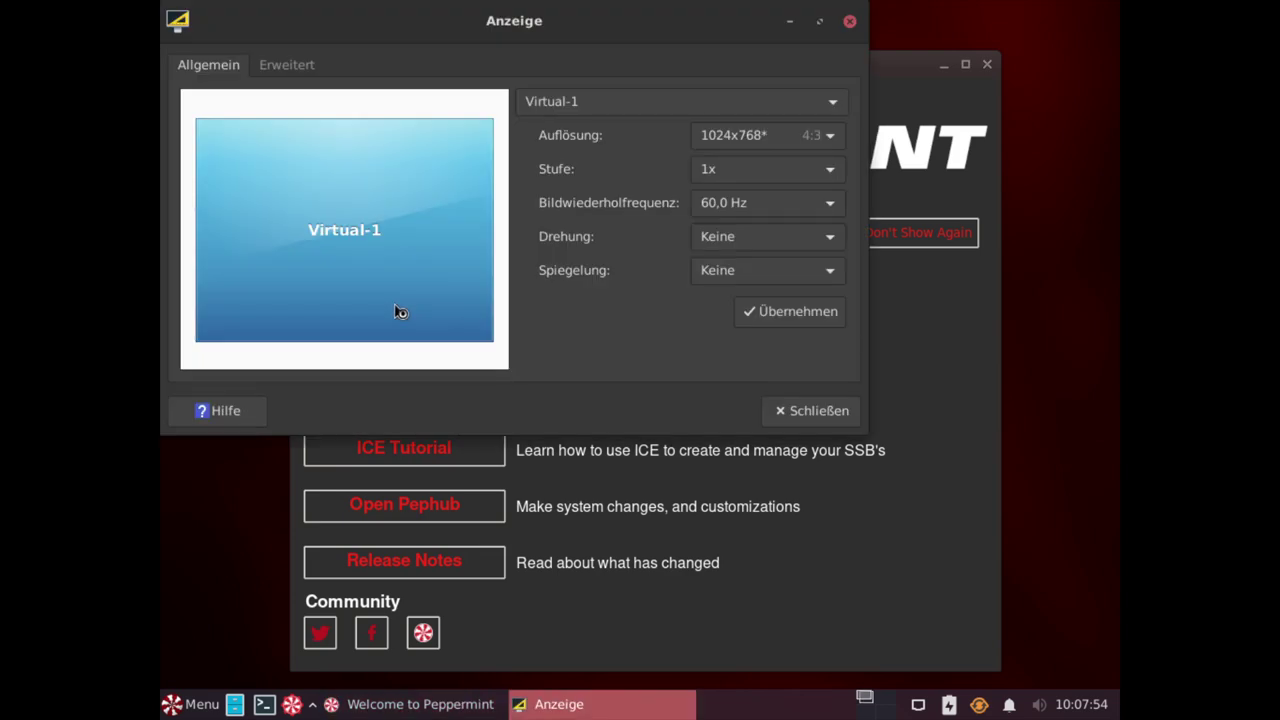
left_click(757, 140)
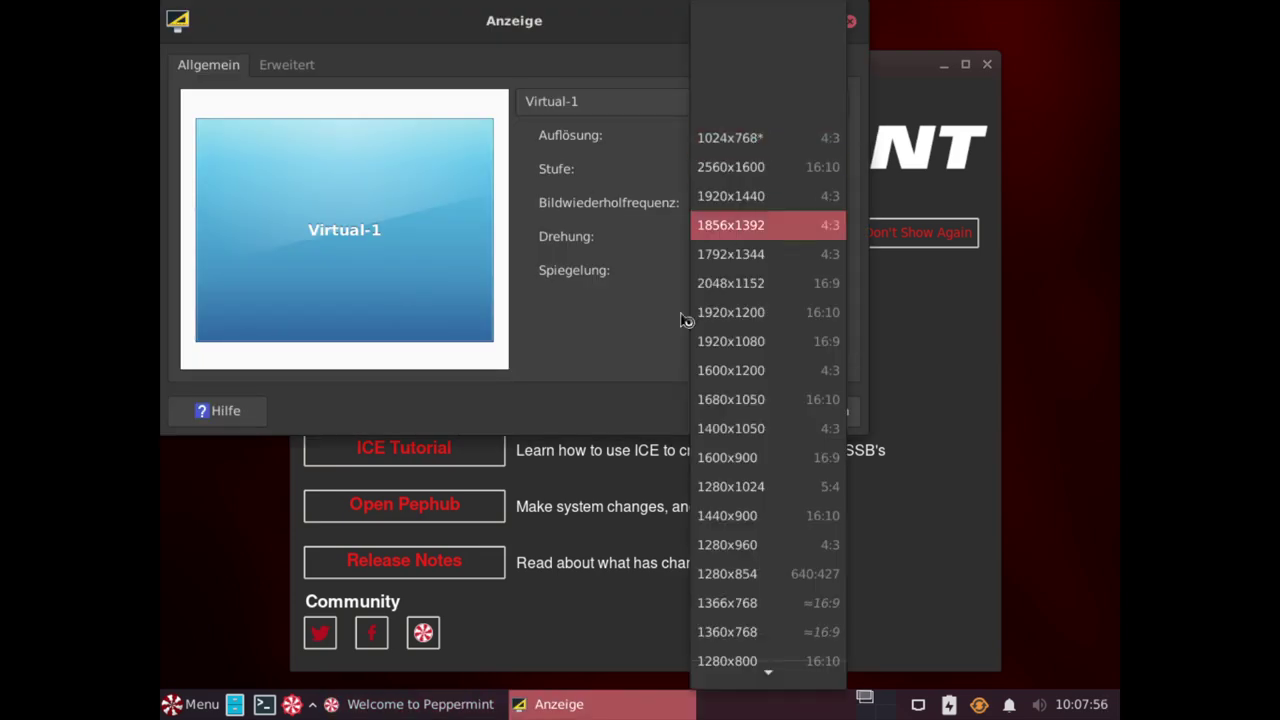
left_click(765, 341)
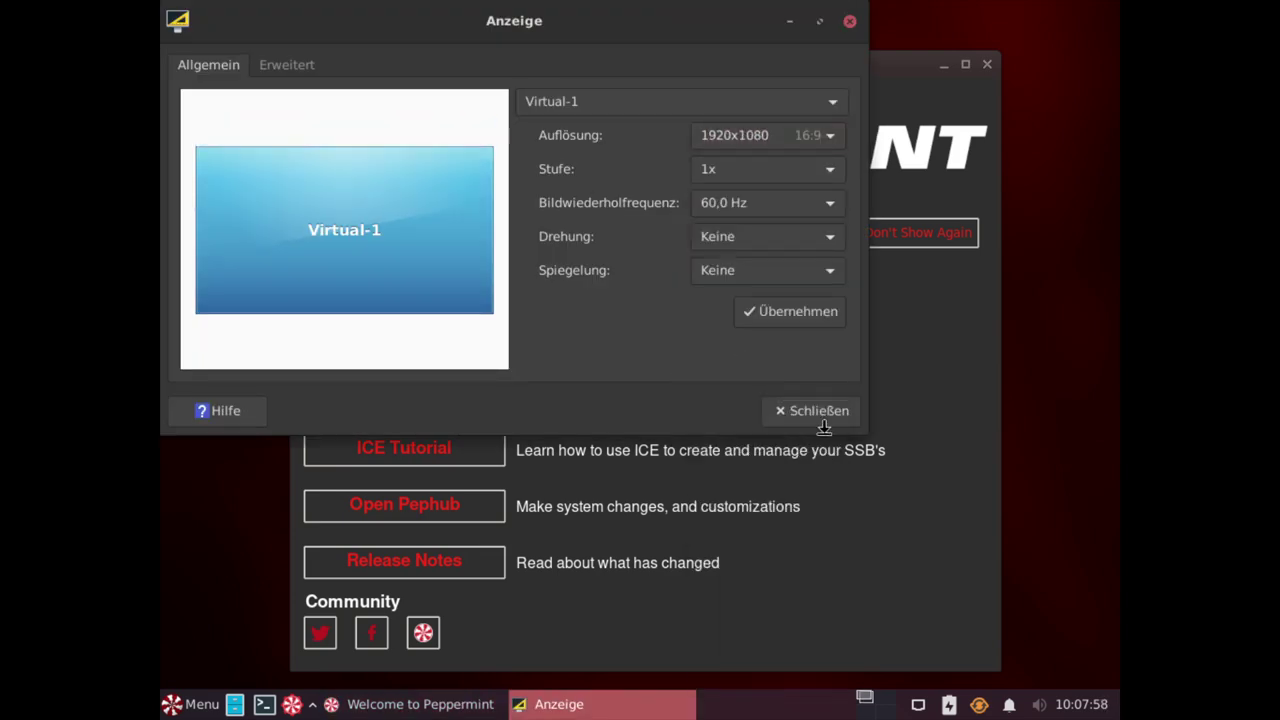
left_click(792, 312)
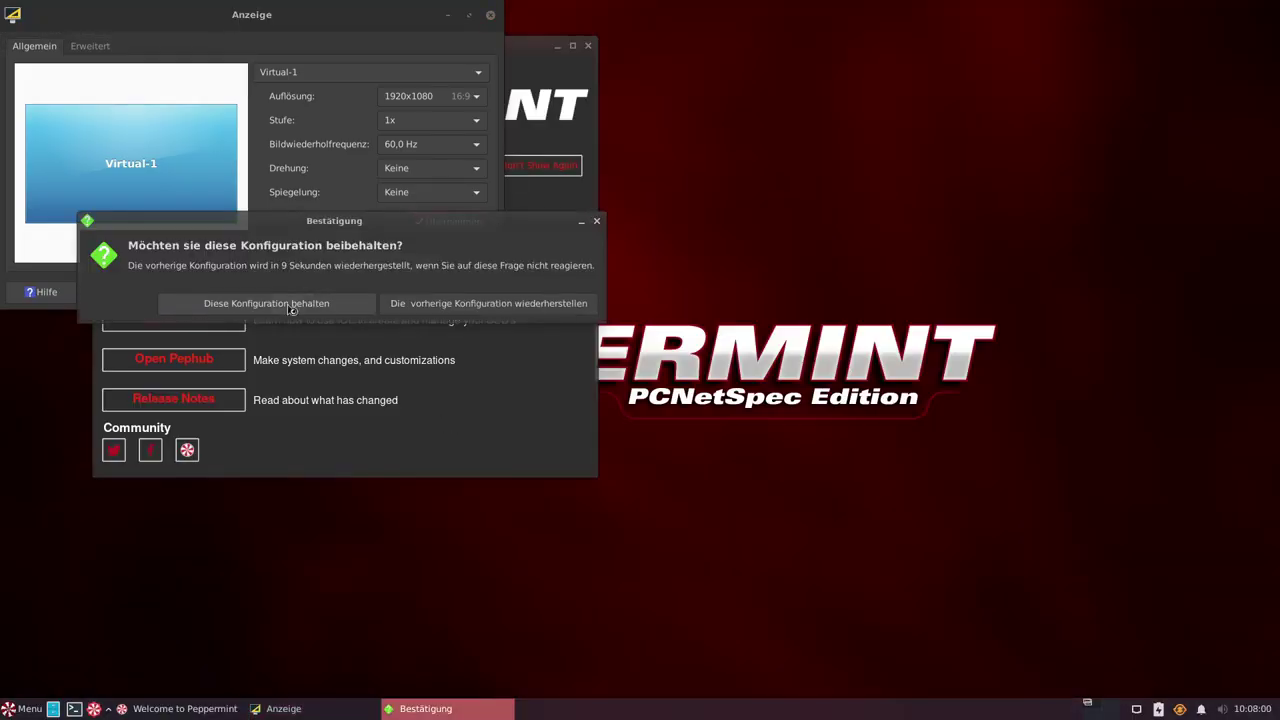
left_click(290, 305)
Close the display settings and centre the Welcome to Peppermint window
left_click(490, 15)
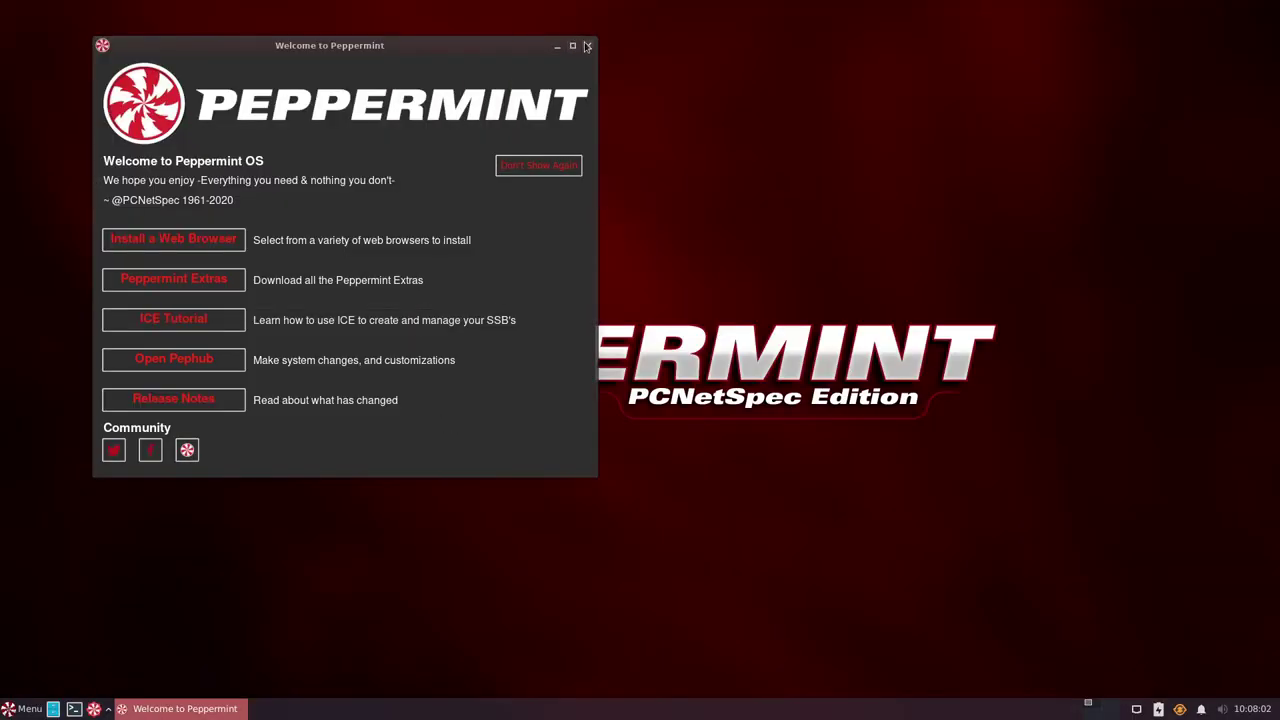
left_click_drag(434, 57, 784, 139)
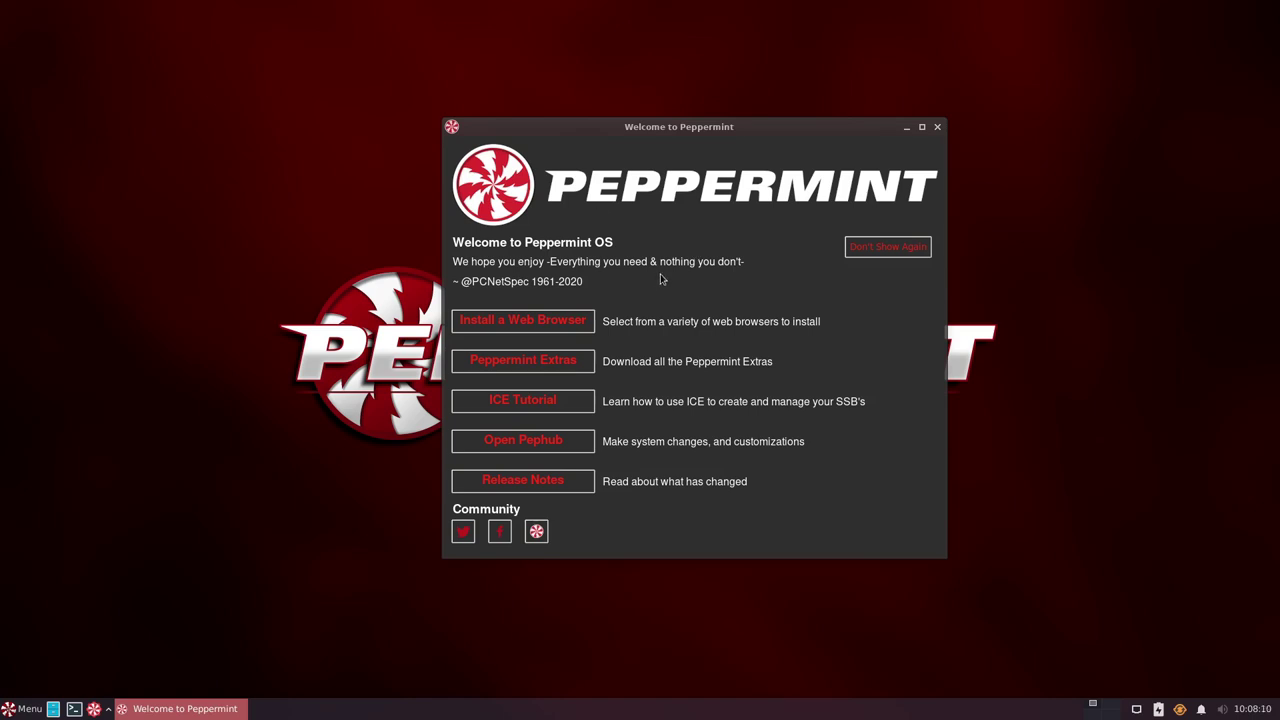
left_click_drag(681, 132, 657, 141)
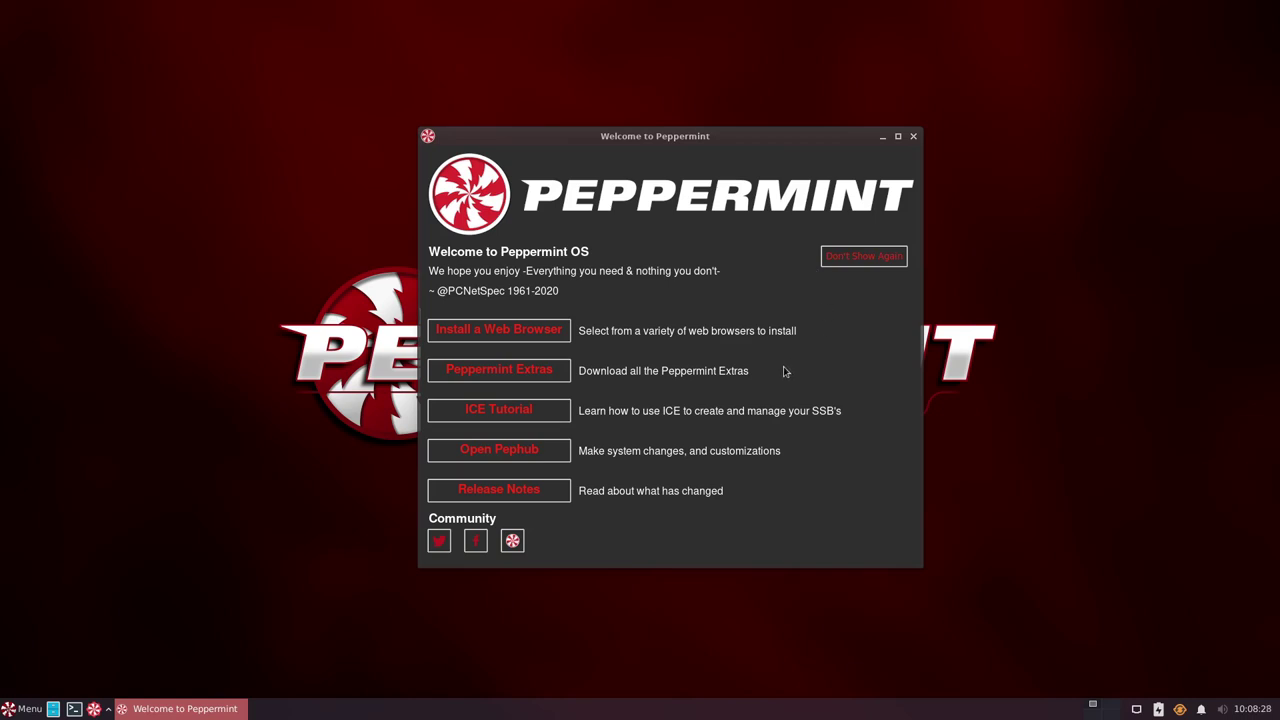
Authorise the browser installer, install Firefox from Software Packages, and close the window
left_click(491, 331)
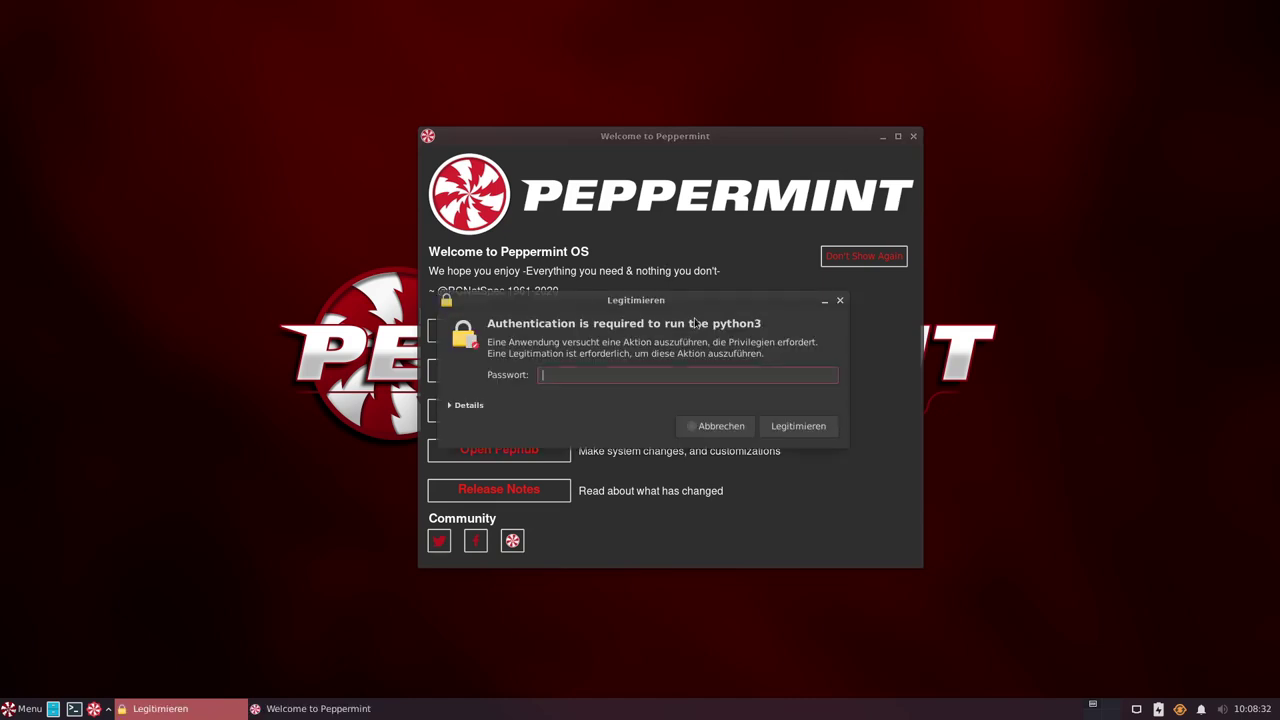
key("Return")
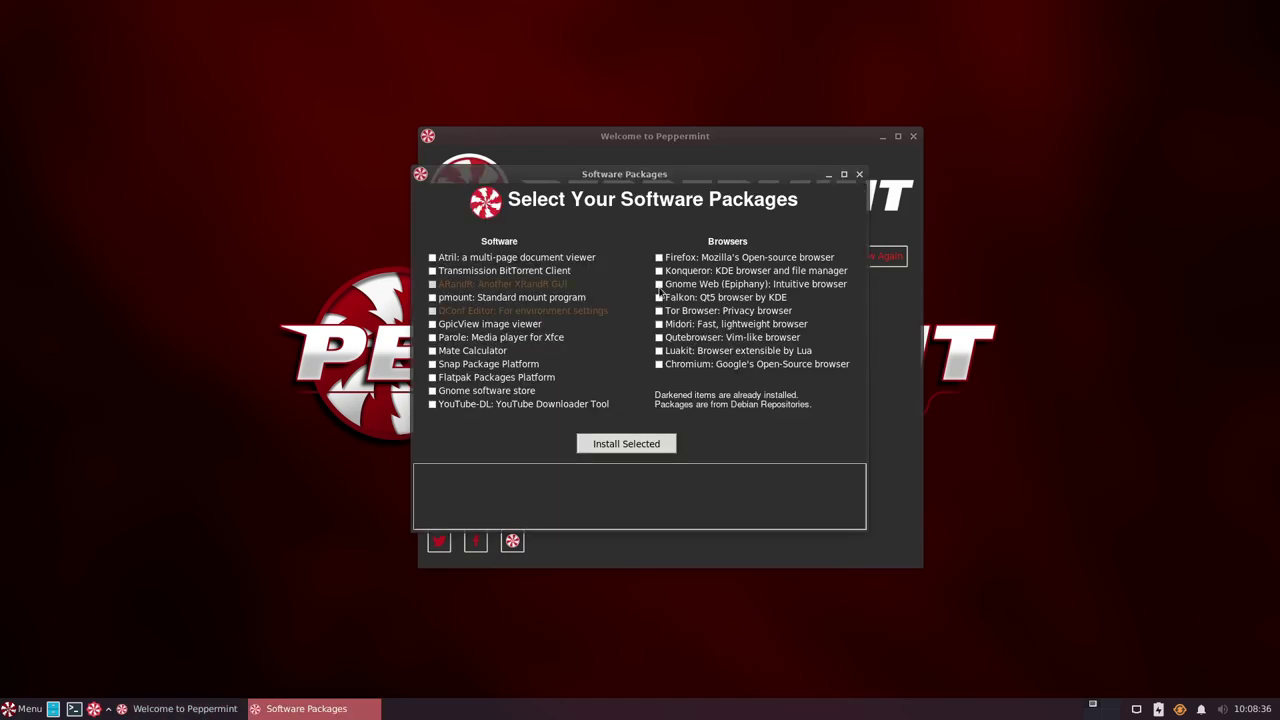
left_click_drag(641, 179, 644, 172)
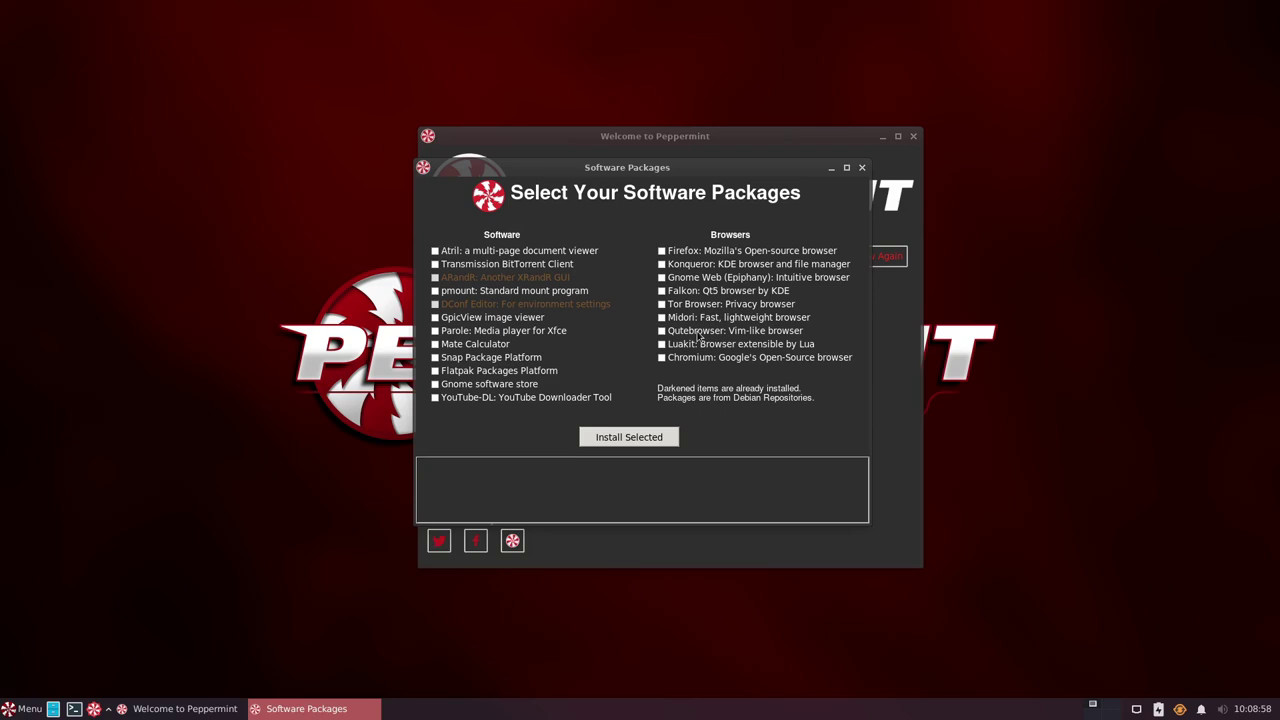
left_click(661, 251)
left_click(628, 440)
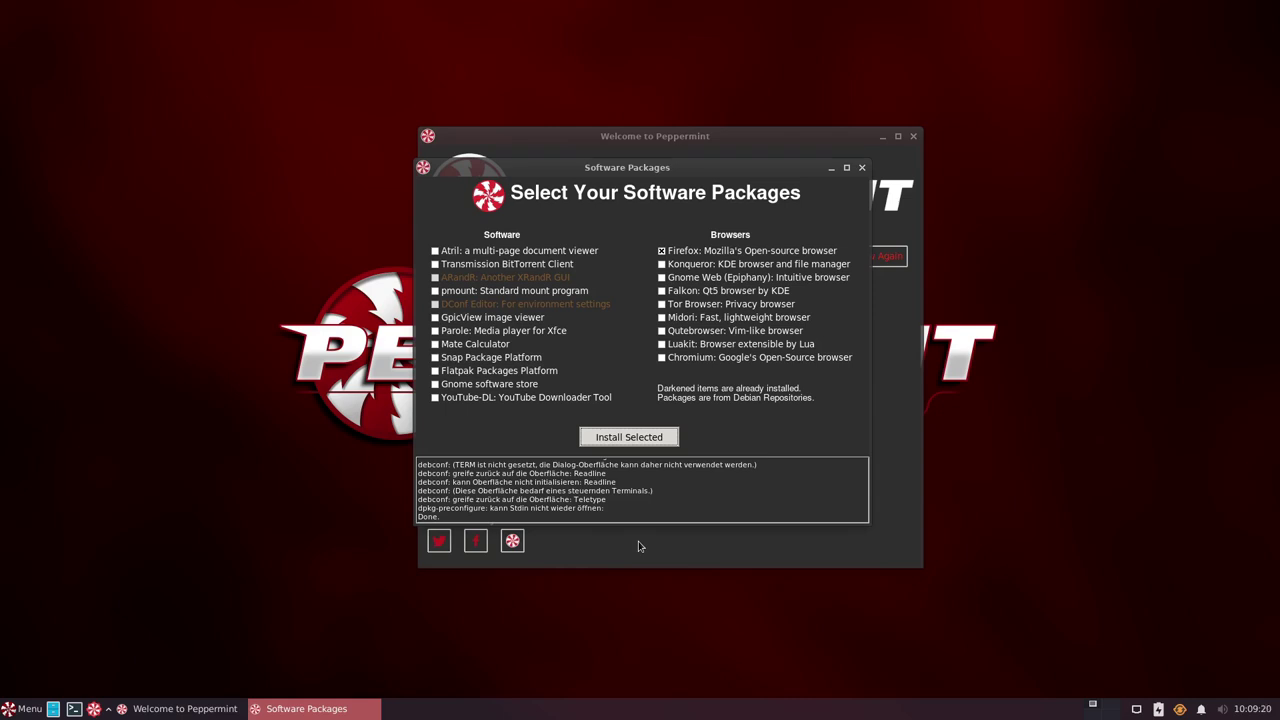
left_click(862, 168)
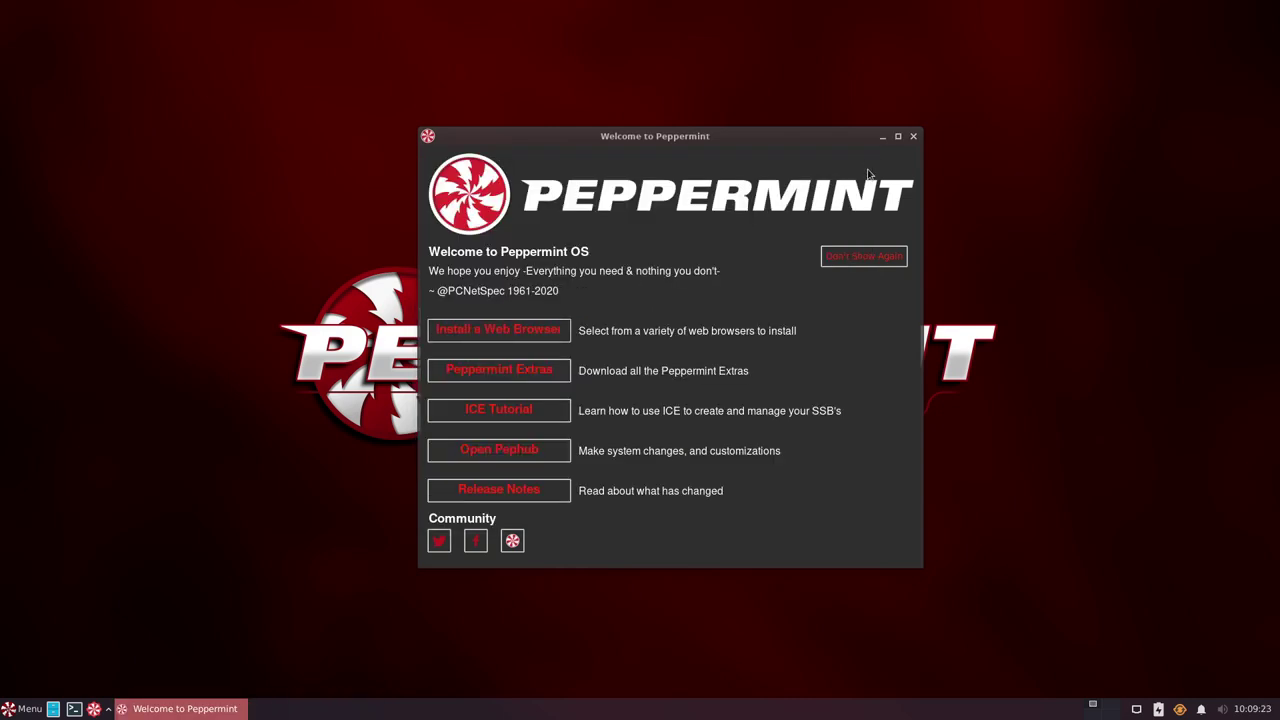
Launch Firefox ESR from the Internet menu and maximise its window
left_click(30, 709)
left_click(60, 490)
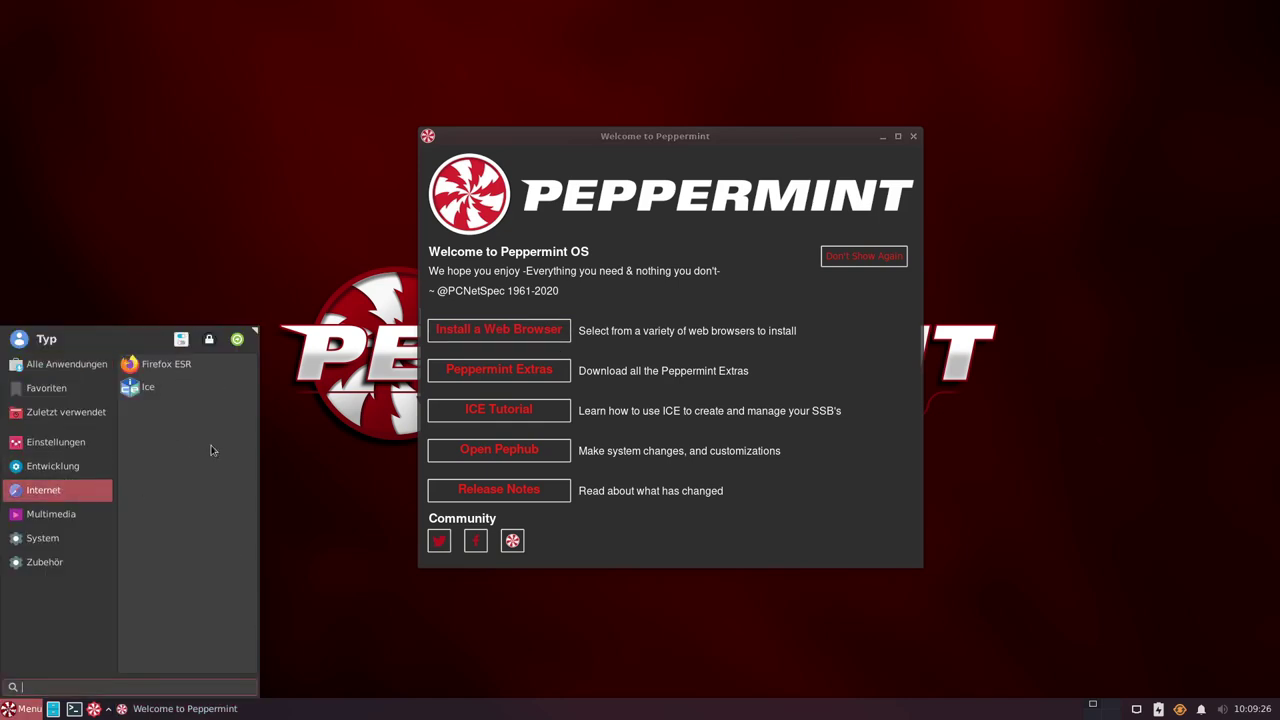
left_click(706, 518)
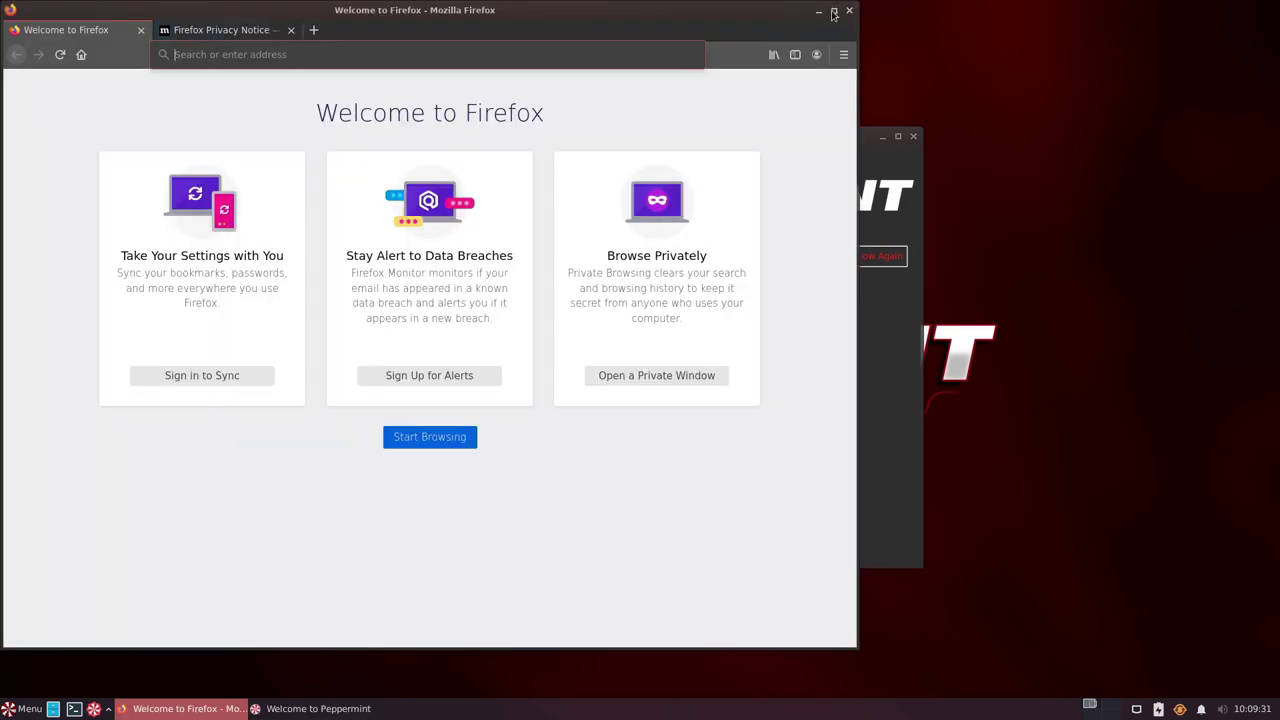
left_click(833, 12)
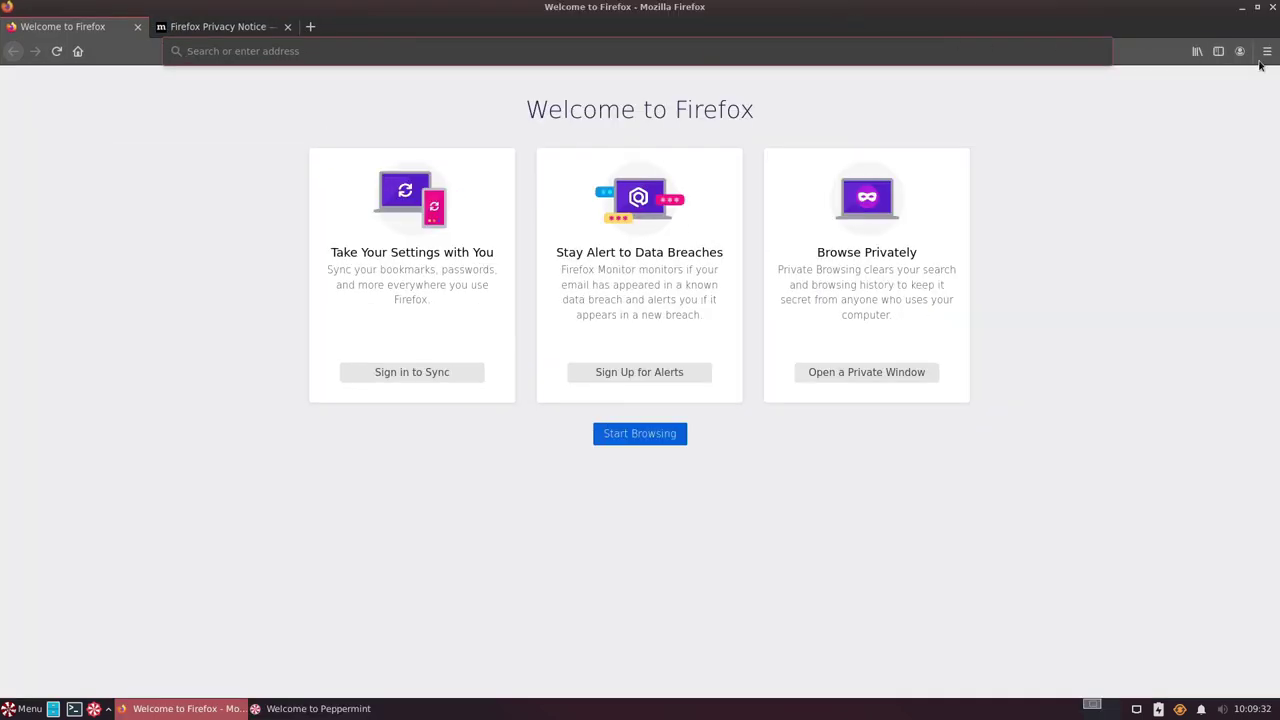
Check the Firefox version, 78.15.0esr, in the About Firefox window and close it
left_click(1266, 51)
left_click(1157, 437)
left_click(1140, 240)
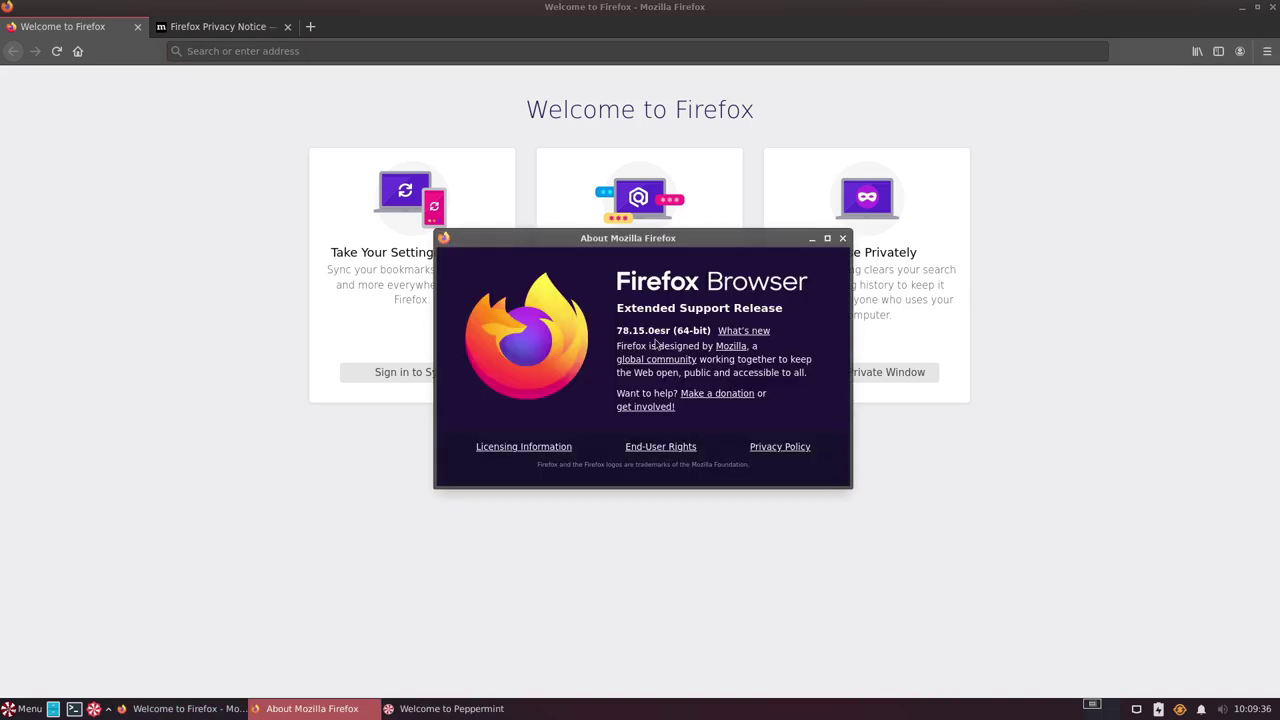
double_click(618, 329)
left_click(842, 239)
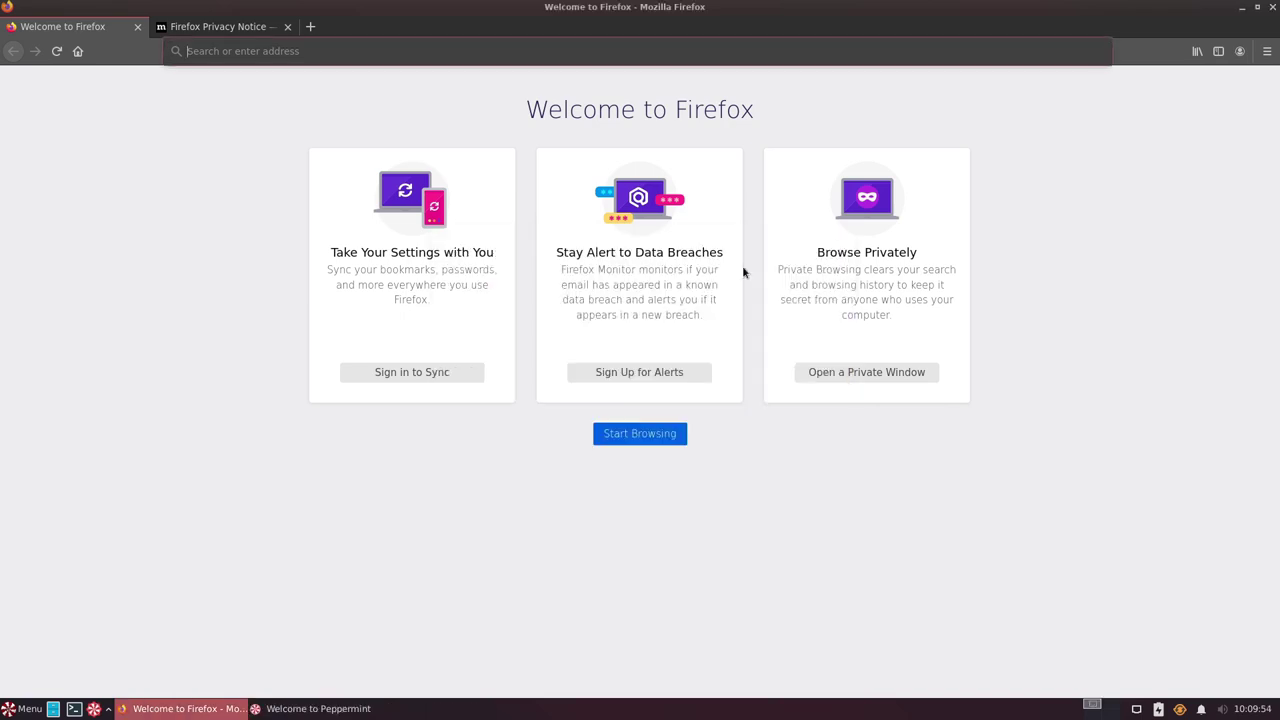
left_click(1265, 50)
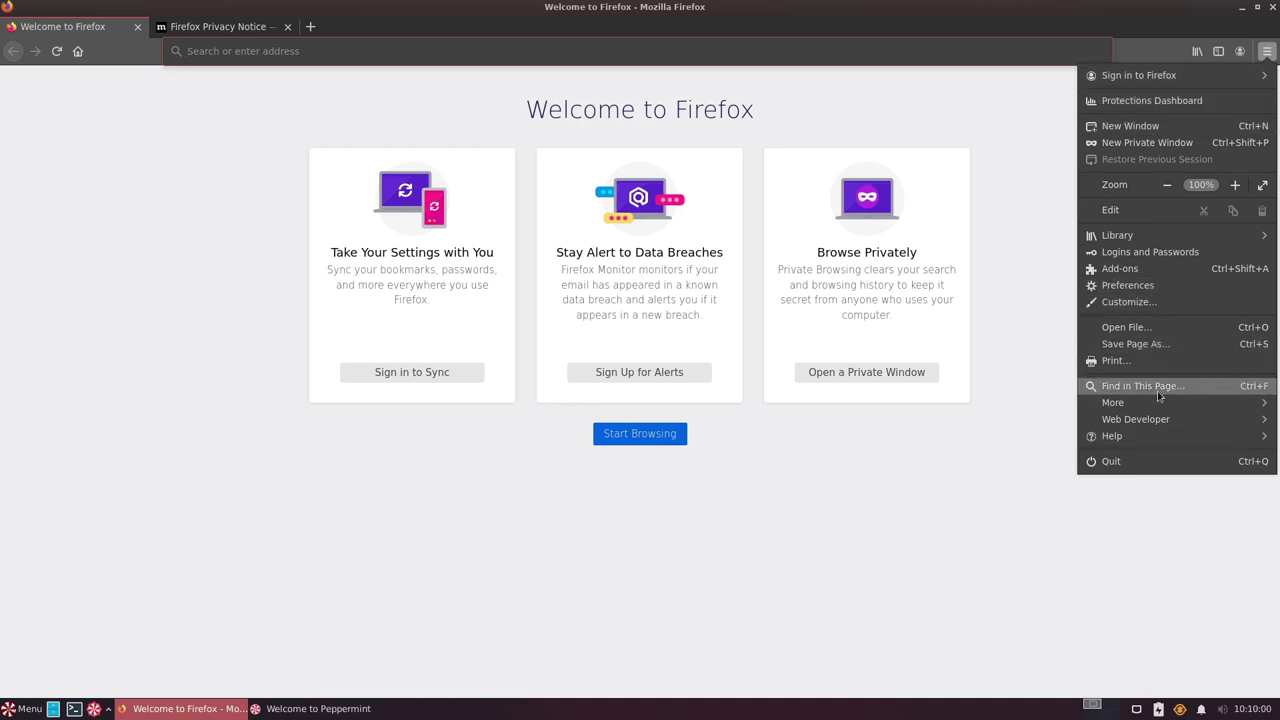
Open the language alternatives in Preferences and fetch more available display languages
left_click(1128, 287)
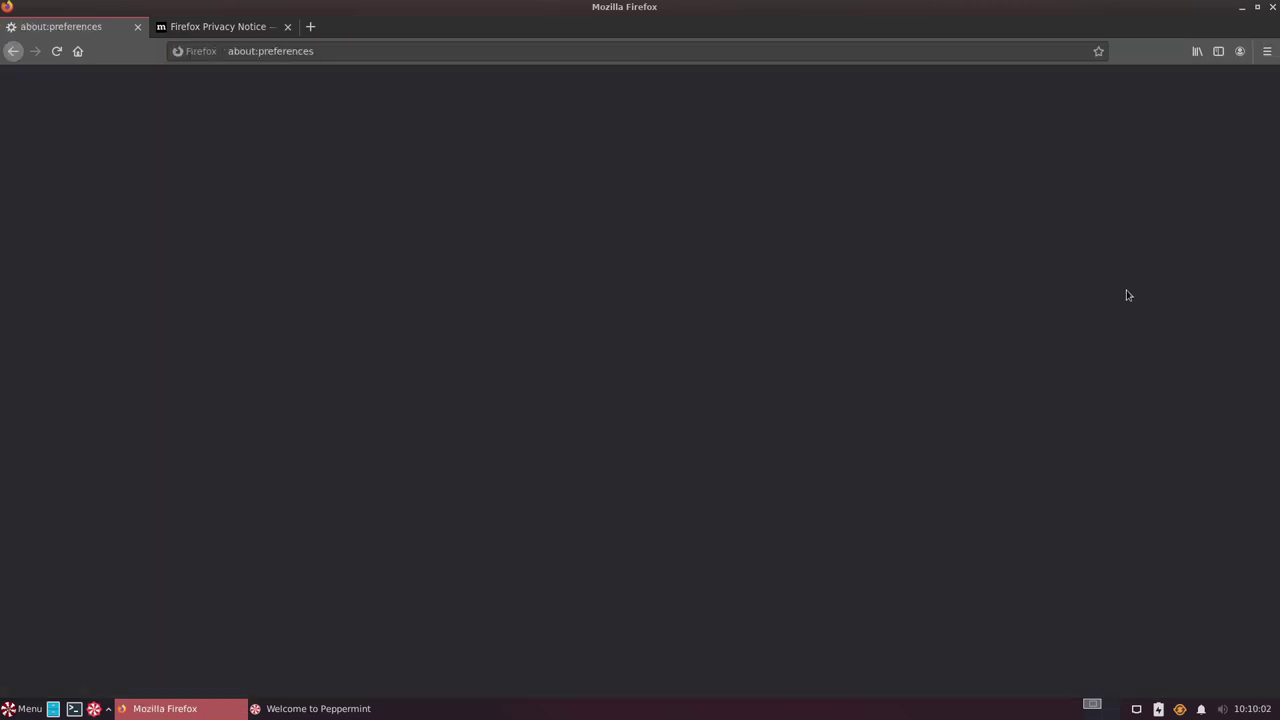
scroll(362, 473, "down", 1)
scroll(362, 473, "down", 3)
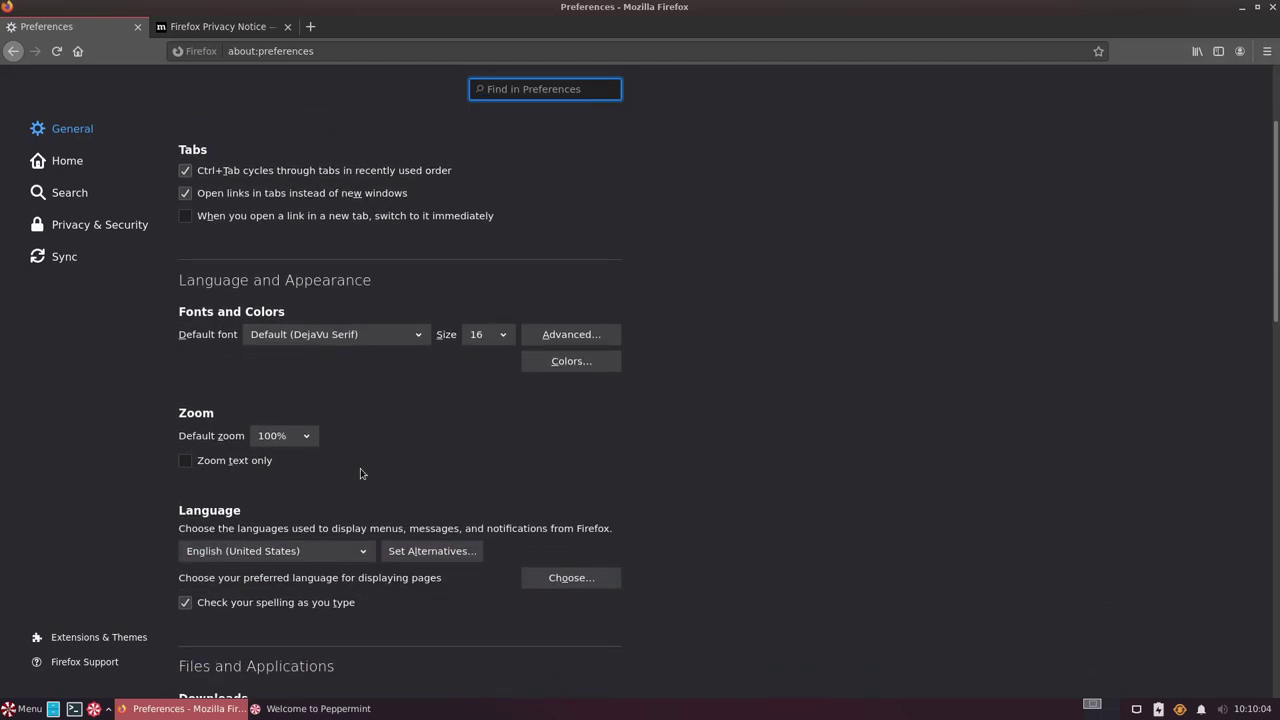
left_click(406, 530)
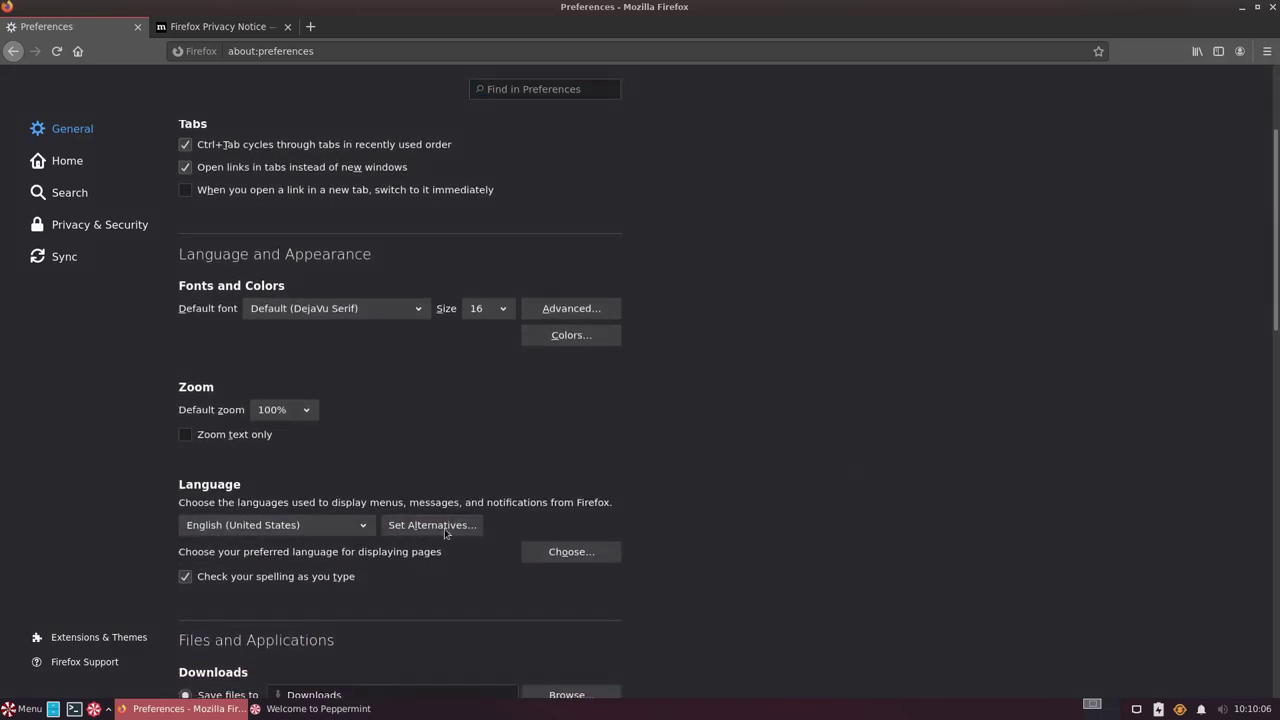
left_click(500, 437)
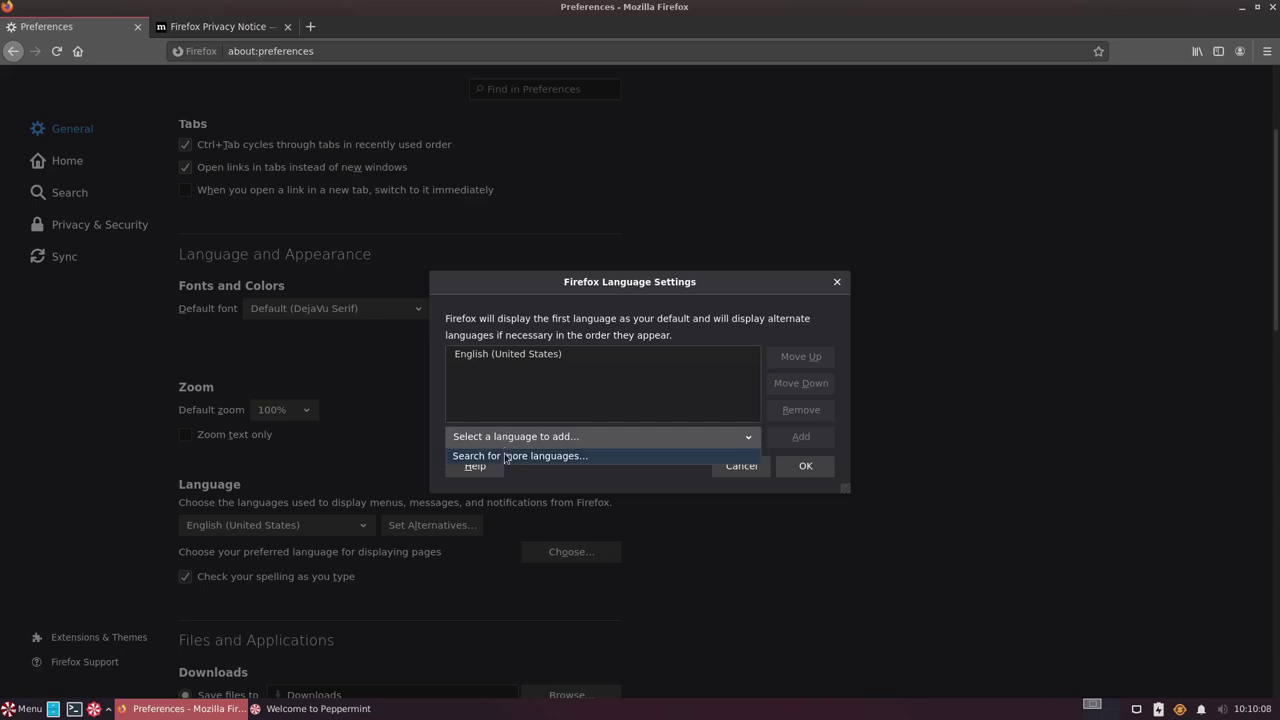
left_click(505, 457)
Add German as the display language, then quit Firefox, closing both tabs
left_click(517, 436)
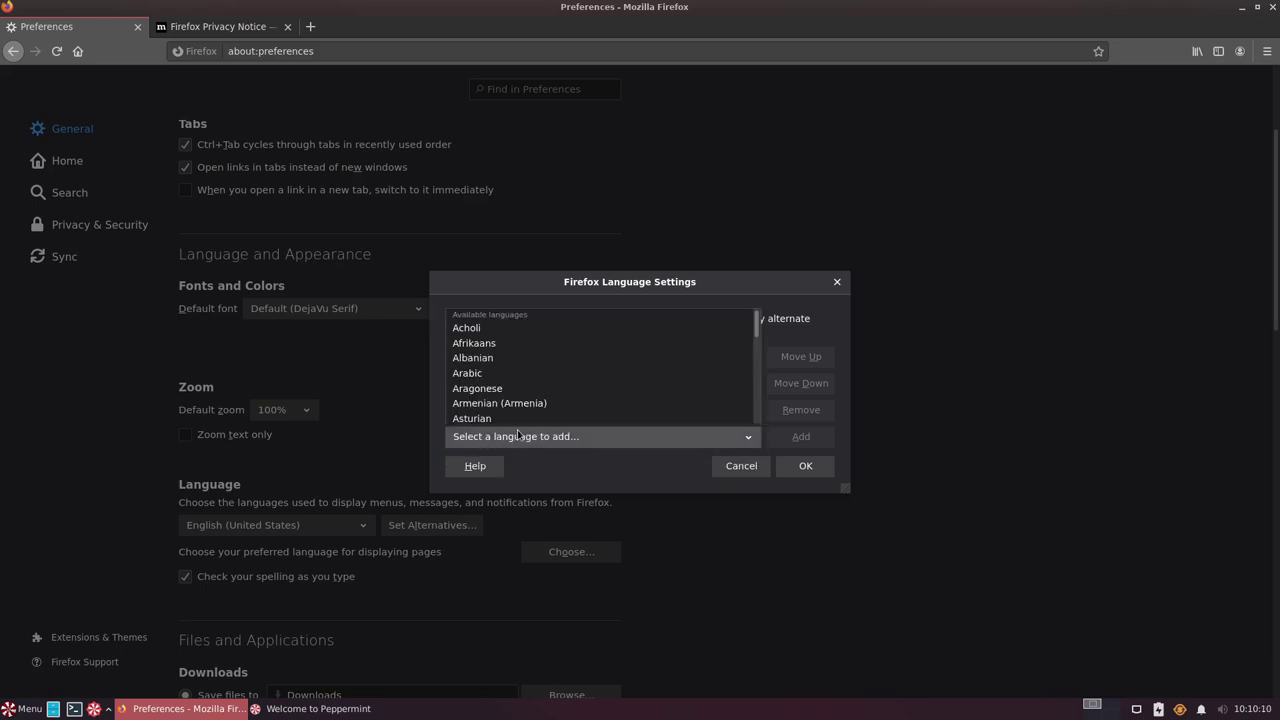
key("Up")
key("Up")
key("Up")
scroll(501, 371, "down", 15)
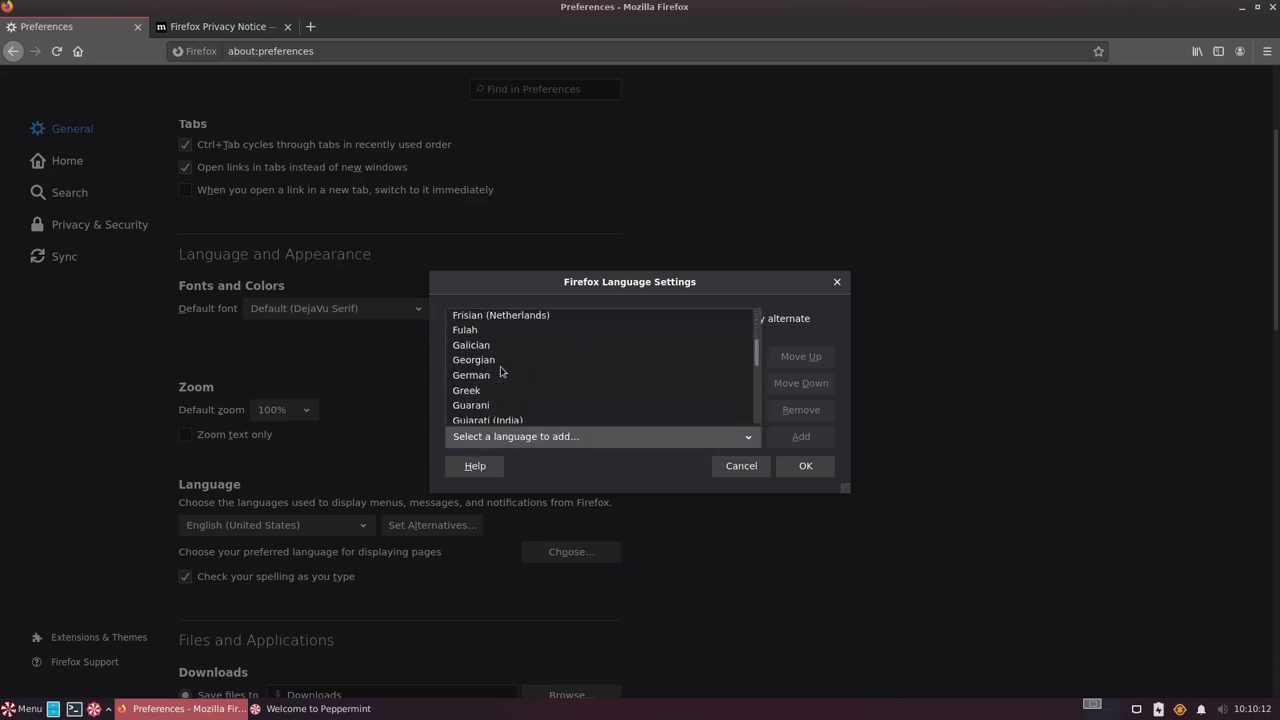
scroll(501, 371, "up", 5)
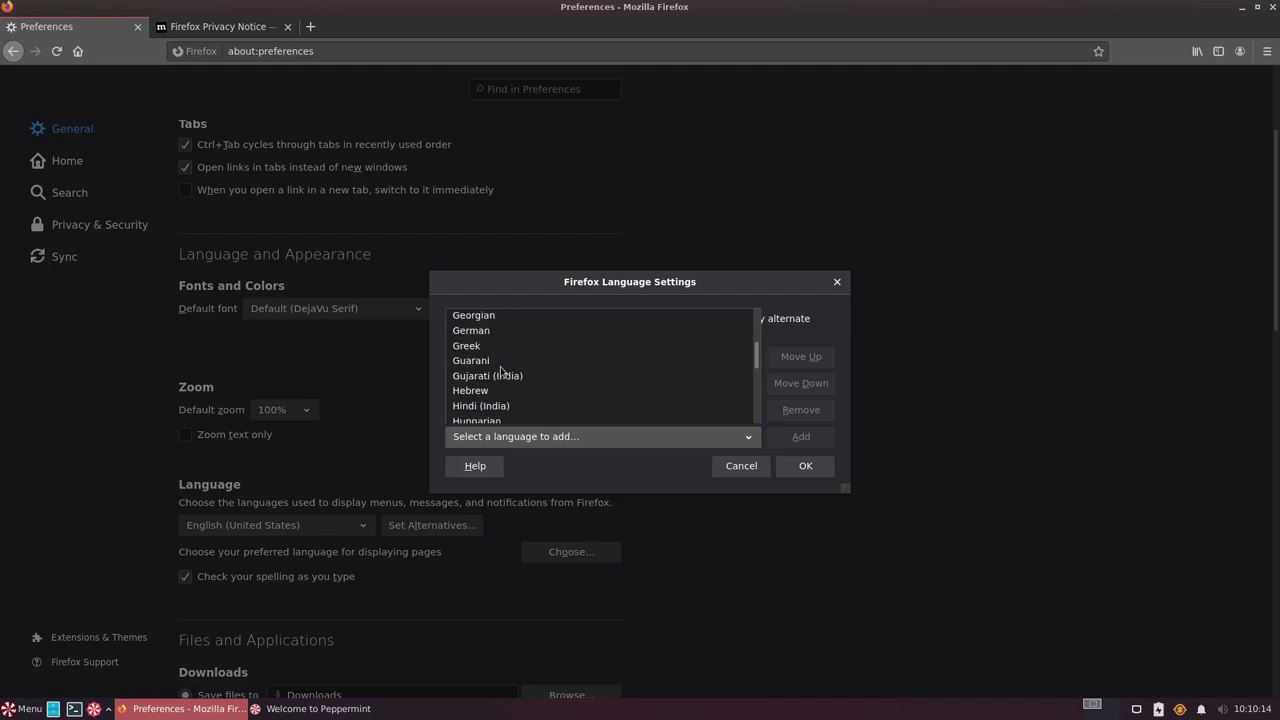
left_click(477, 378)
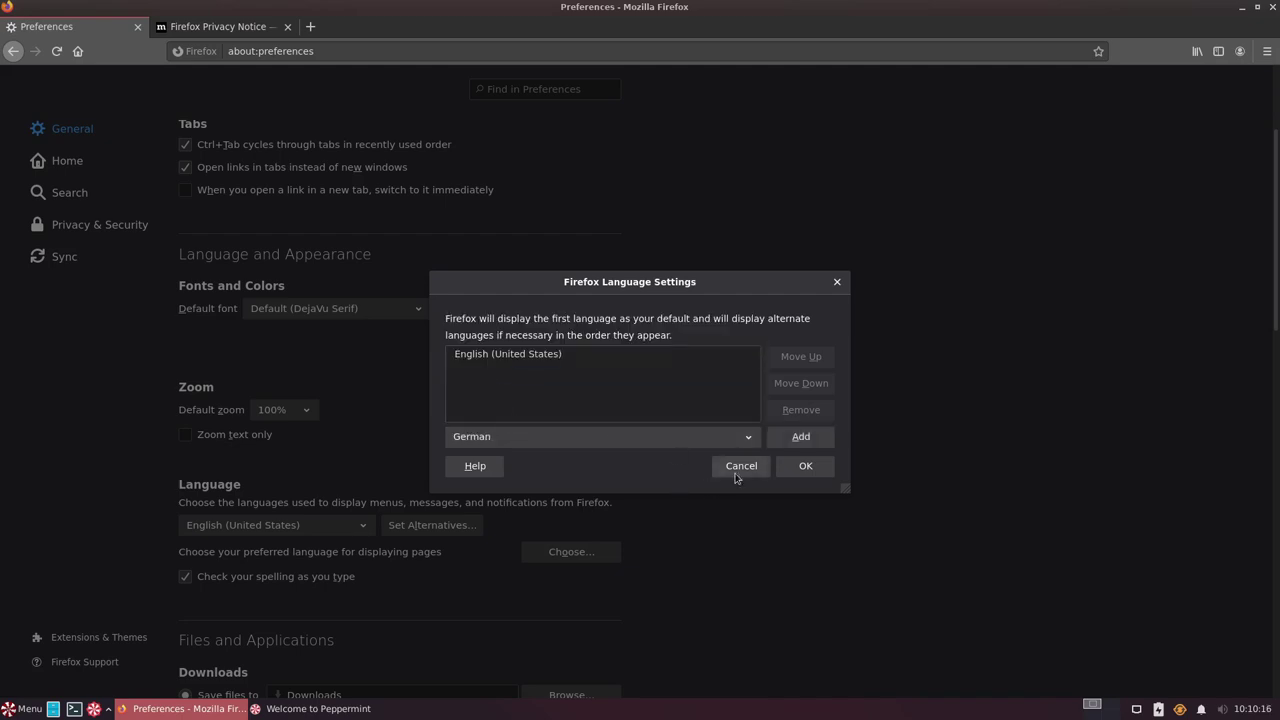
left_click(801, 437)
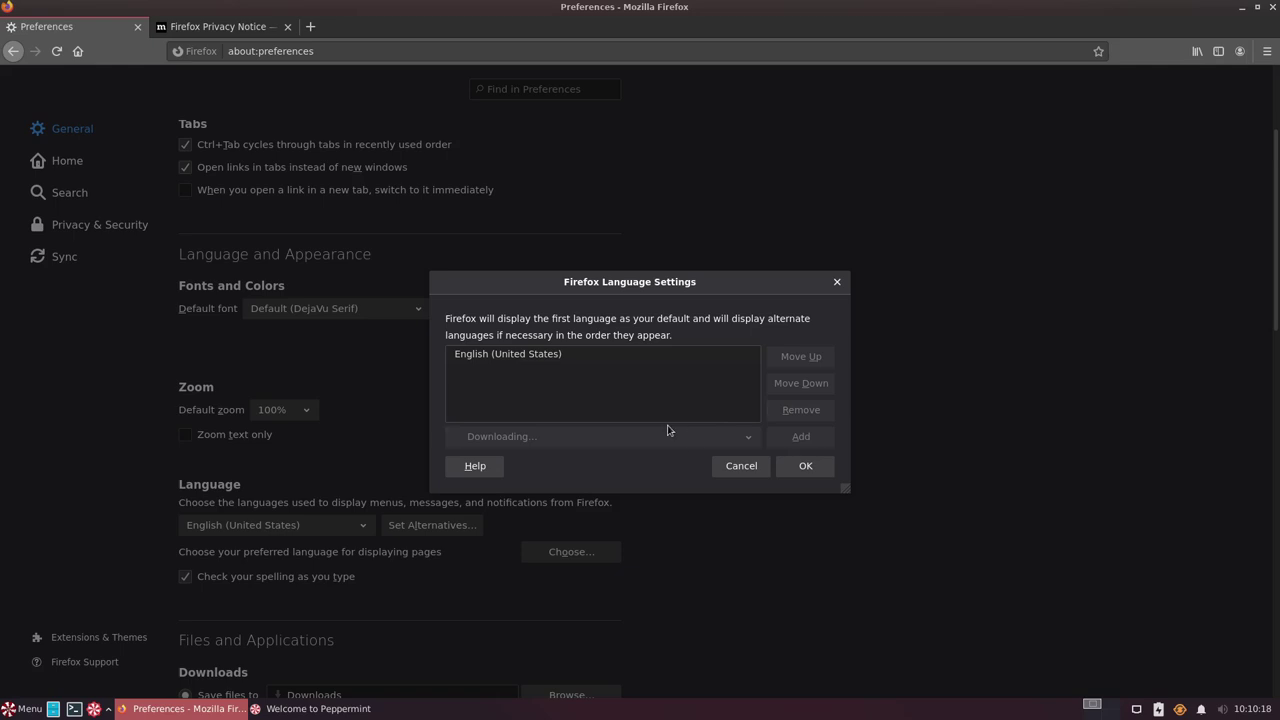
left_click(806, 466)
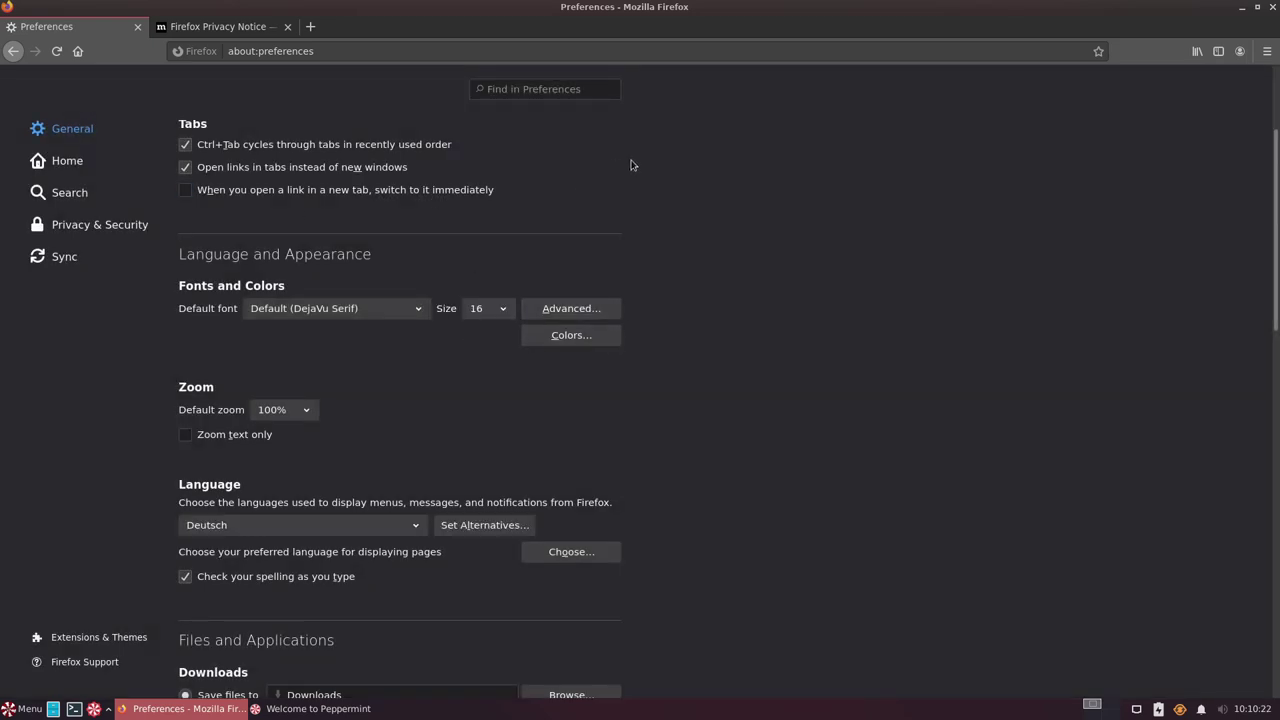
left_click(1271, 8)
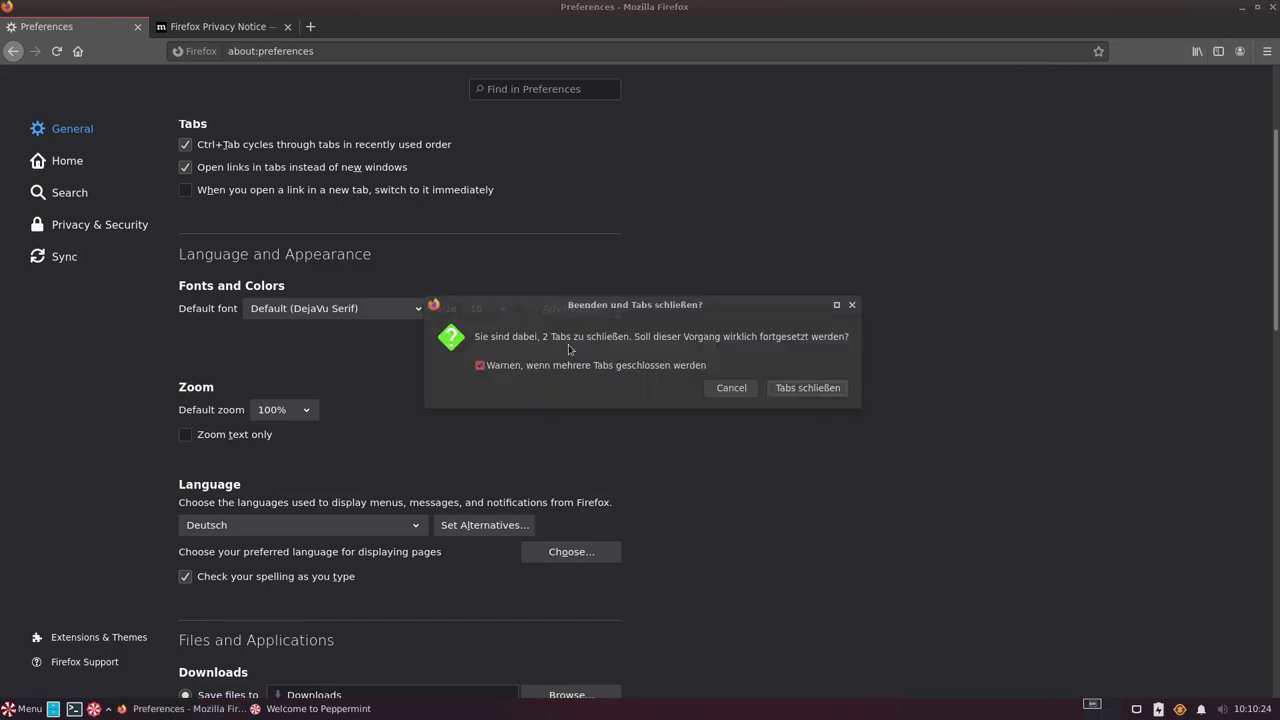
left_click(785, 381)
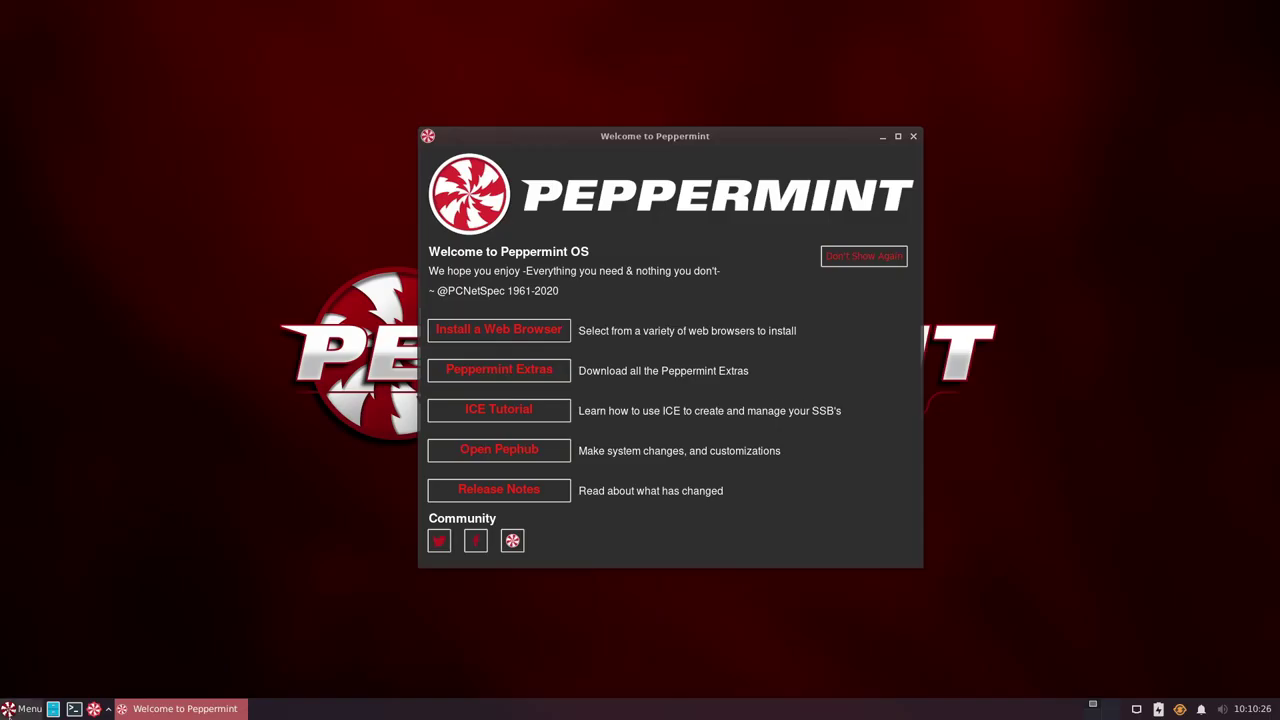
Relaunch Firefox ESR, now in German, and open the Anpassen customization page
left_click(26, 708)
left_click(43, 490)
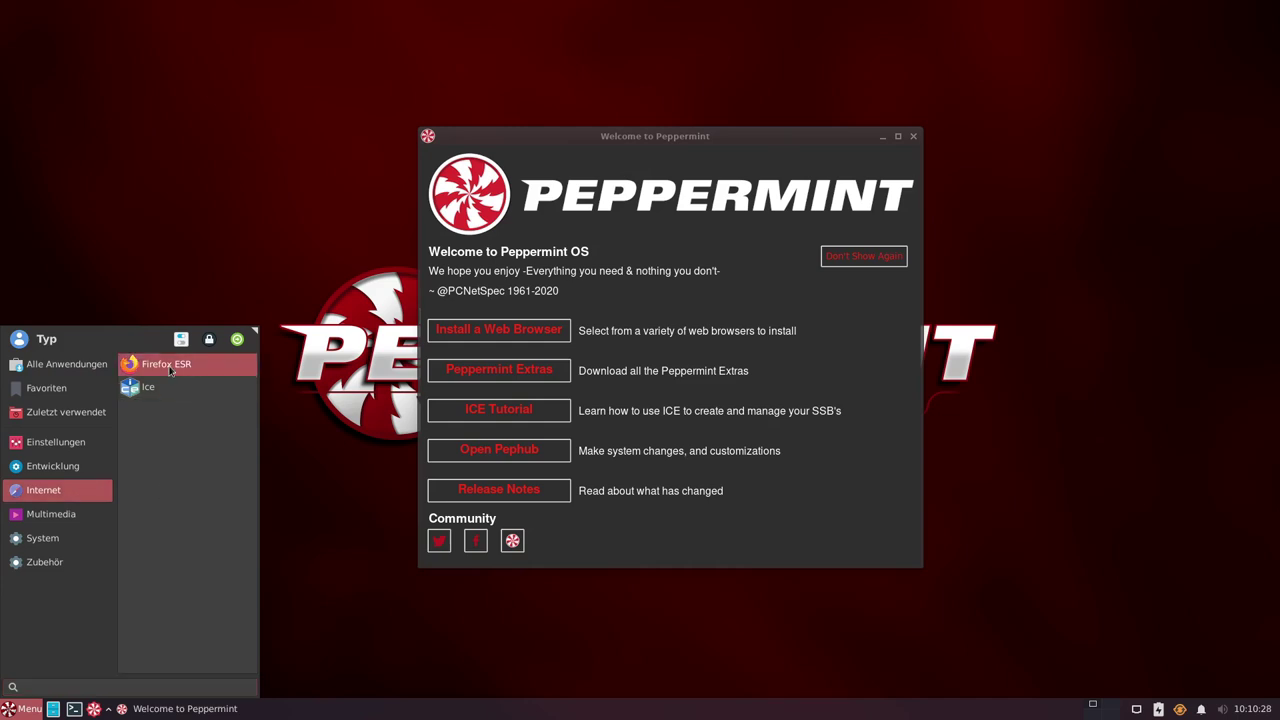
left_click(175, 372)
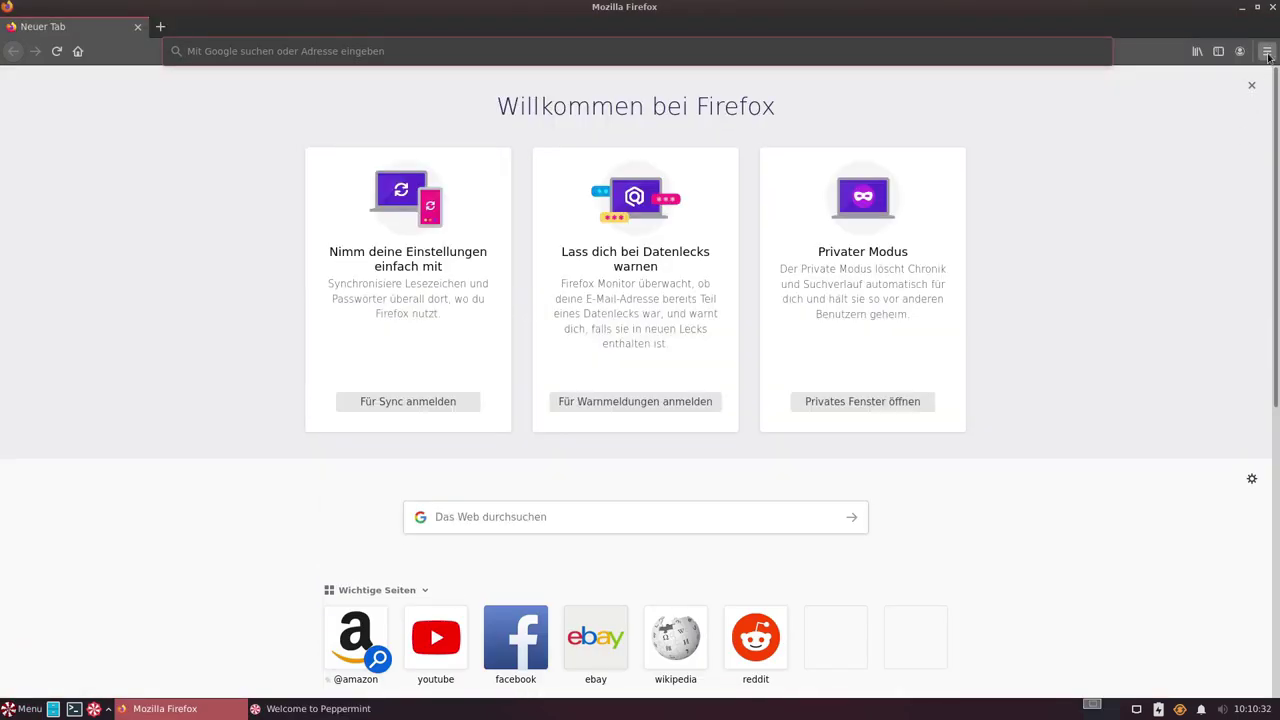
left_click(1267, 51)
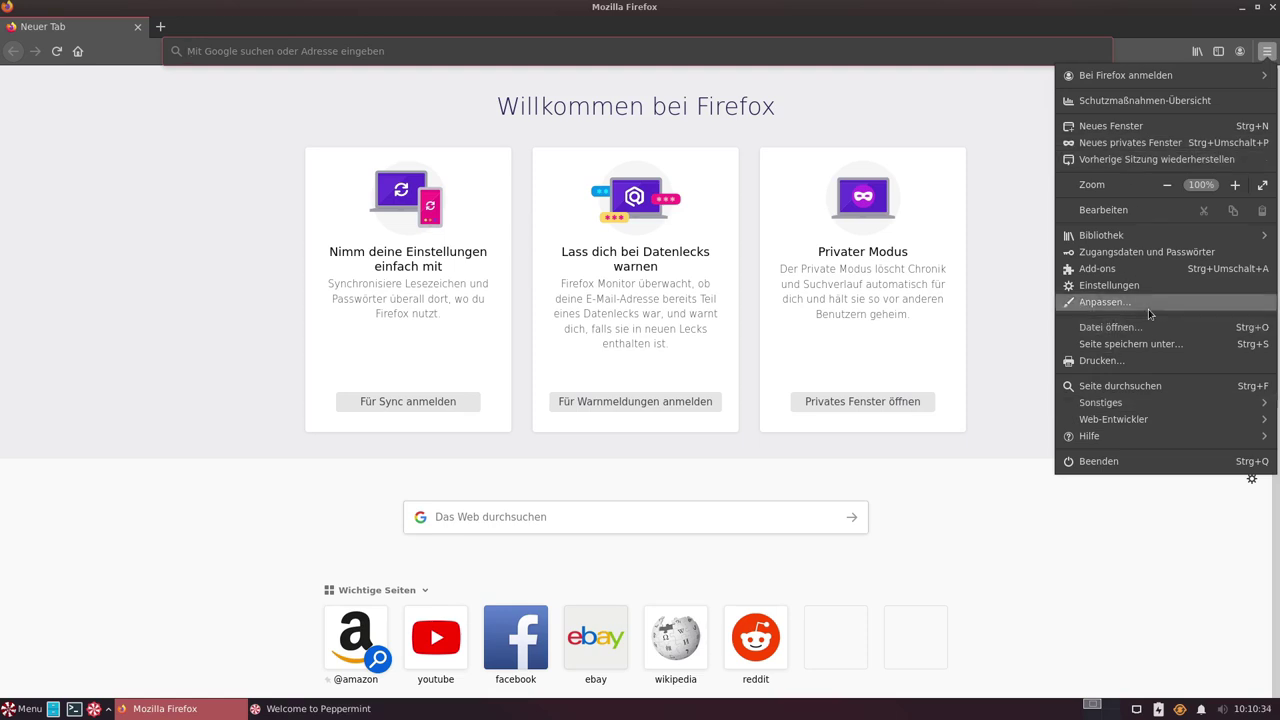
left_click(1014, 279)
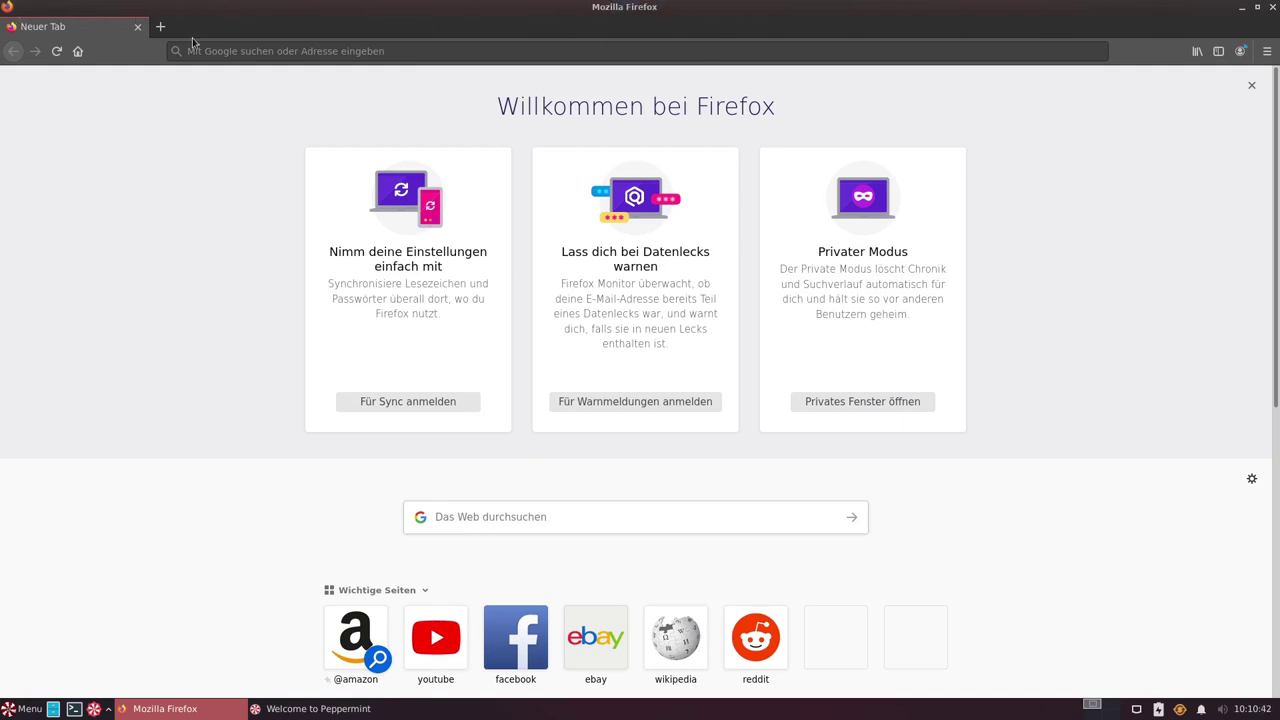
left_click(1268, 52)
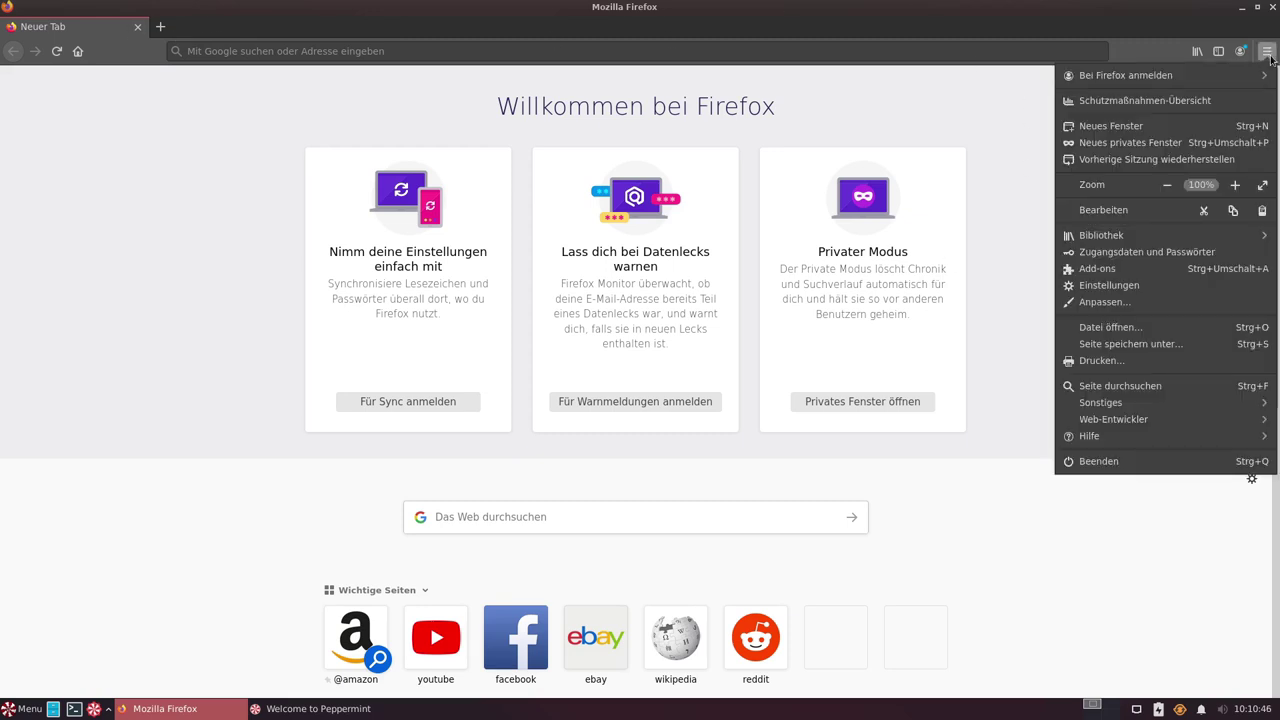
left_click(1100, 302)
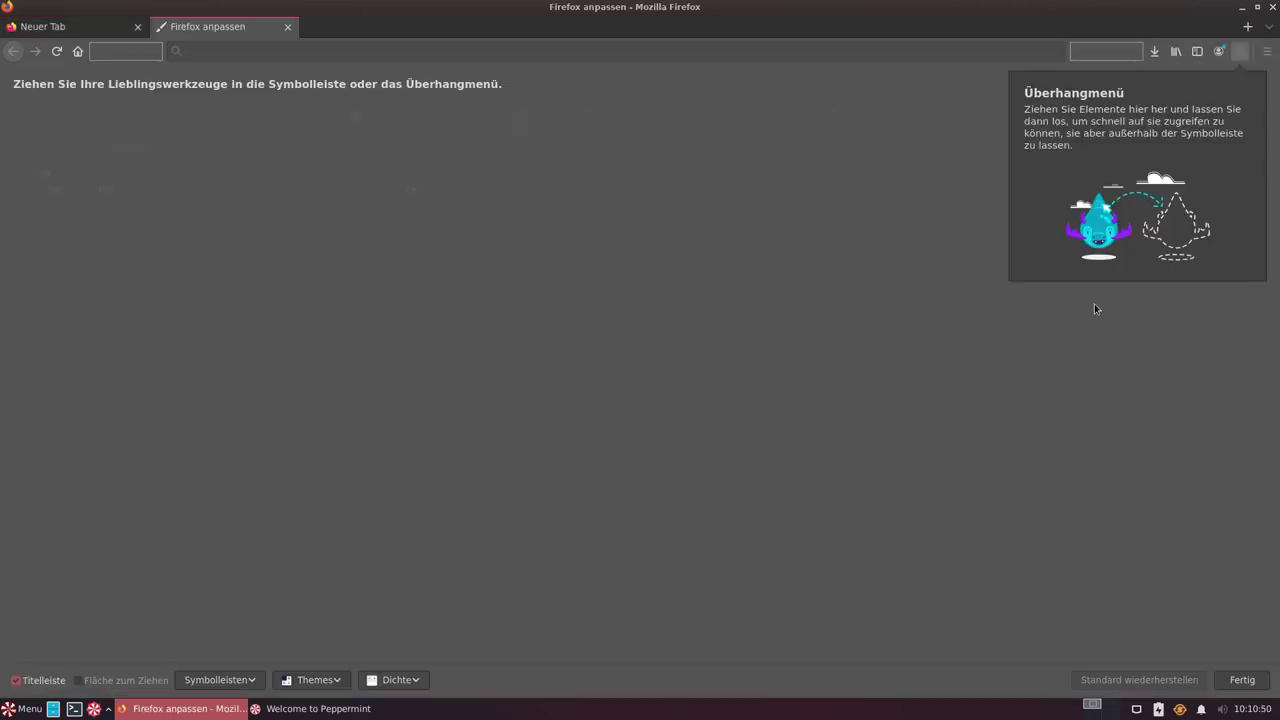
Turn off the Titelleiste, finish customizing with Fertig, and quit Firefox
left_click(15, 682)
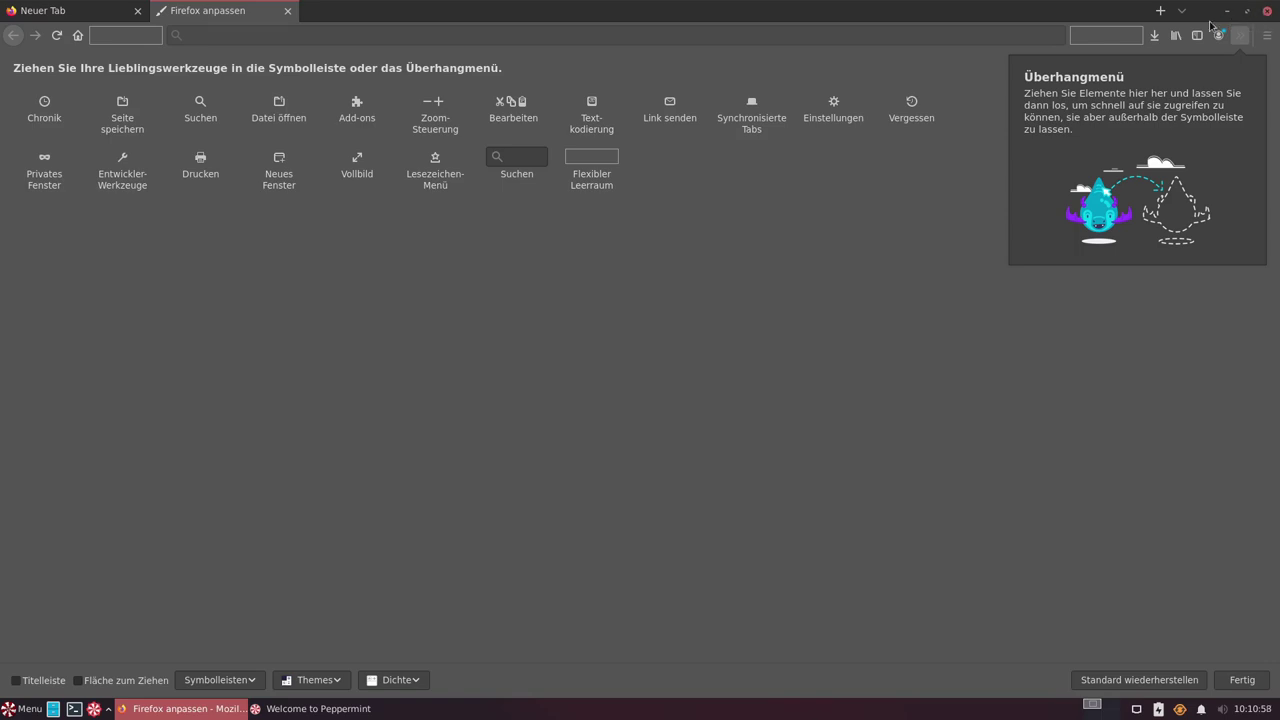
left_click(1242, 680)
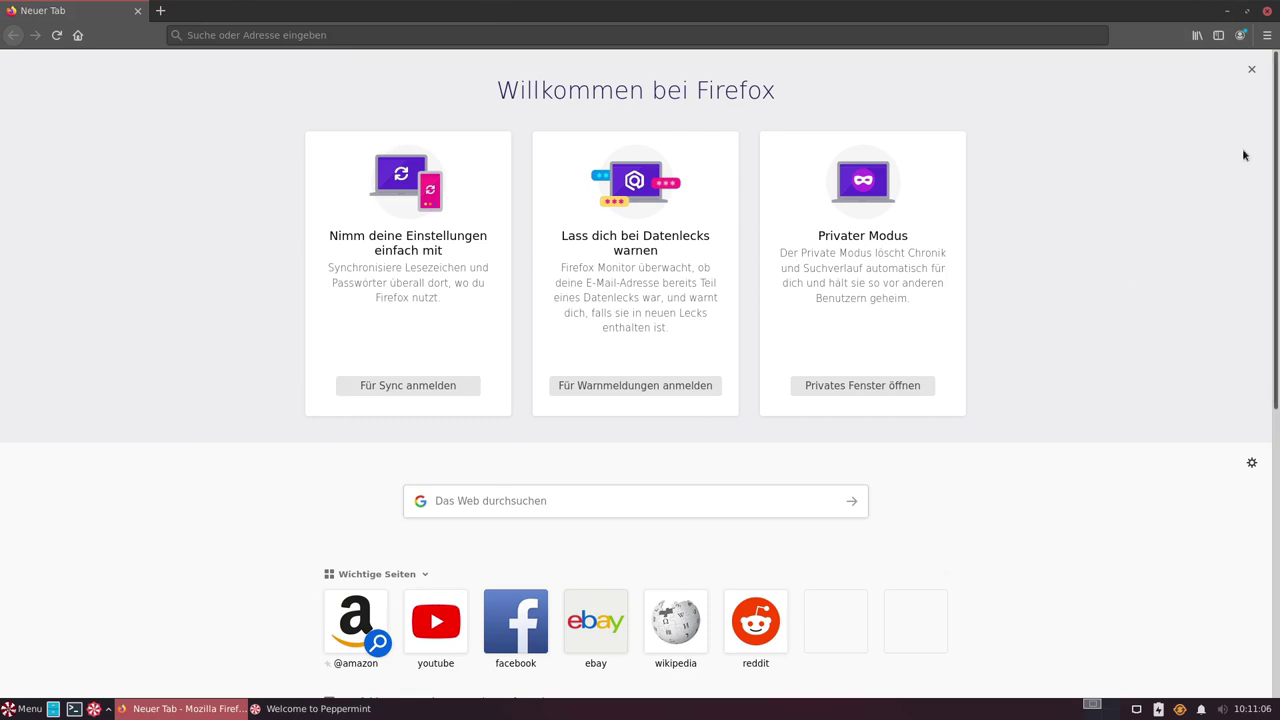
left_click(1267, 11)
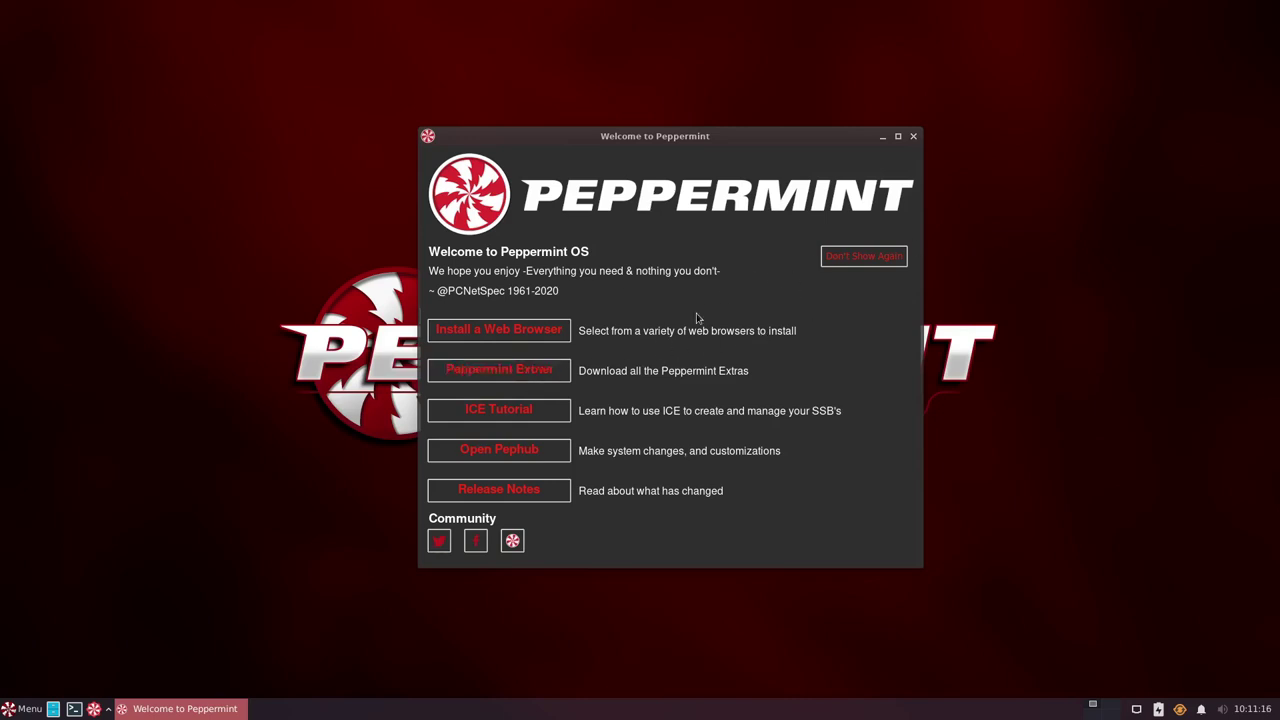
Install the Peppermint theme pack from Peppermint Extras after a successful Codeberg connection check
left_click(491, 378)
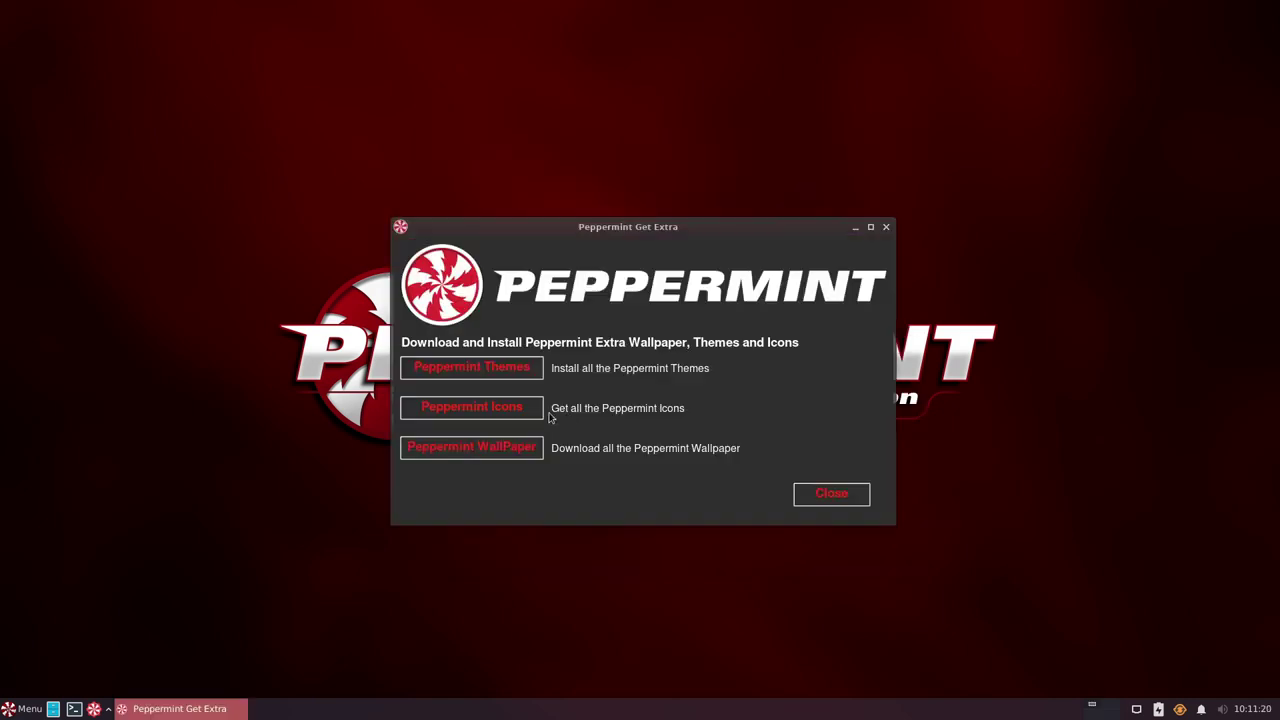
left_click(466, 368)
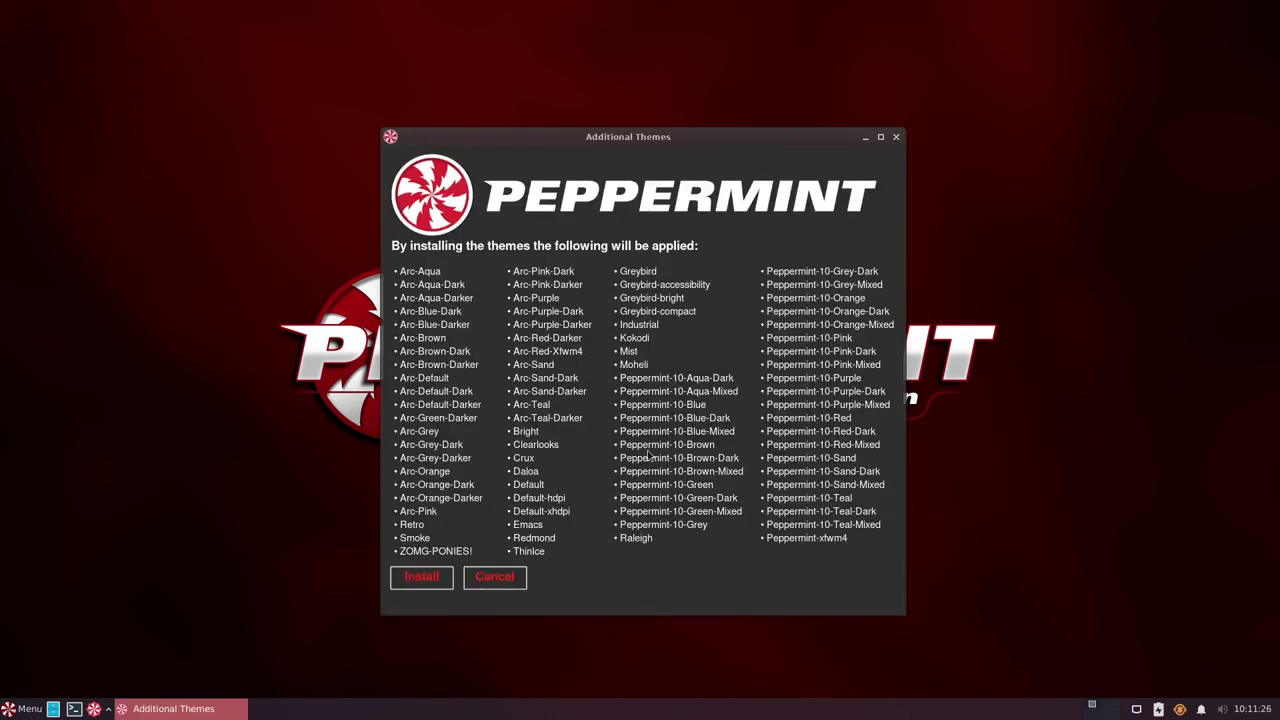
left_click(421, 583)
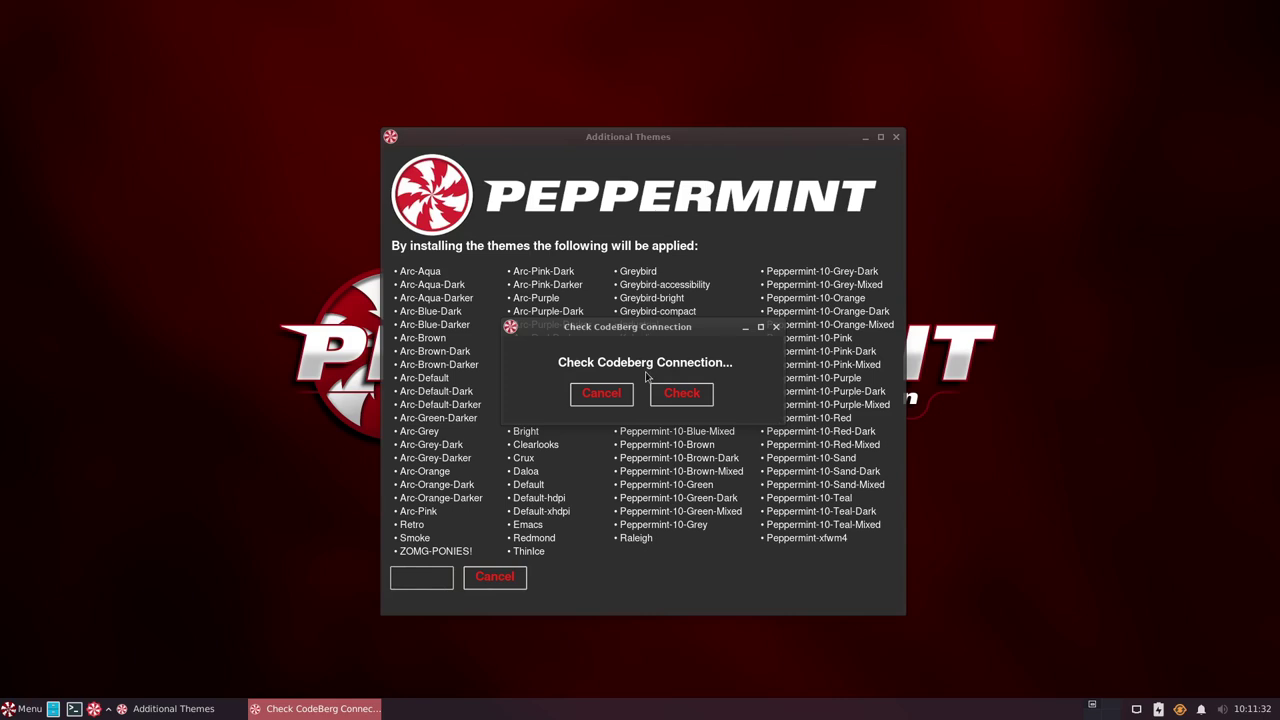
left_click(683, 395)
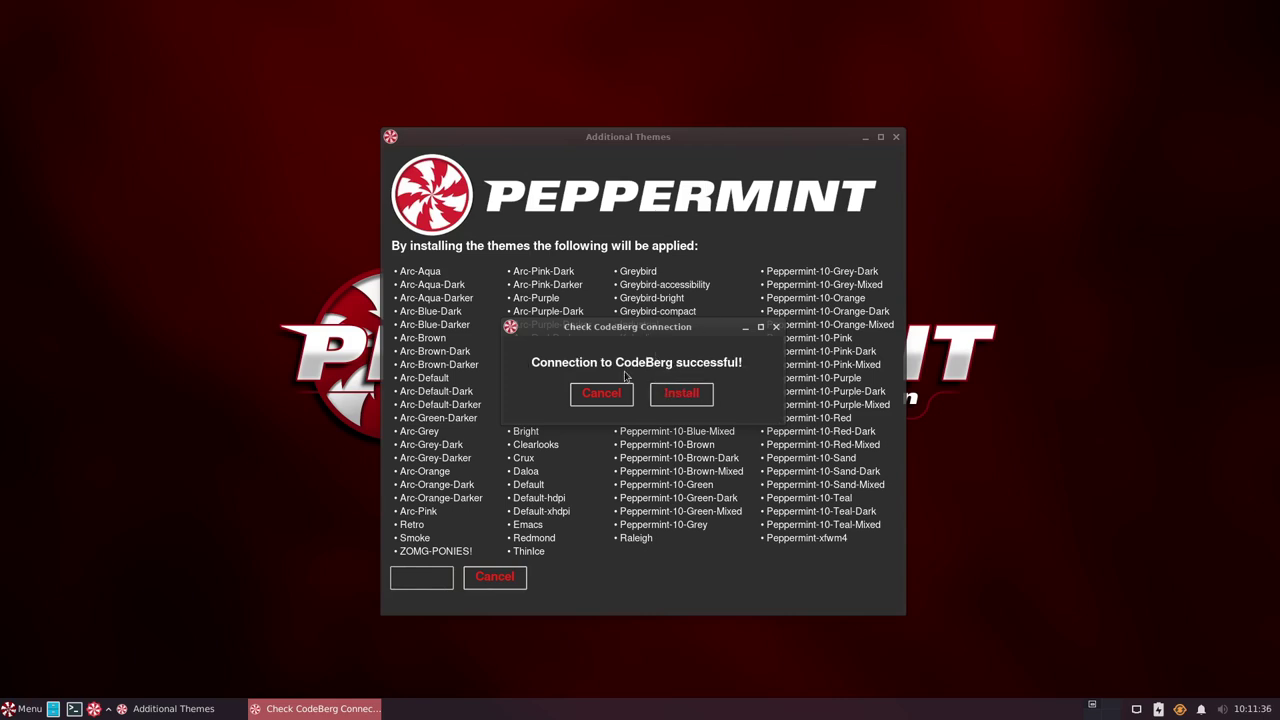
mouse_move(598, 330)
left_mouse_down()
mouse_move(620, 385)
mouse_move(603, 326)
mouse_move(614, 330)
left_mouse_up()
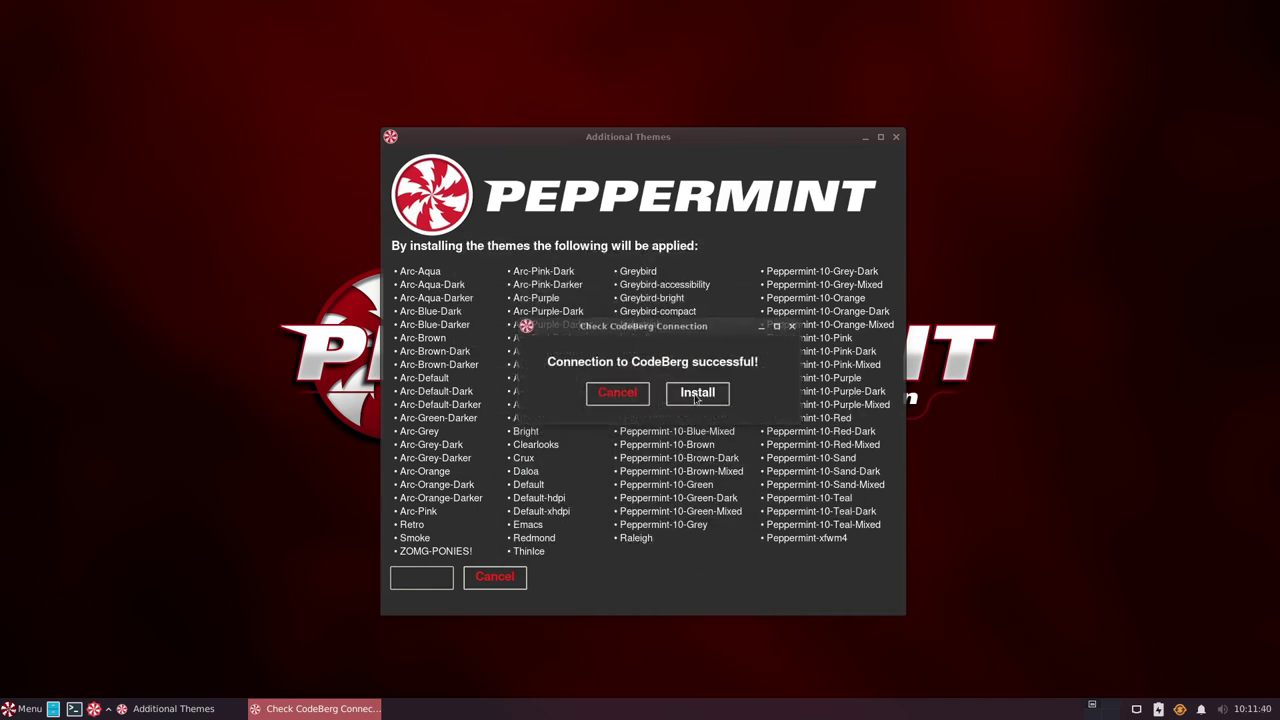
left_click(697, 393)
left_click(614, 396)
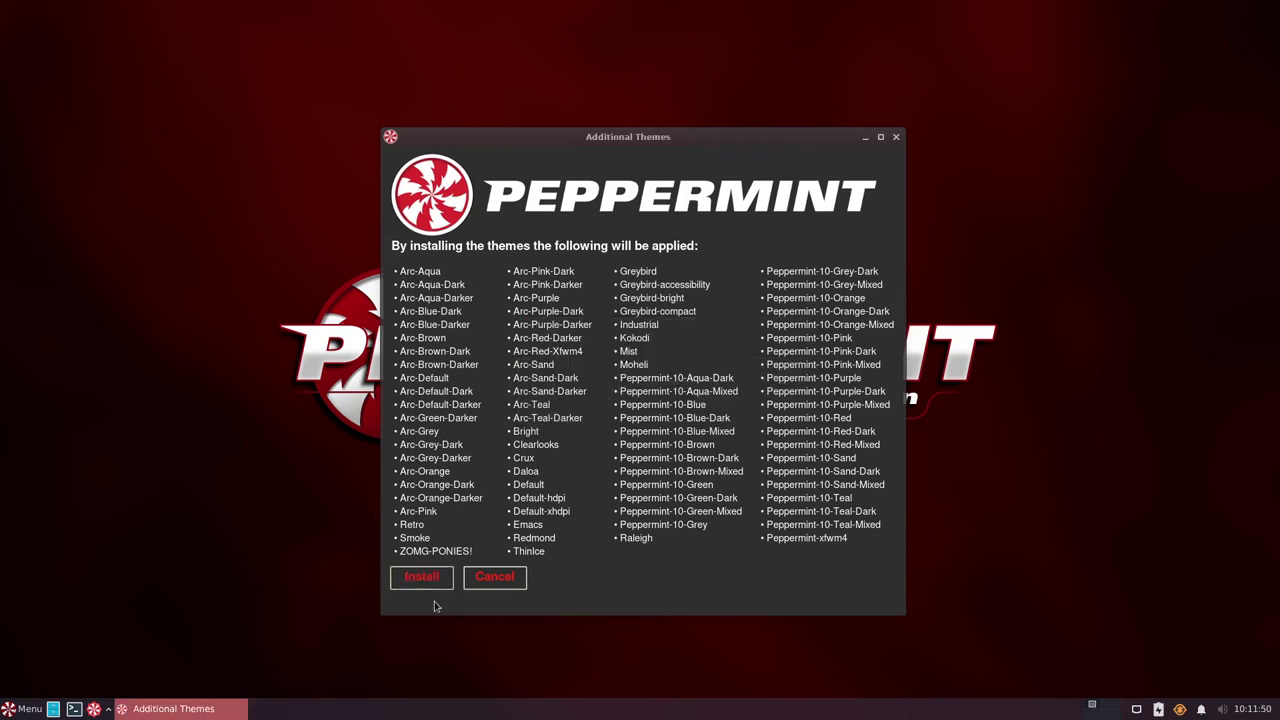
Install the Peppermint icon sets, confirming with the administrator password in Terminal
left_click(495, 580)
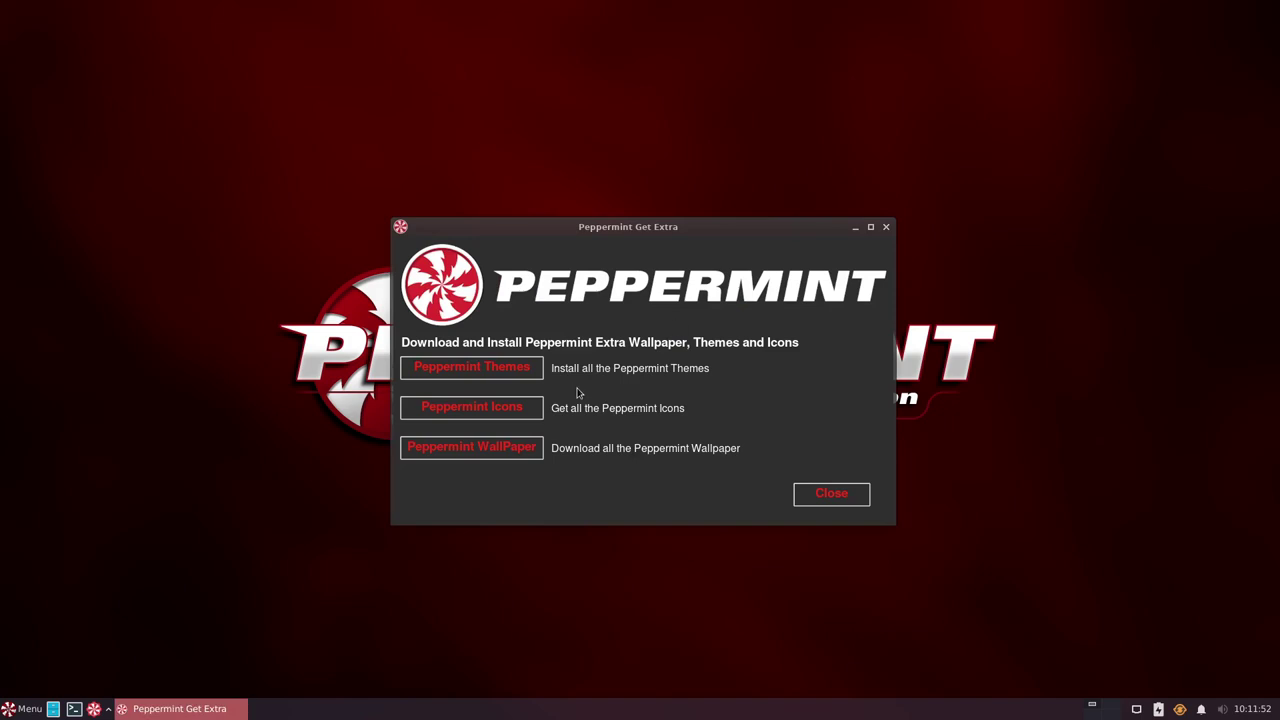
left_click(525, 411)
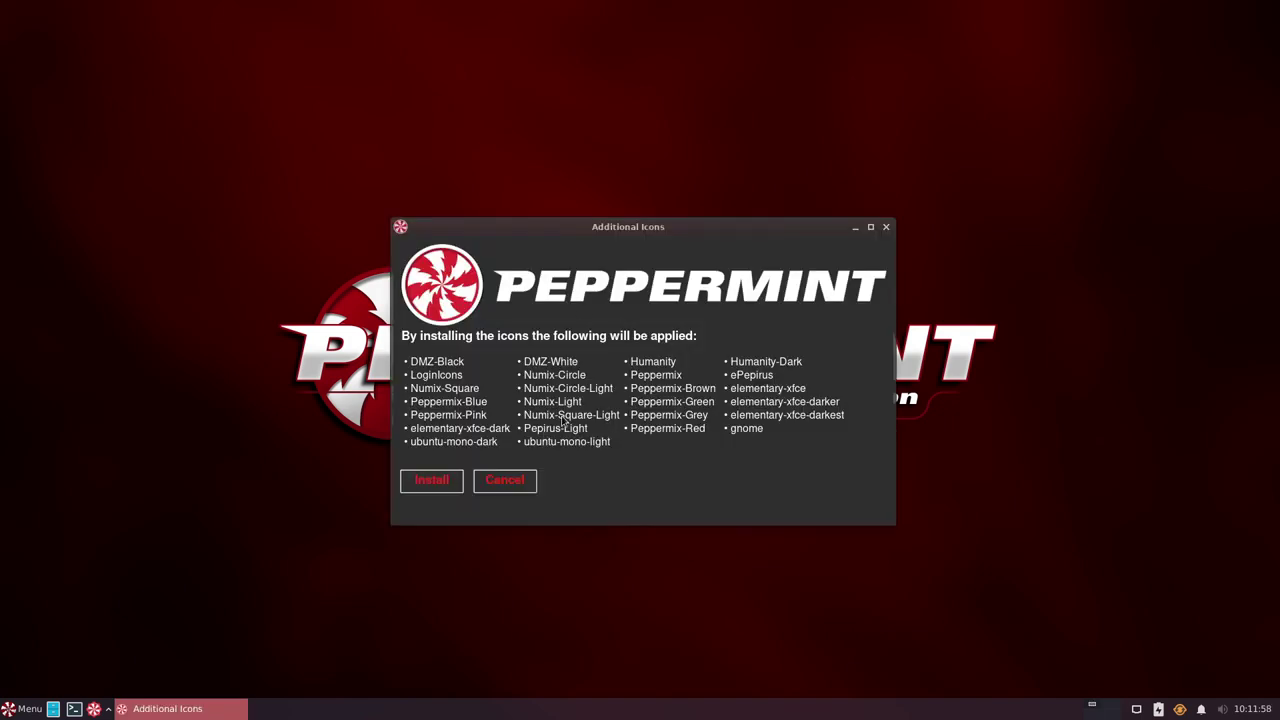
left_click(432, 480)
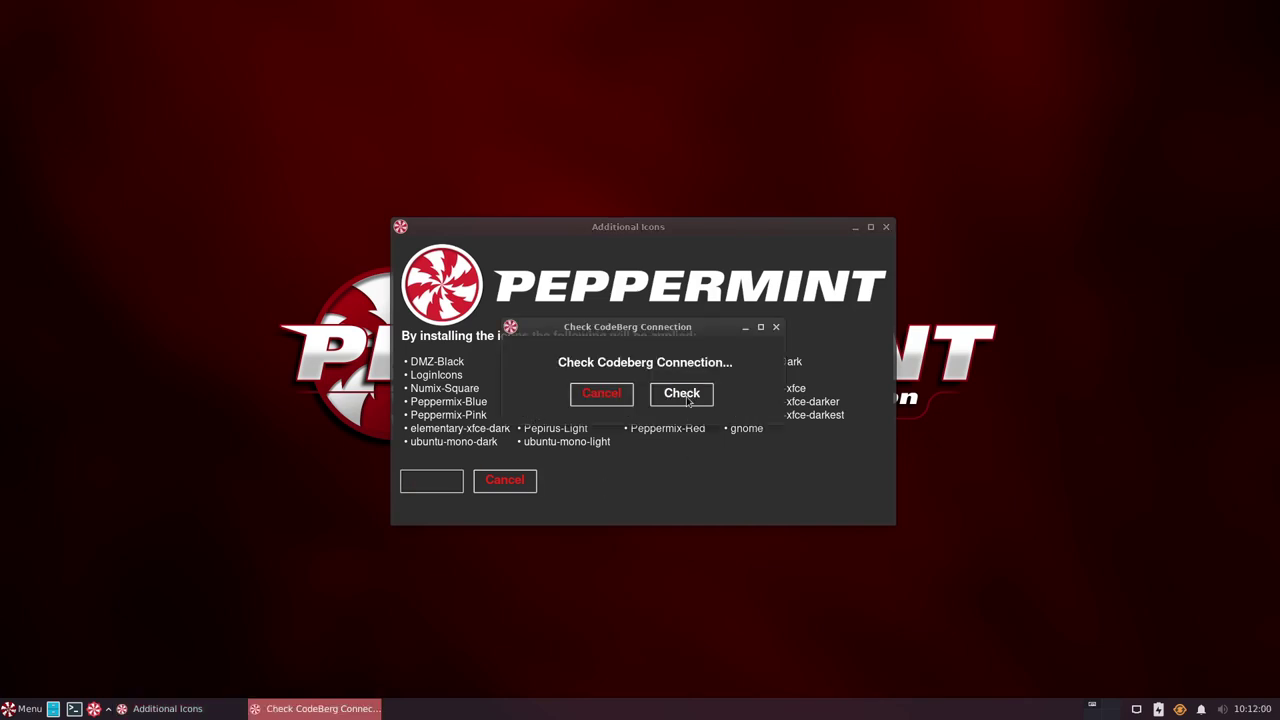
left_click(681, 395)
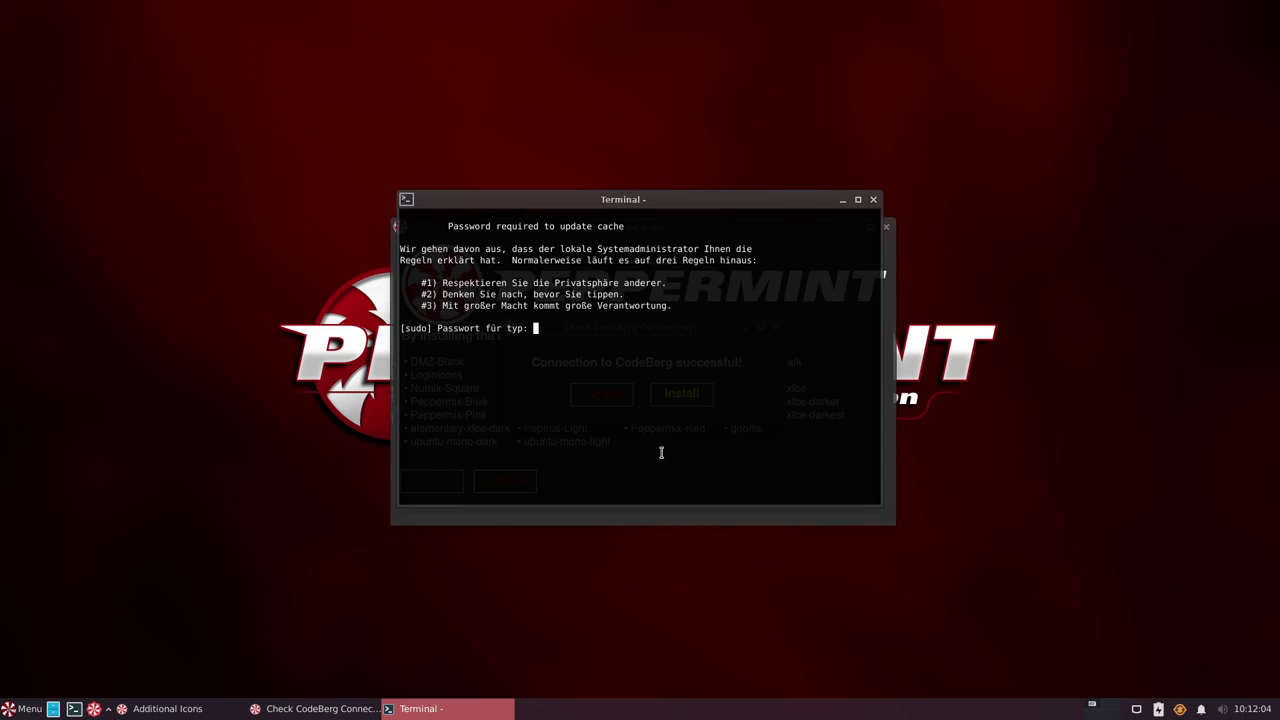
key("Return")
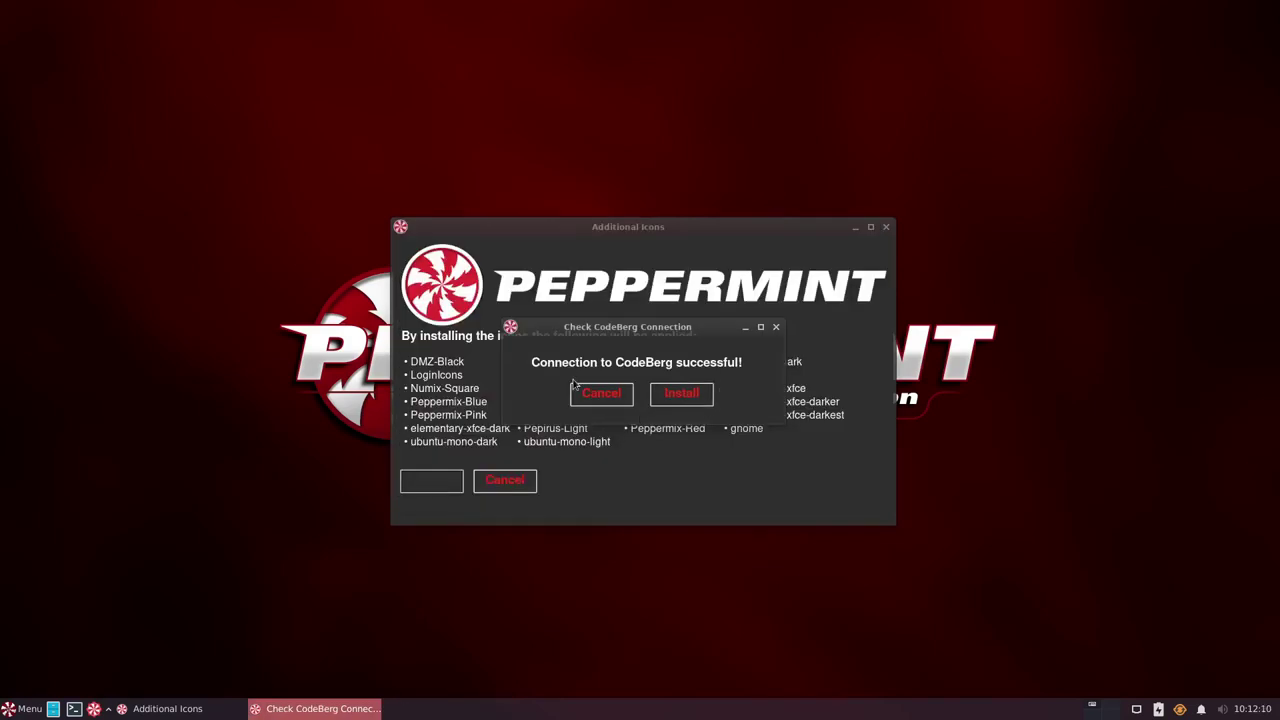
left_click(604, 393)
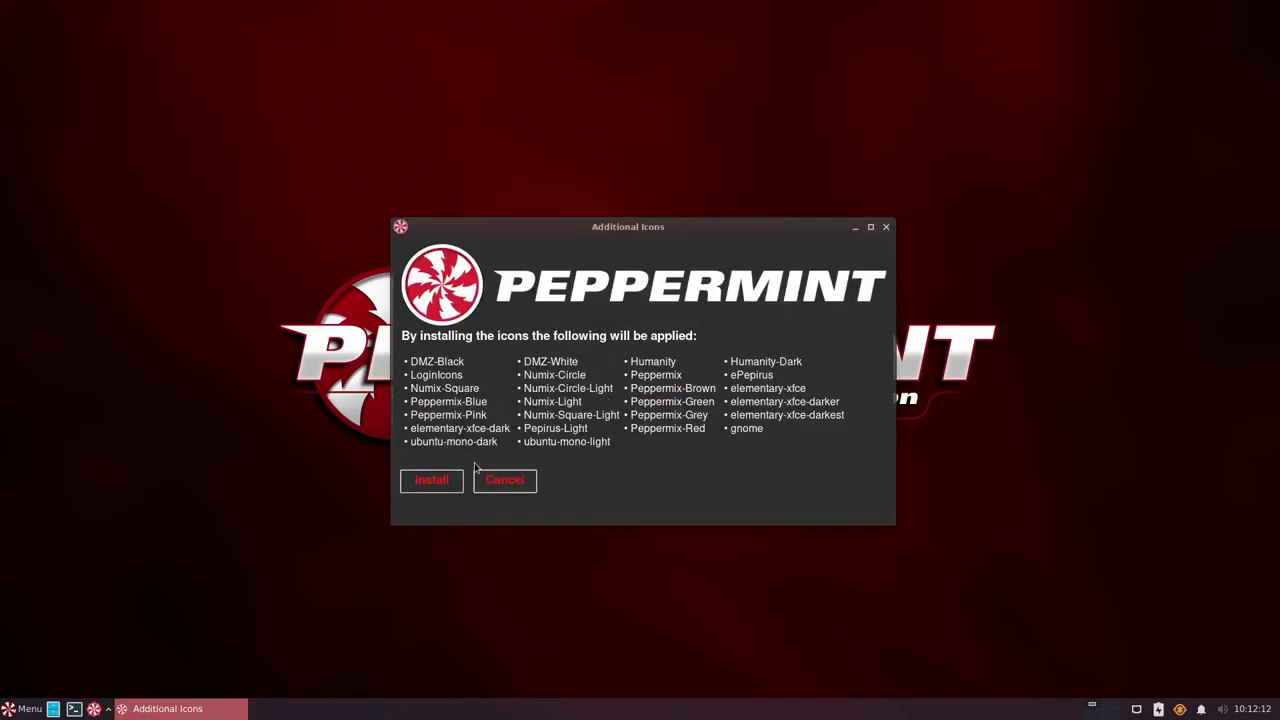
left_click(505, 485)
left_click(530, 450)
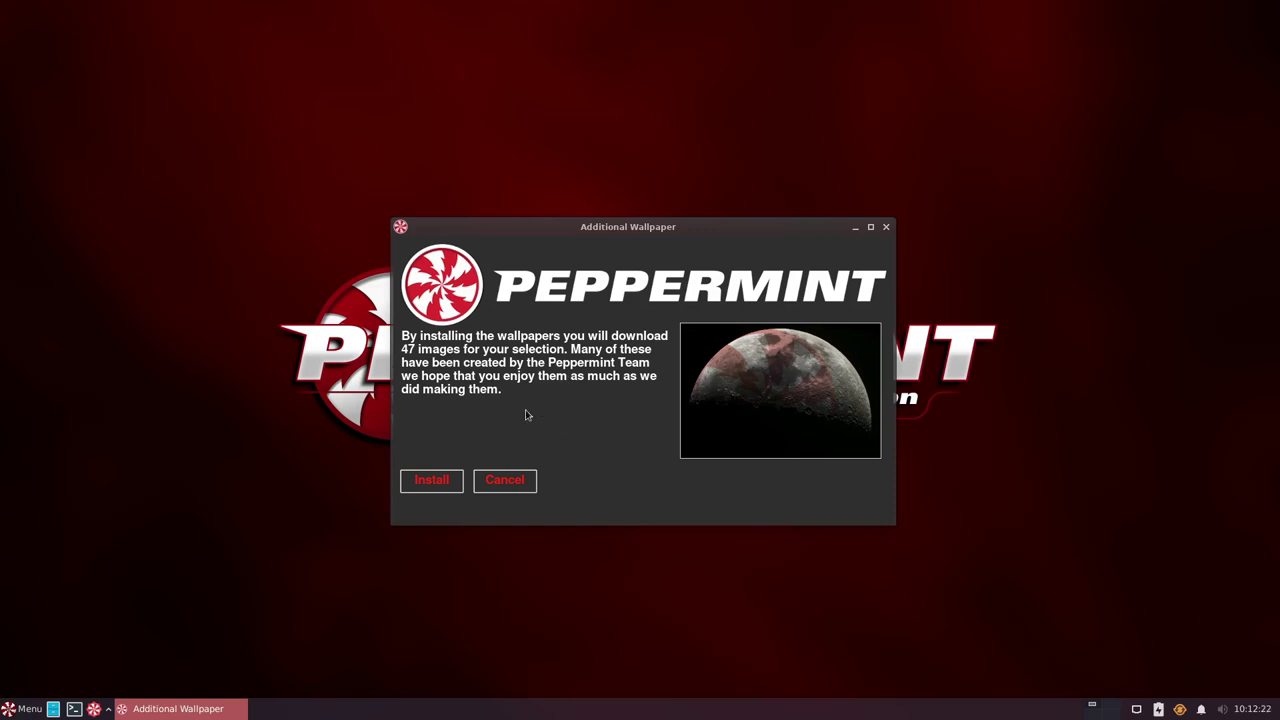
Download the 47 Peppermint wallpapers, then close the Codeberg and Additional Wallpaper dialogs
left_click(431, 481)
left_click(681, 395)
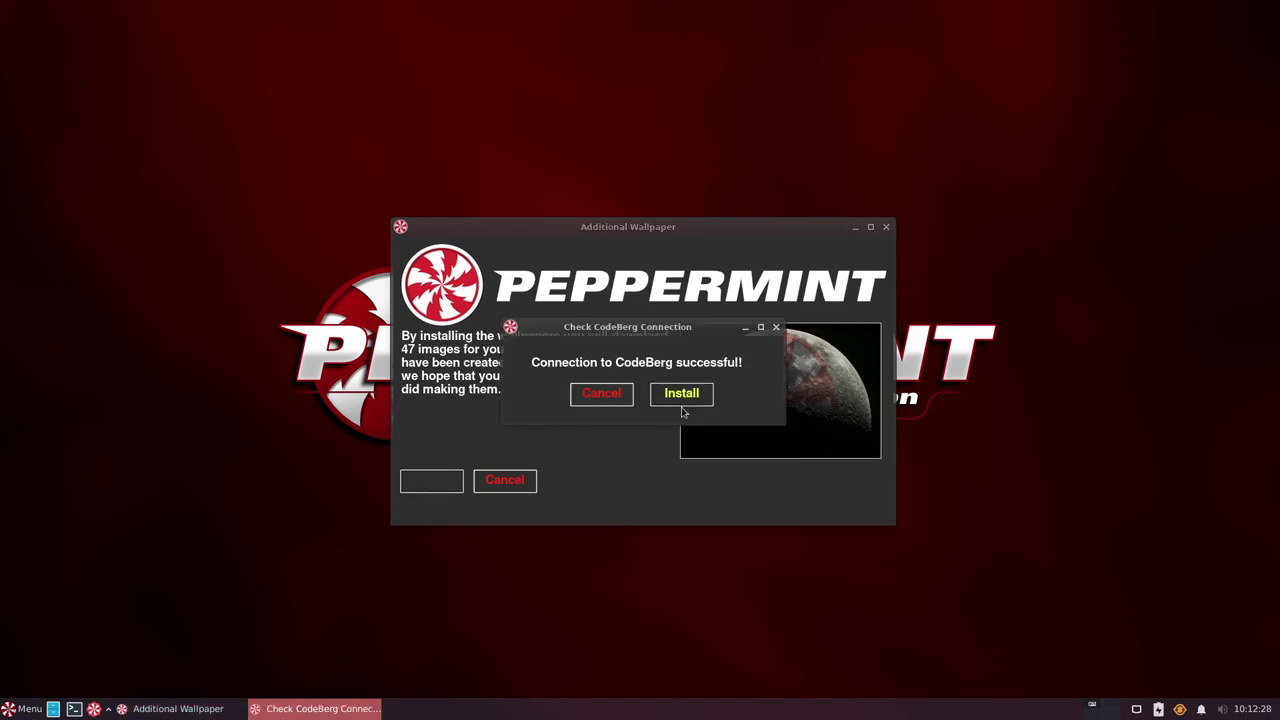
left_click(686, 394)
left_click(775, 327)
left_click(886, 228)
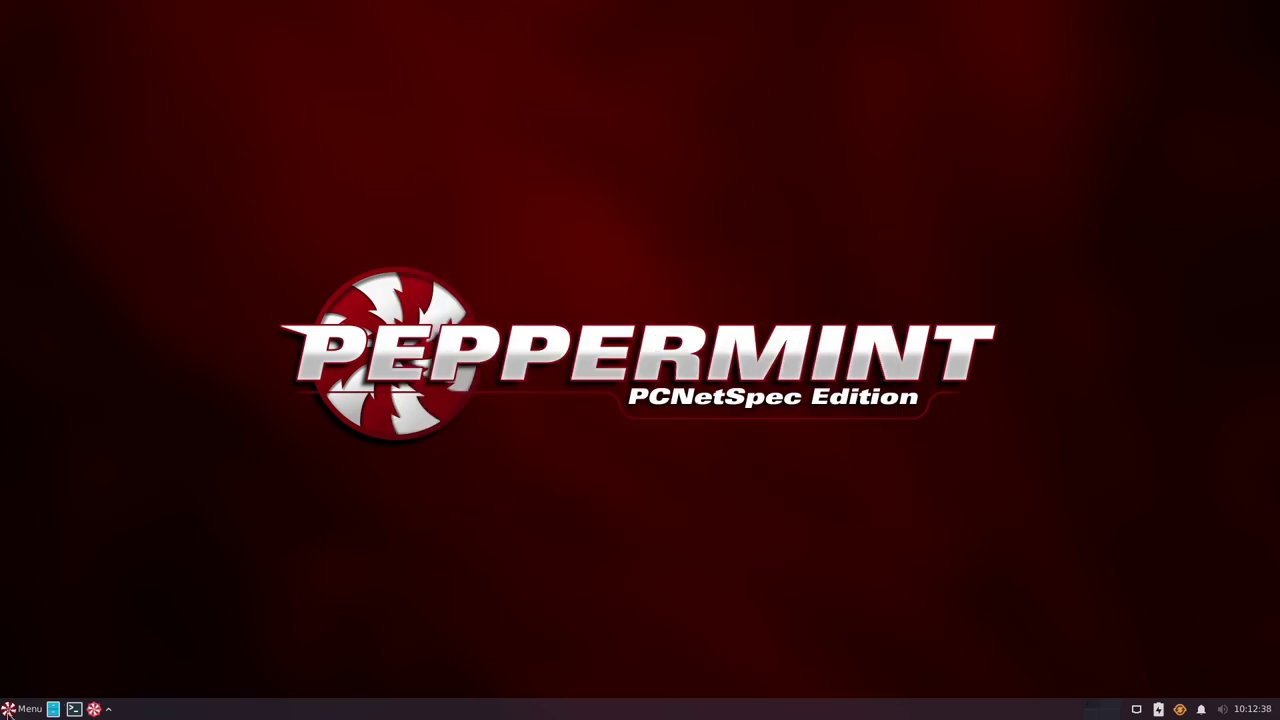
key("super")
key("super")
Launch Welcome to Peppermint via a 'we' menu search, then show the Internet applications
left_click(25, 709)
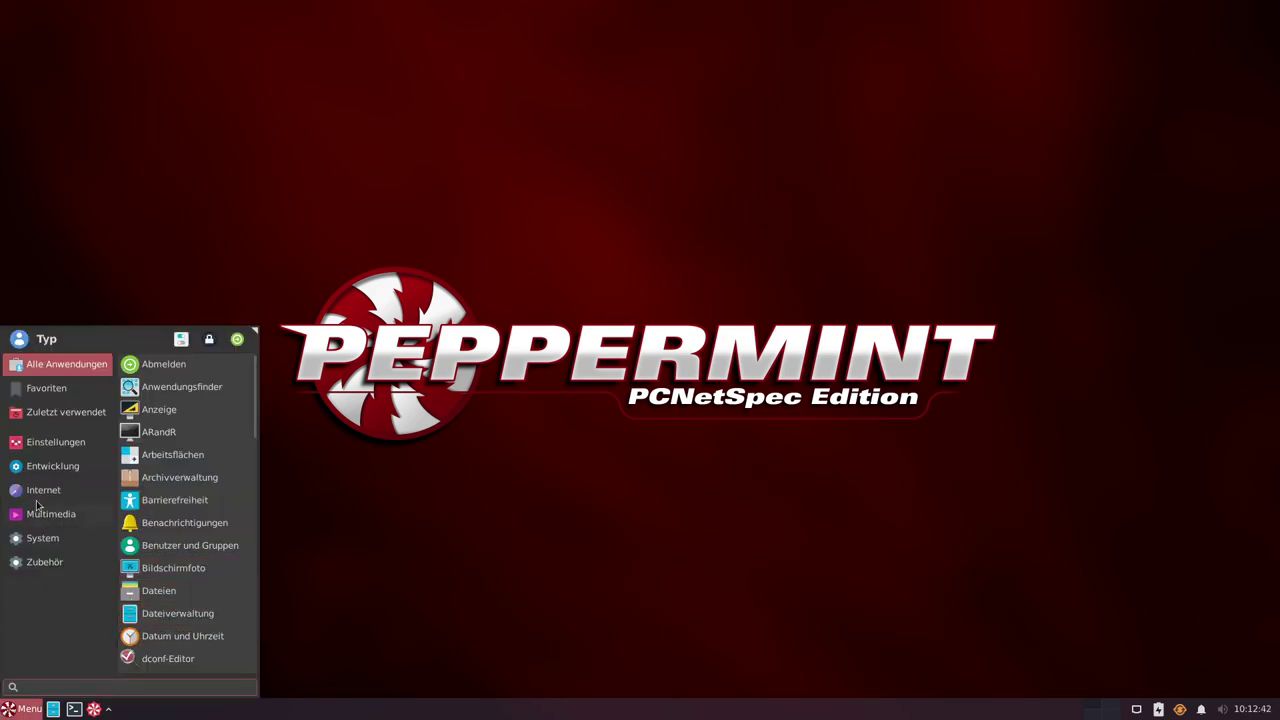
type("we")
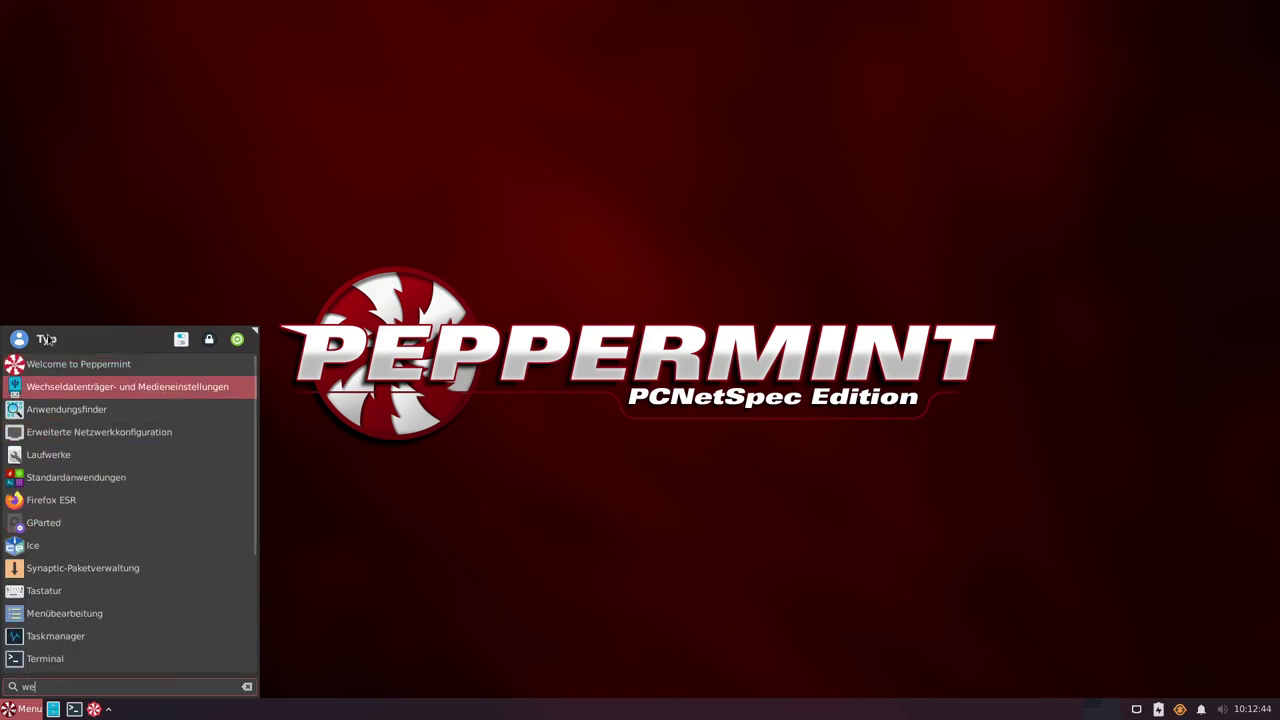
left_click(75, 364)
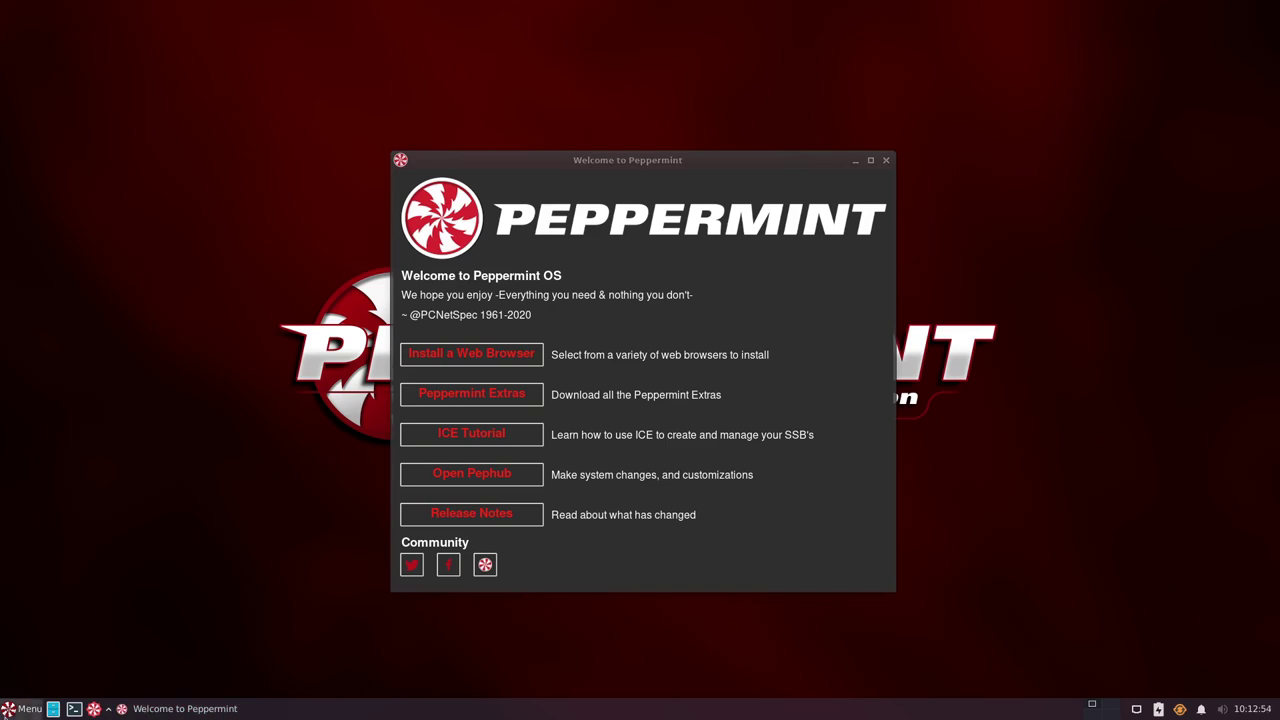
left_click(17, 714)
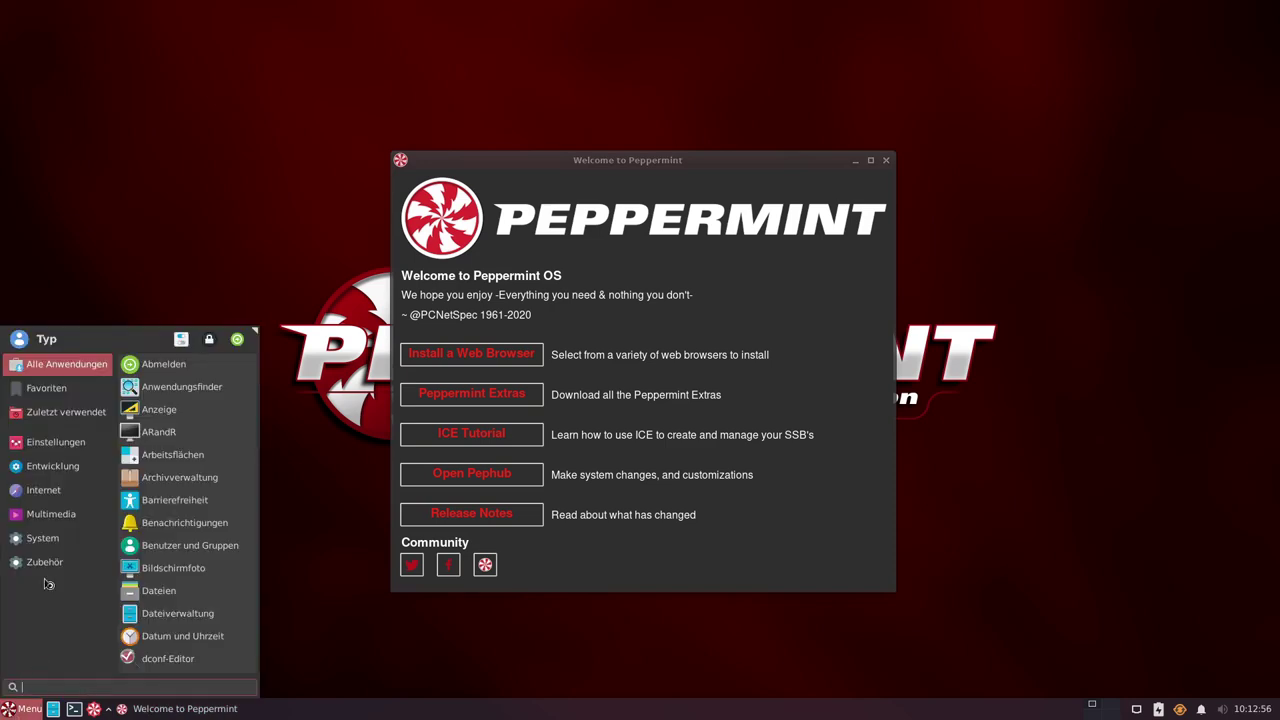
left_click(65, 491)
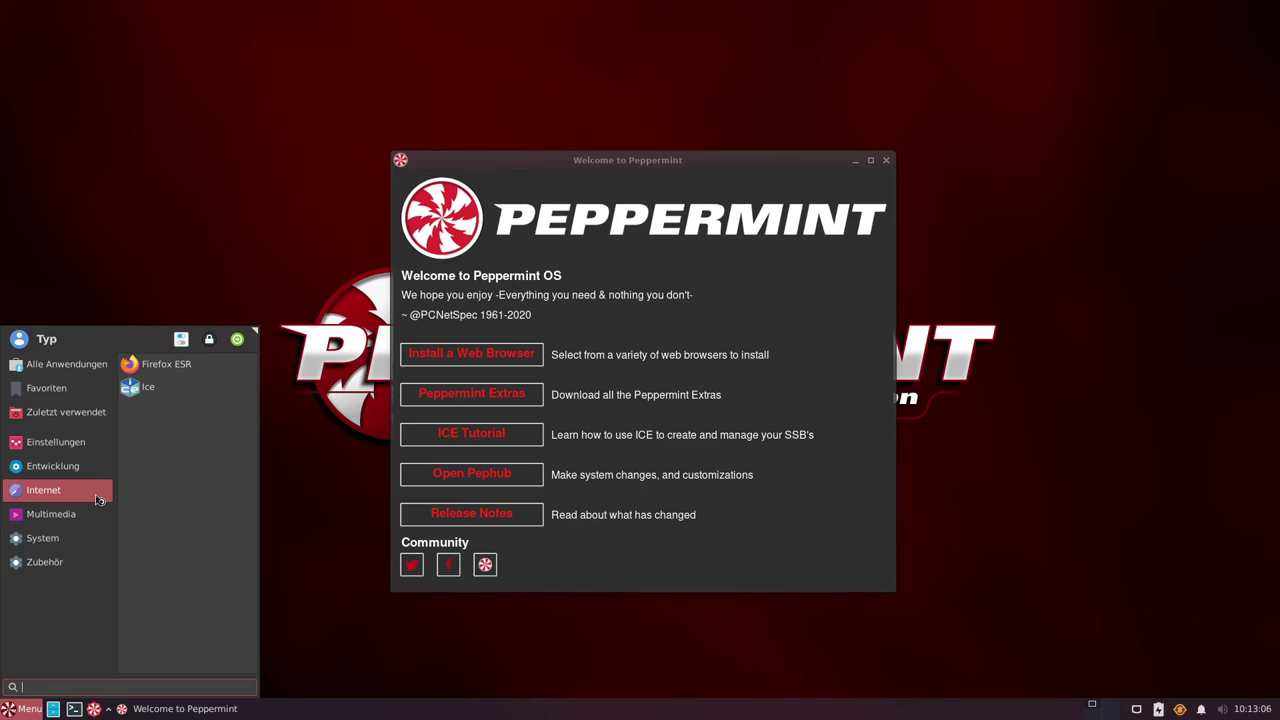
left_click(145, 387)
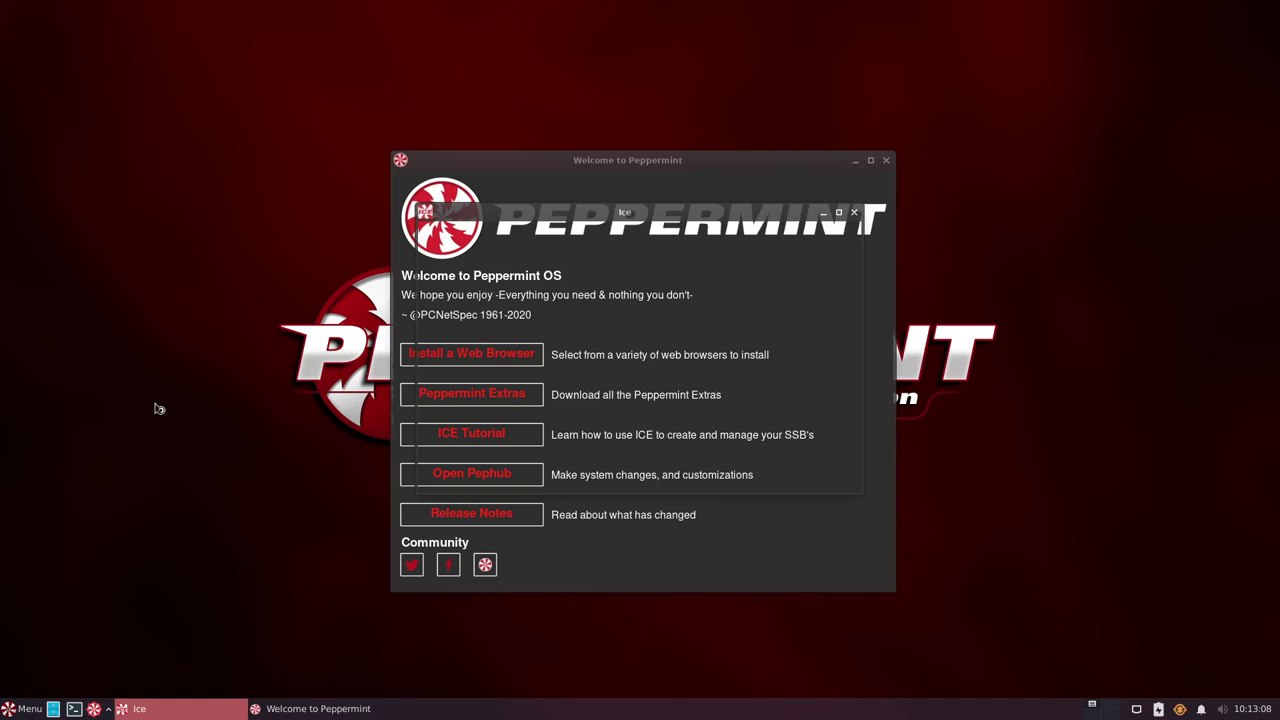
left_click(514, 286)
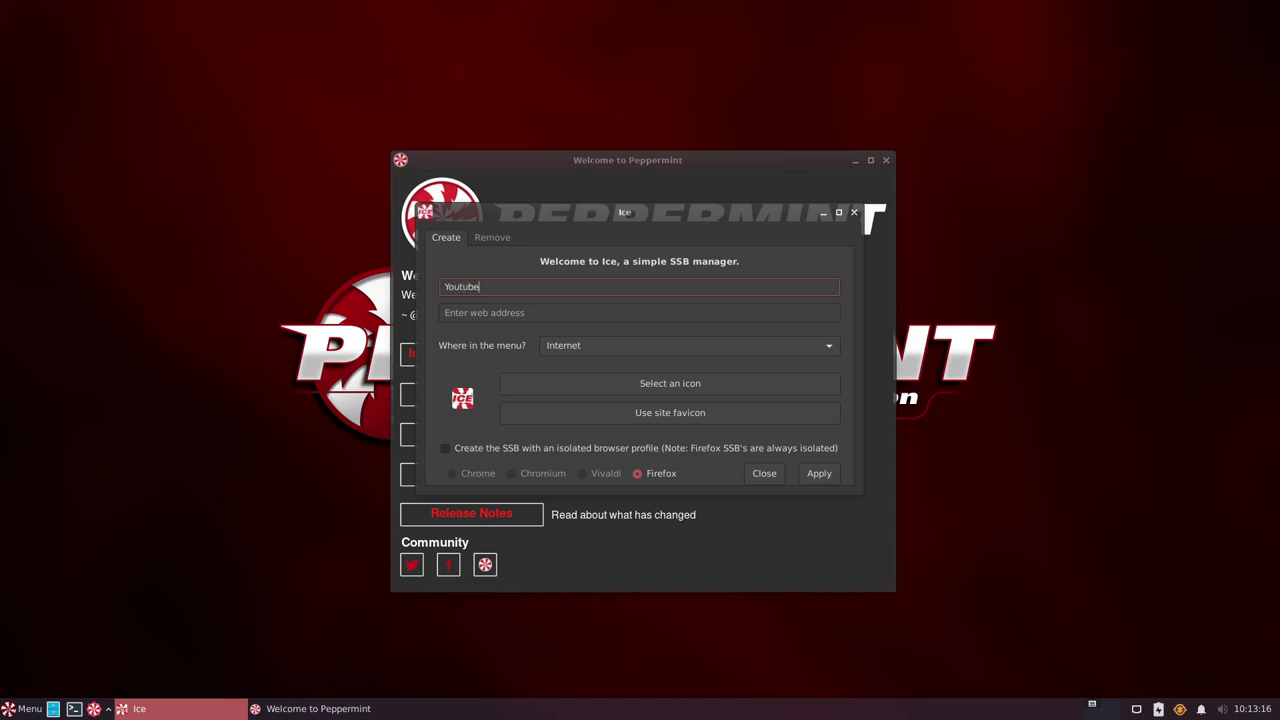
key("Tab")
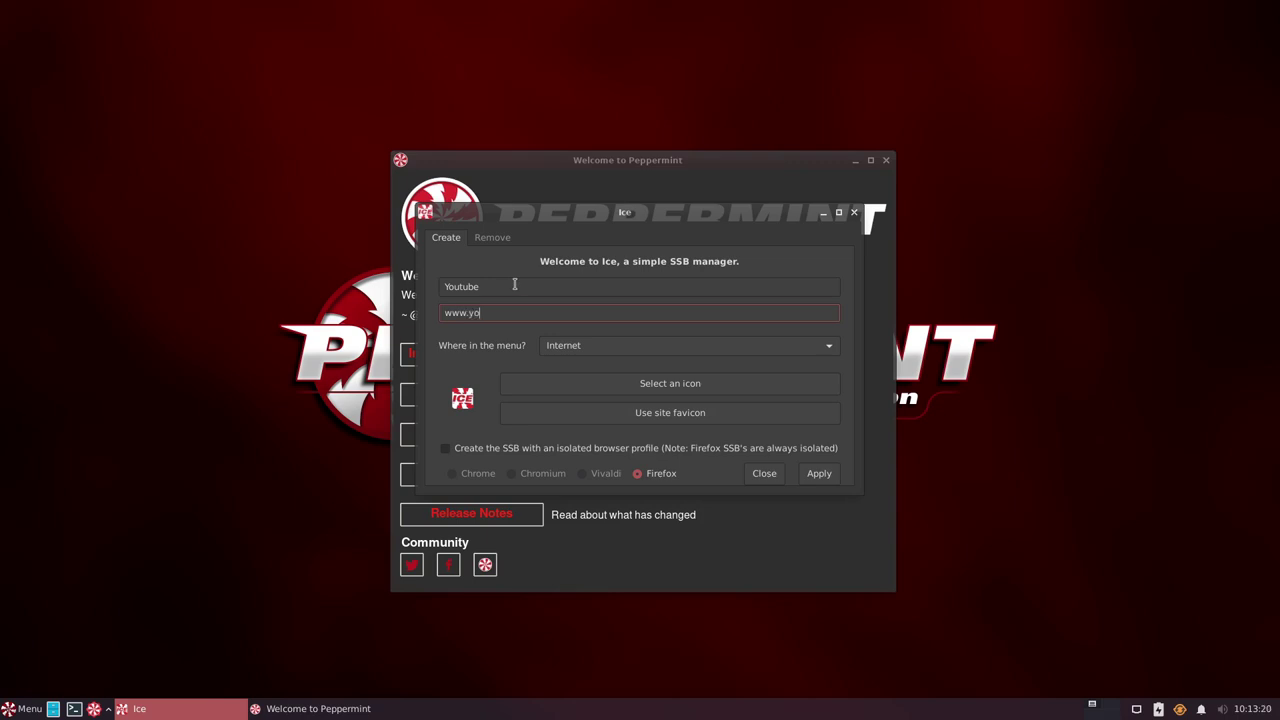
type("www.youtube.com")
Keep the web app in the Internet category and open the icon chooser
left_click(629, 346)
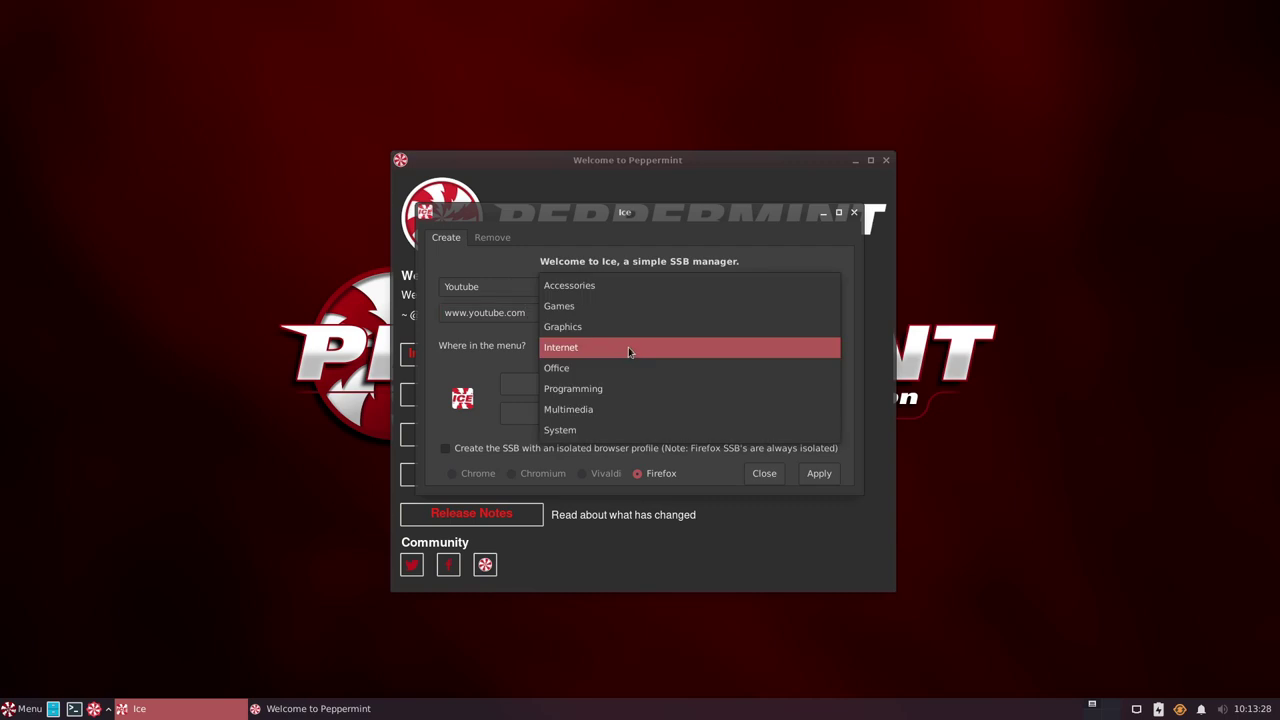
left_click(510, 356)
left_click(22, 708)
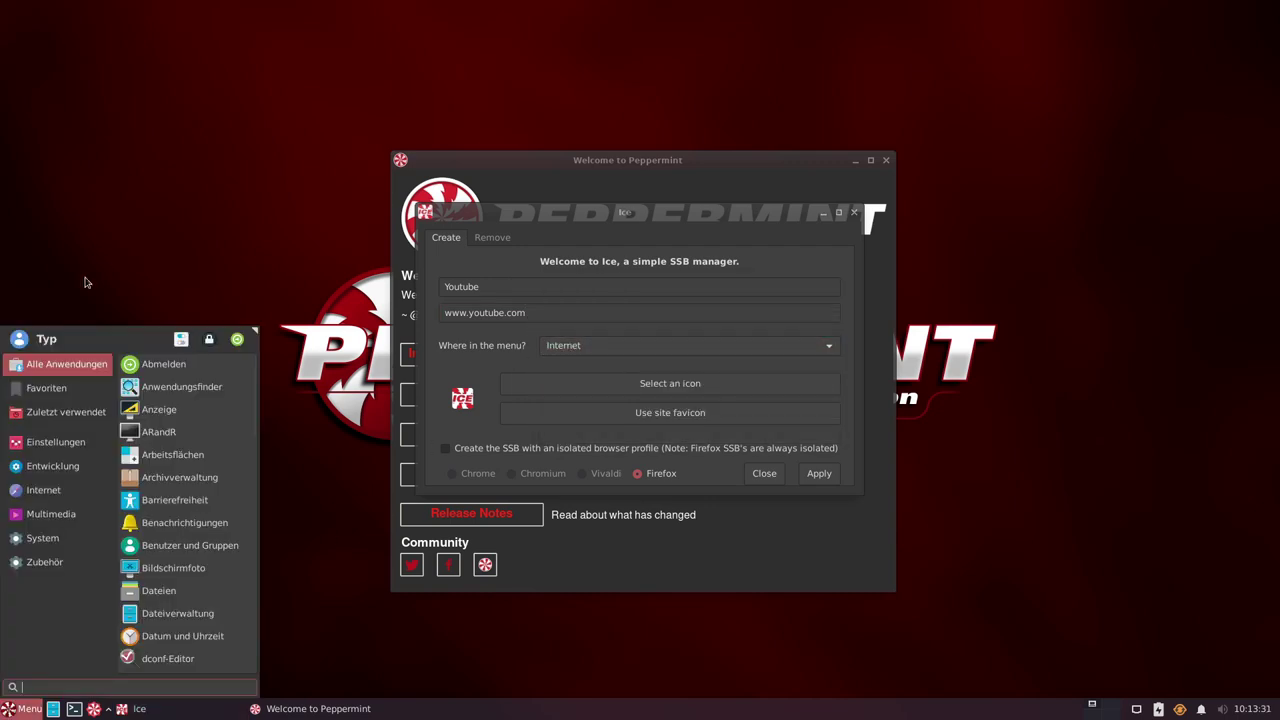
left_click(522, 352)
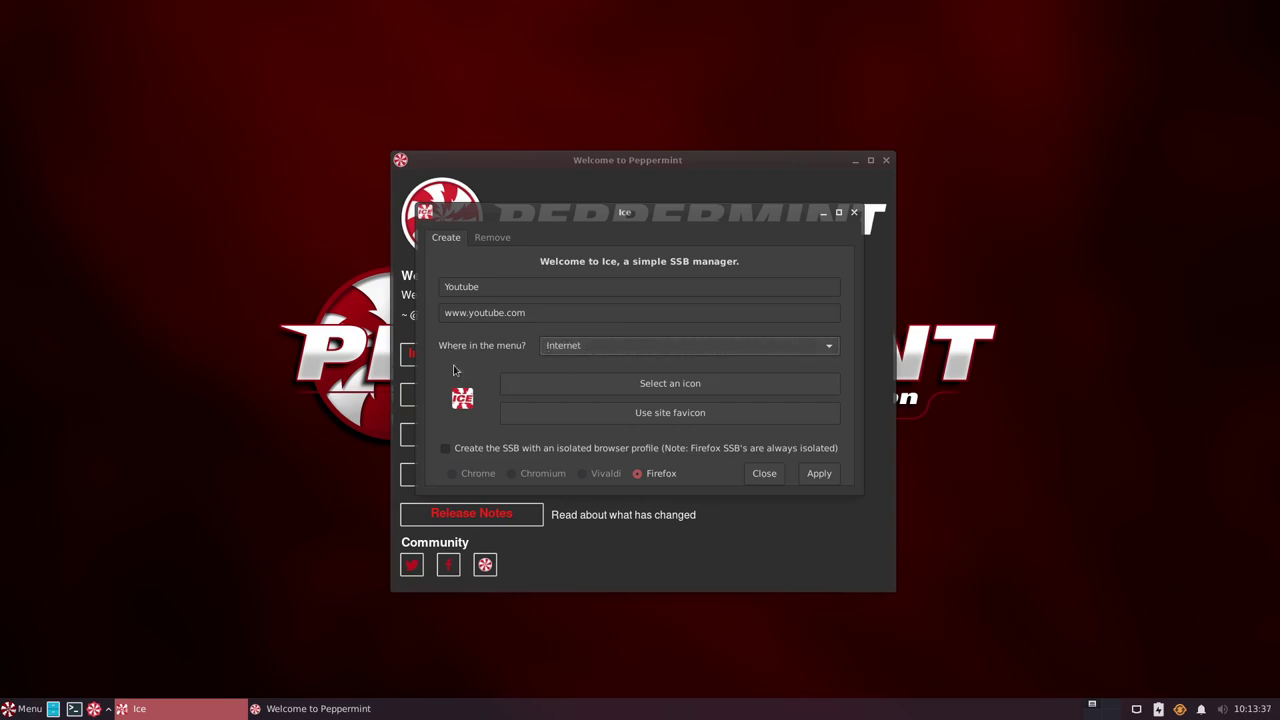
left_click(670, 390)
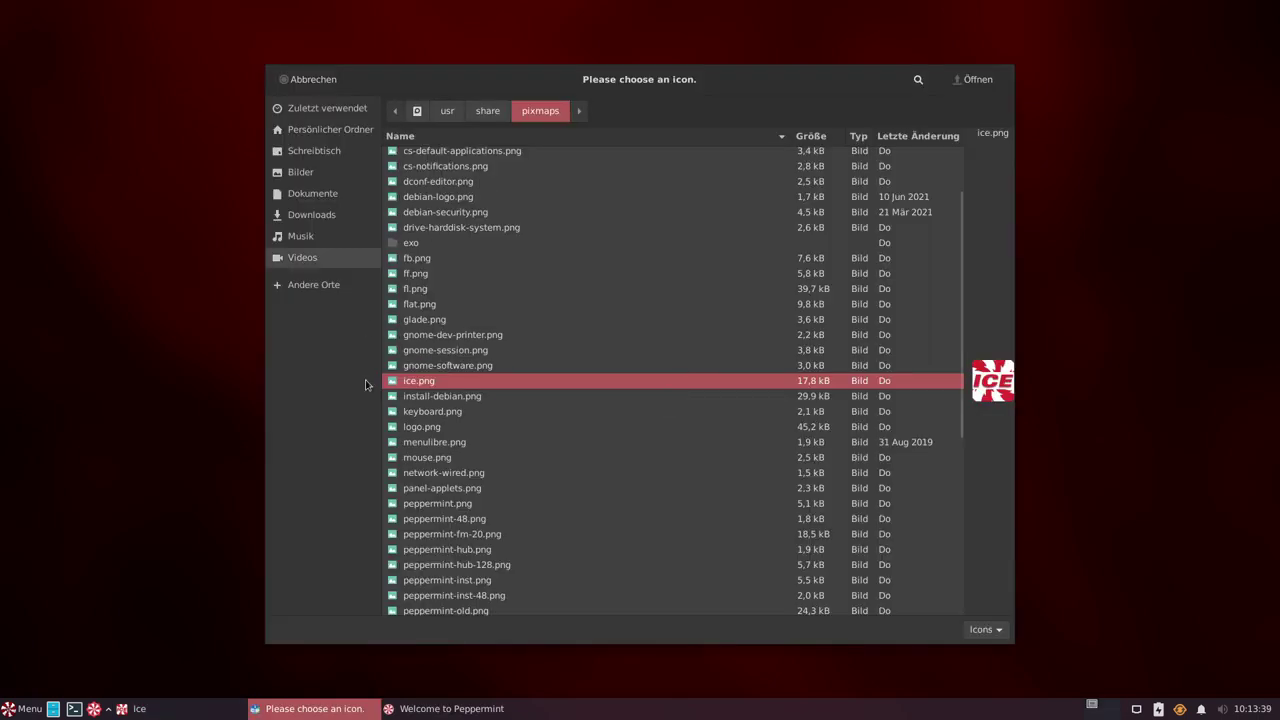
Choose video-display.png as the icon and create the Youtube web app
scroll(586, 283, "down", 5)
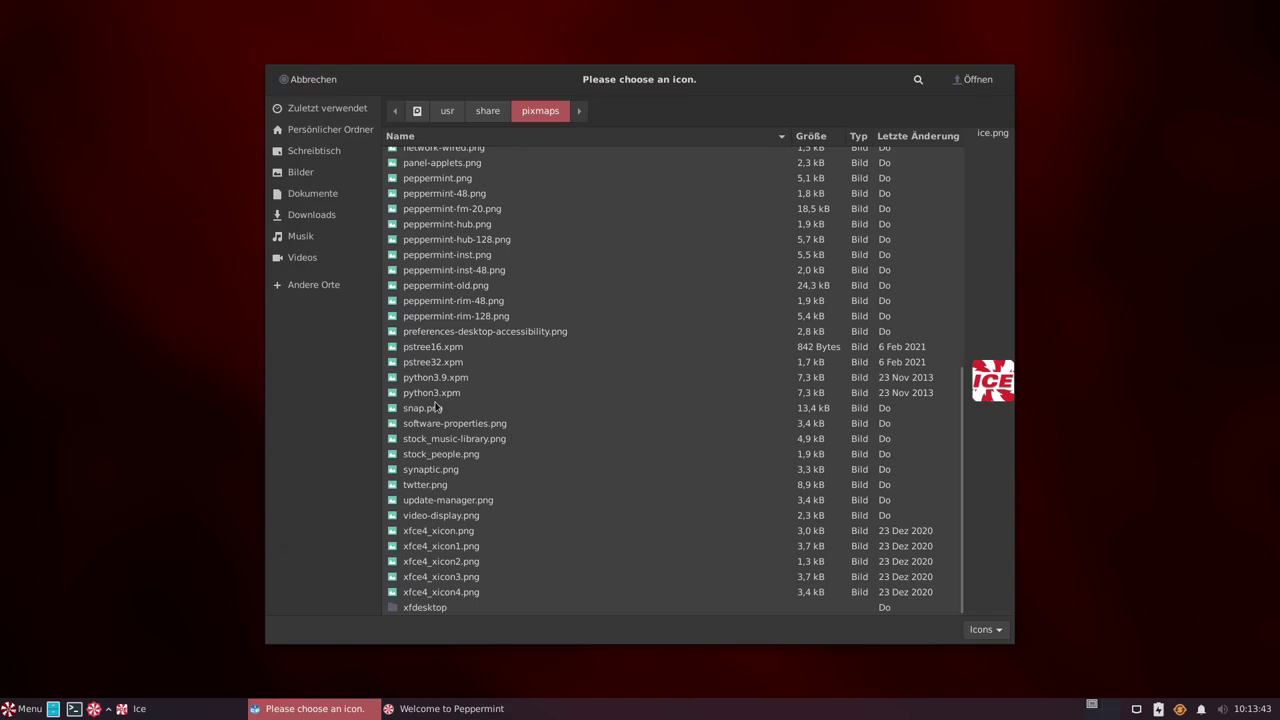
left_click(430, 408)
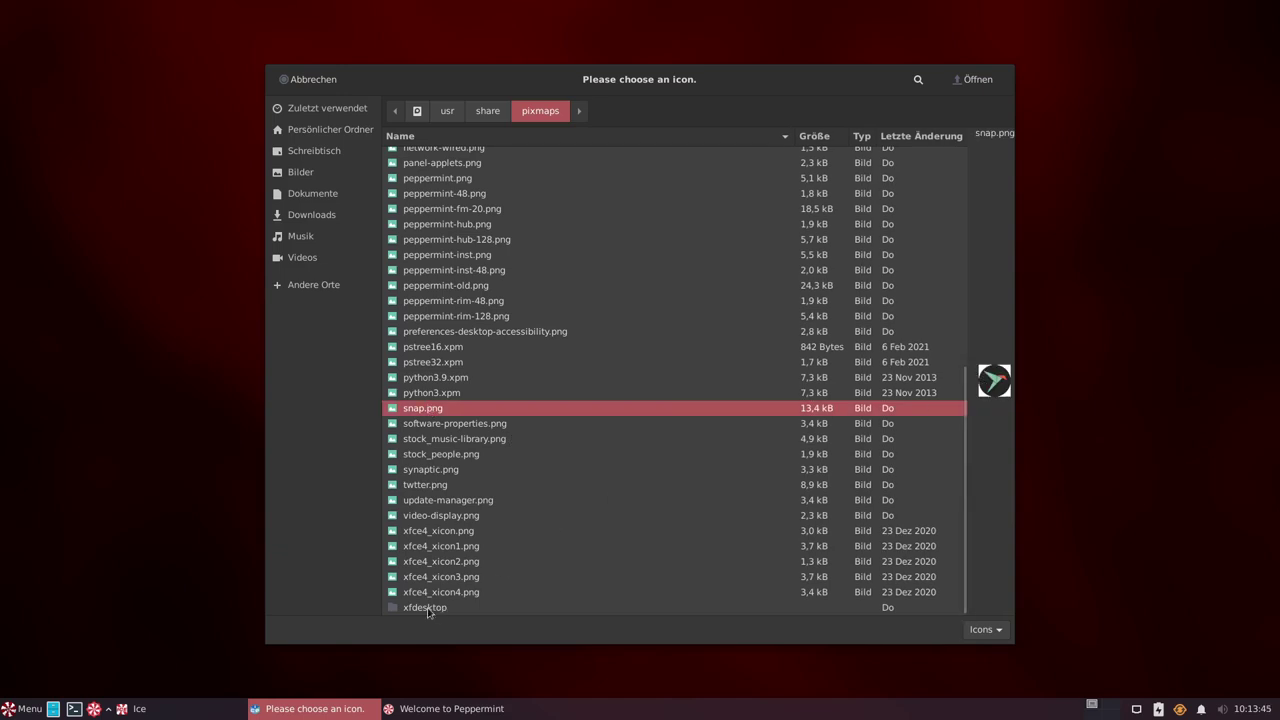
left_click(438, 503)
left_click(410, 515)
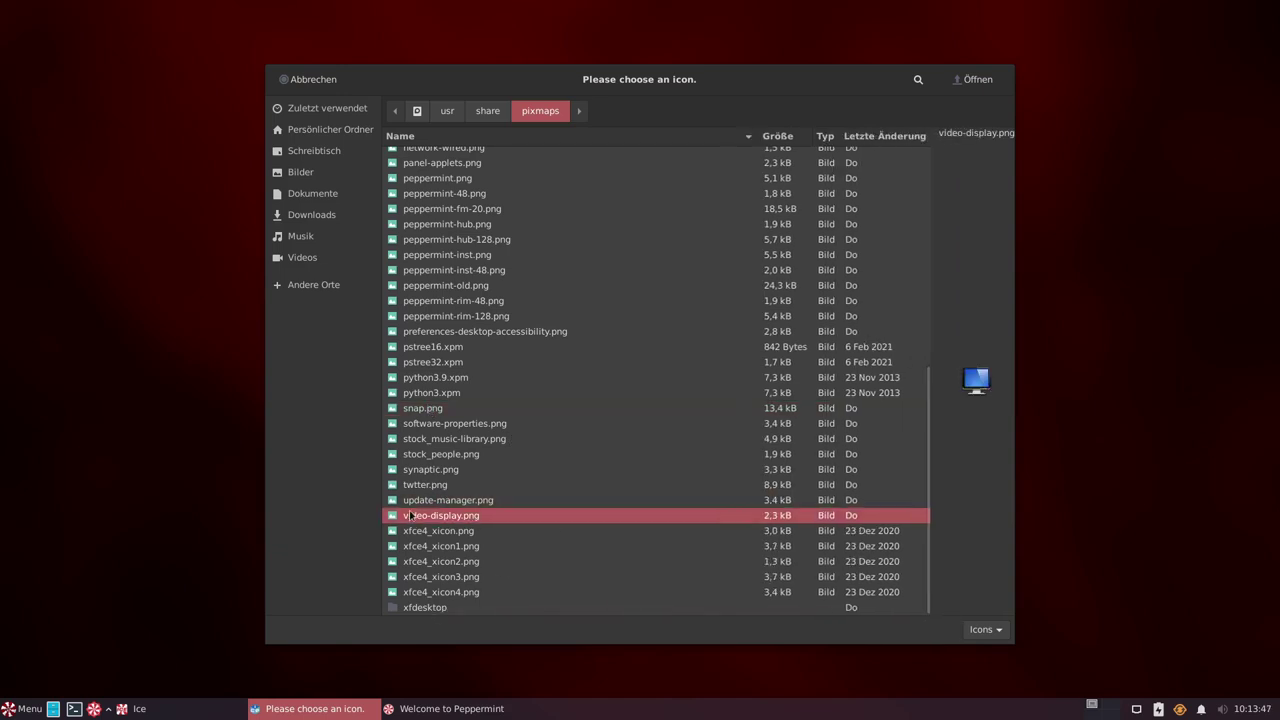
left_click(975, 79)
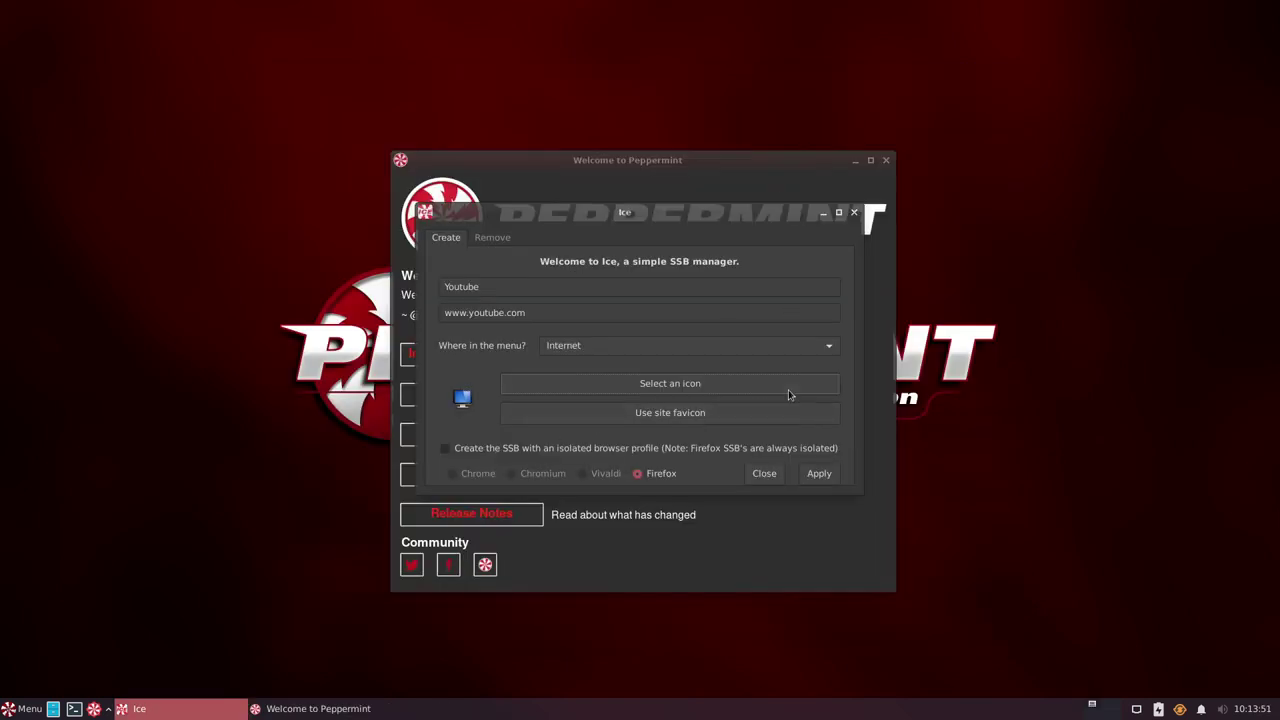
left_click(820, 475)
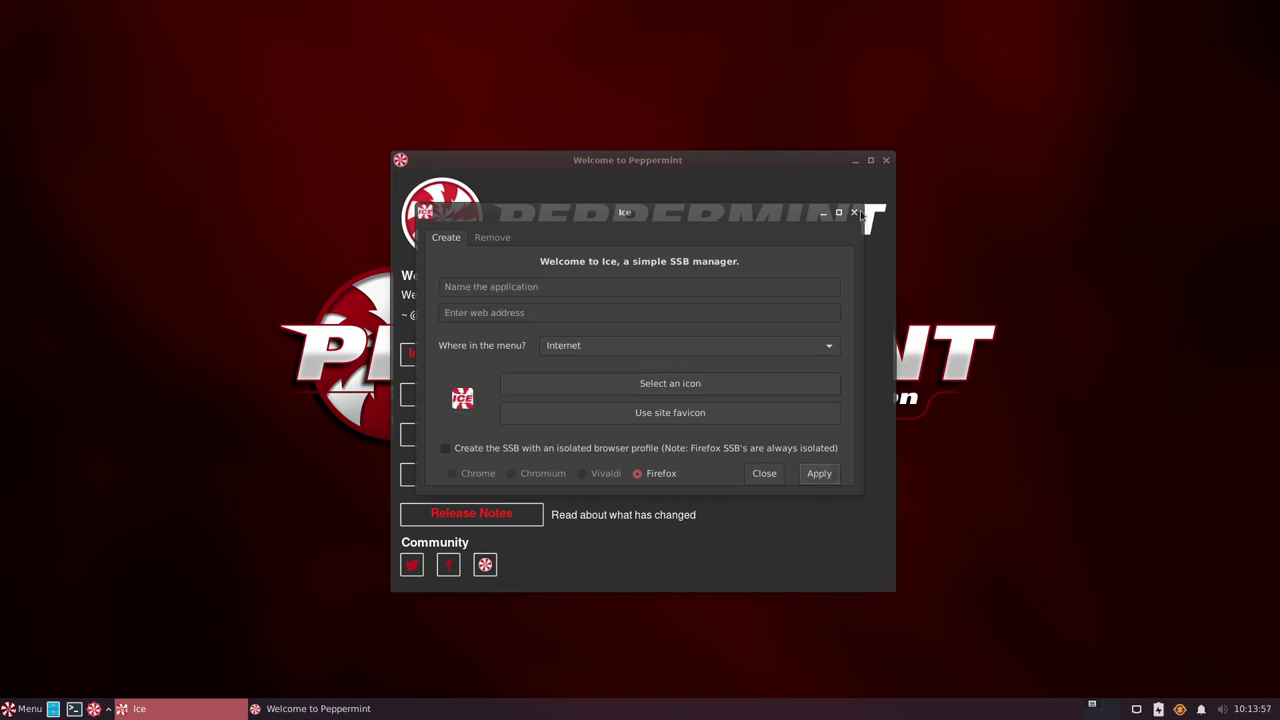
Check the Remove tab's app list, close Ice, and launch Youtube from Internet applications
left_click(498, 240)
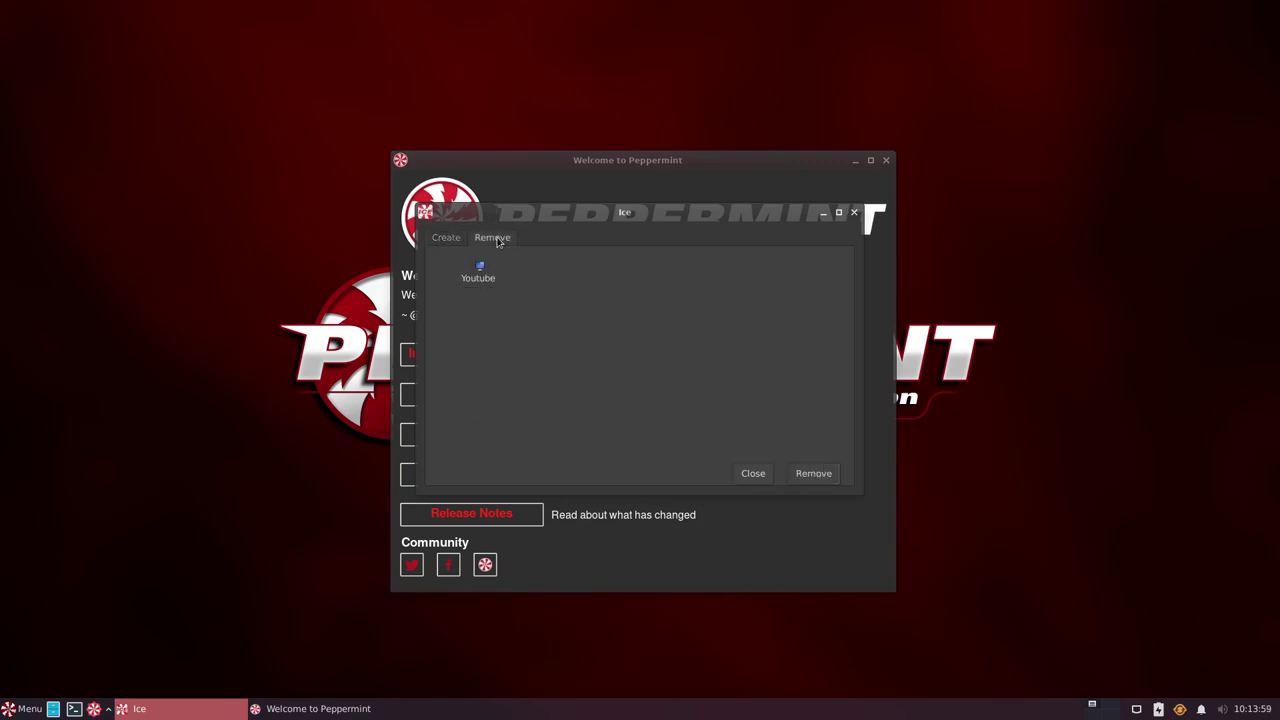
left_click(854, 212)
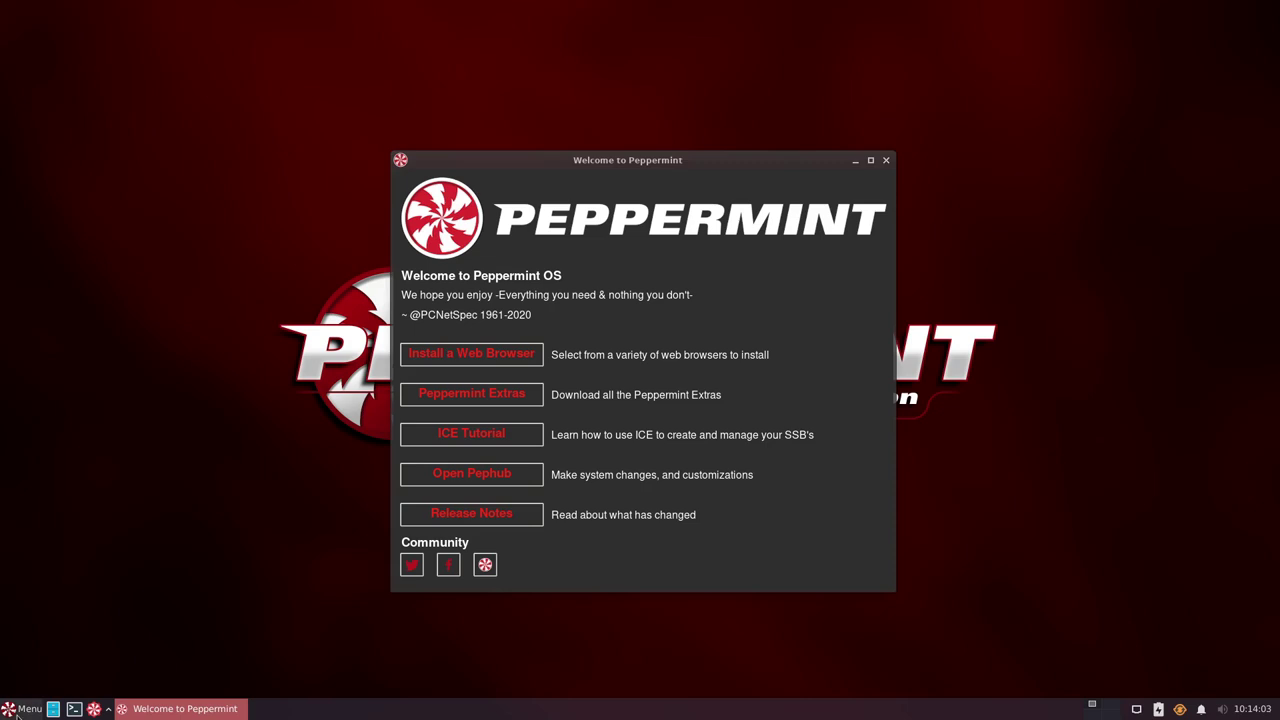
left_click(20, 708)
mouse_move(50, 490)
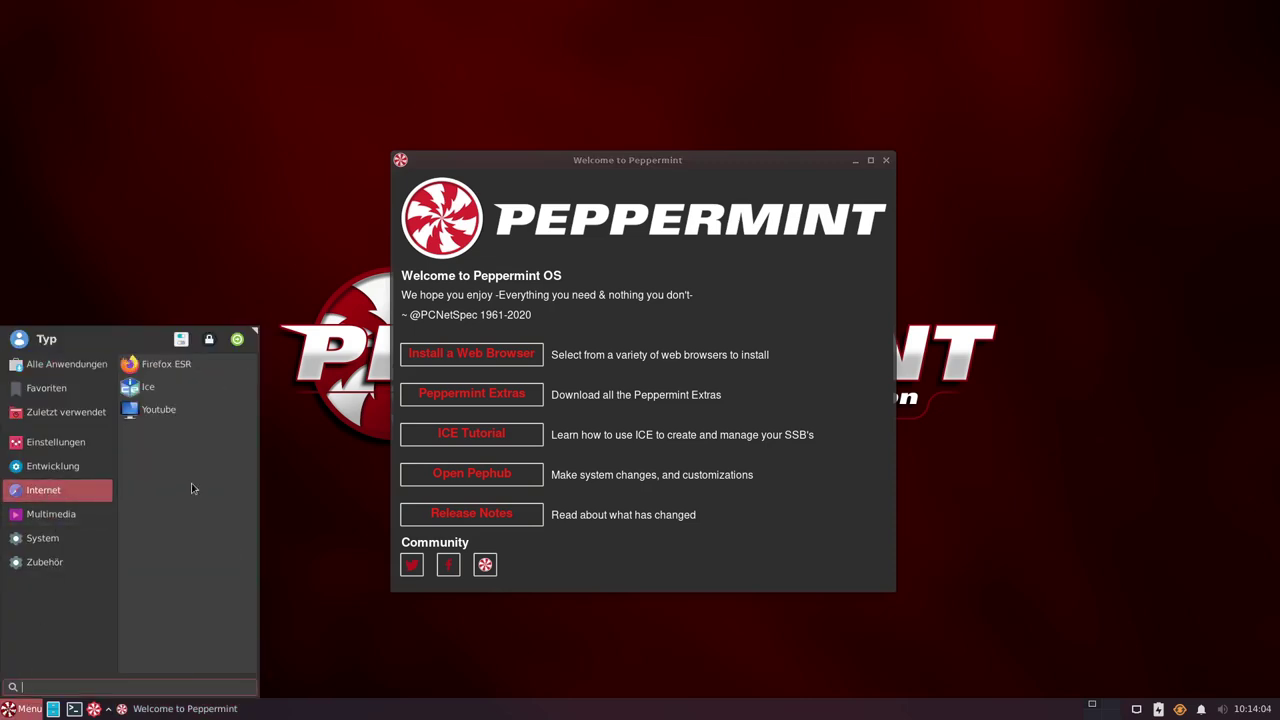
left_click(152, 418)
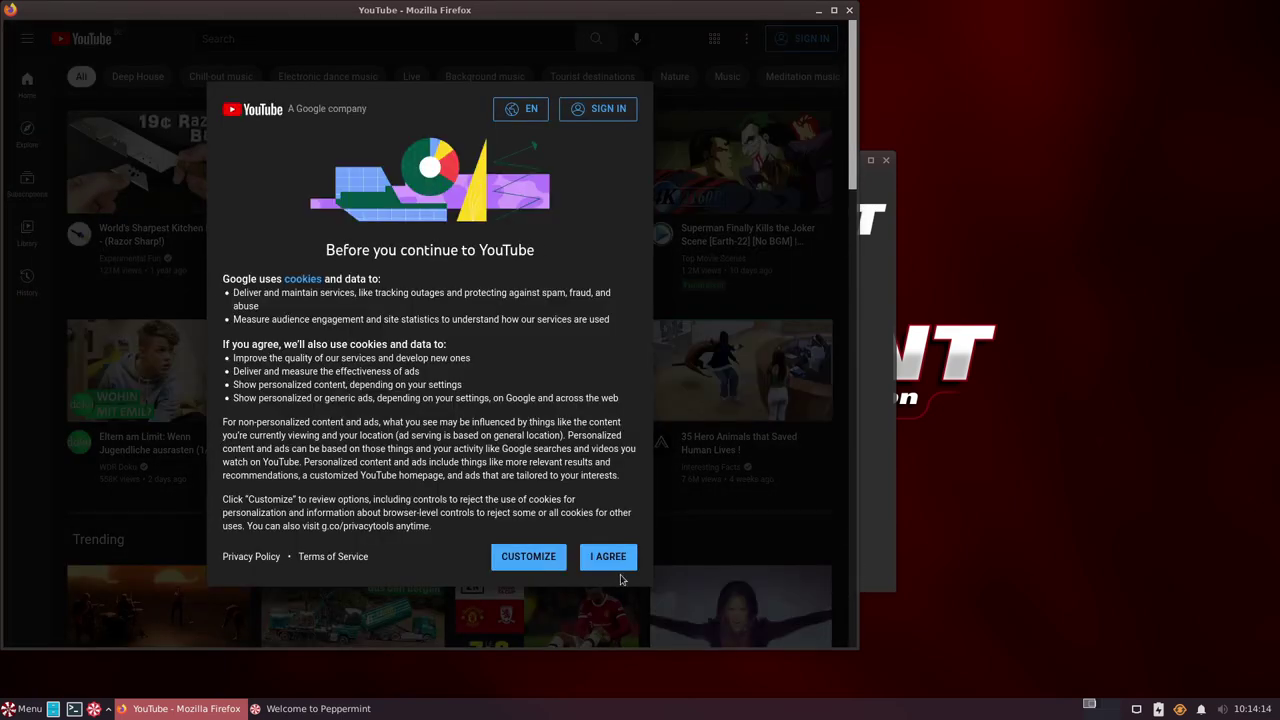
Dismiss the YouTube cookie prompt, center the Firefox window, and scroll down the feed
left_click(612, 562)
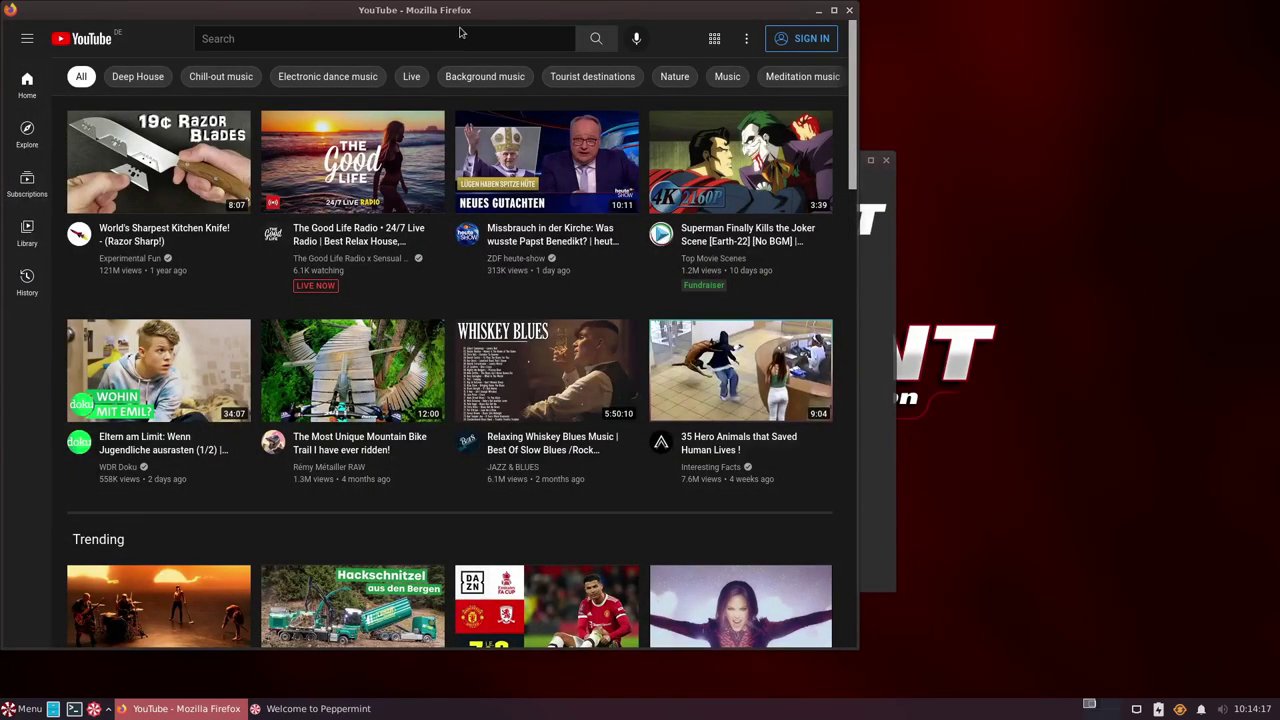
left_click_drag(515, 10, 711, 30)
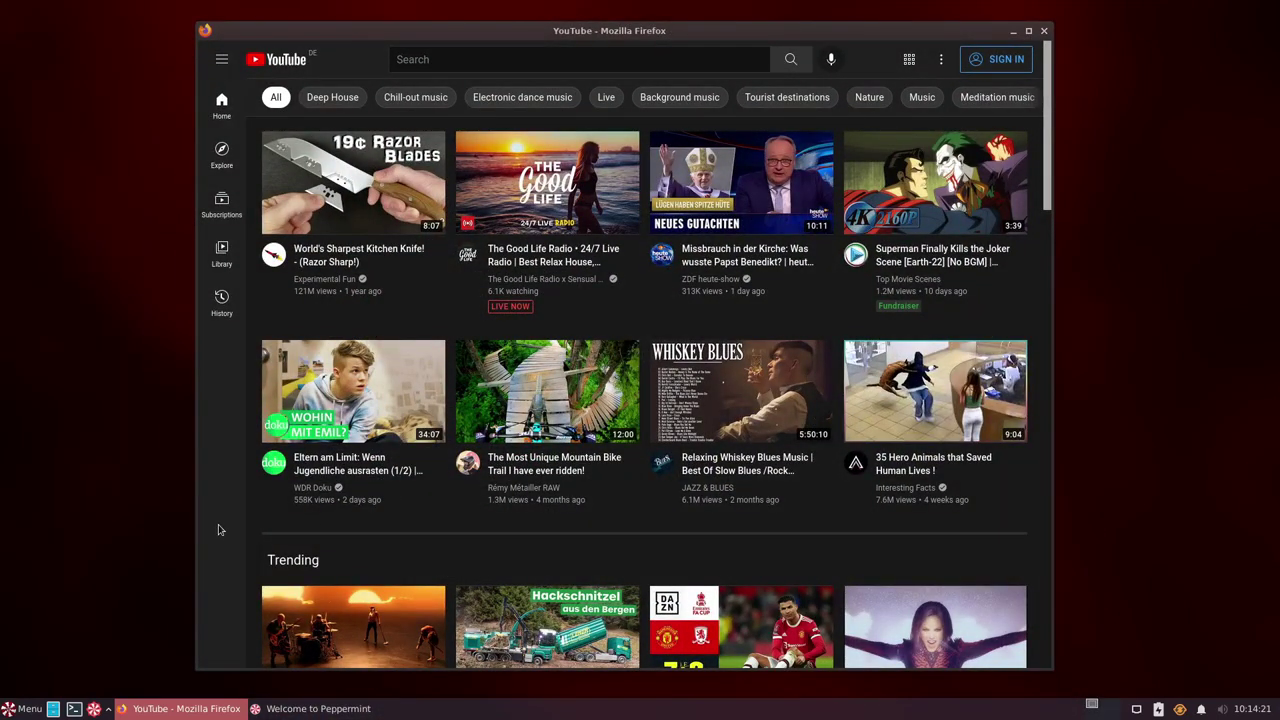
left_click(22, 708)
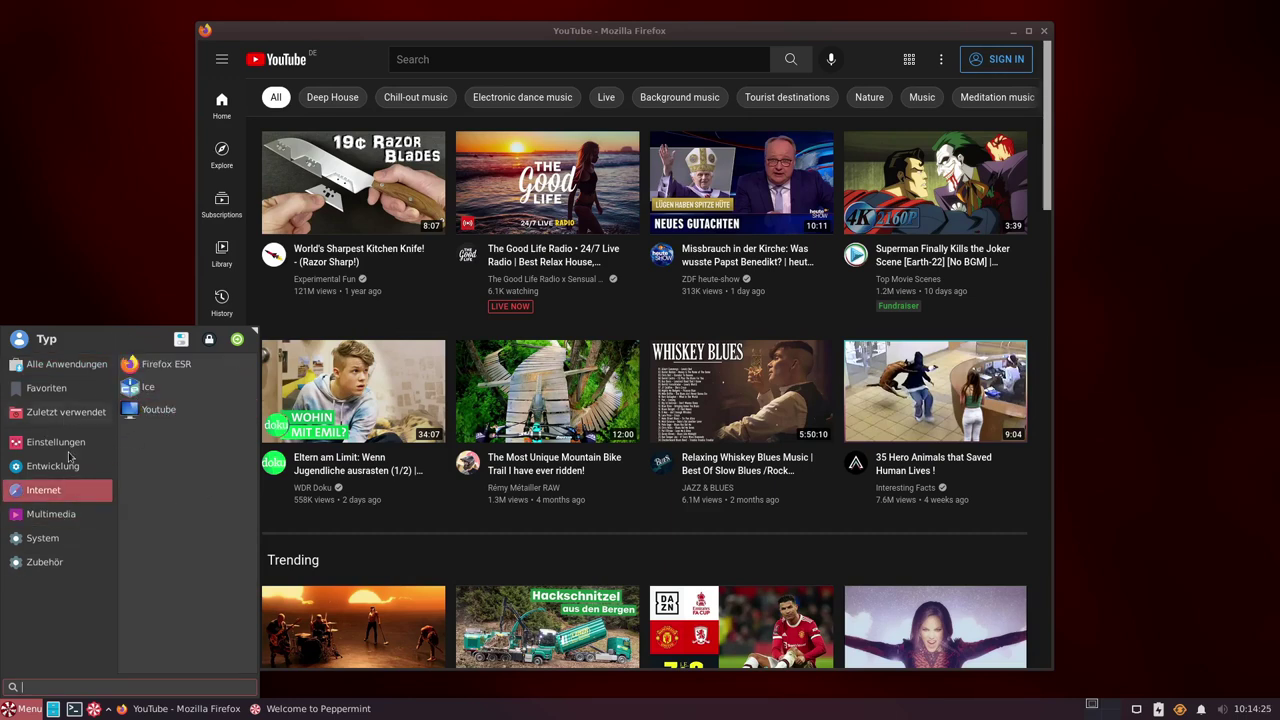
left_click(12, 411)
left_click(1048, 537)
scroll(1030, 533, "down", 10)
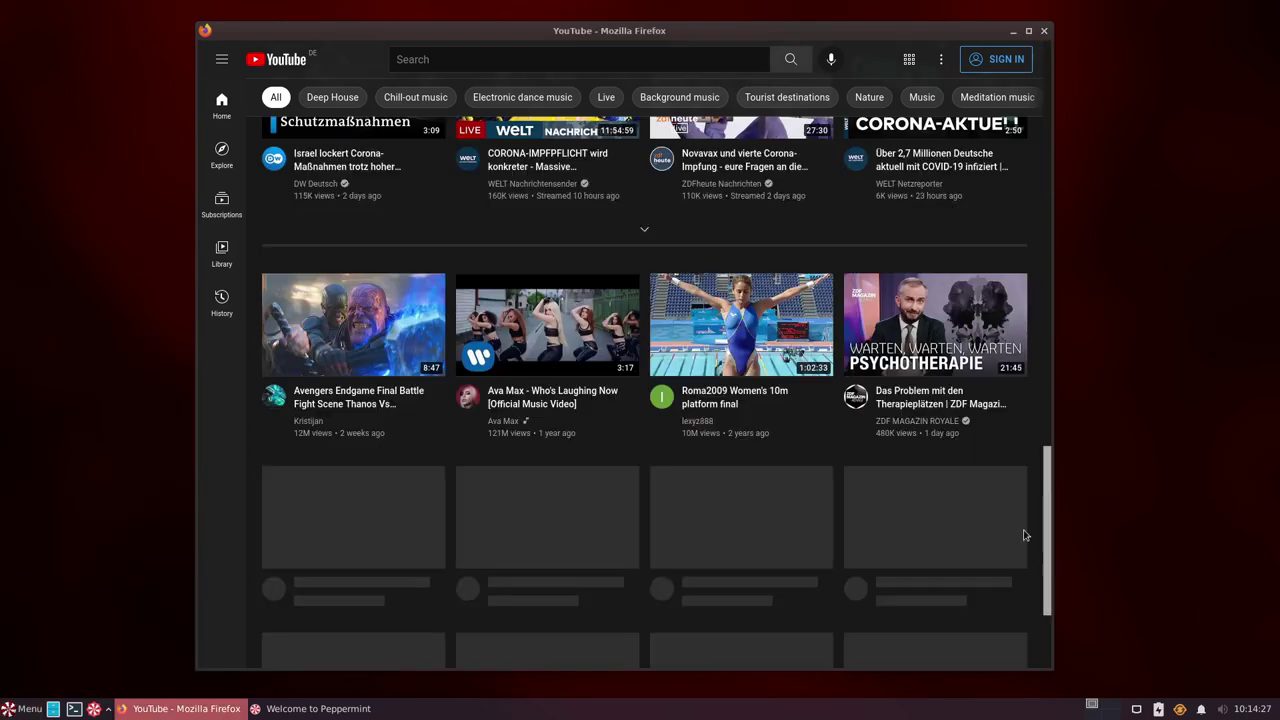
left_click_drag(975, 38, 904, 35)
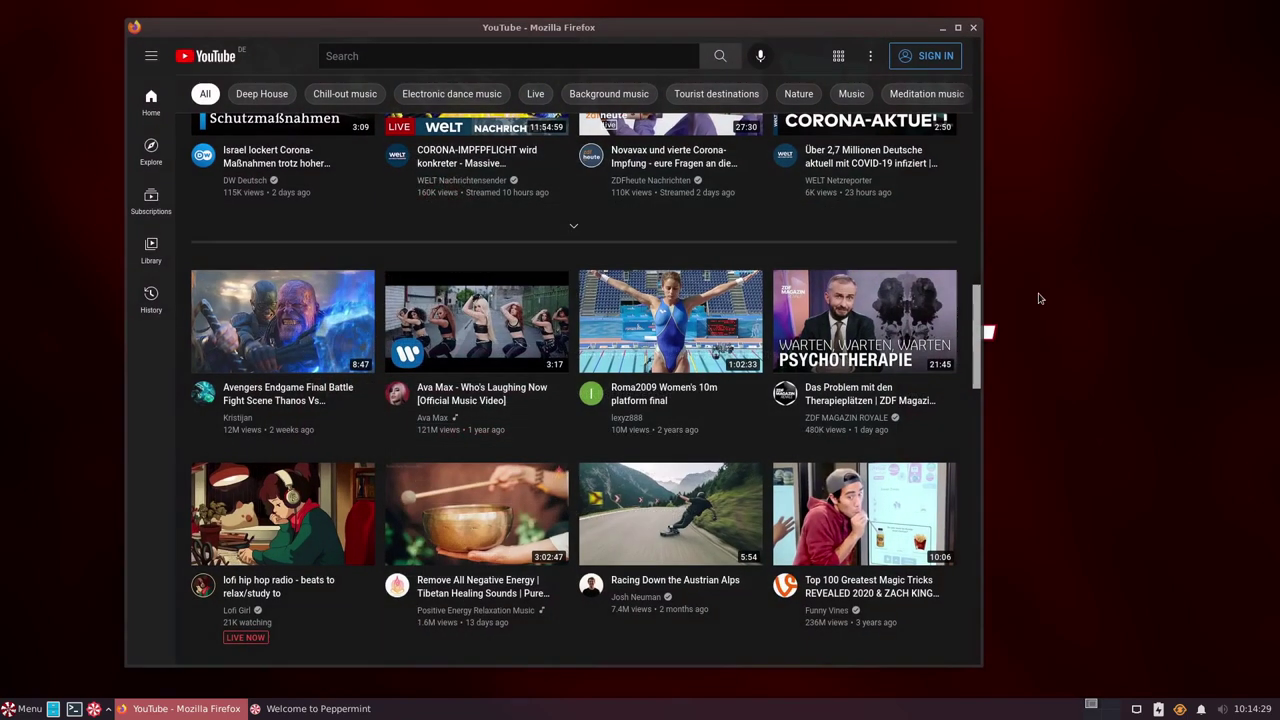
Close Firefox and relaunch Ice from the Internet applications
left_click(974, 28)
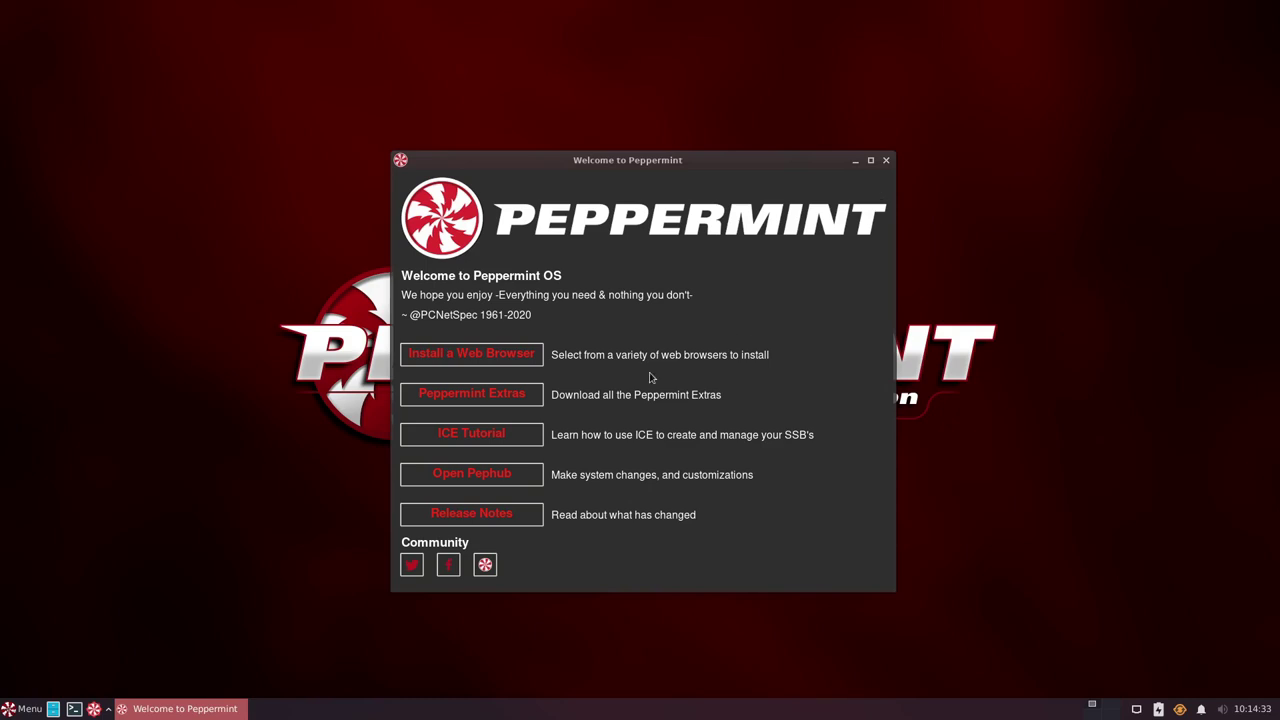
left_click(25, 708)
left_click(50, 491)
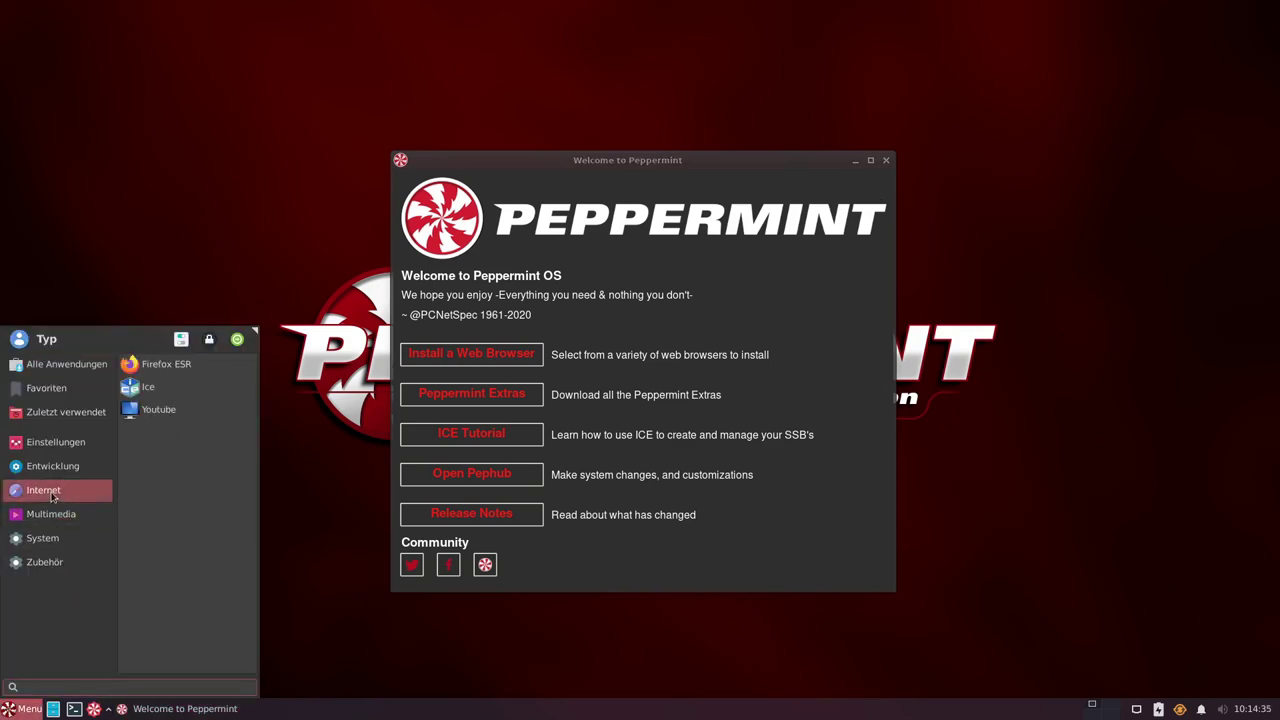
left_click(146, 387)
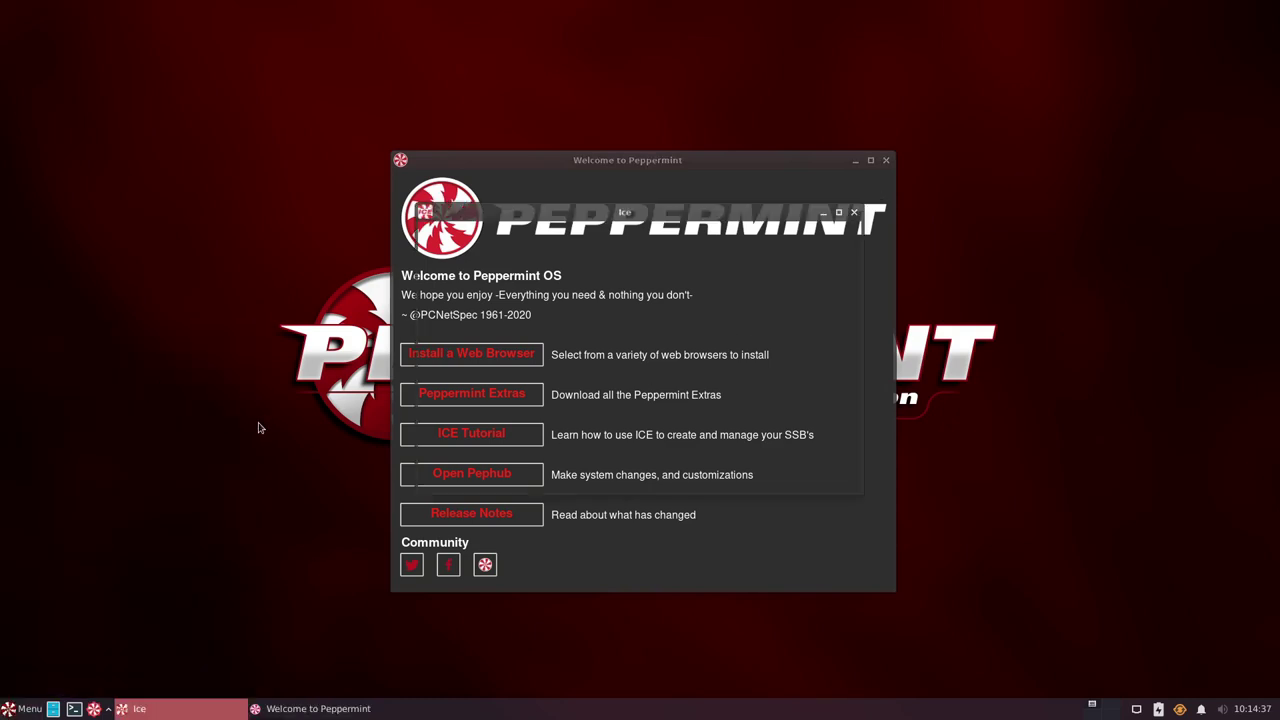
left_click_drag(550, 222, 425, 178)
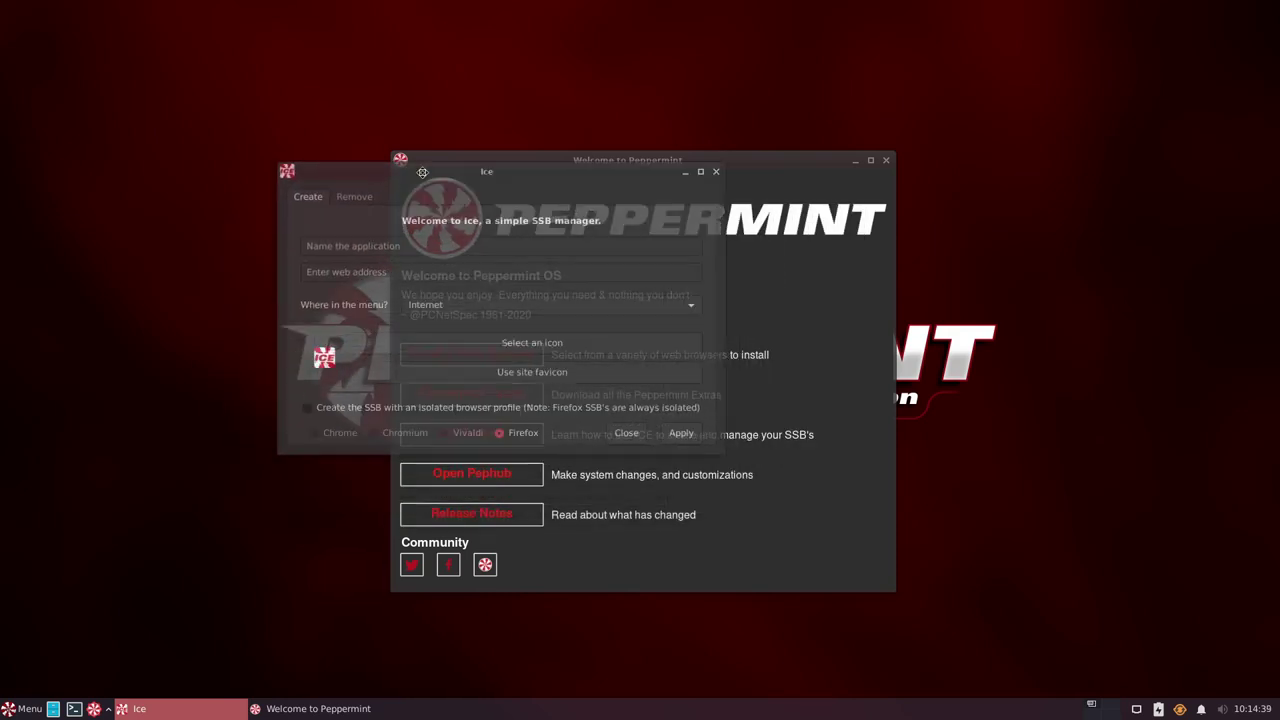
Remove the Youtube web app in Ice and close Ice
left_click(358, 197)
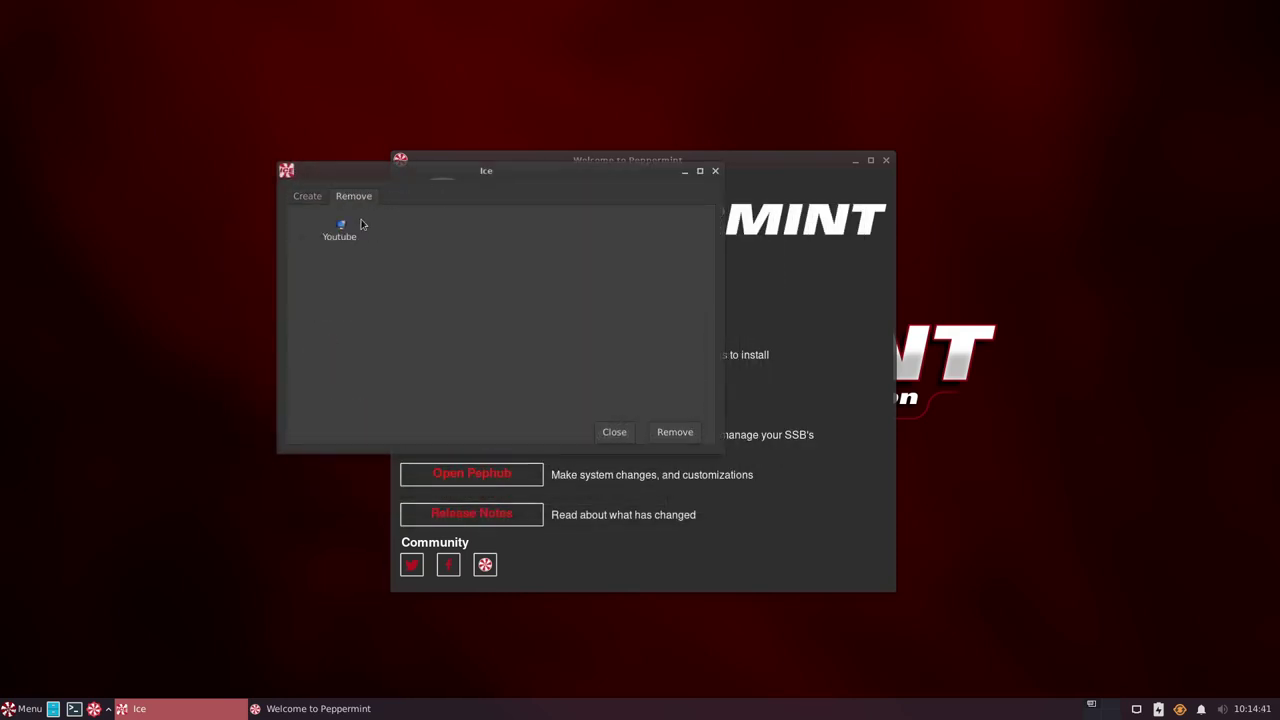
left_click(341, 231)
left_click(674, 432)
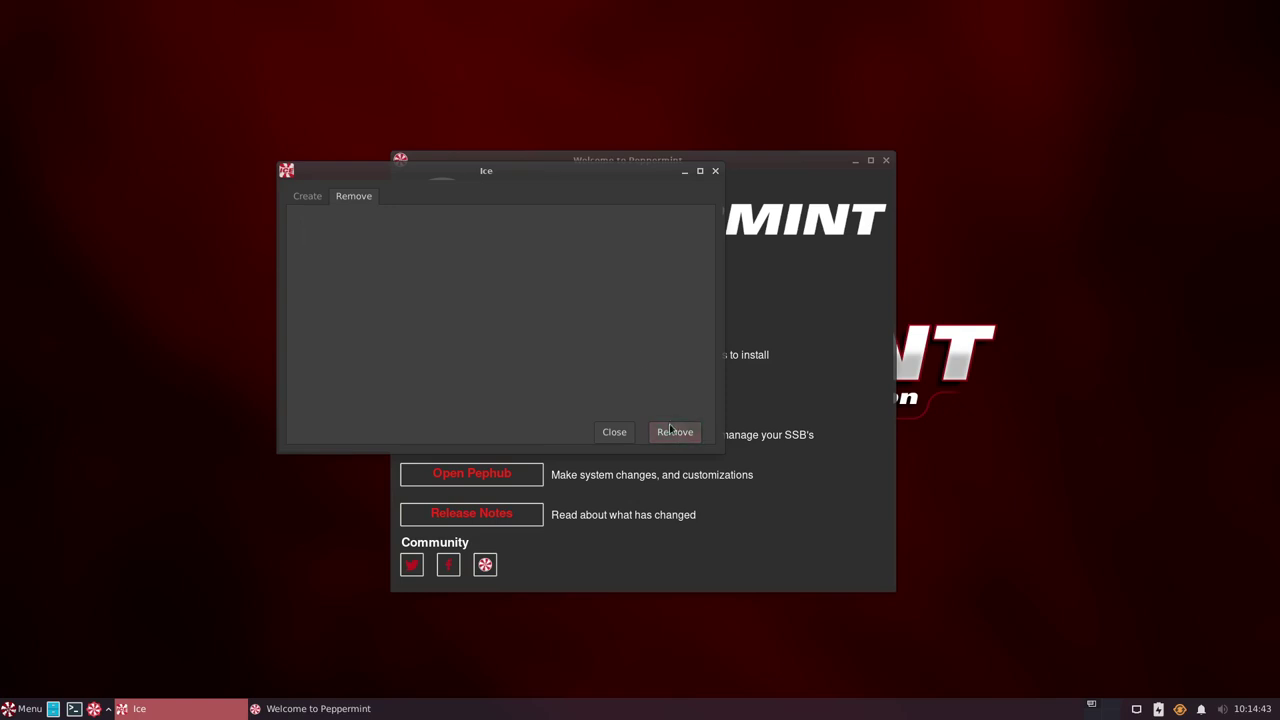
left_click(715, 171)
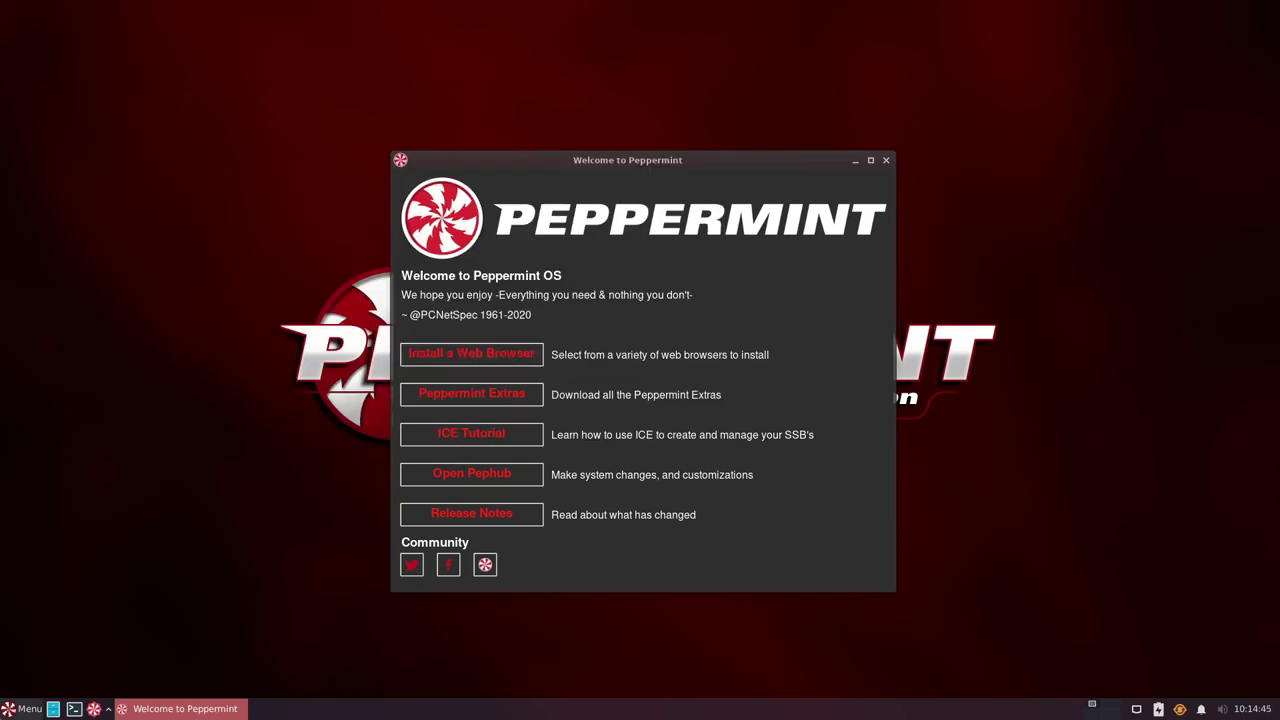
key("super")
mouse_move(44, 490)
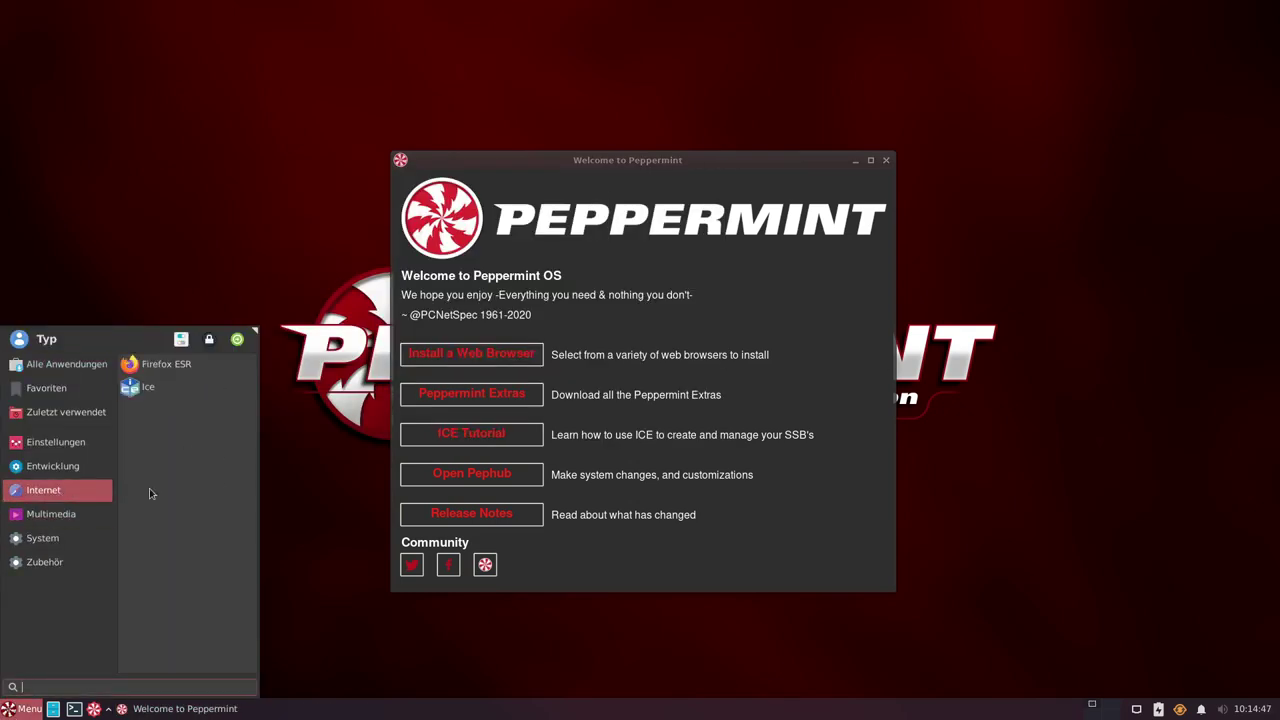
left_click(778, 538)
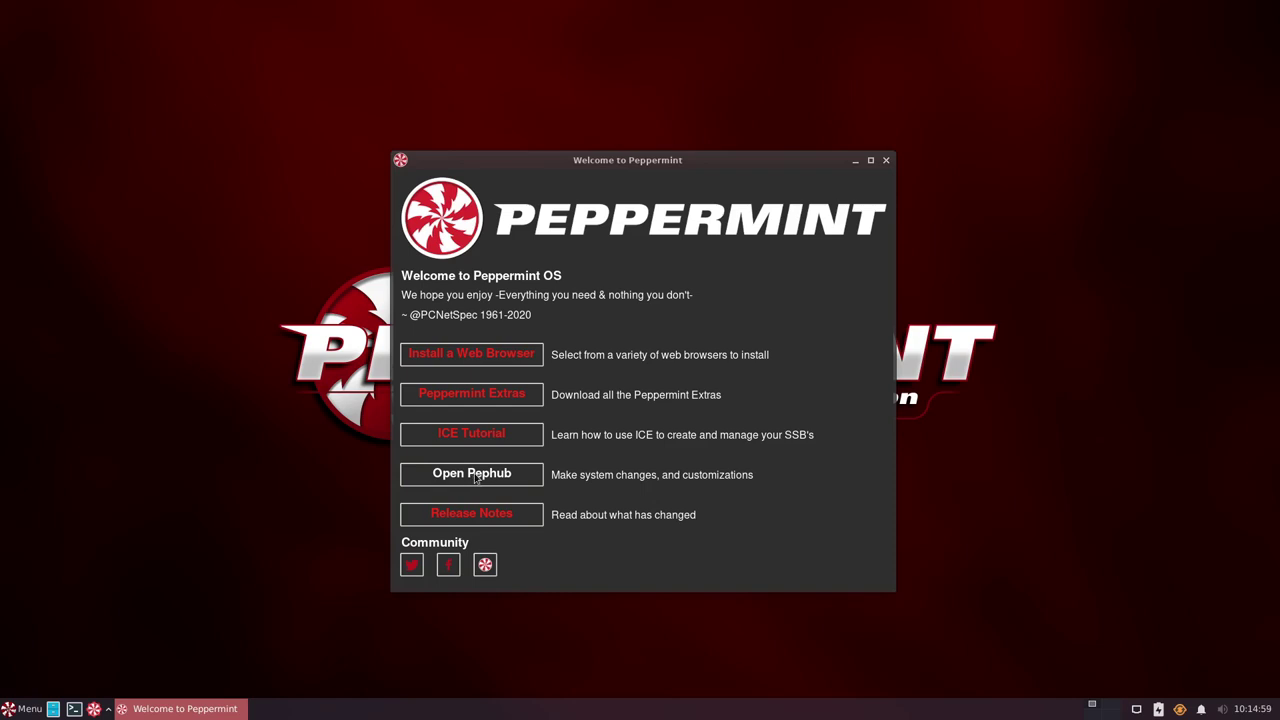
Open Peppermint Hub, minimize the welcome window, and open Users & Groups
left_click(475, 478)
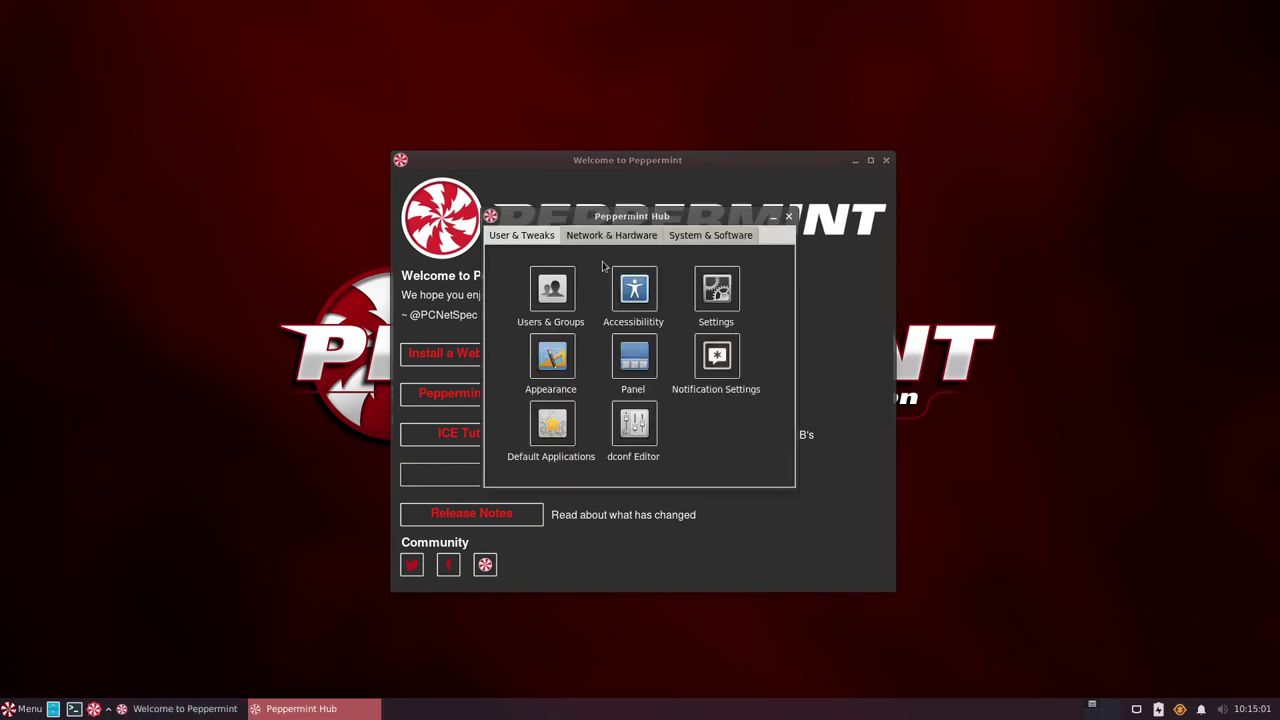
left_click(855, 162)
left_click_drag(640, 237, 650, 38)
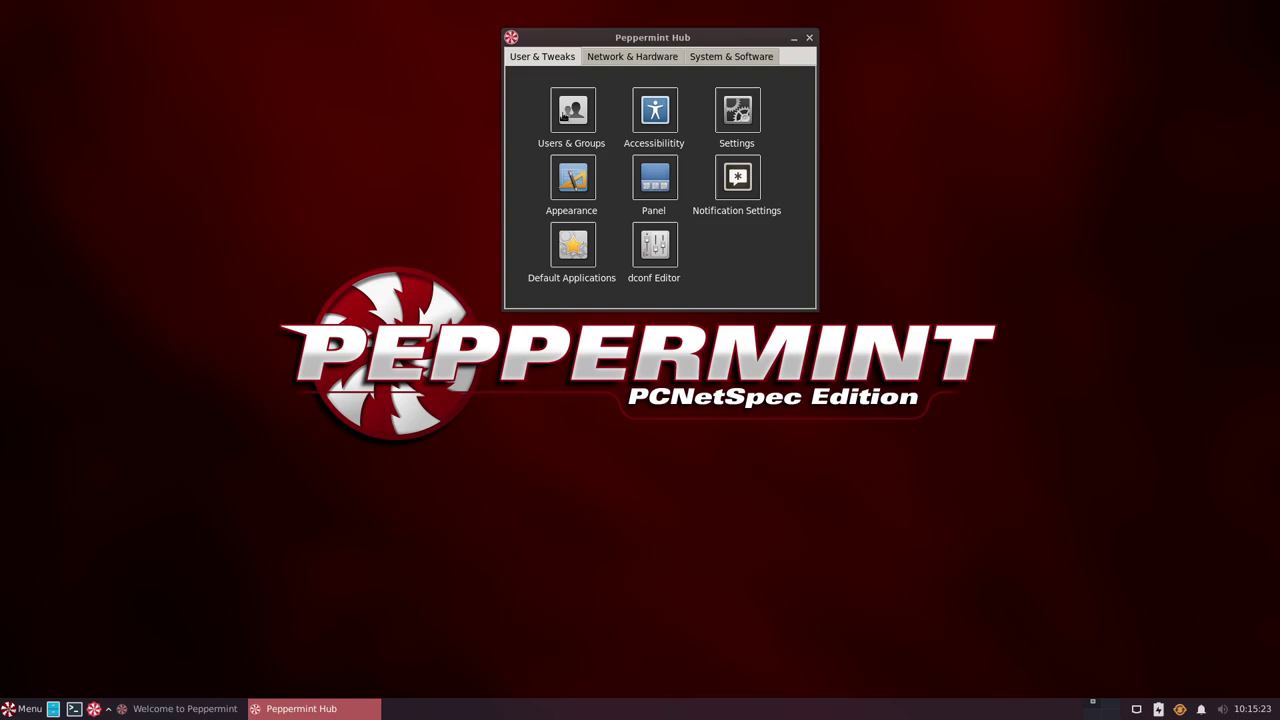
left_click(606, 155)
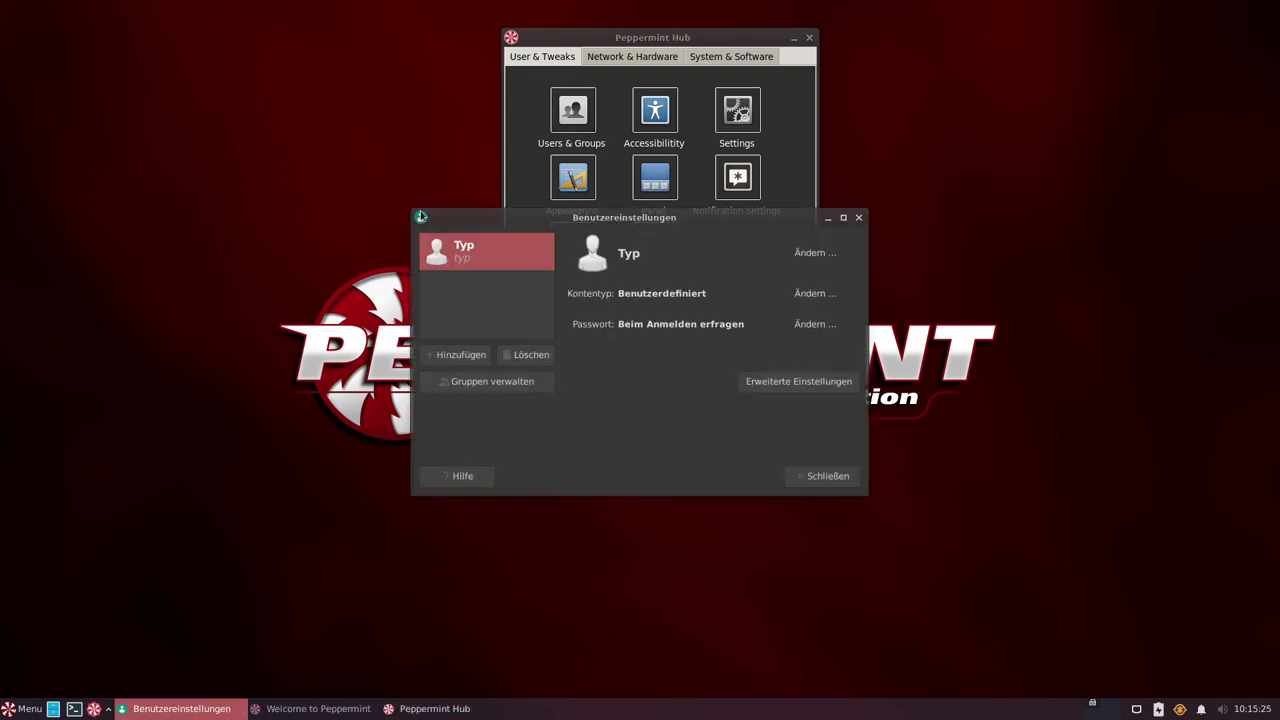
Close Benutzereinstellungen, then open and close the Barrierefreiheit accessibility window
left_click(858, 218)
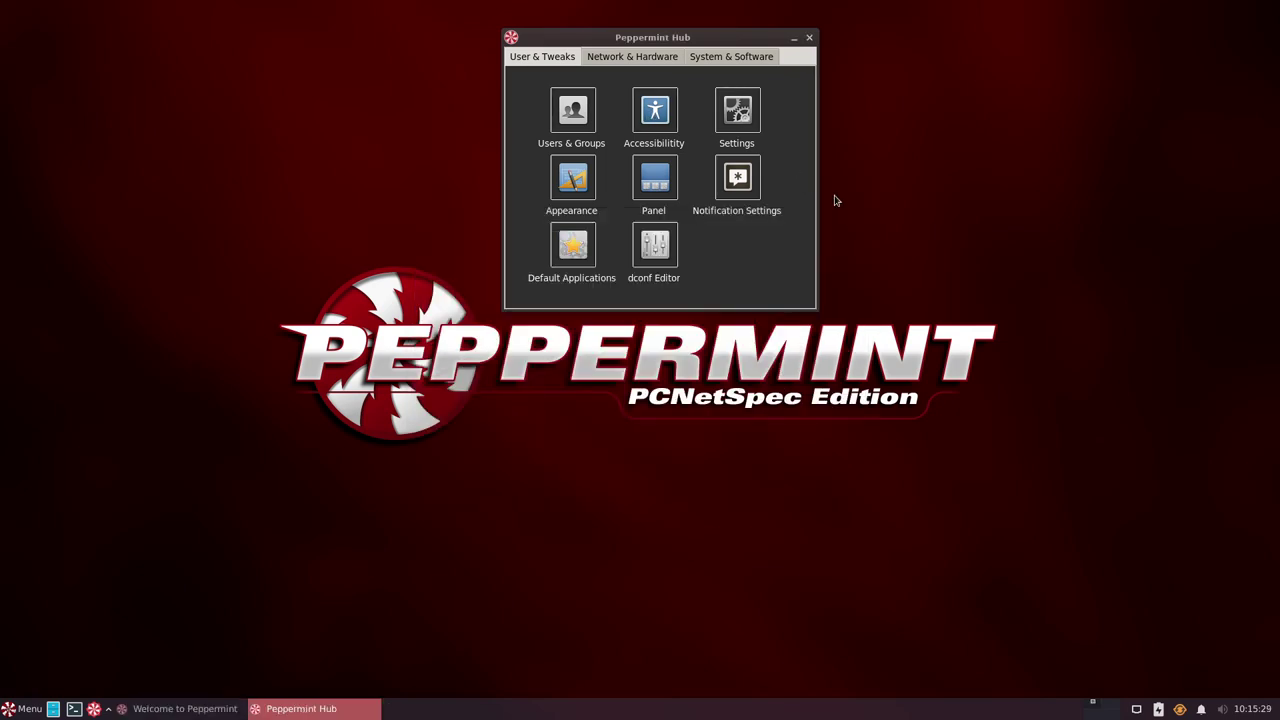
left_click(654, 110)
left_click_drag(645, 155, 573, 138)
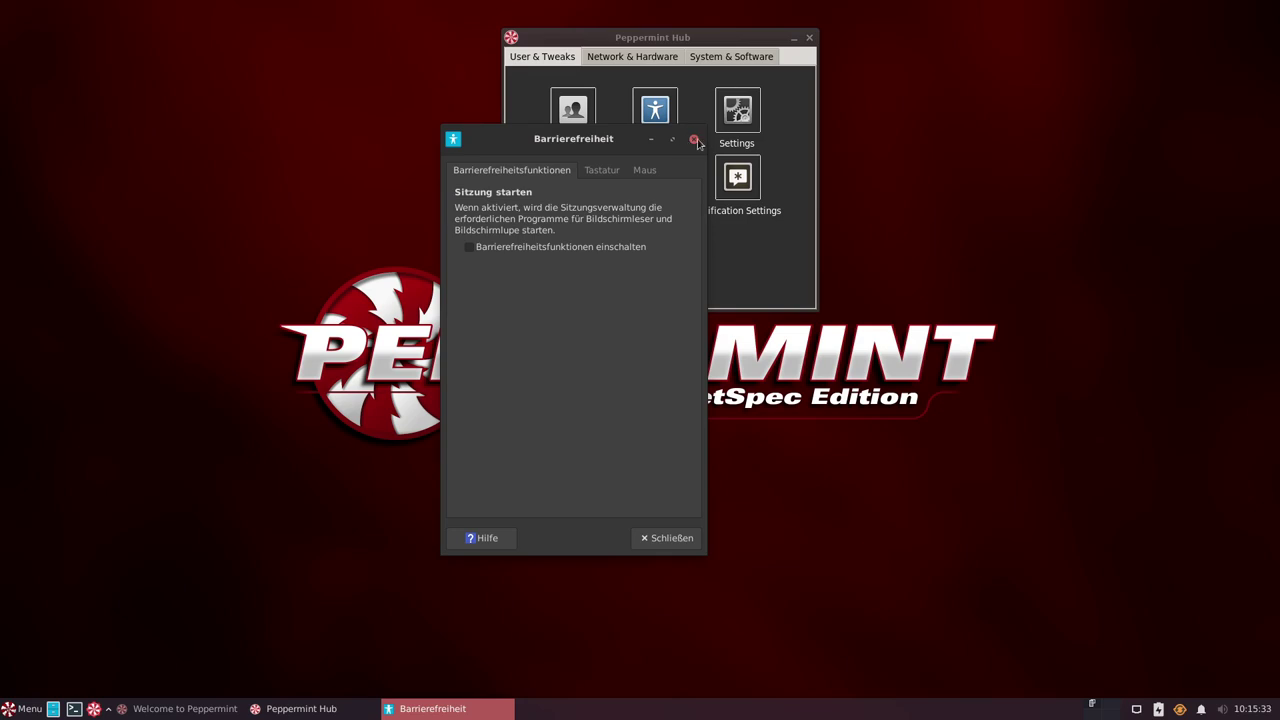
left_click(695, 140)
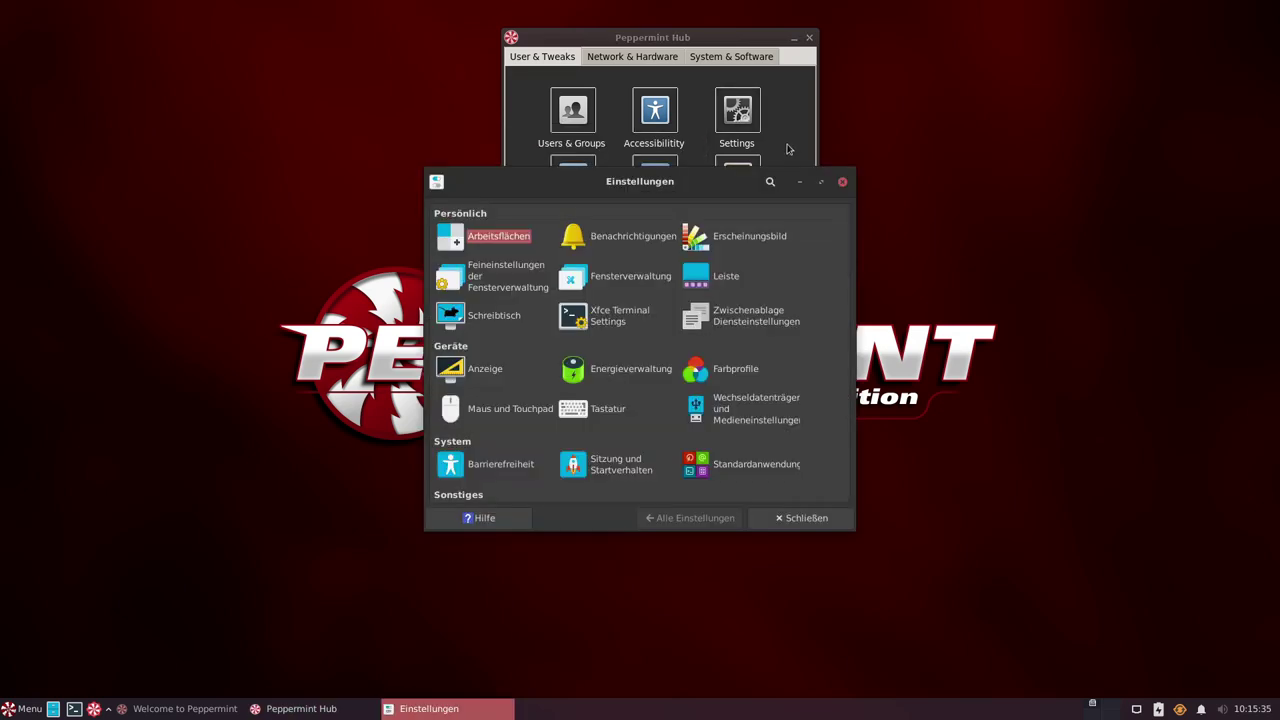
Browse the Einstellungen categories, close the Settings Manager, and launch Appearance from the hub
left_click_drag(582, 174, 504, 188)
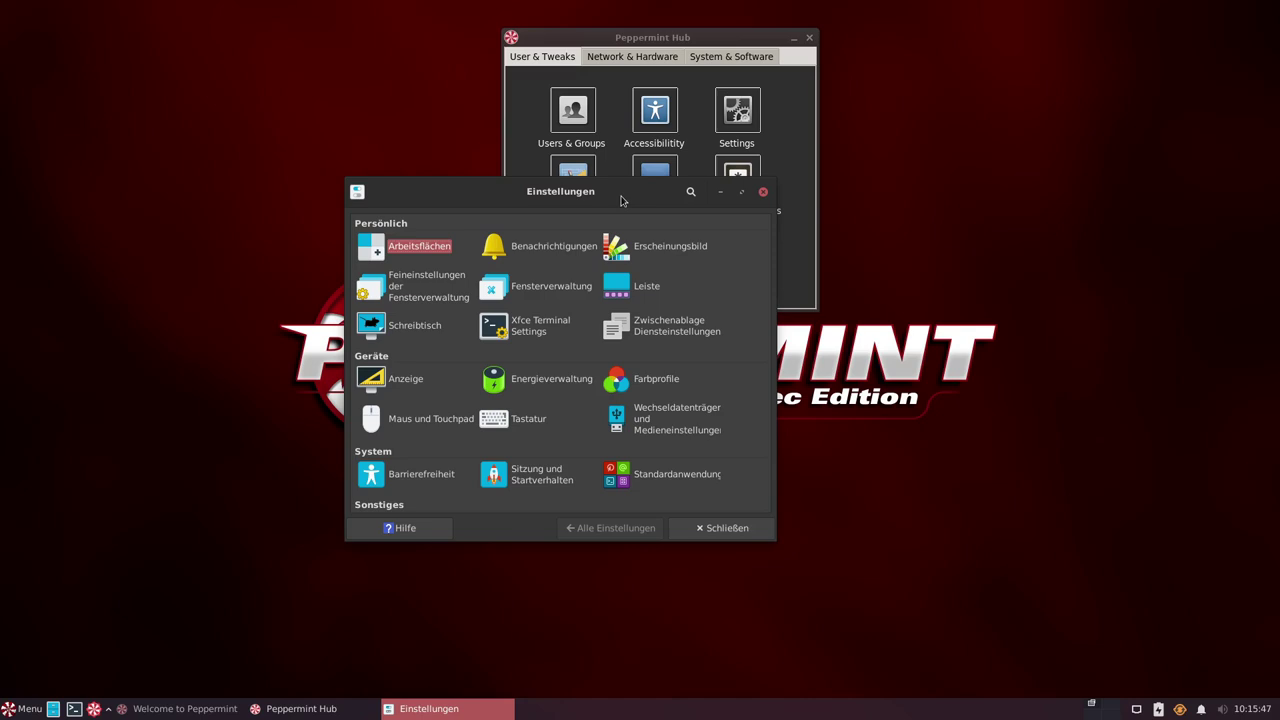
left_click_drag(603, 200, 654, 205)
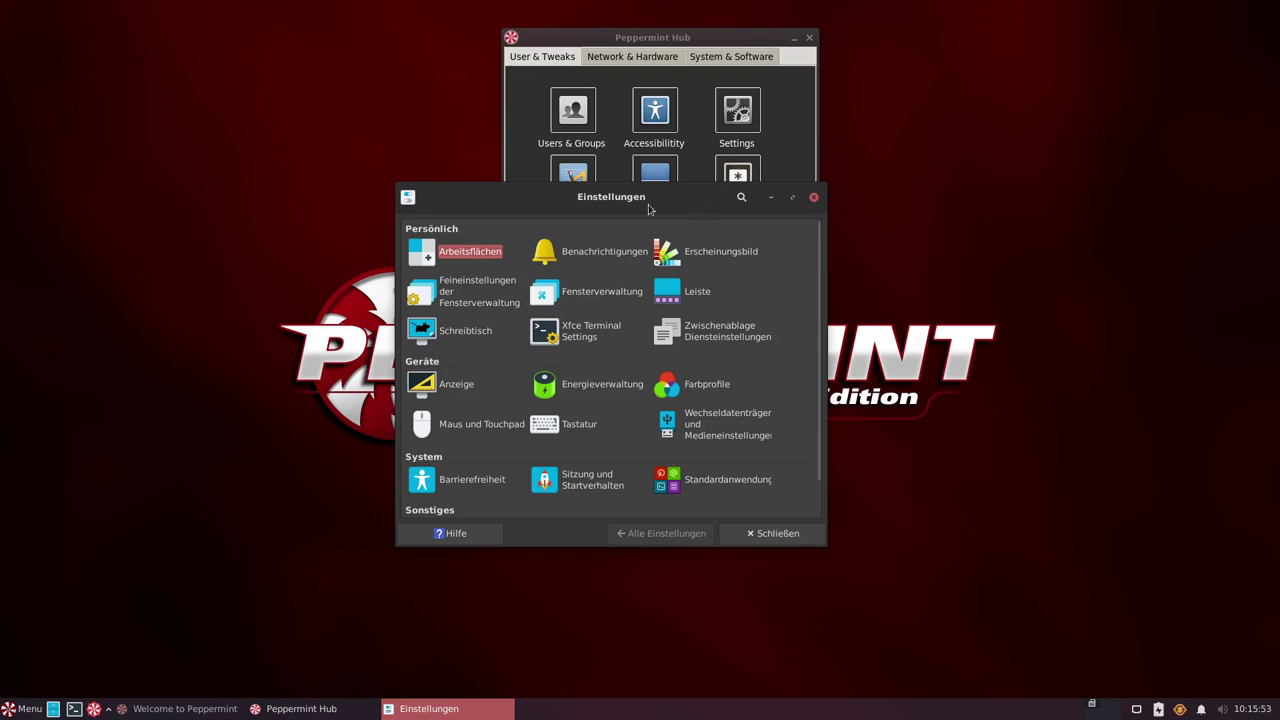
scroll(594, 367, "down", 1)
scroll(565, 340, "up", 1)
scroll(572, 277, "down", 1)
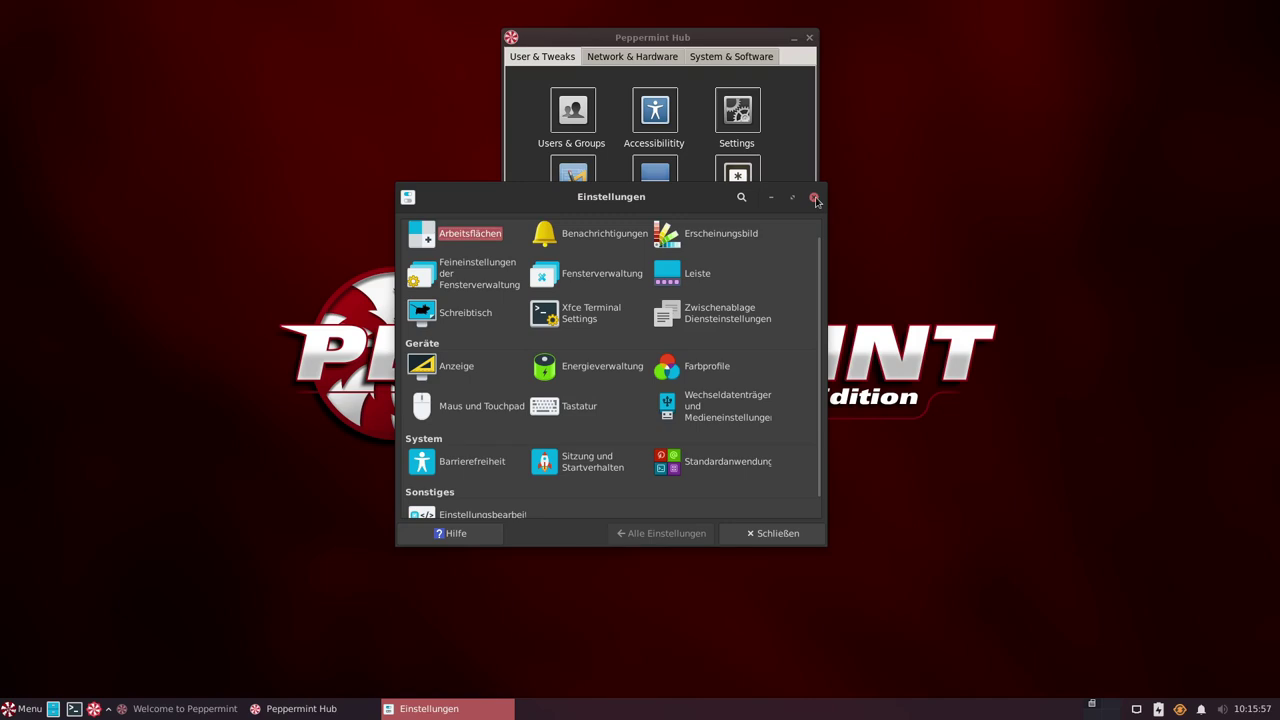
left_click(813, 197)
left_click(573, 178)
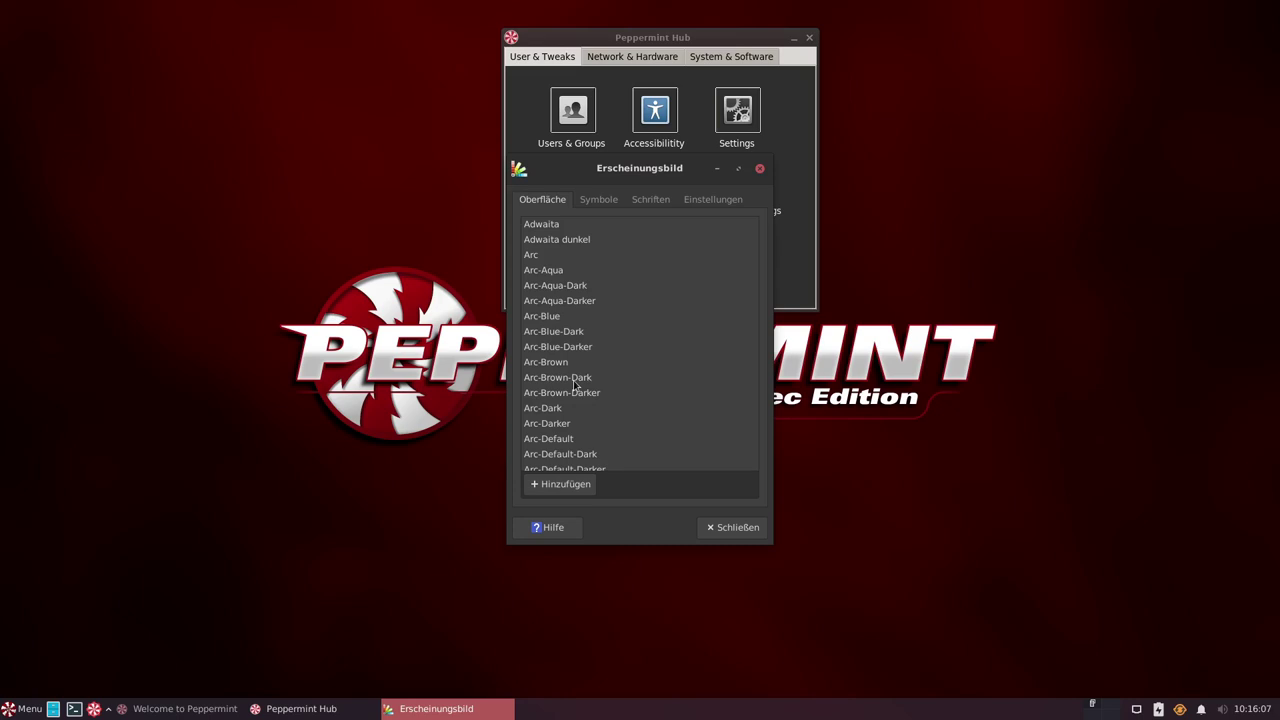
Try the Arc, Arc-Dark and Peppermint-10-Blue styles, settling on Peppermint-10-Red-Dark
left_click_drag(557, 325, 471, 343)
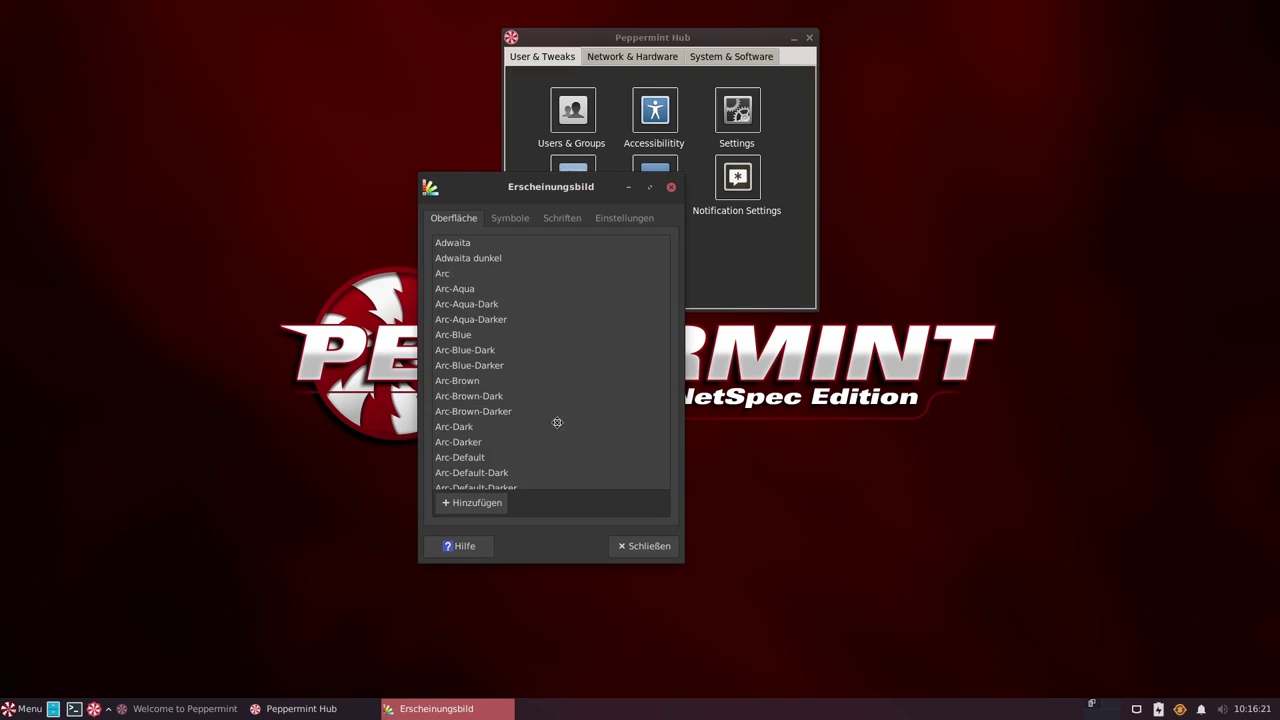
left_click(442, 274)
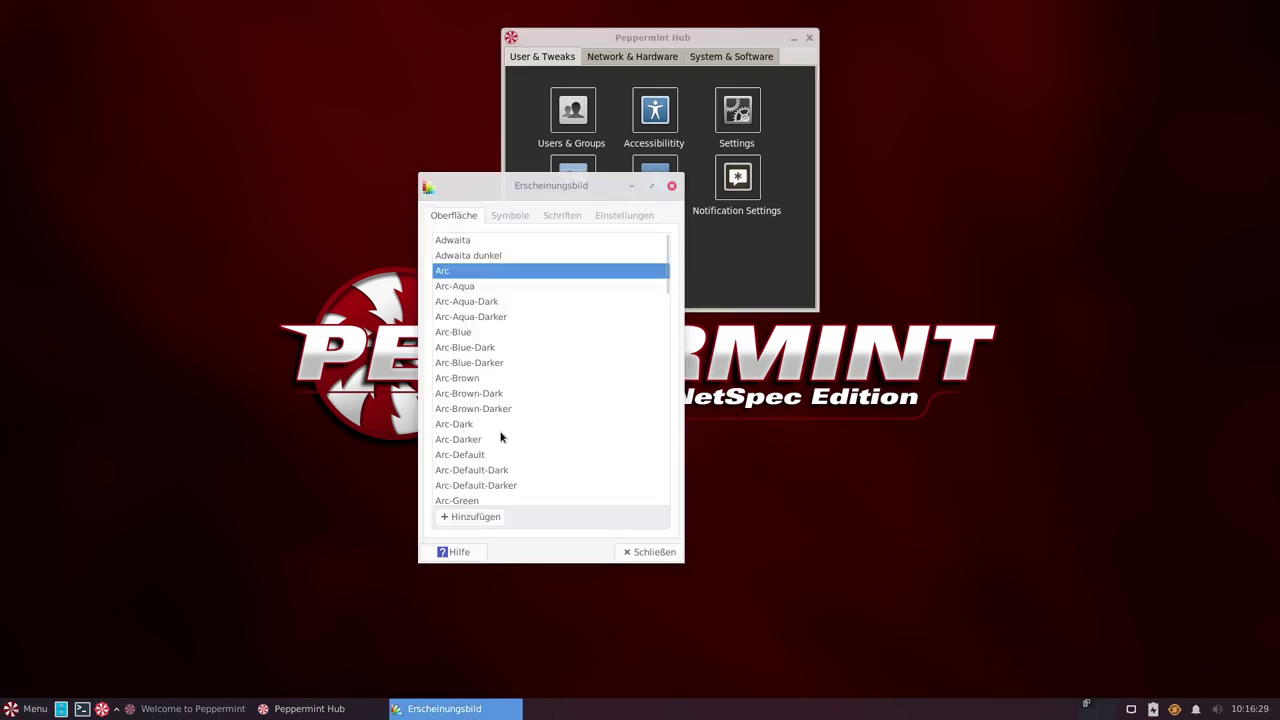
left_click(495, 426)
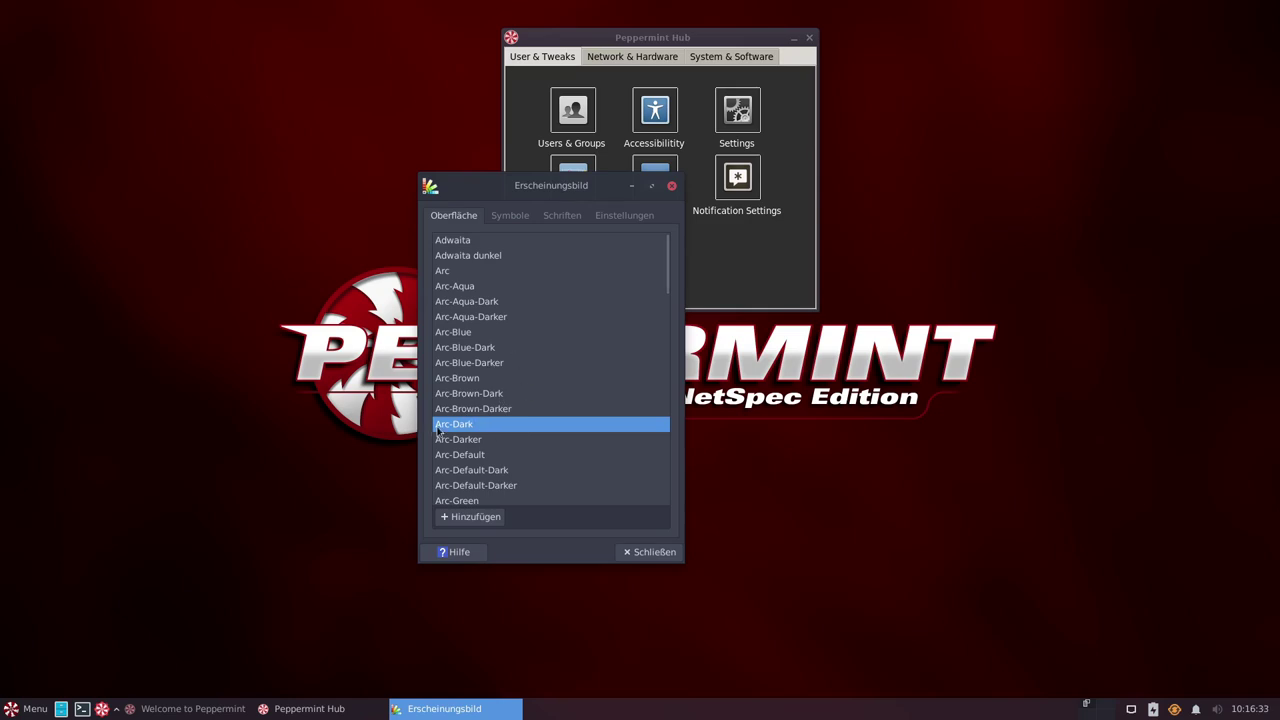
scroll(576, 336, "down", 12)
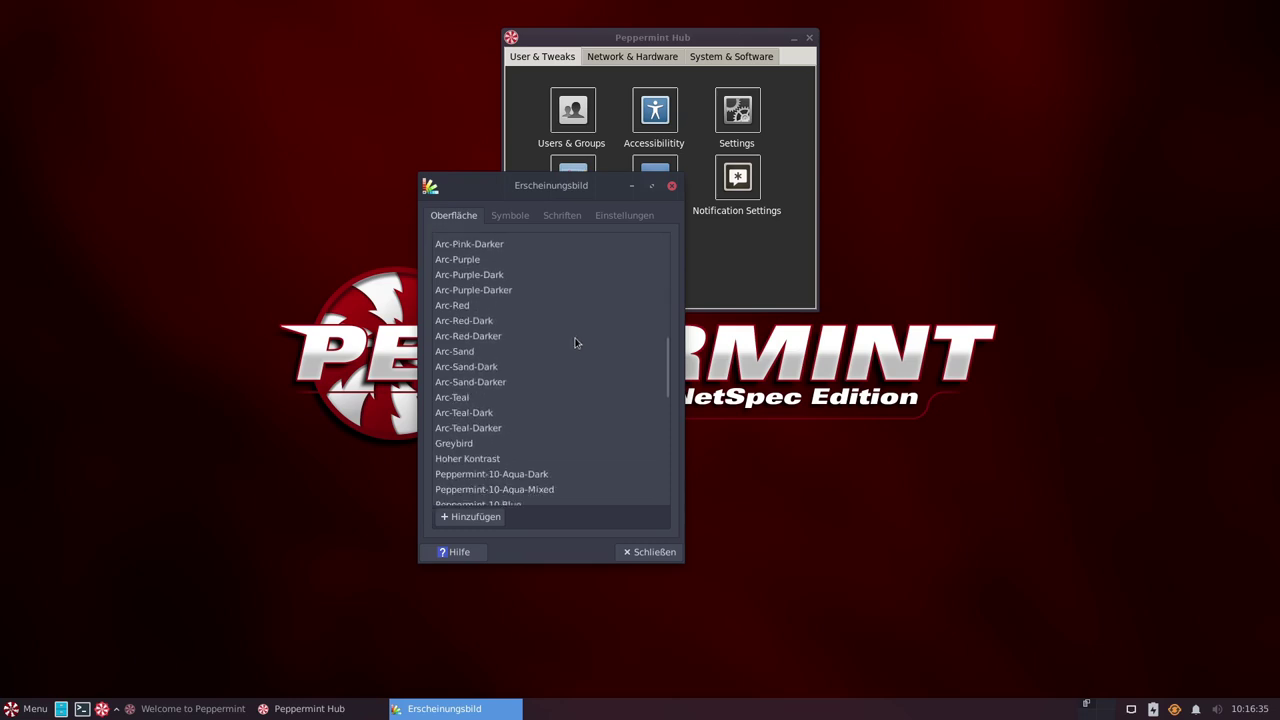
scroll(575, 343, "down", 5)
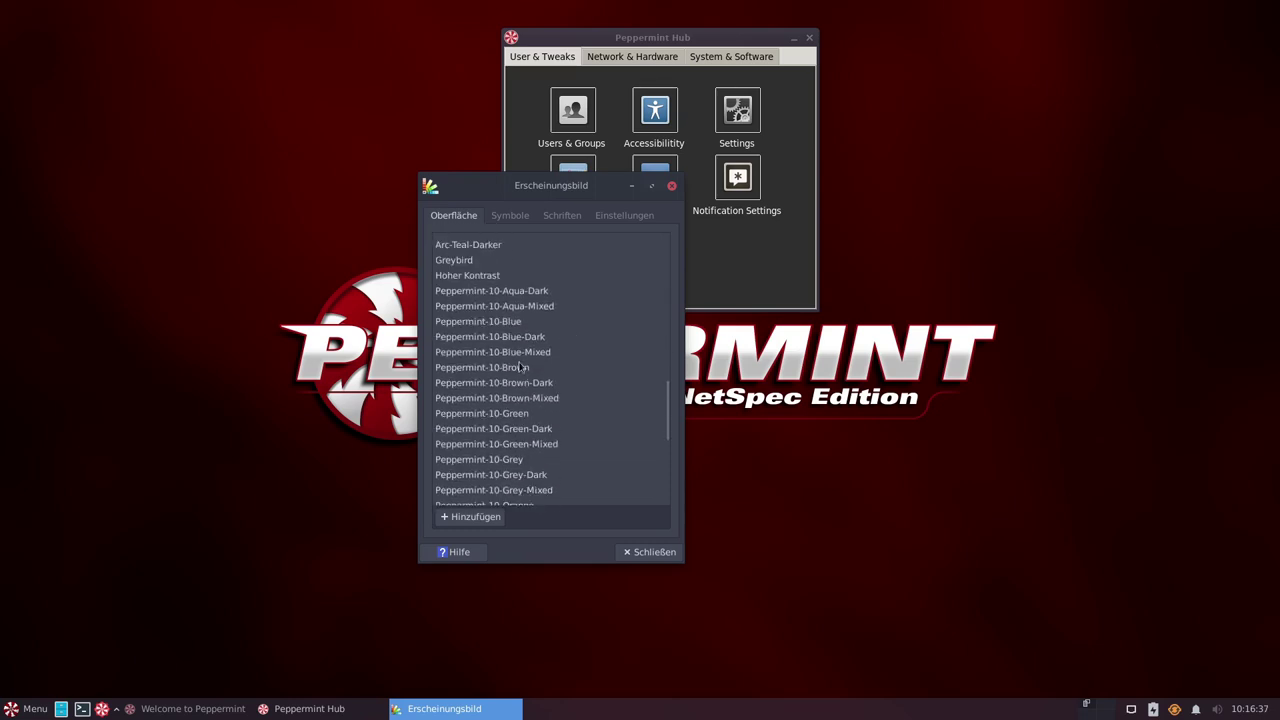
left_click(499, 322)
left_click_drag(531, 208, 572, 223)
left_click(562, 357)
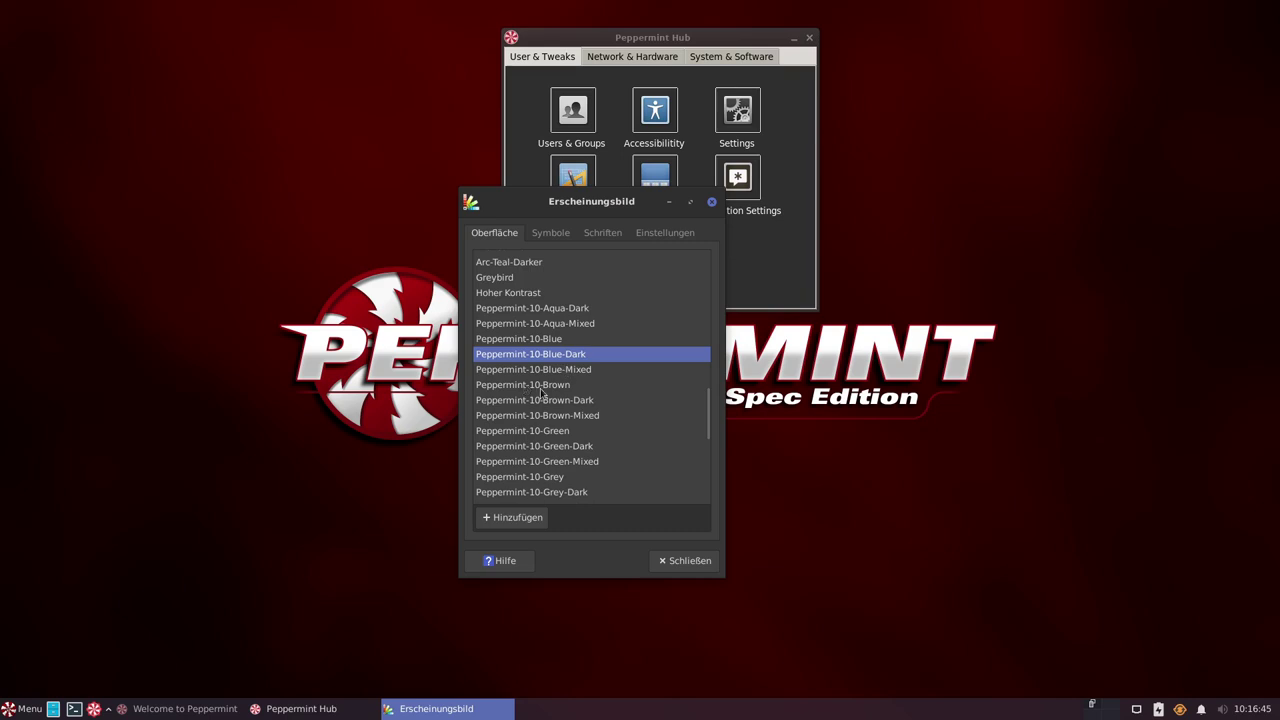
scroll(565, 471, "down", 5)
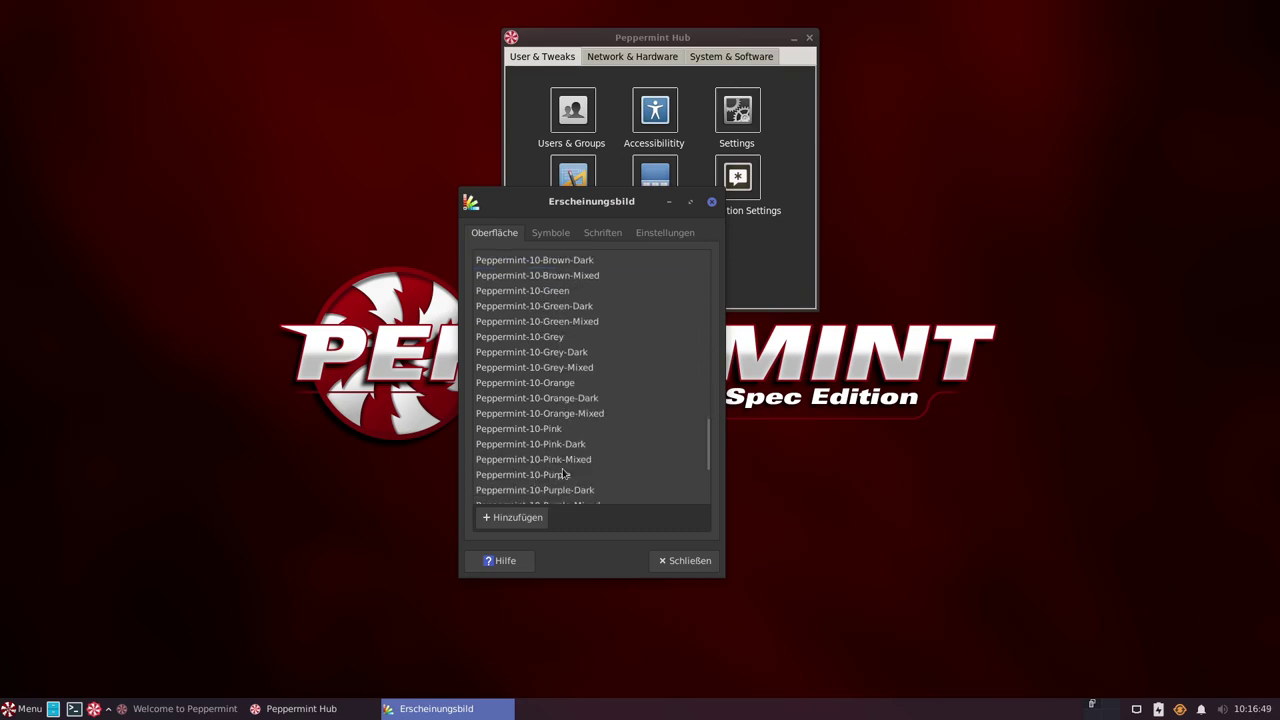
scroll(565, 474, "down", 4)
left_click(540, 433)
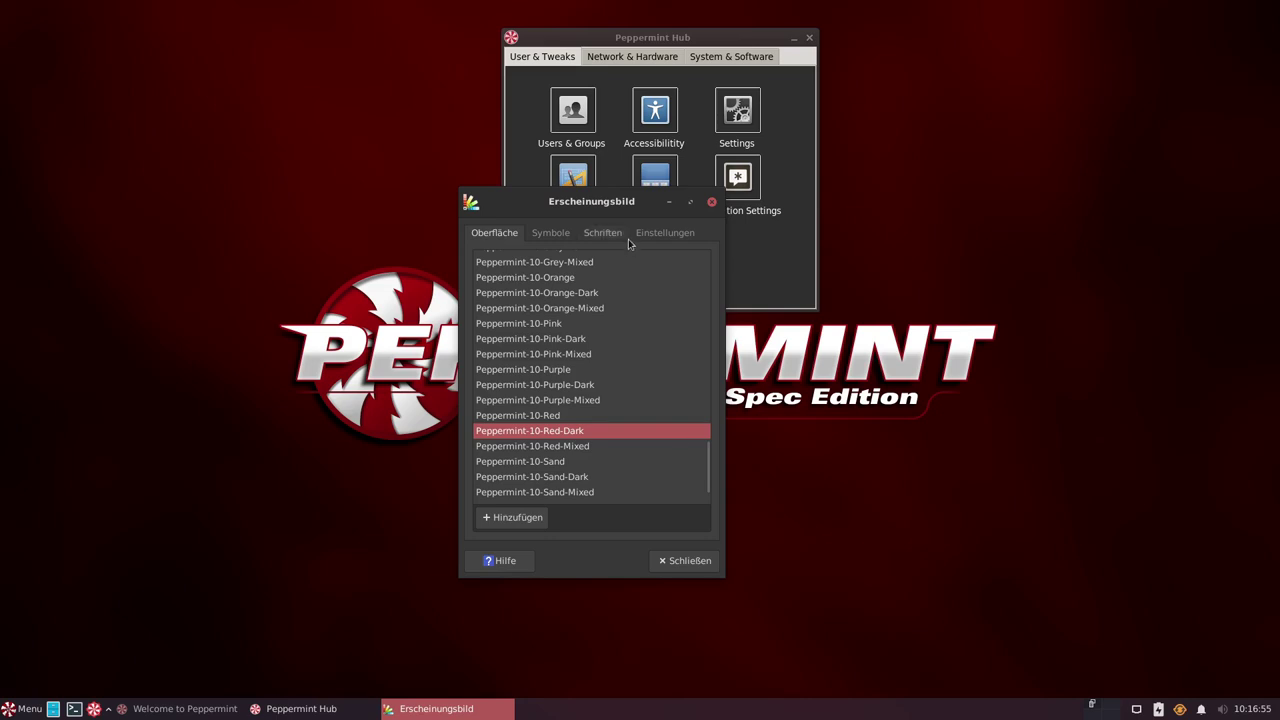
Scroll through the available icon themes on the Symbole tab
left_click(541, 230)
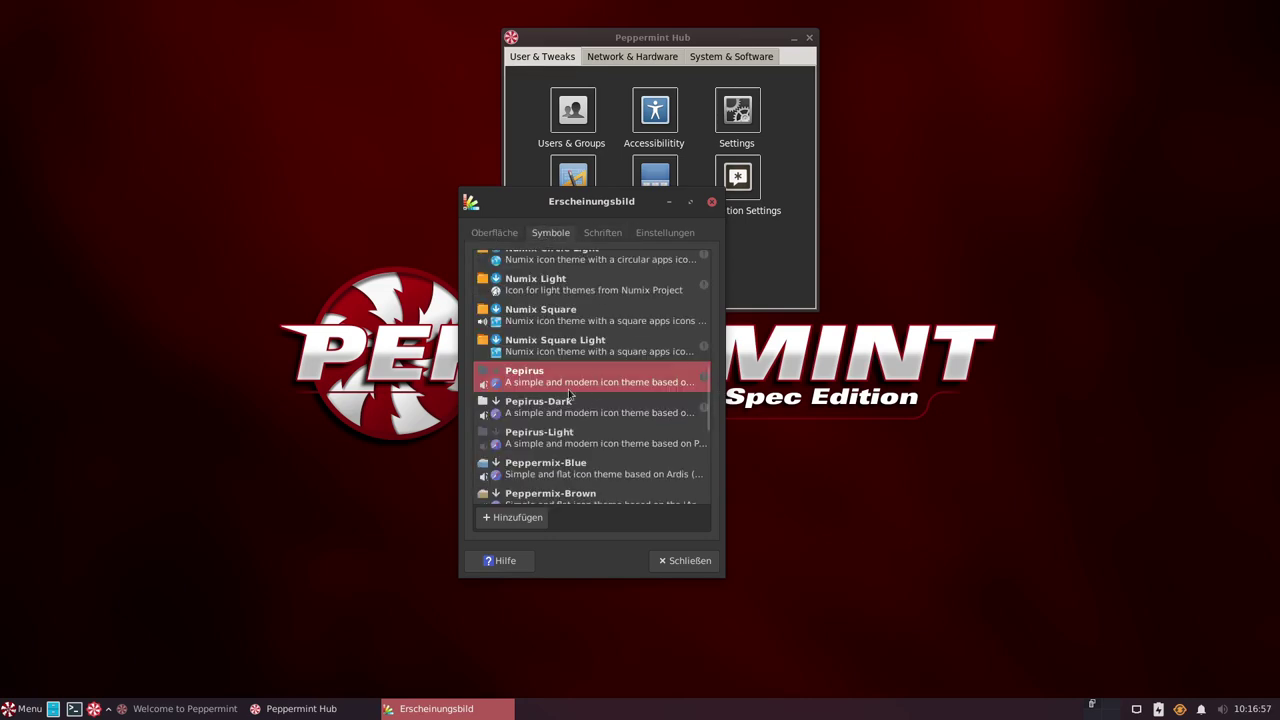
scroll(570, 395, "up", 10)
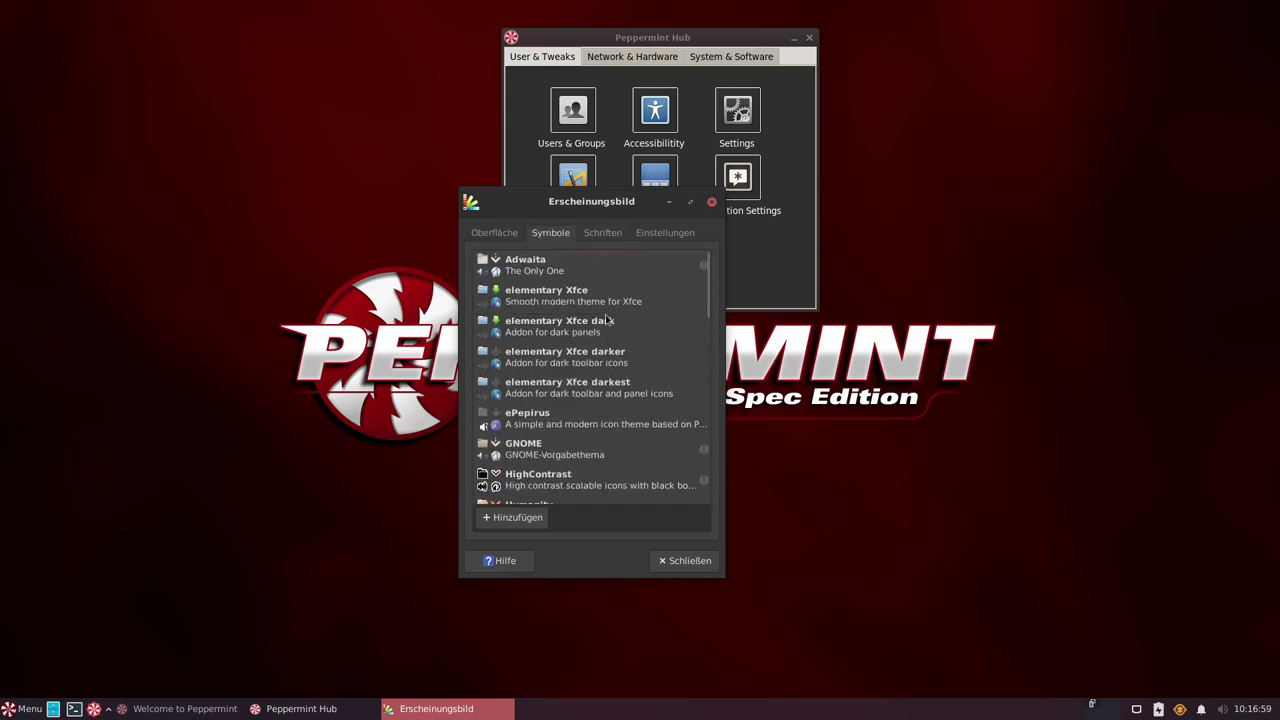
scroll(600, 322, "down", 1)
scroll(550, 340, "down", 4)
scroll(547, 344, "down", 2)
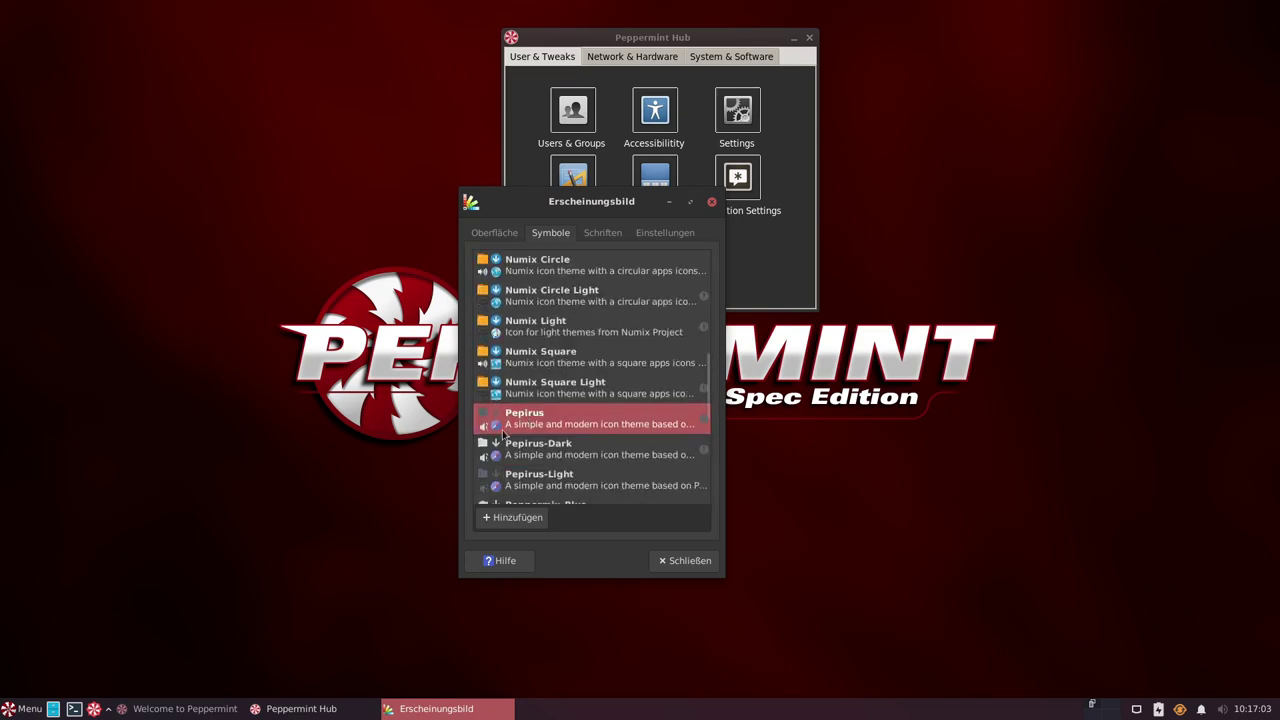
scroll(539, 420, "down", 3)
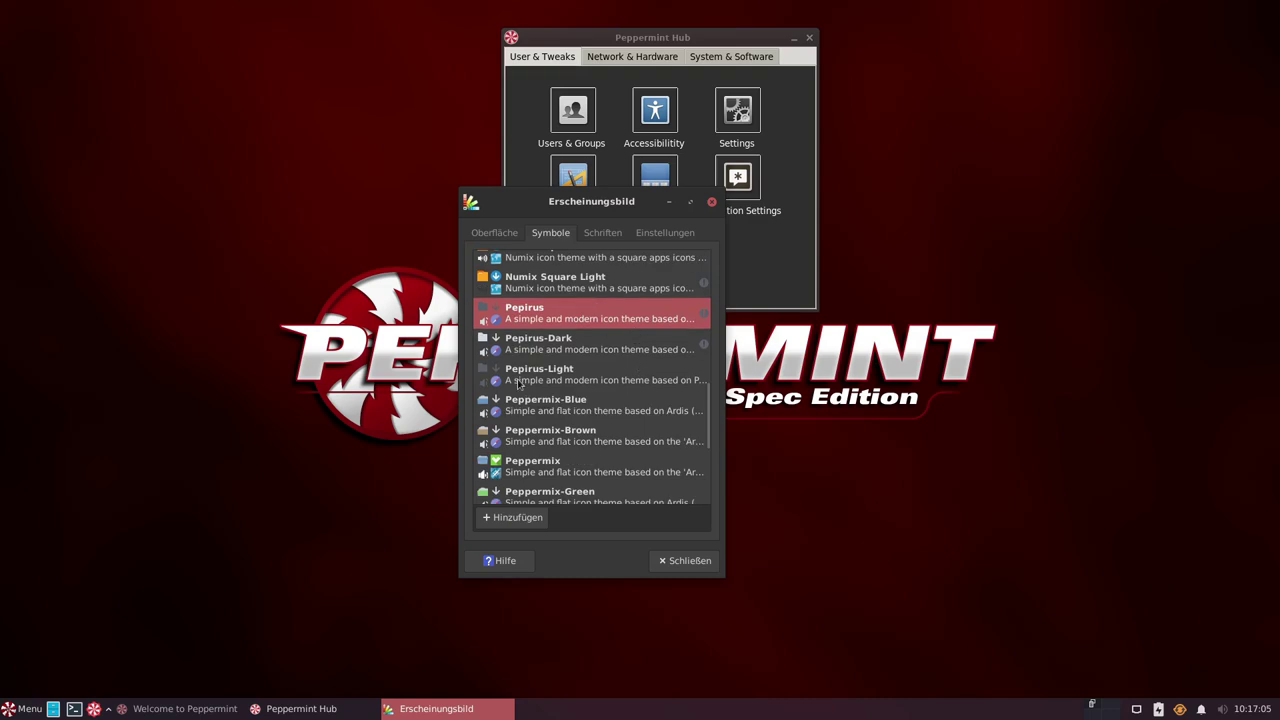
scroll(551, 371, "down", 1)
scroll(556, 368, "down", 5)
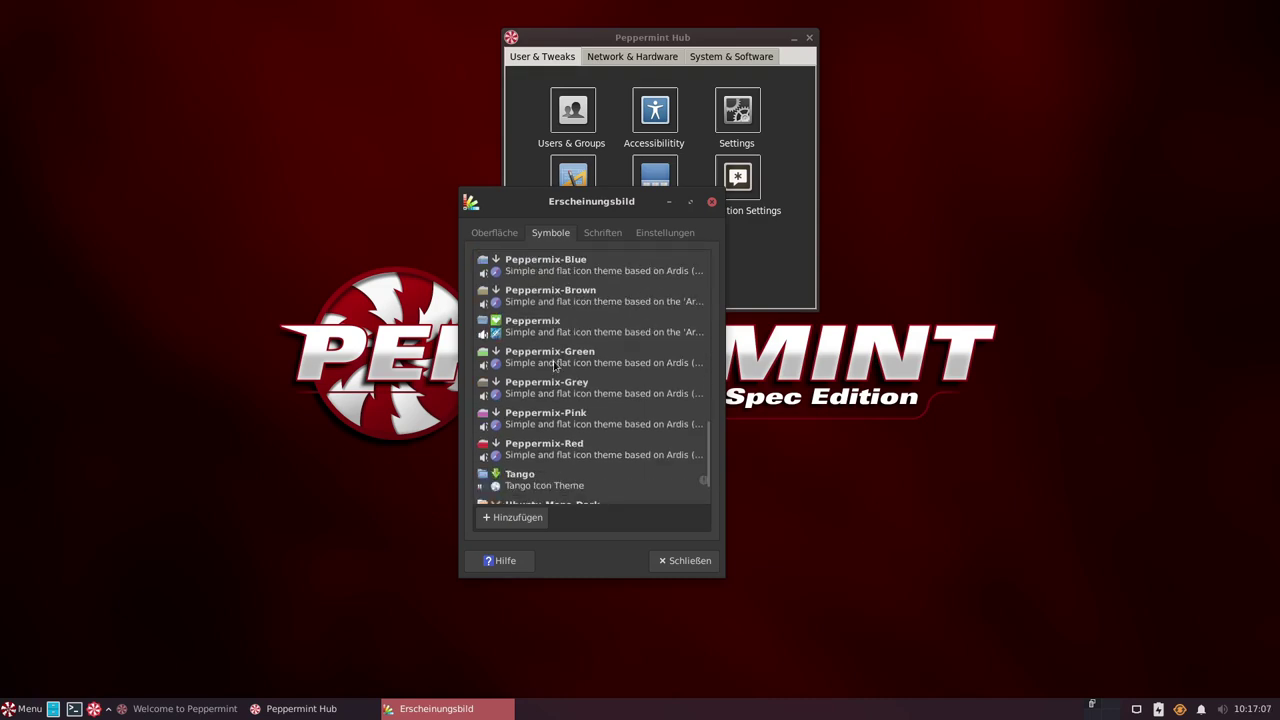
scroll(563, 425, "up", 7)
scroll(568, 418, "up", 7)
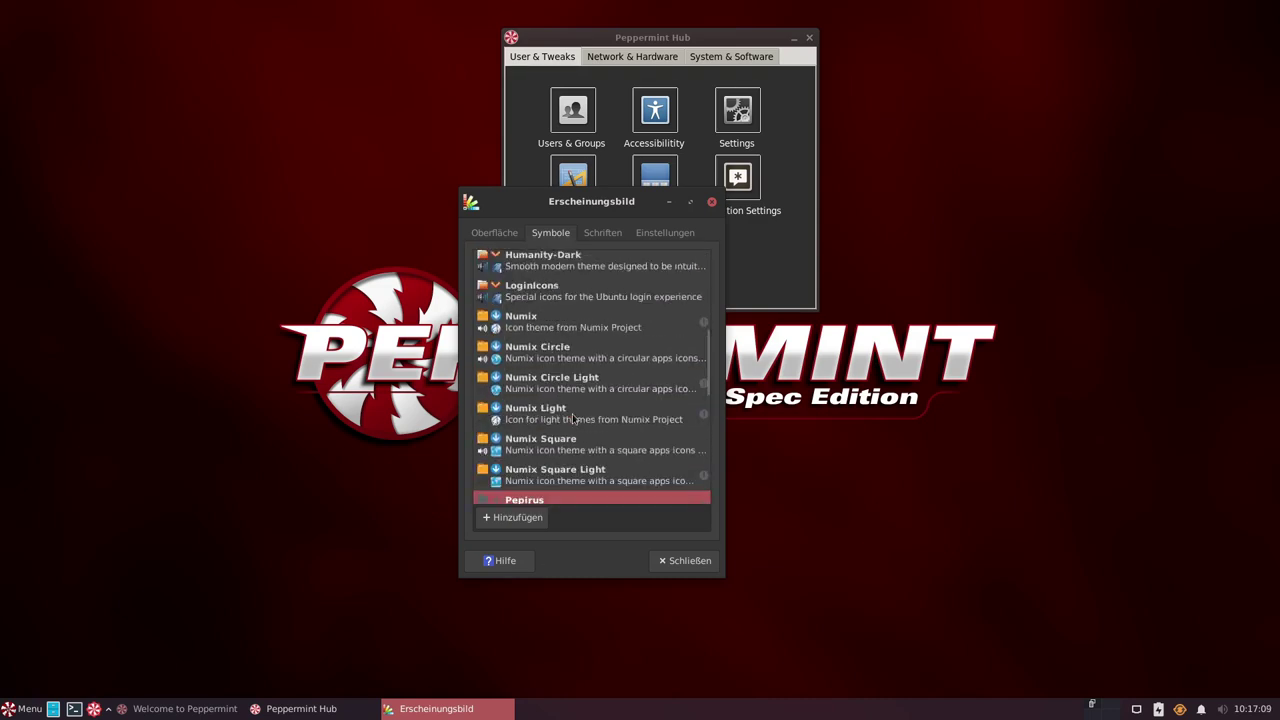
Look over the Schriften and Einstellungen tabs, then close the appearance settings
left_click(595, 232)
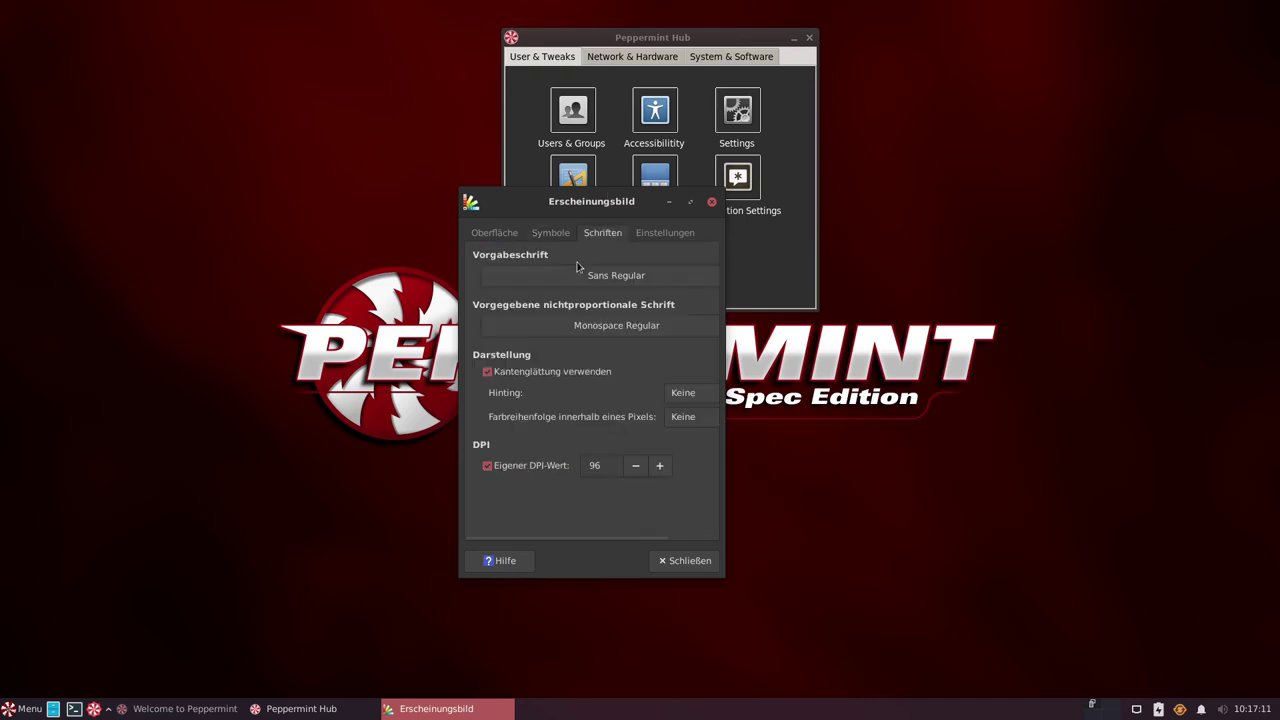
left_click(659, 236)
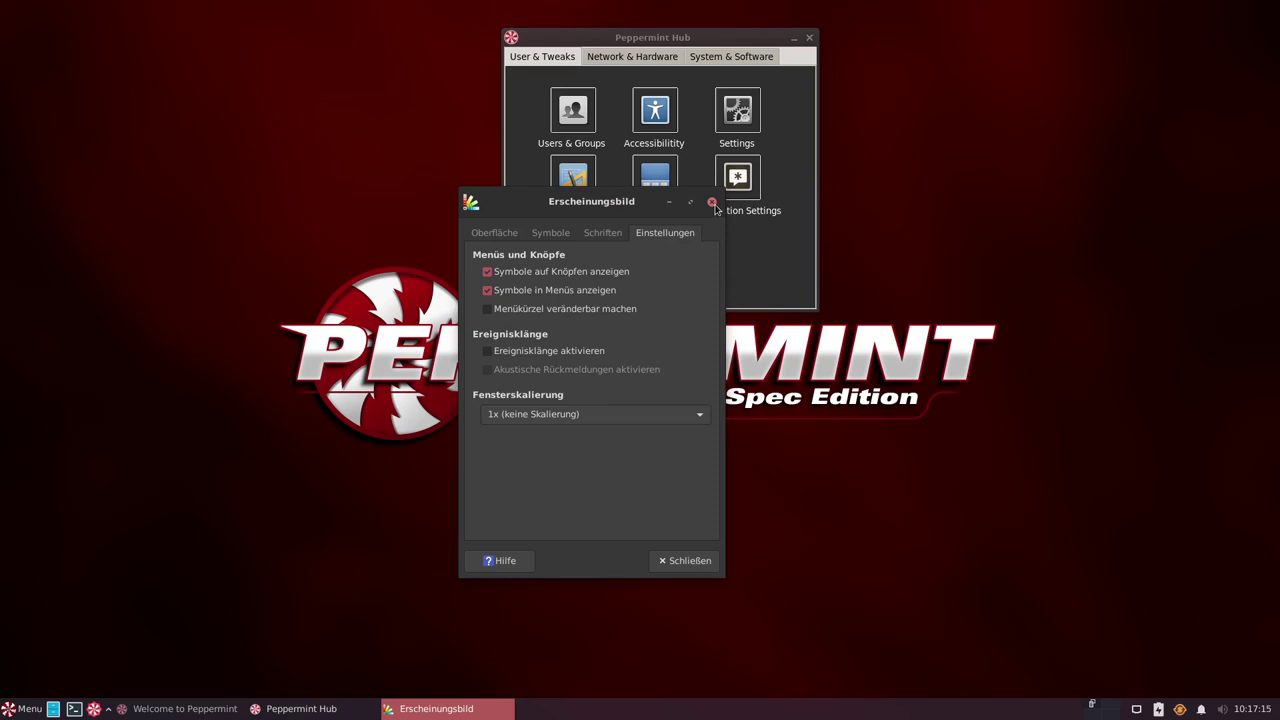
left_click(712, 203)
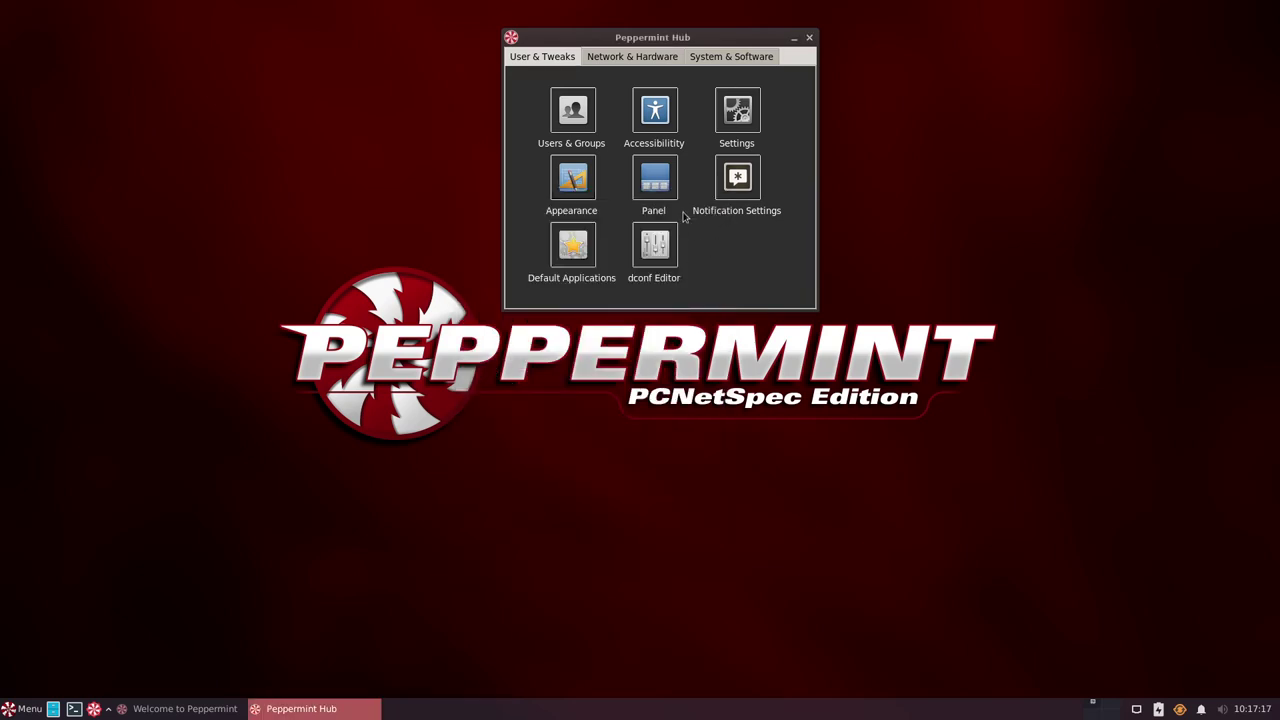
left_click(664, 180)
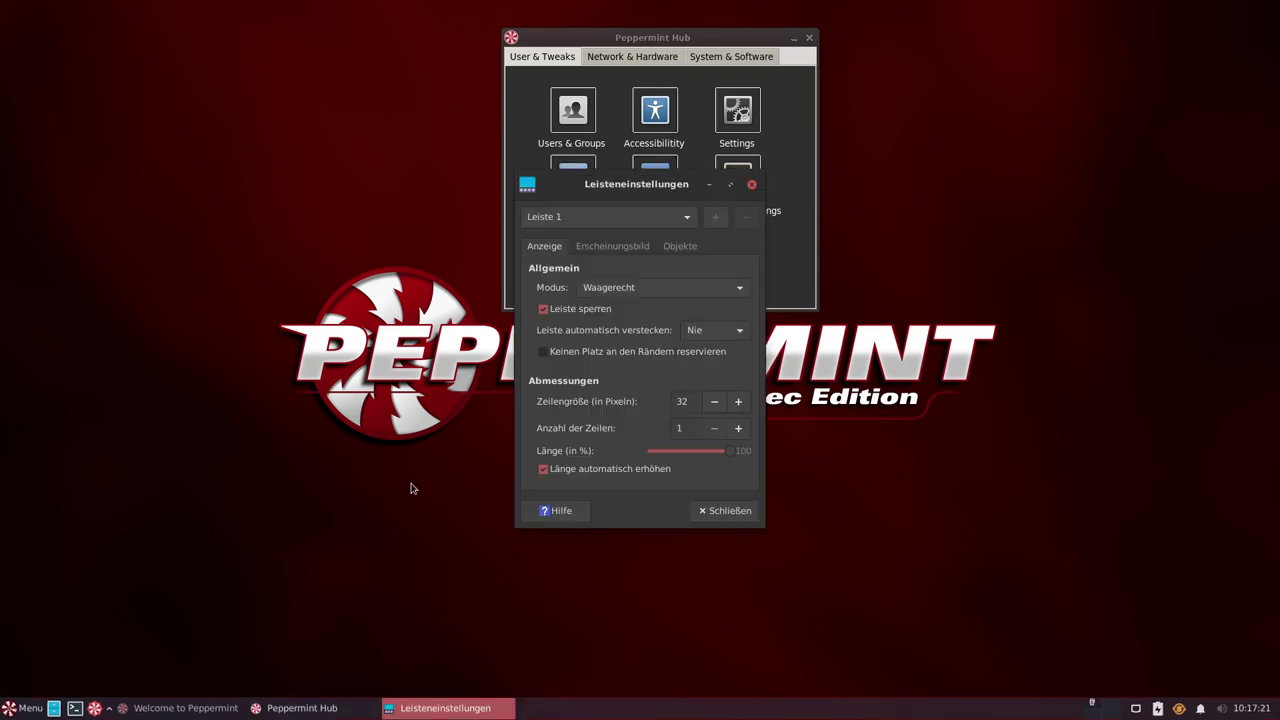
left_click(669, 289)
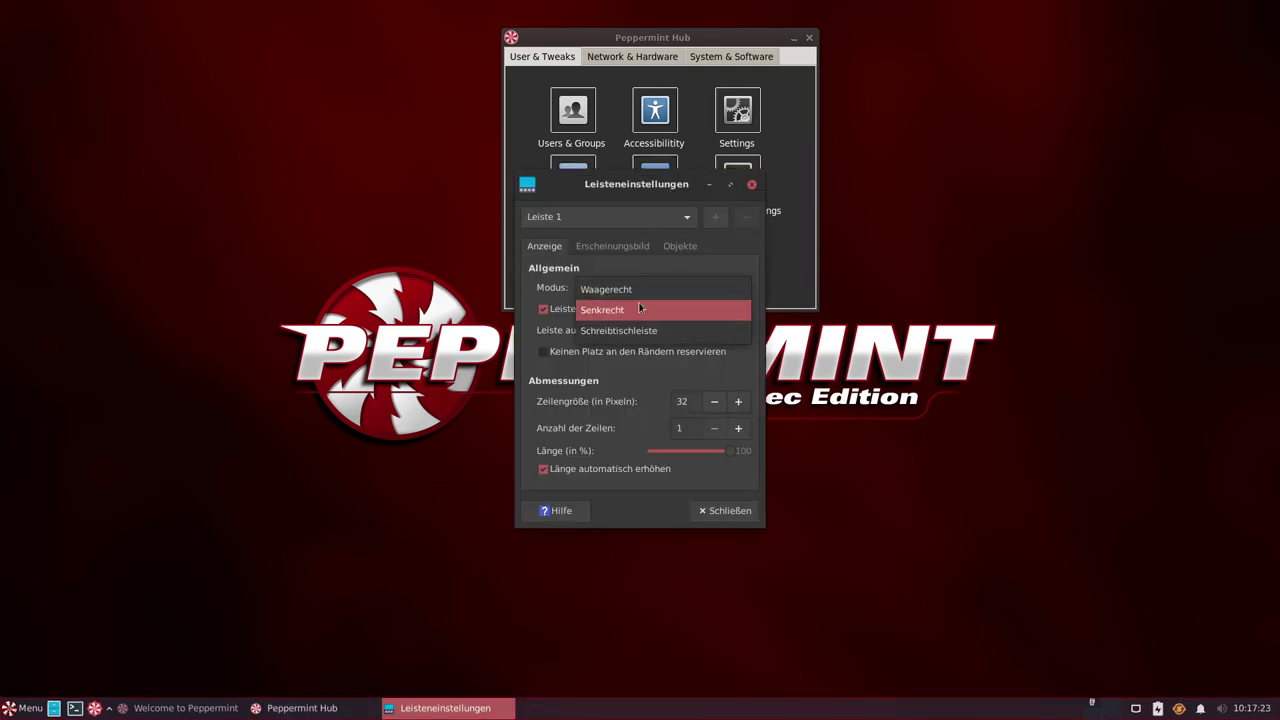
left_click(634, 497)
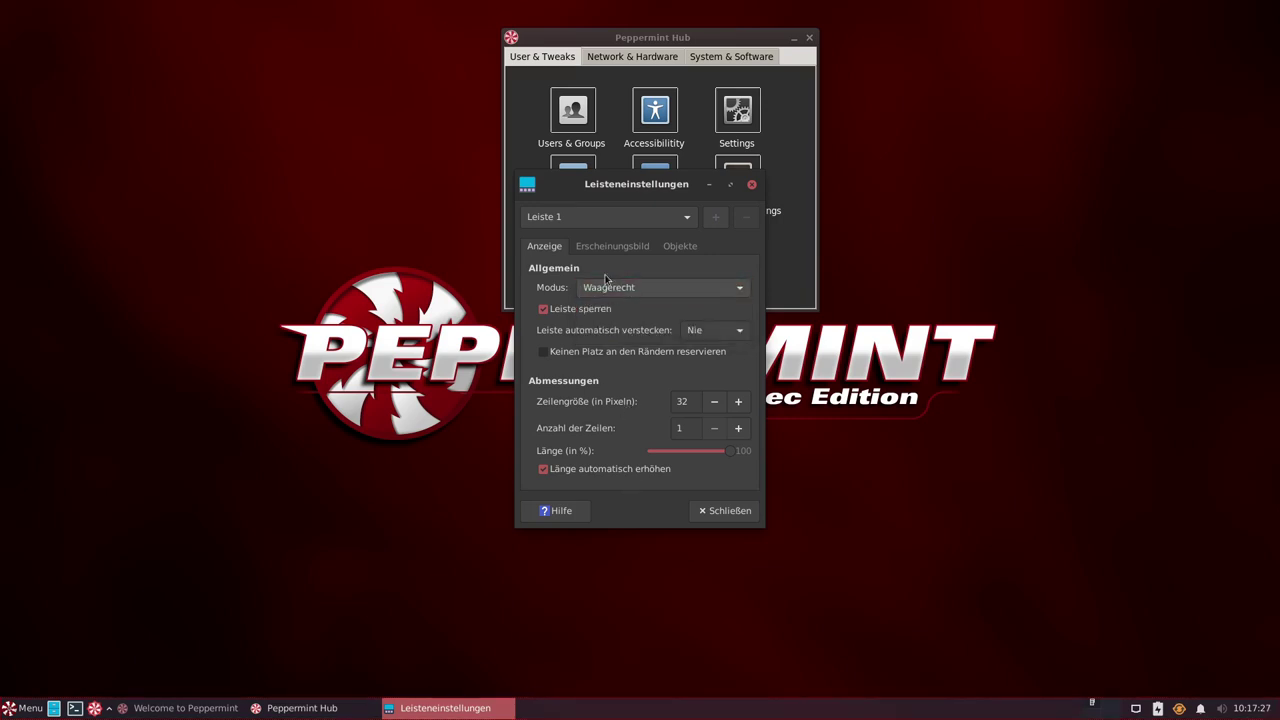
left_click(611, 247)
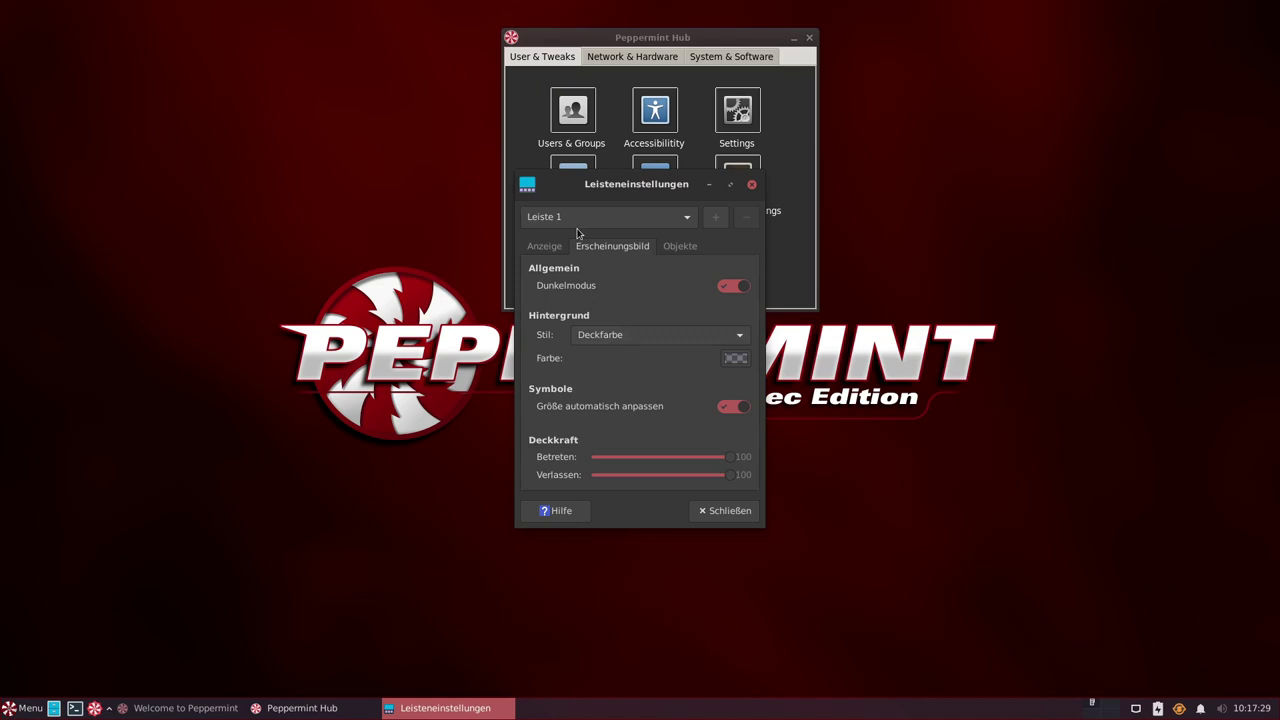
left_click(544, 246)
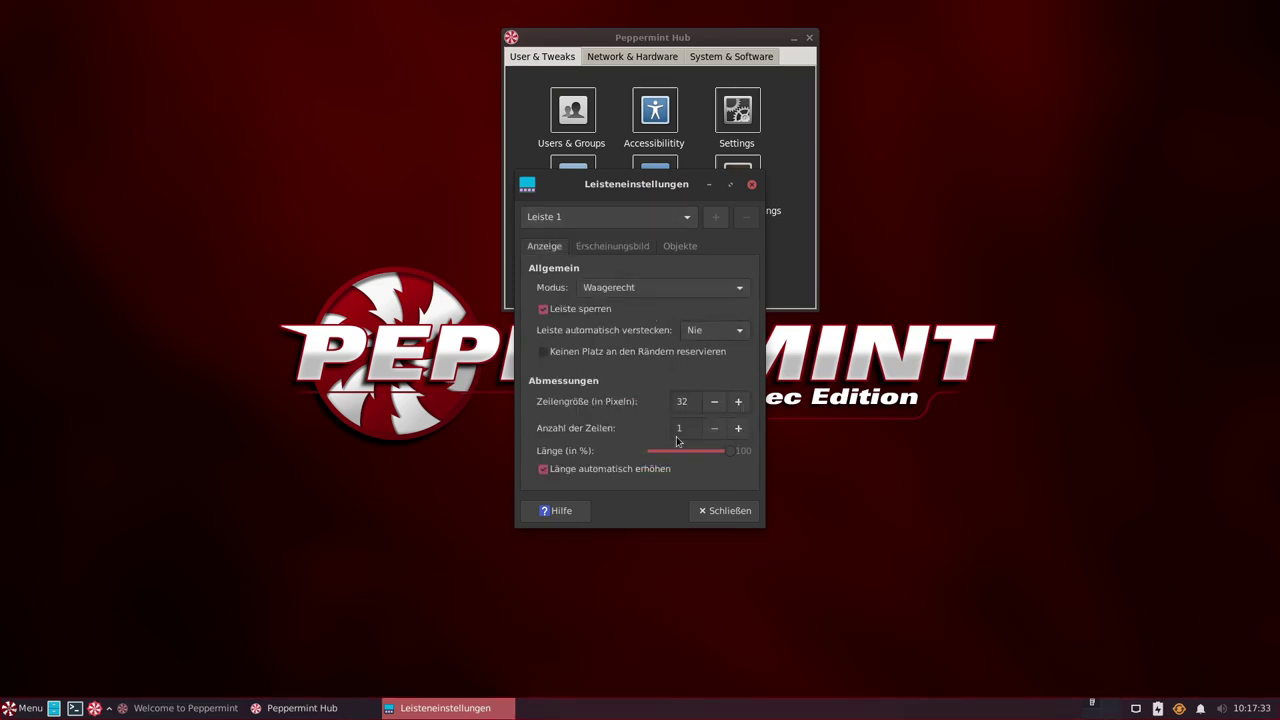
left_click(609, 244)
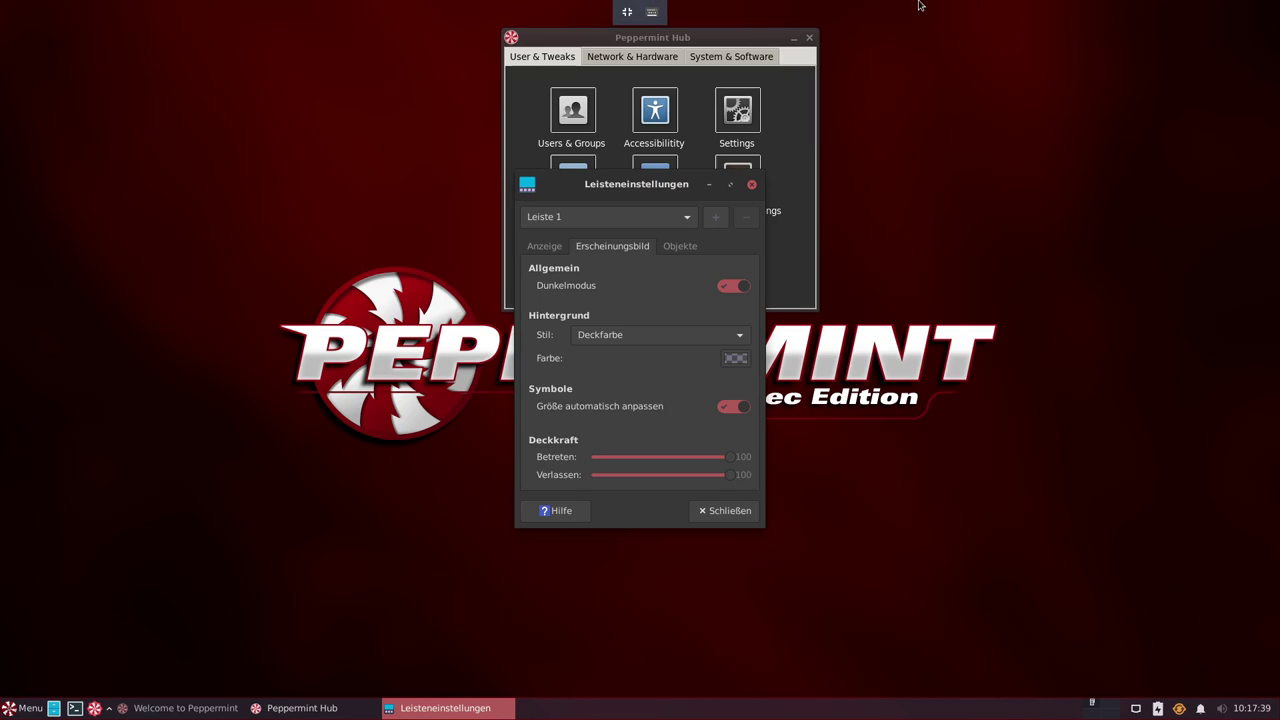
left_click(686, 247)
scroll(586, 363, "down", 3)
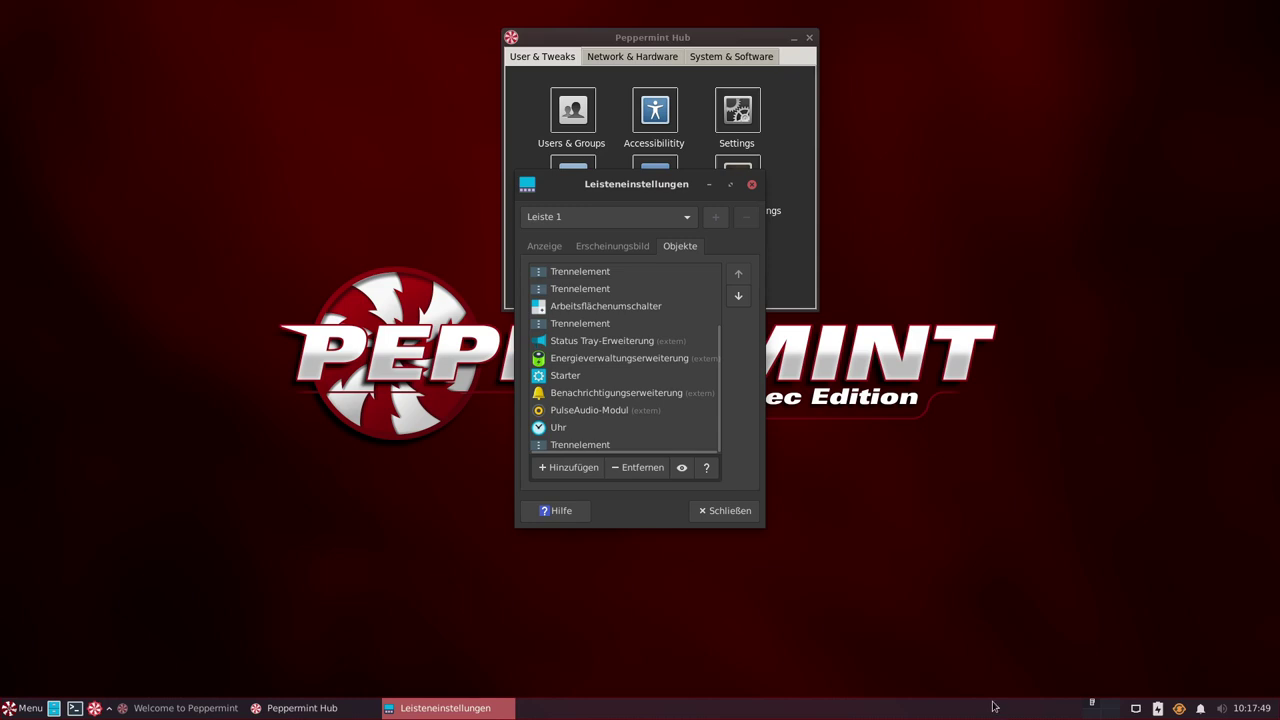
left_click(735, 512)
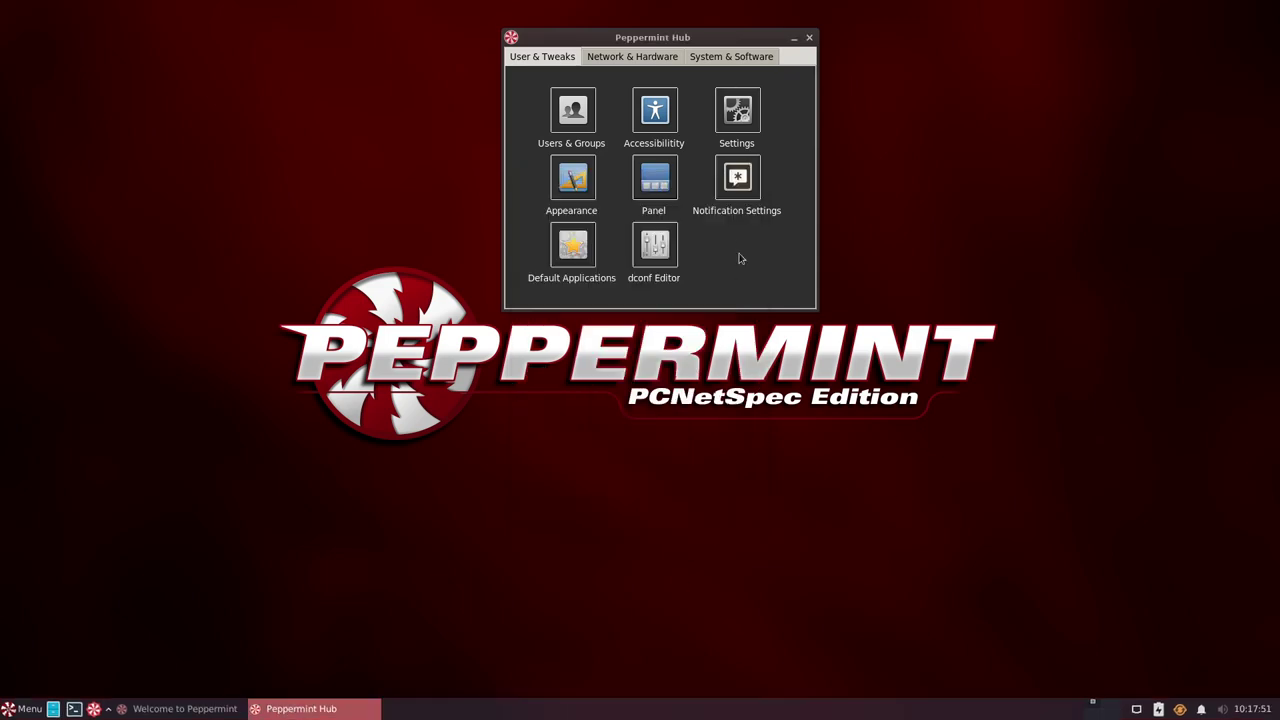
Open Notification Settings, show a sample, and try ZOMG-PONIES! before reverting the theme to Default
left_click(738, 196)
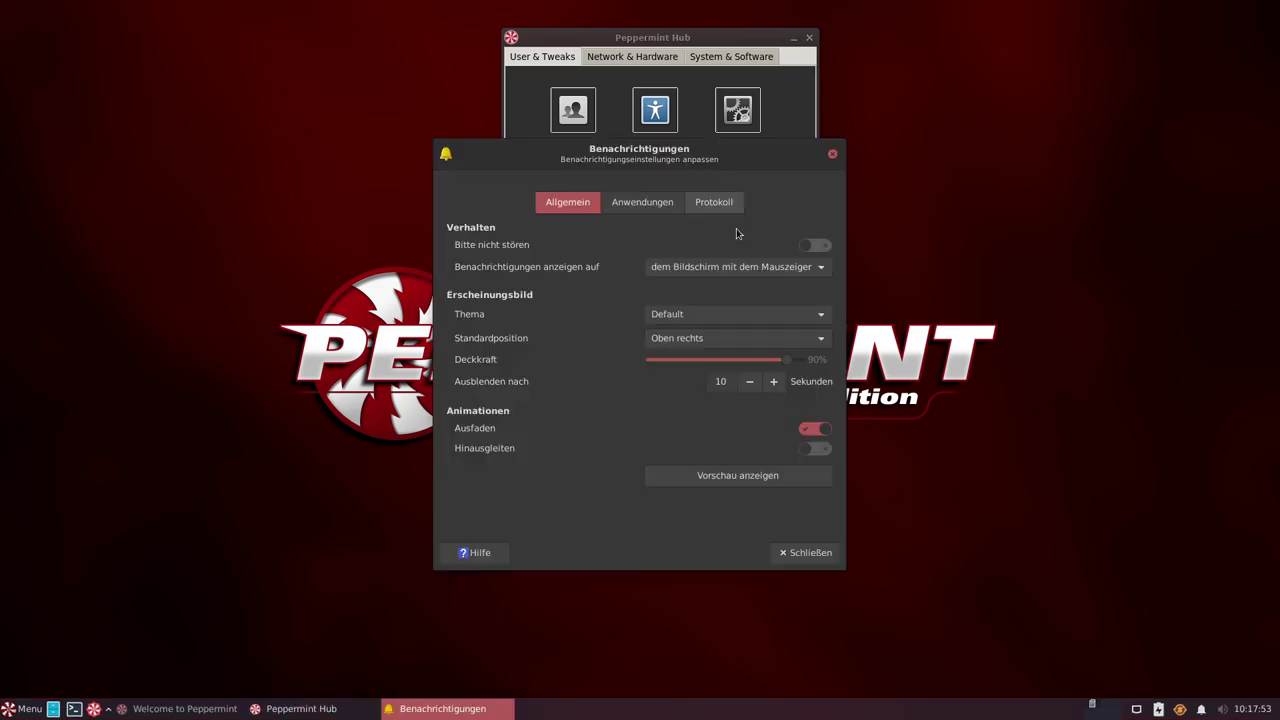
left_click_drag(680, 150, 702, 202)
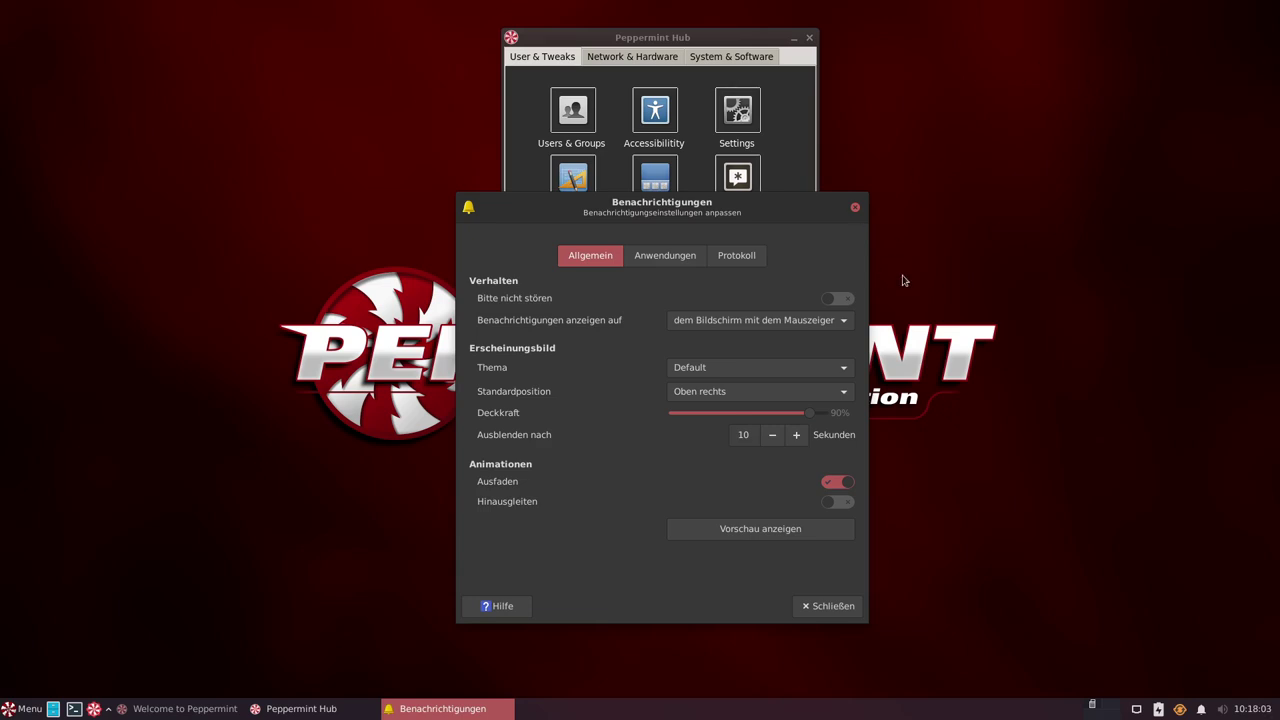
left_click(762, 533)
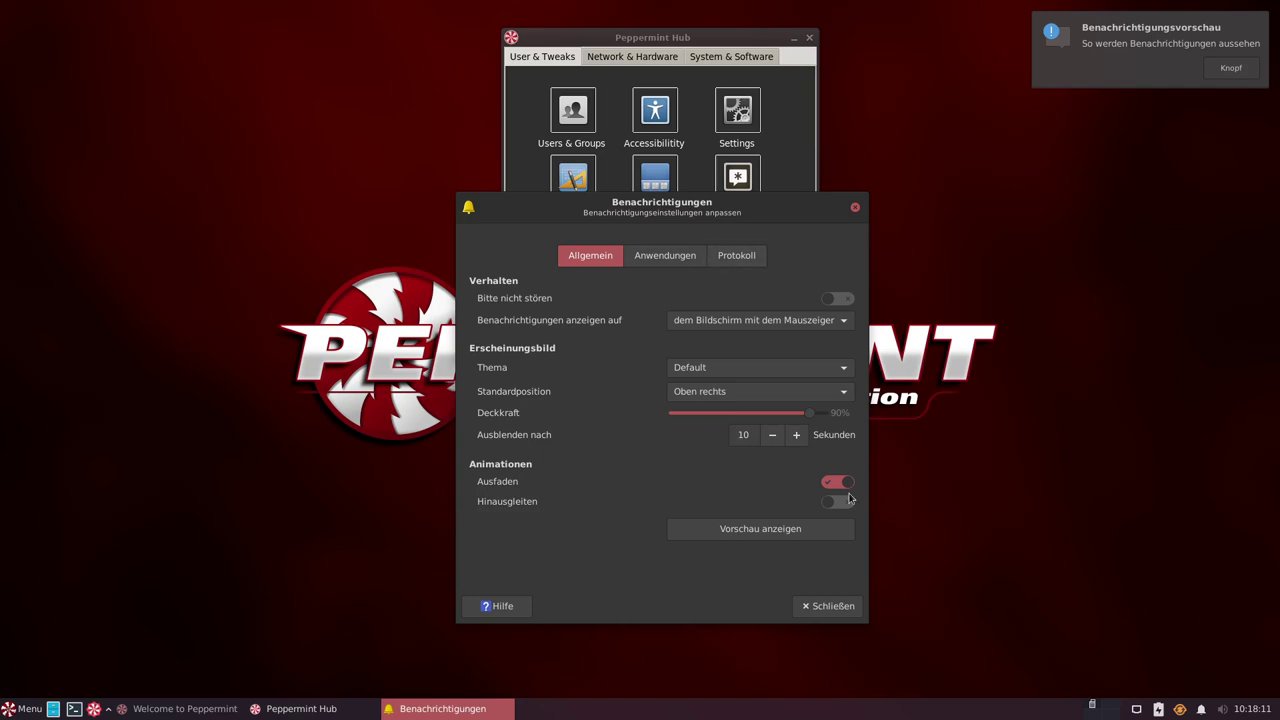
left_click(744, 367)
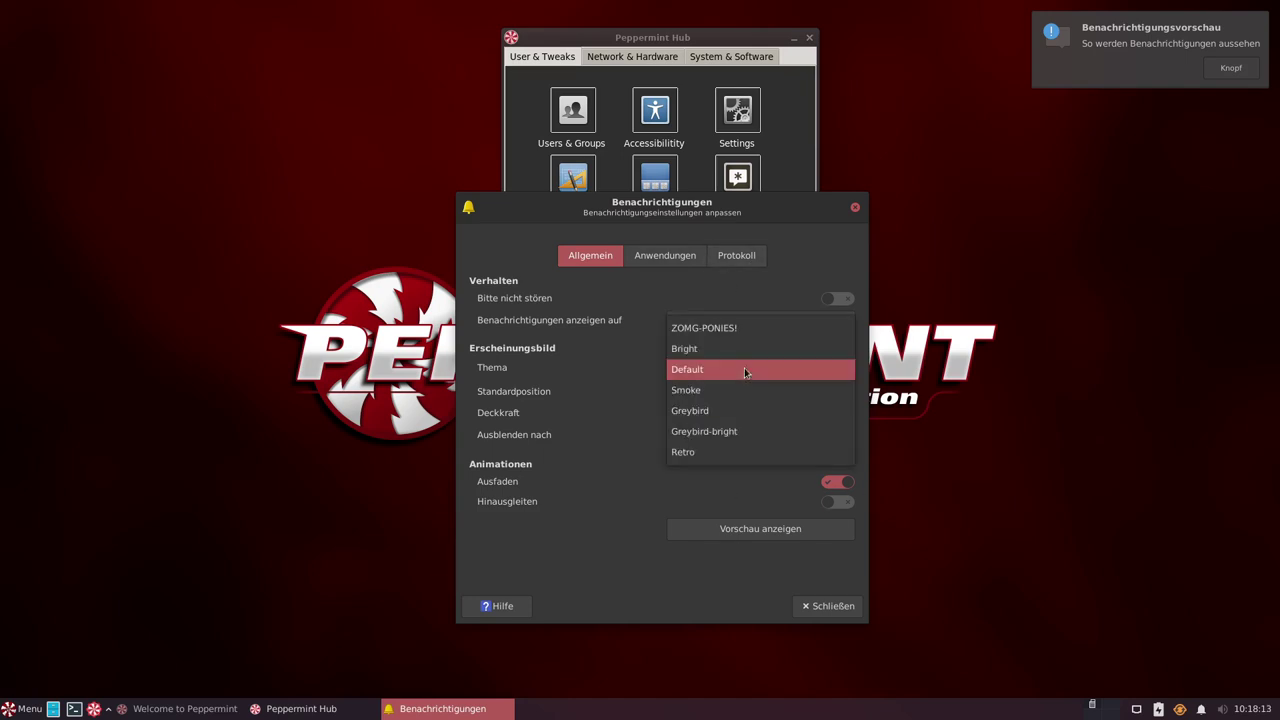
left_click(705, 330)
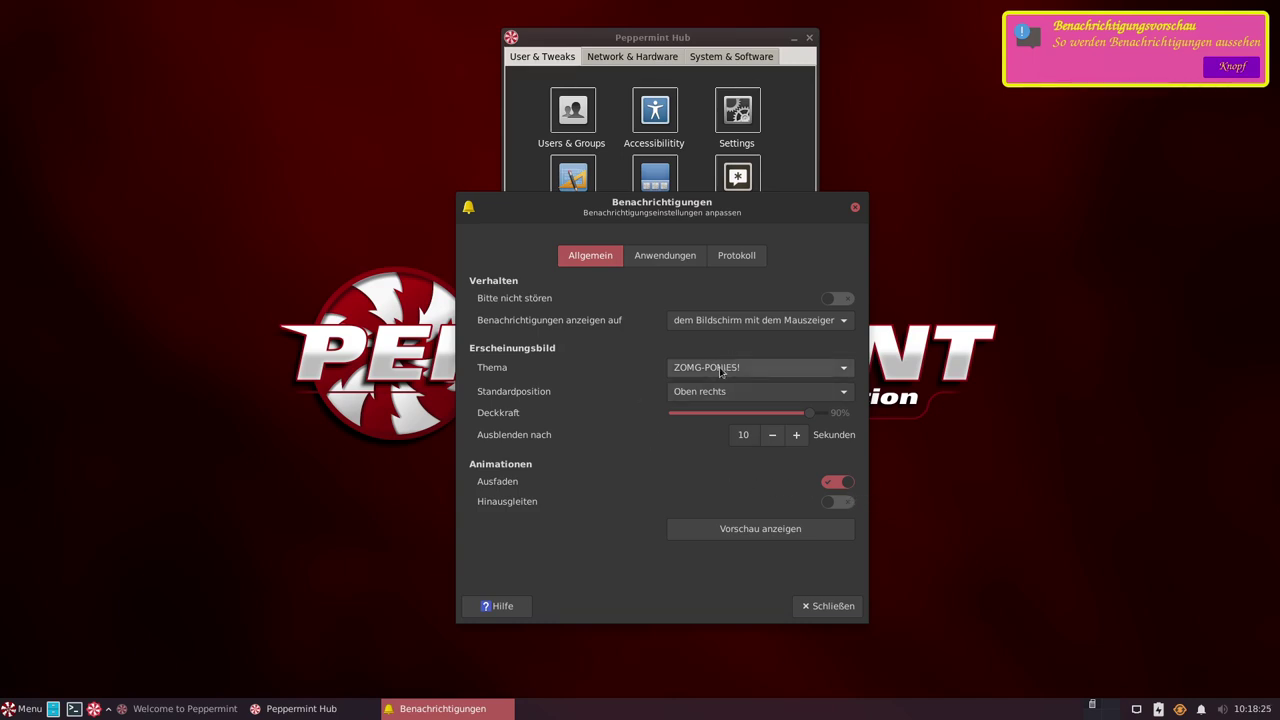
left_click(720, 370)
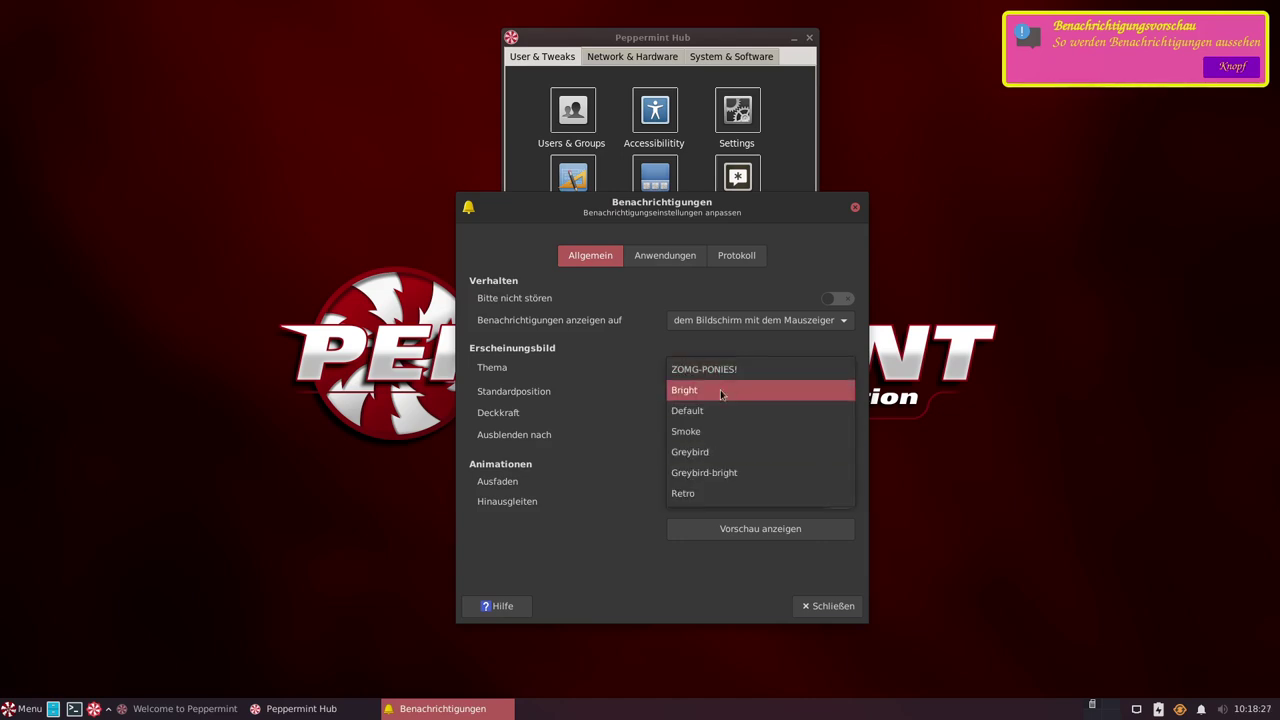
left_click(750, 410)
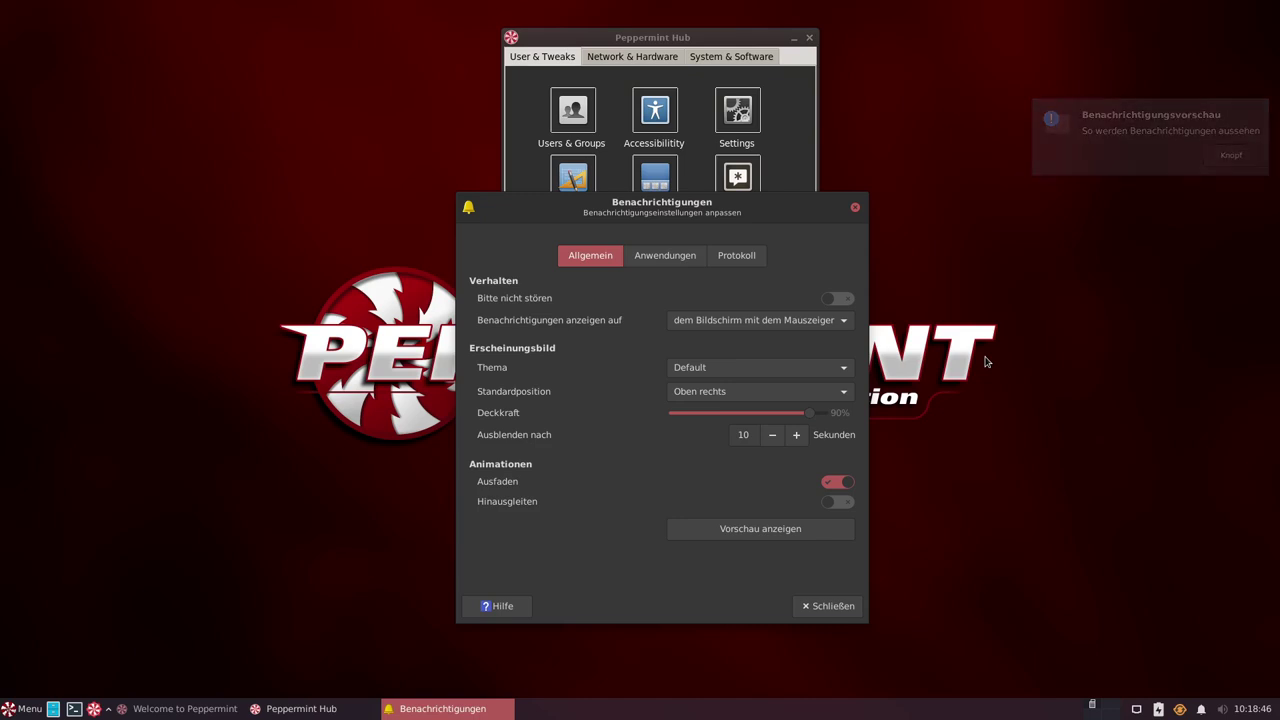
Enable the Hinausgleiten slide-out animation, preview it, check Anwendungen and Protokoll, then close
left_click(832, 502)
left_click(752, 538)
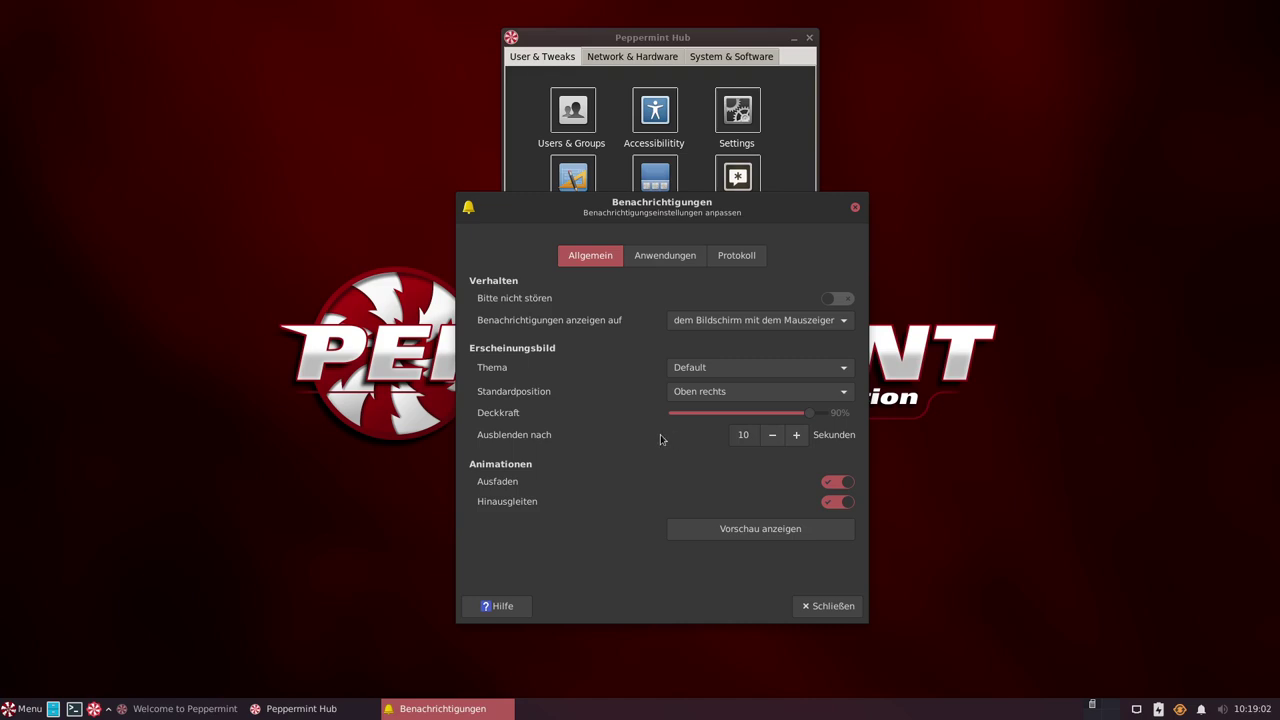
left_click(651, 262)
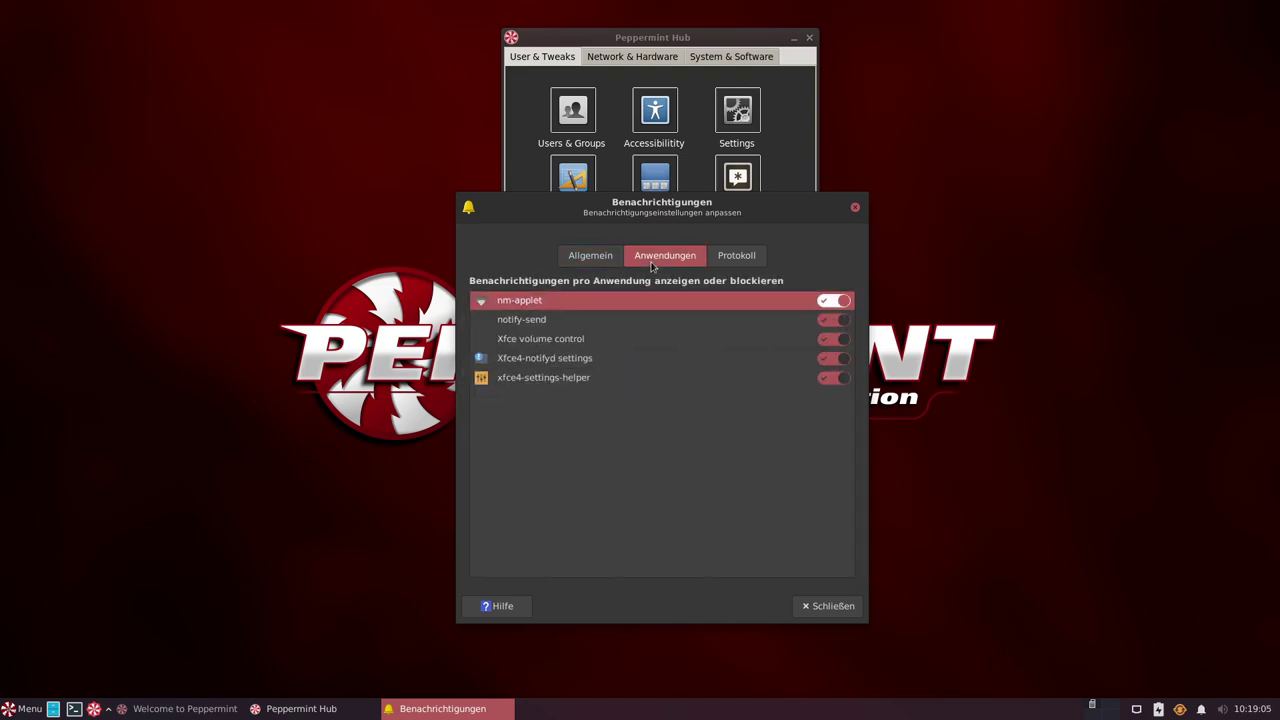
left_click(731, 258)
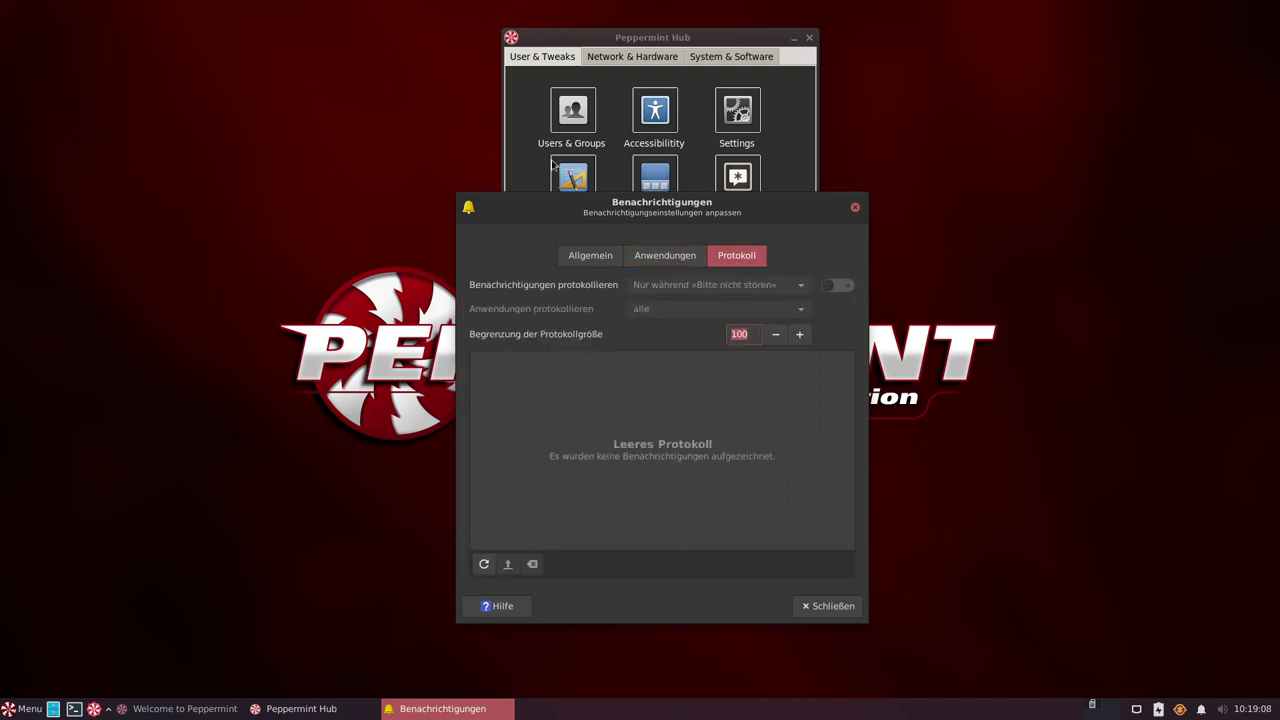
left_click(855, 208)
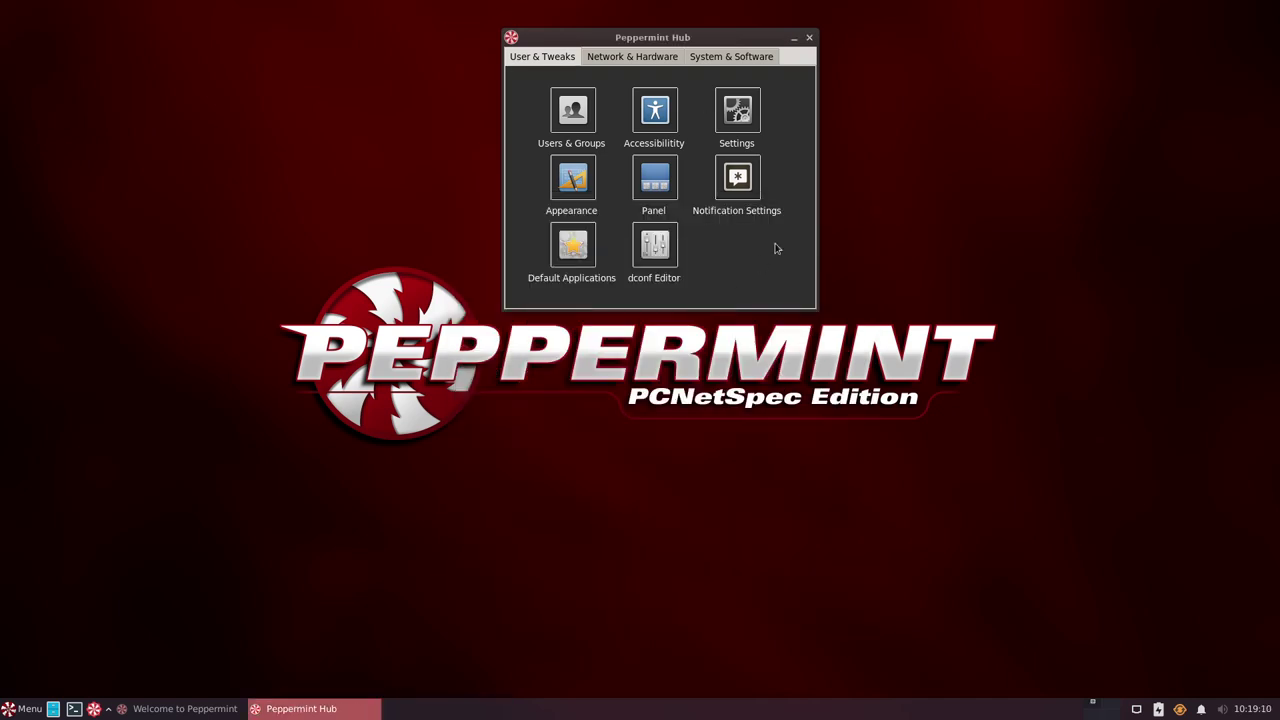
Open Default Applications and look at the E-Mail program choices without changing them
left_click(575, 251)
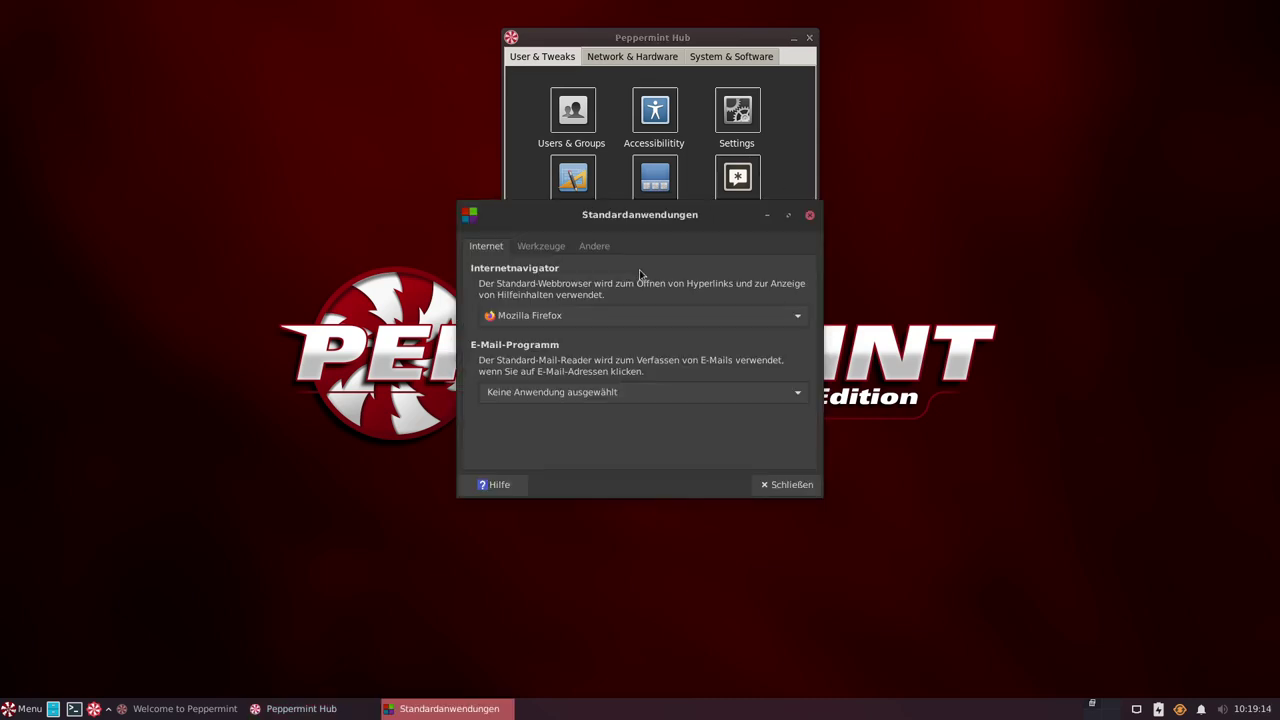
left_click_drag(574, 210, 536, 226)
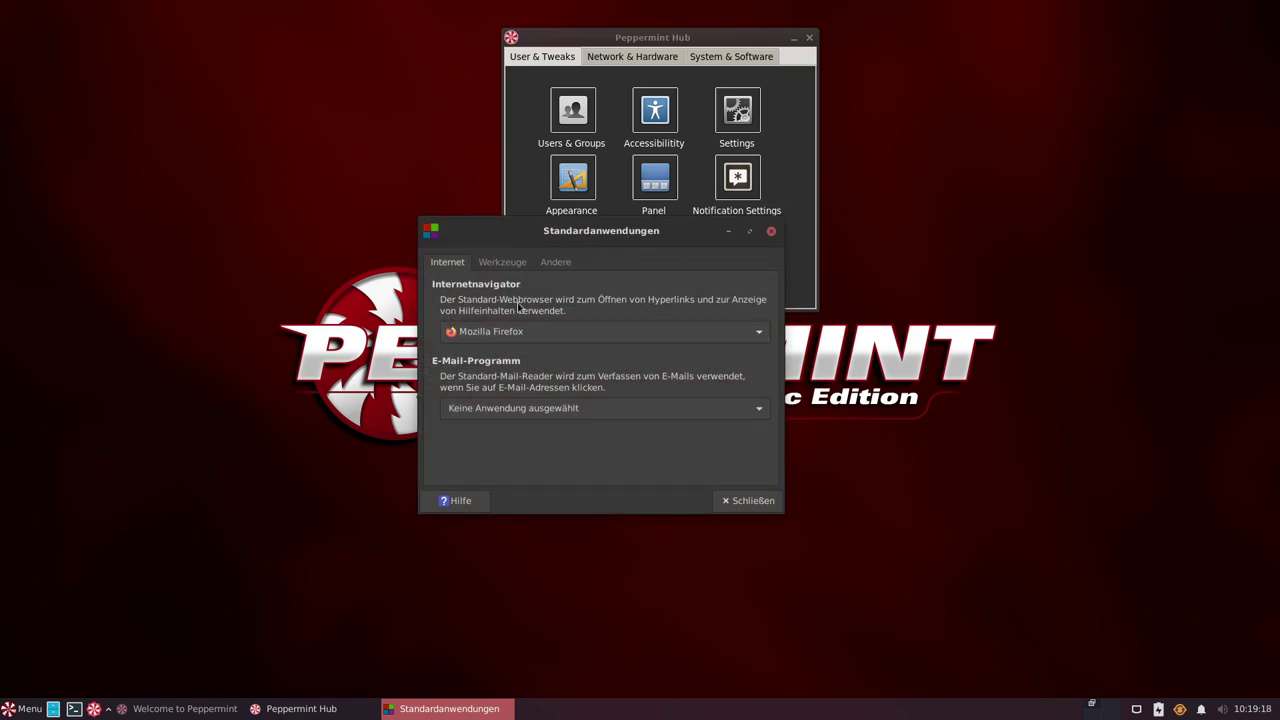
left_click(510, 409)
left_click(481, 446)
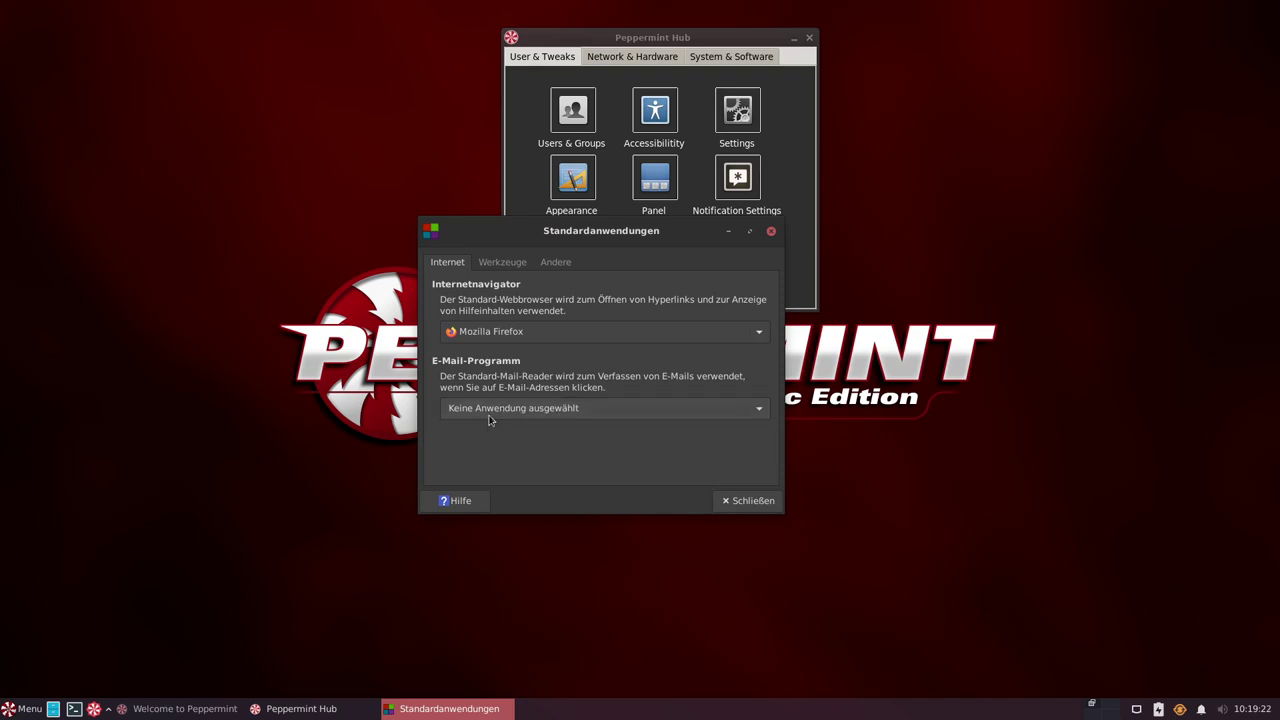
On the Werkzeuge tab, keep nemo as file manager, then open a terminal
left_click(502, 263)
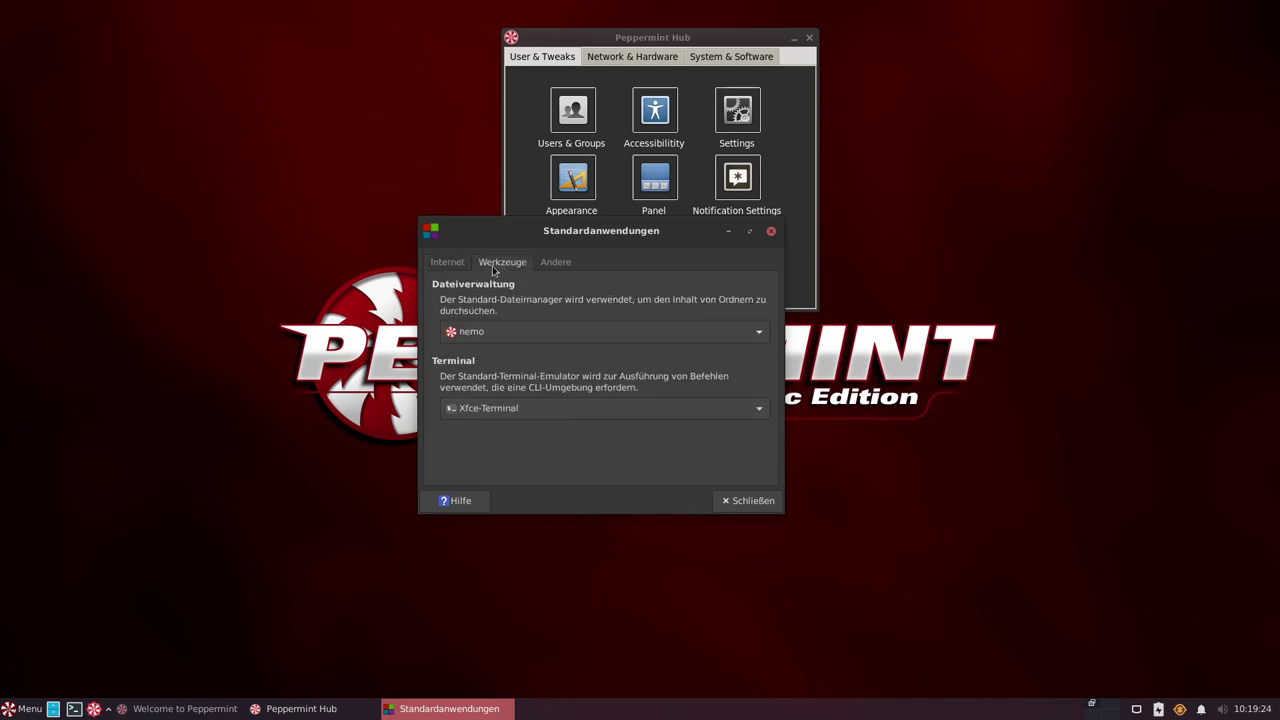
left_click(499, 333)
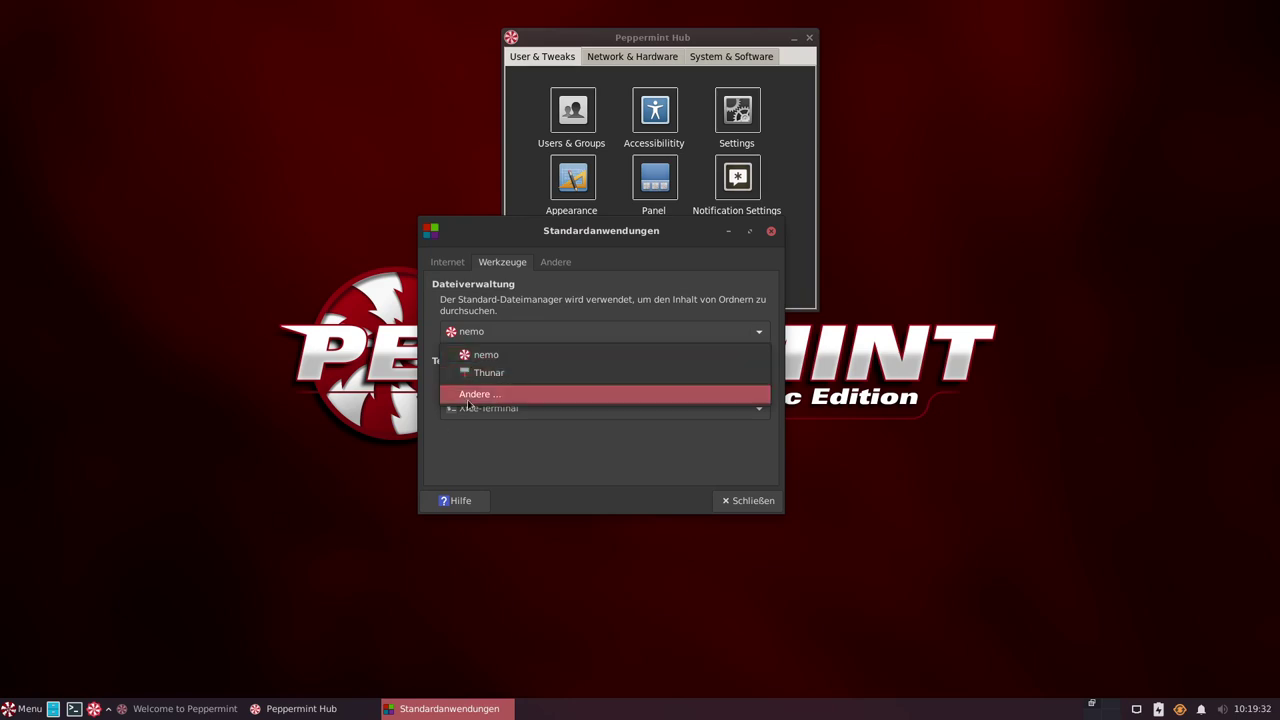
left_click(257, 433)
left_click(75, 708)
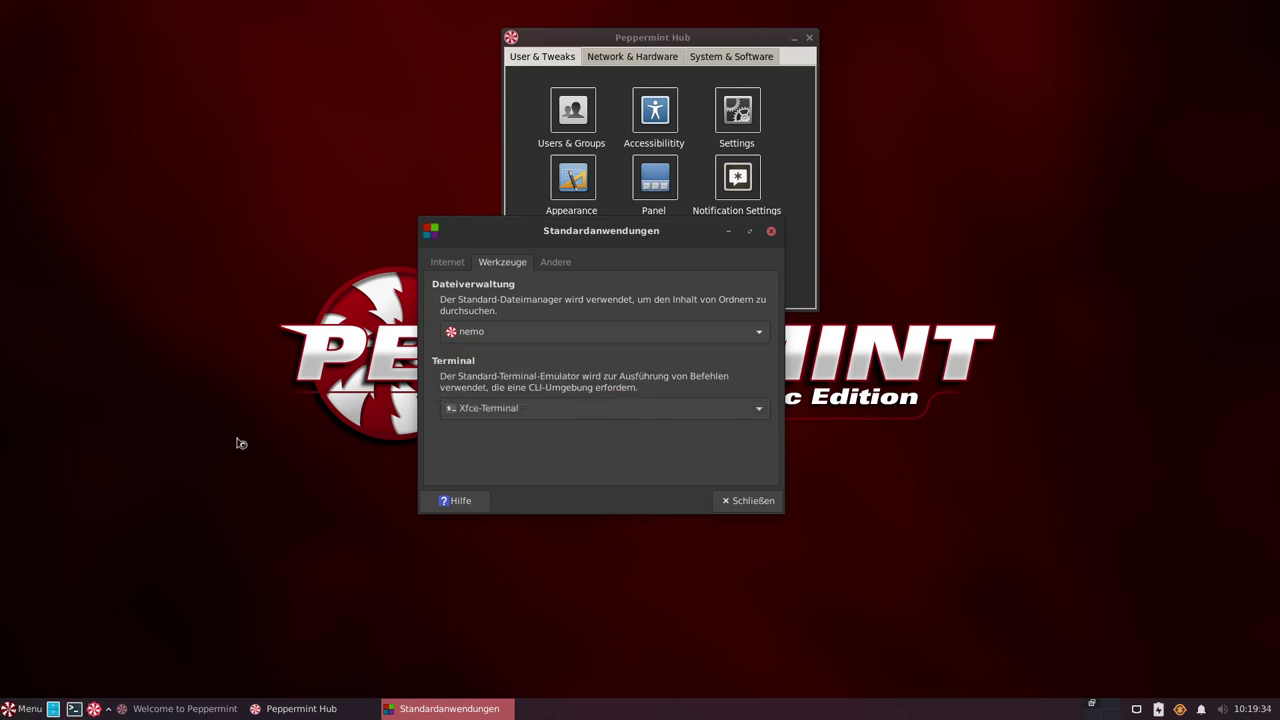
Launch Thunar with the thunar command and maximize its window
type("thunar")
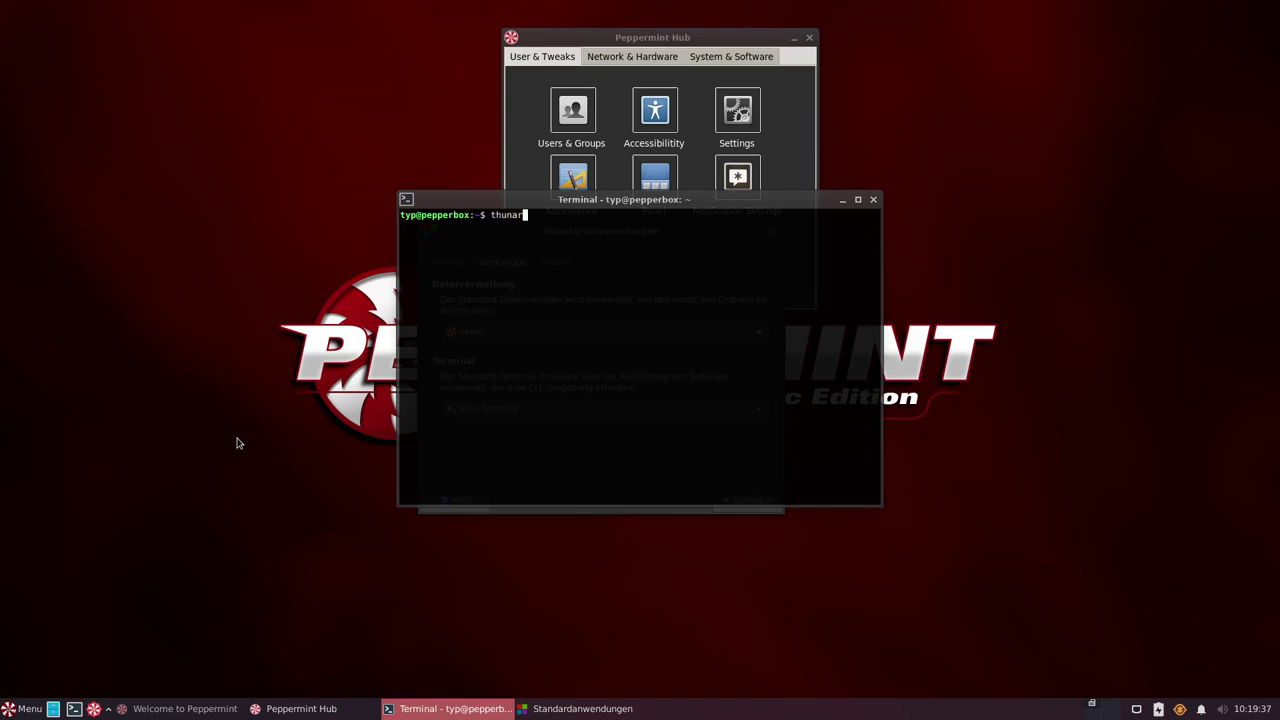
key("Return")
double_click(686, 218)
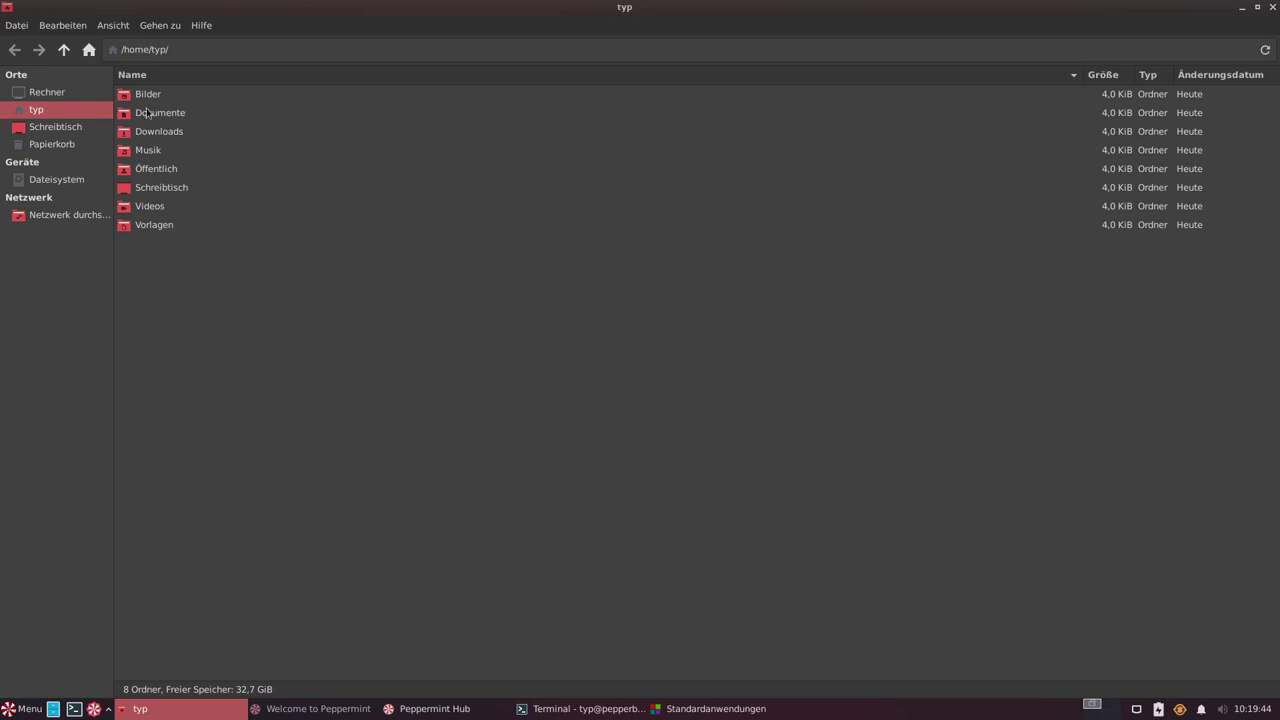
Check Thunar's version 4.16.8 under Hilfe > Über, then close the About box and Thunar
left_click(204, 31)
left_click(207, 64)
left_click(626, 362)
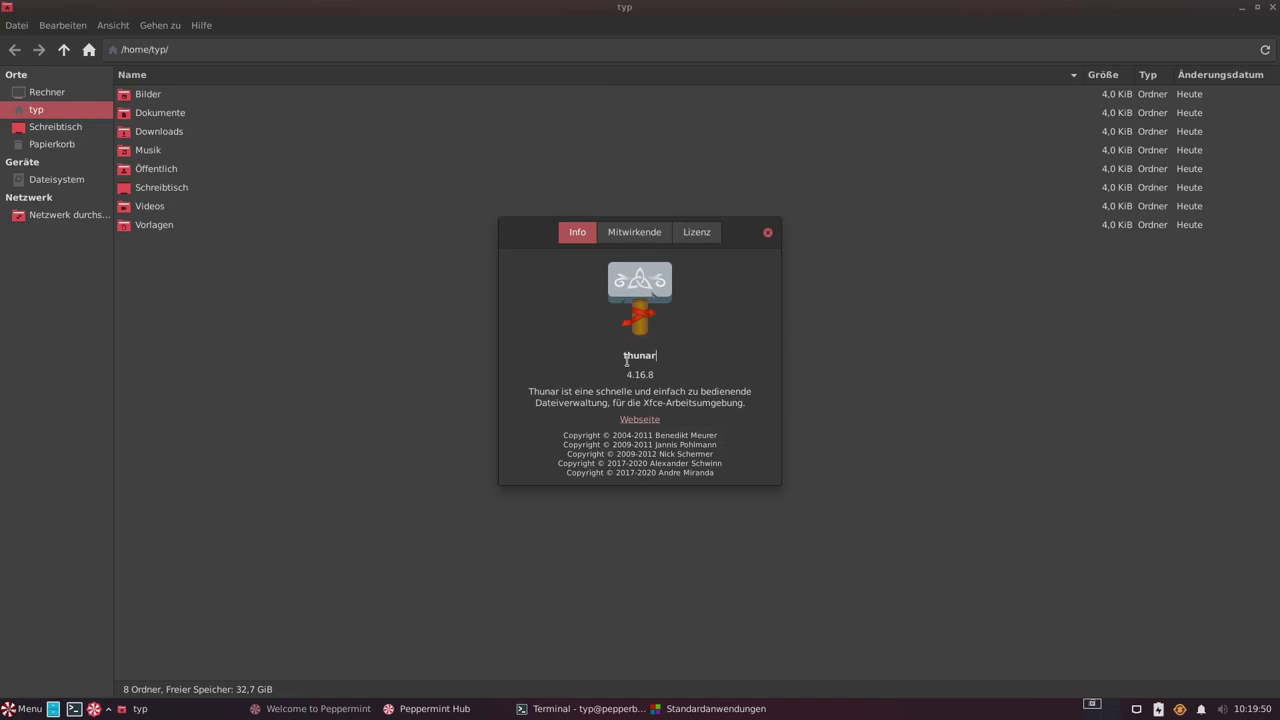
left_click(767, 232)
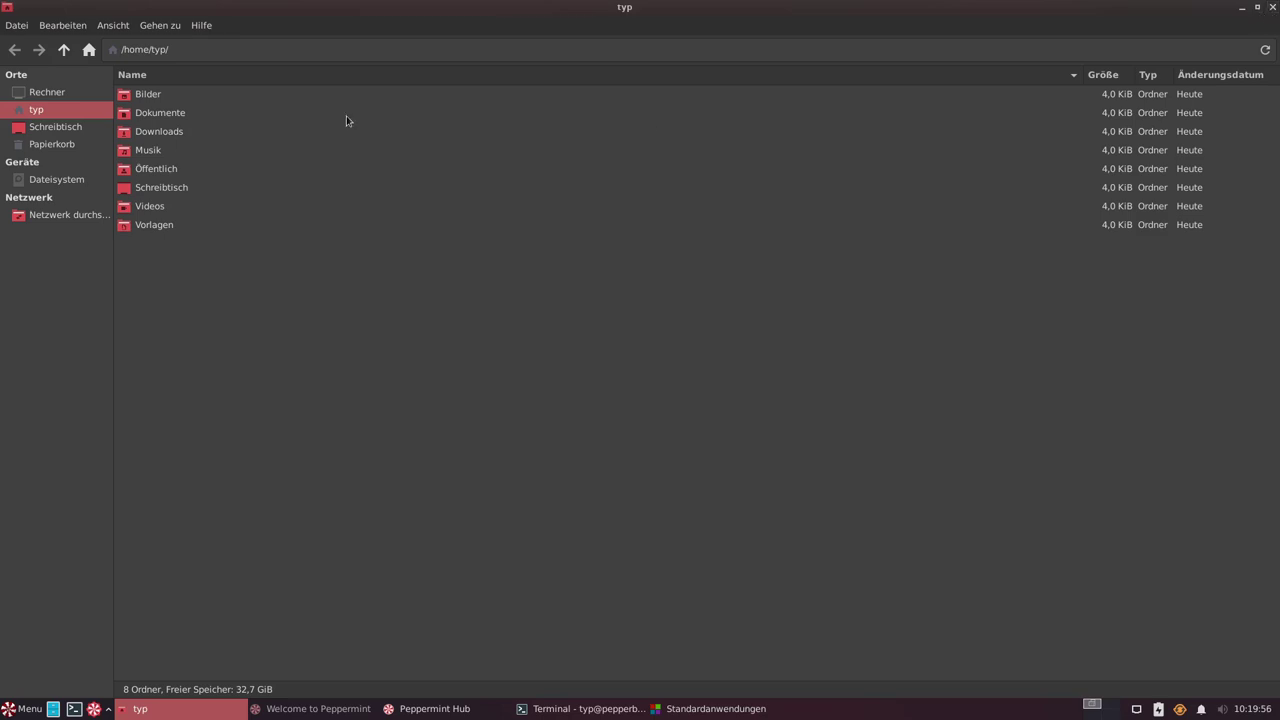
left_click(1272, 8)
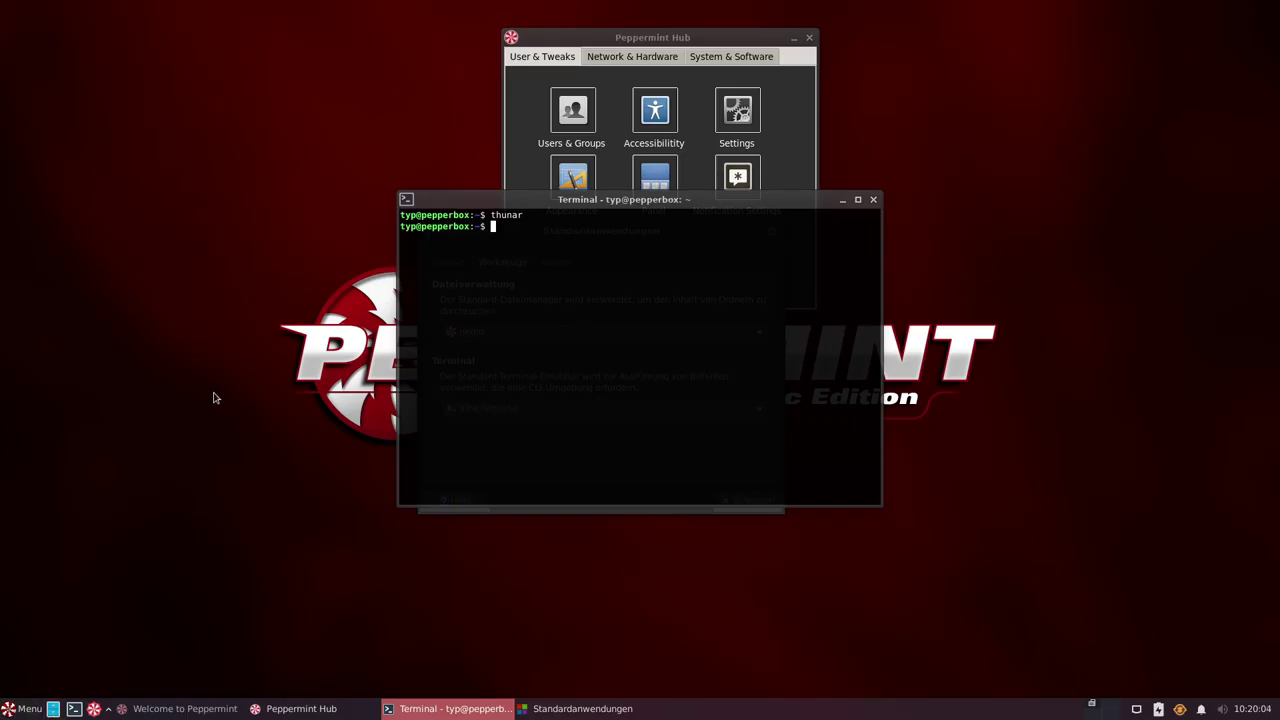
key("super+e")
left_click_drag(983, 316, 510, 148)
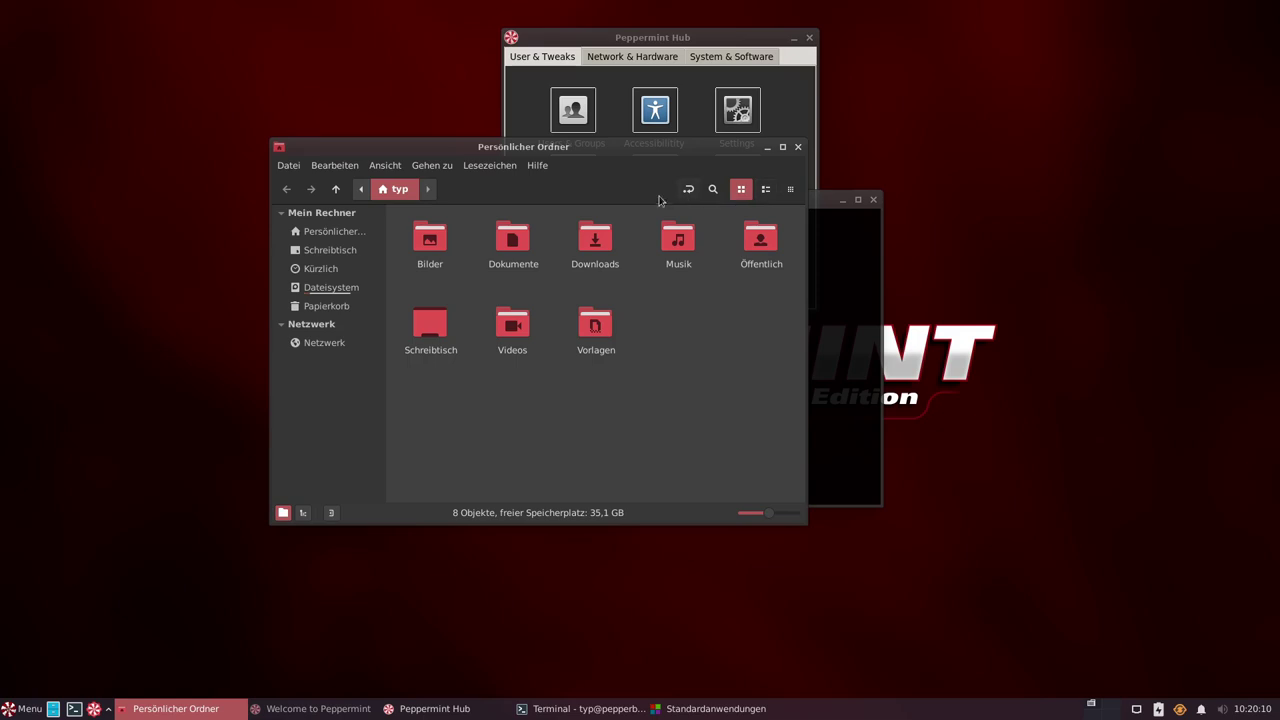
left_click(537, 165)
left_click(570, 224)
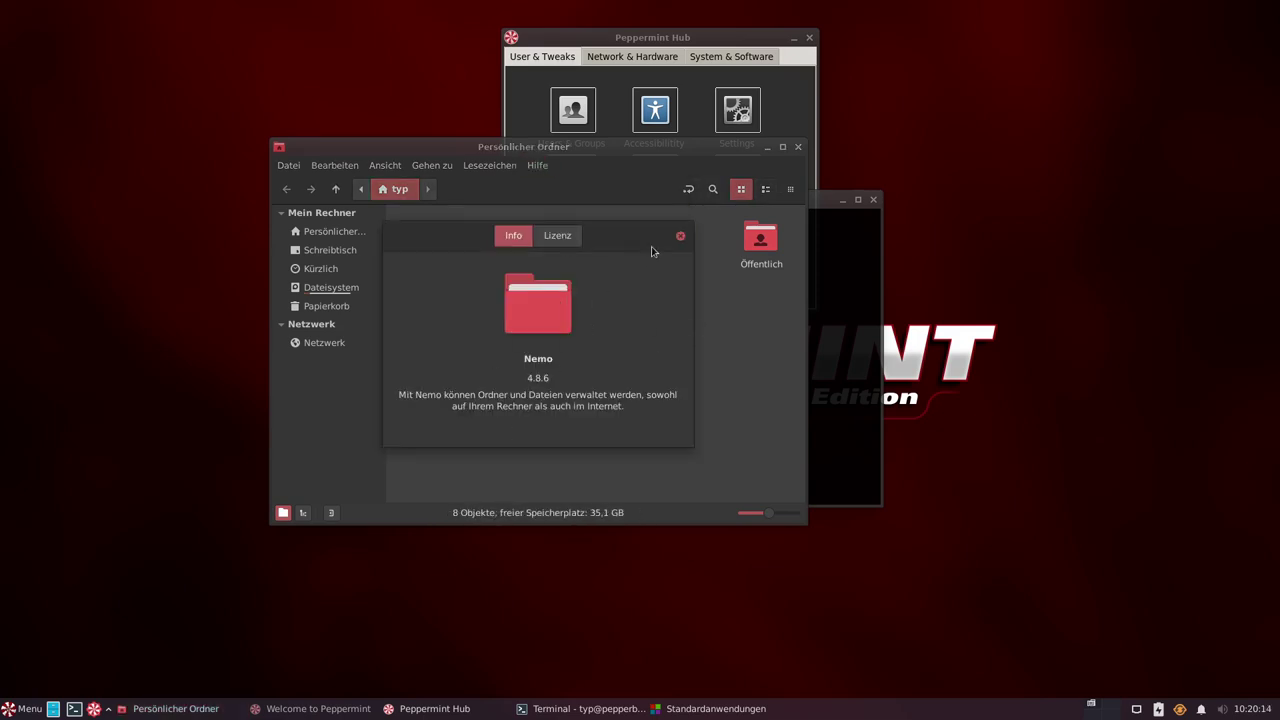
left_click(681, 237)
left_click(798, 147)
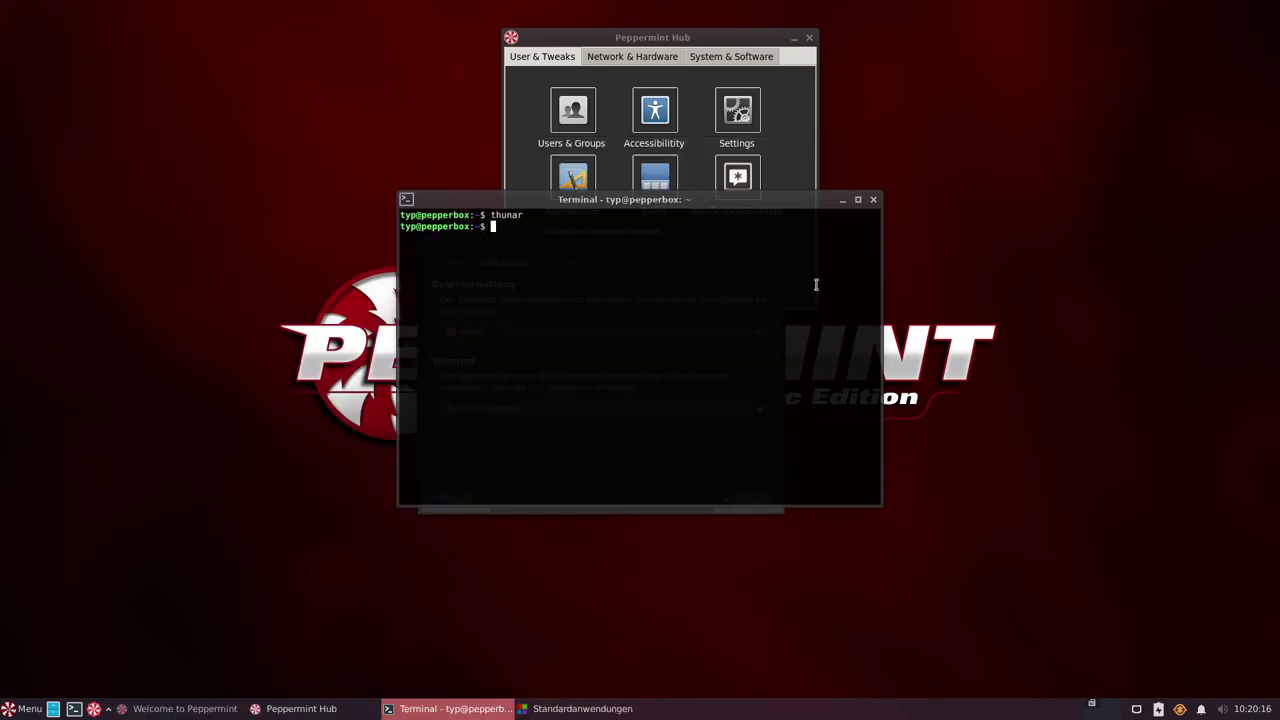
Close the terminal, switch the file manager to Thunar and back to nemo, keeping Xfce-Terminal
left_click(873, 199)
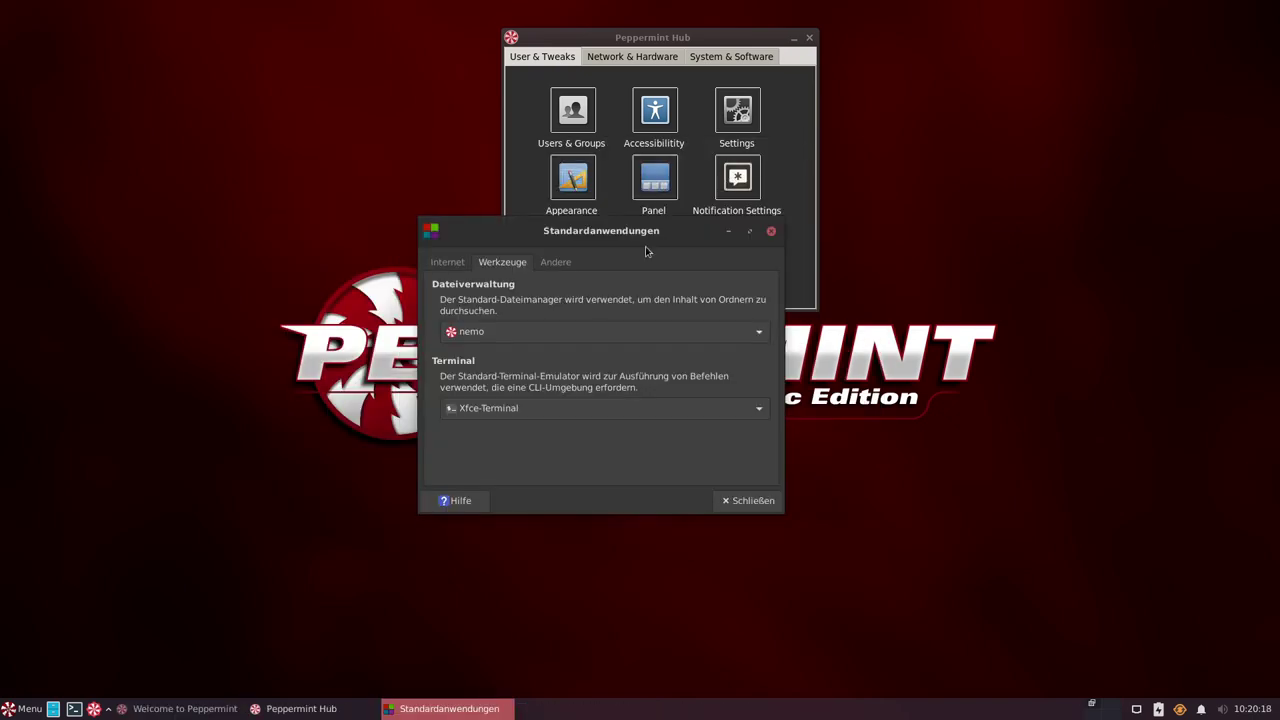
left_click(580, 331)
left_click(484, 372)
left_click(507, 332)
left_click(520, 349)
left_click(555, 410)
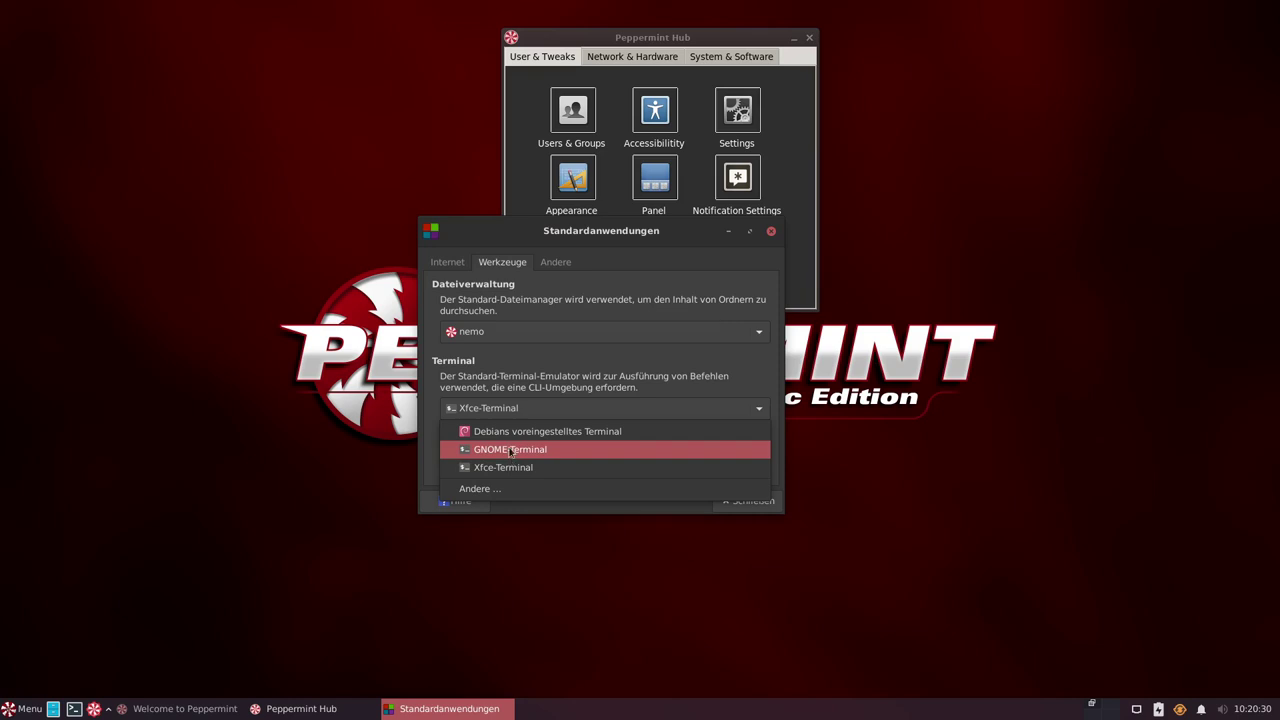
left_click(548, 391)
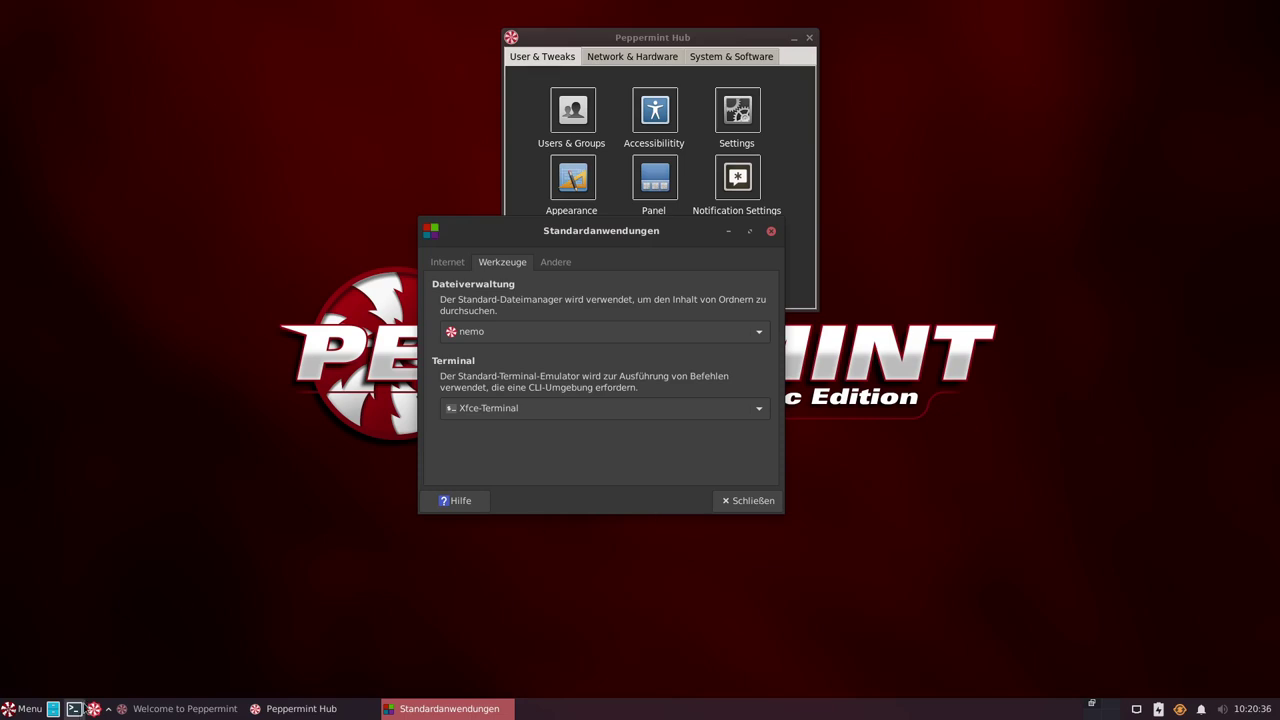
Close Default Applications, go to Network & Hardware, and open and close Disk Utilities
left_click(748, 500)
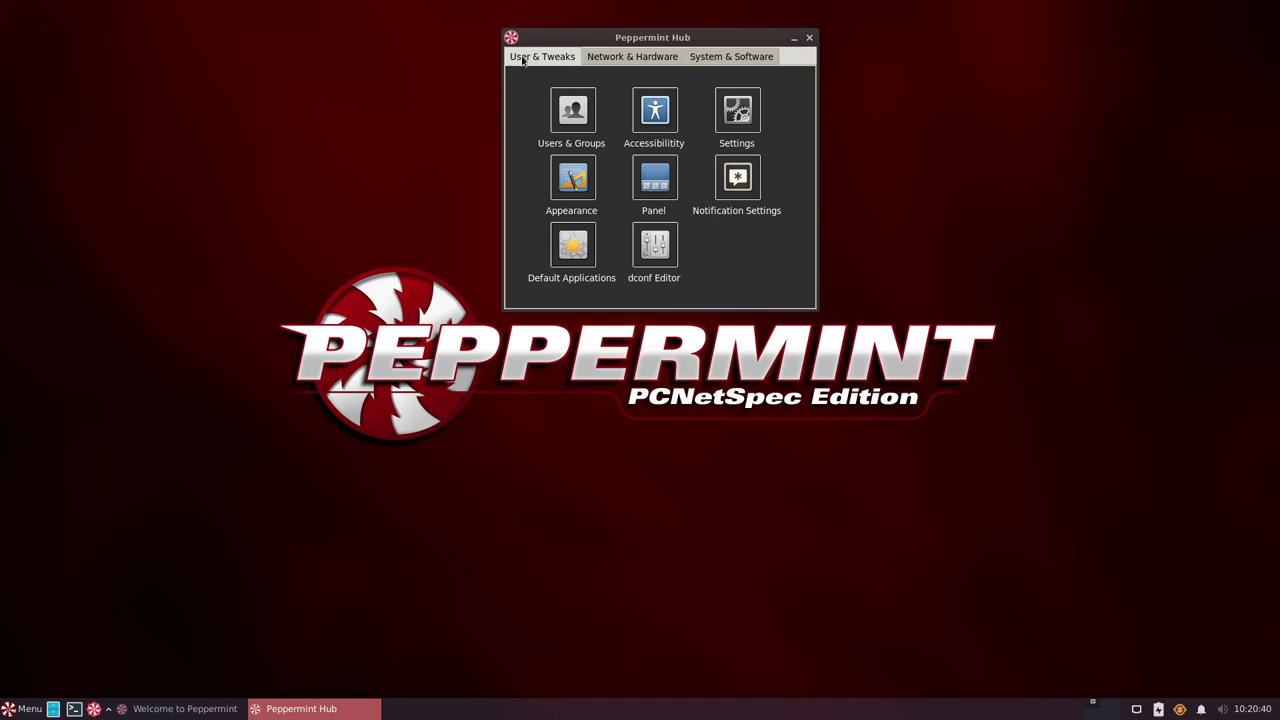
left_click(620, 58)
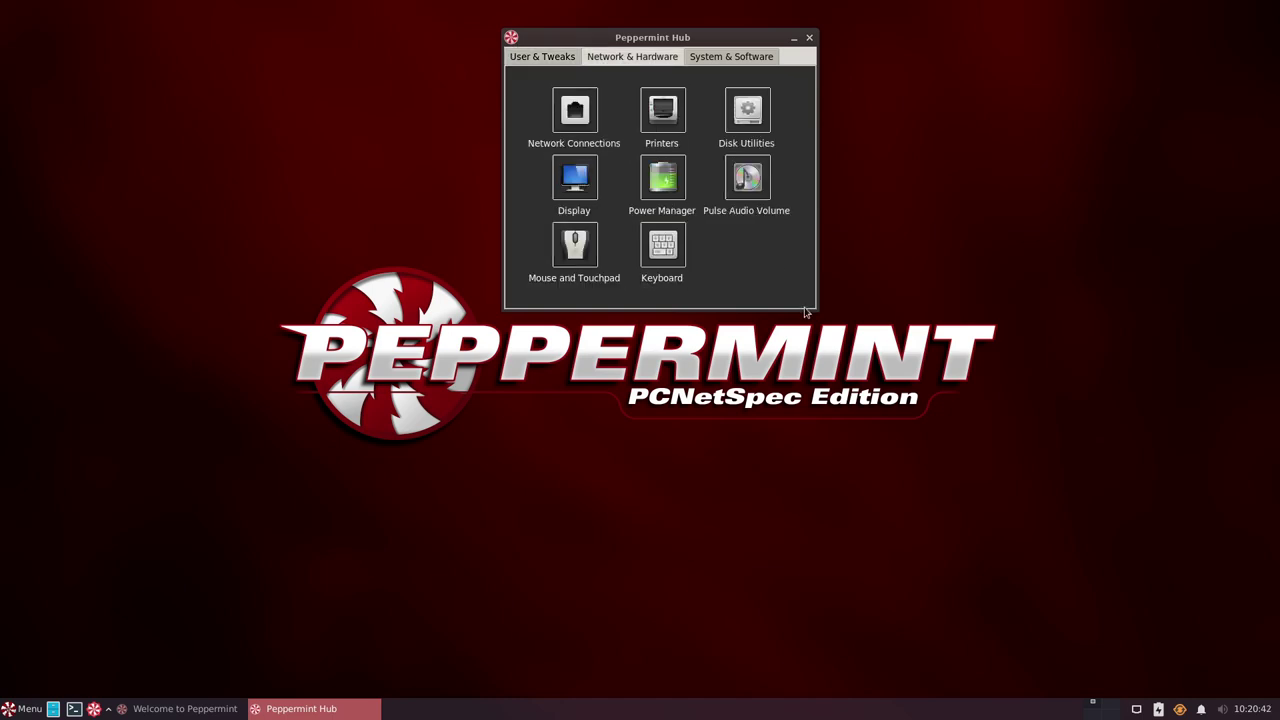
left_click_drag(631, 44, 634, 109)
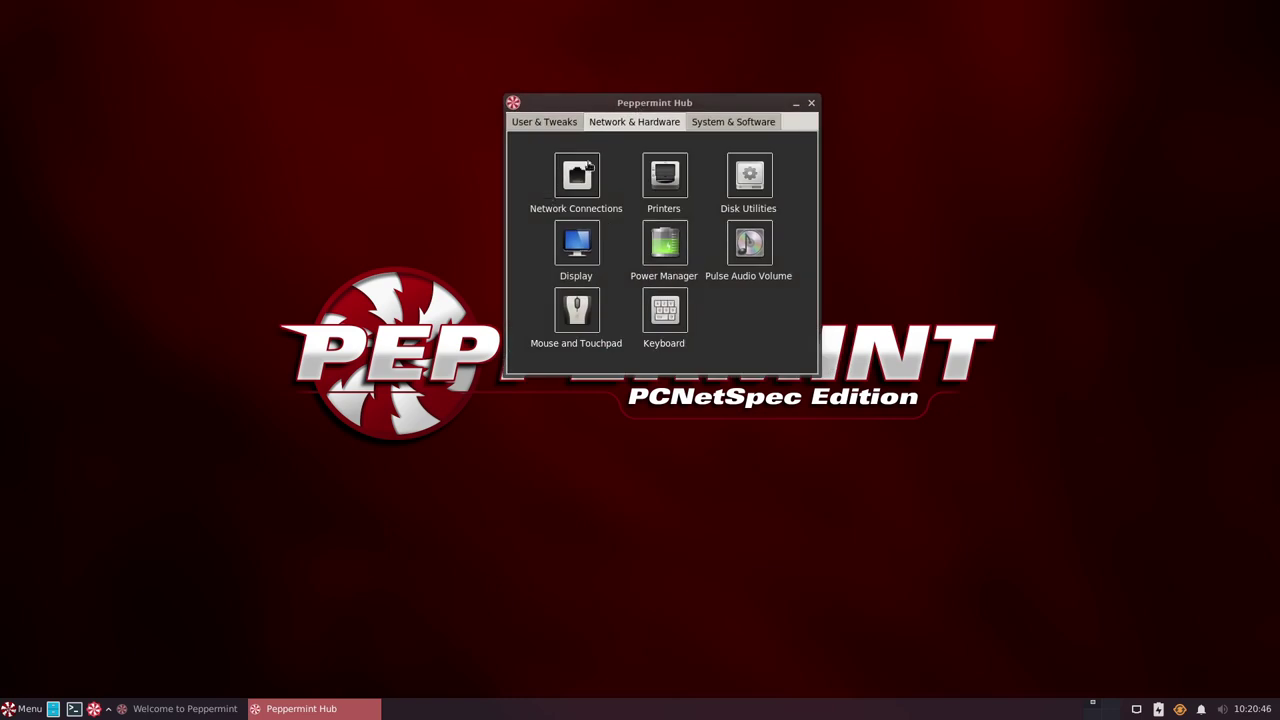
left_click(752, 180)
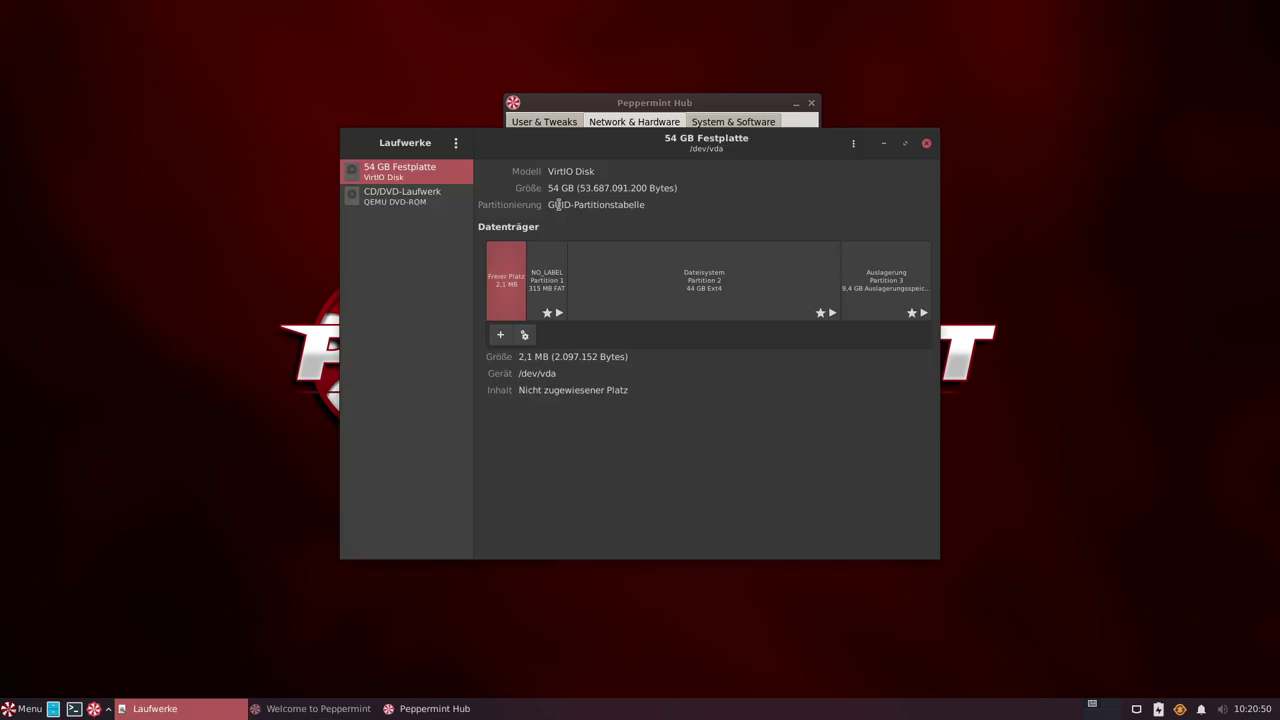
left_click(925, 144)
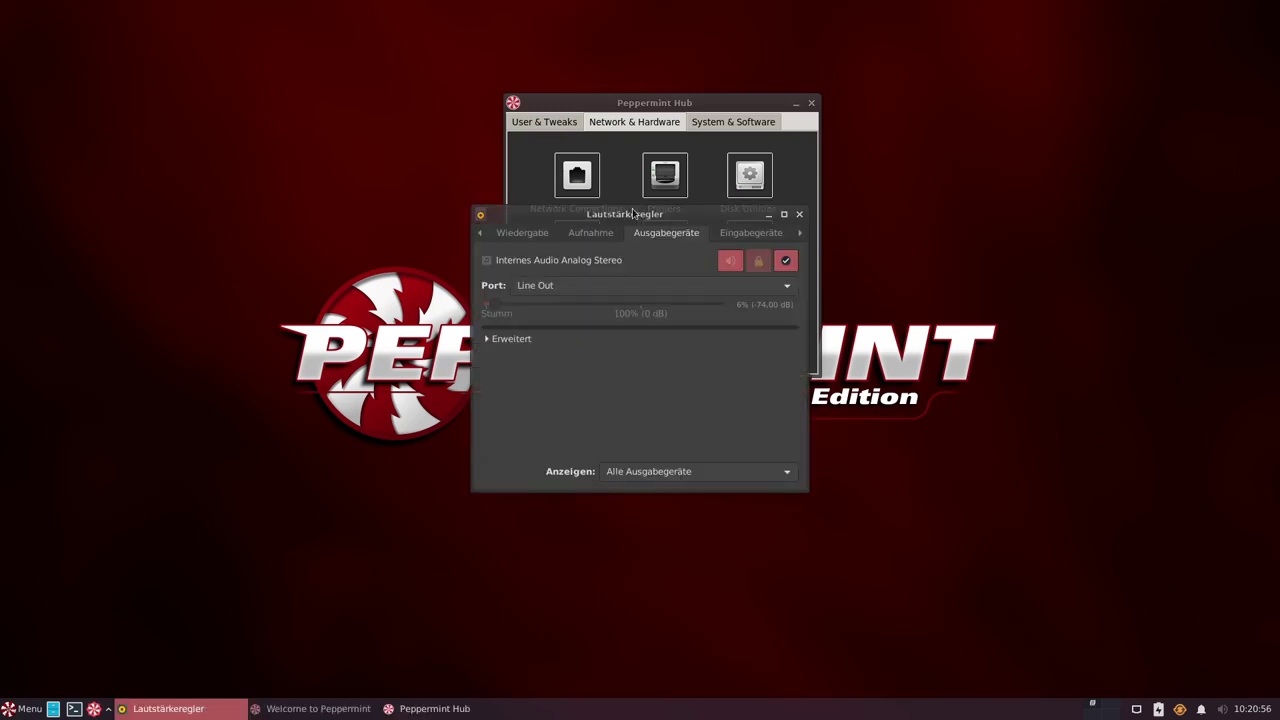
Close the volume control, open and close Power Manager and Display, then show System & Software
left_click(692, 244)
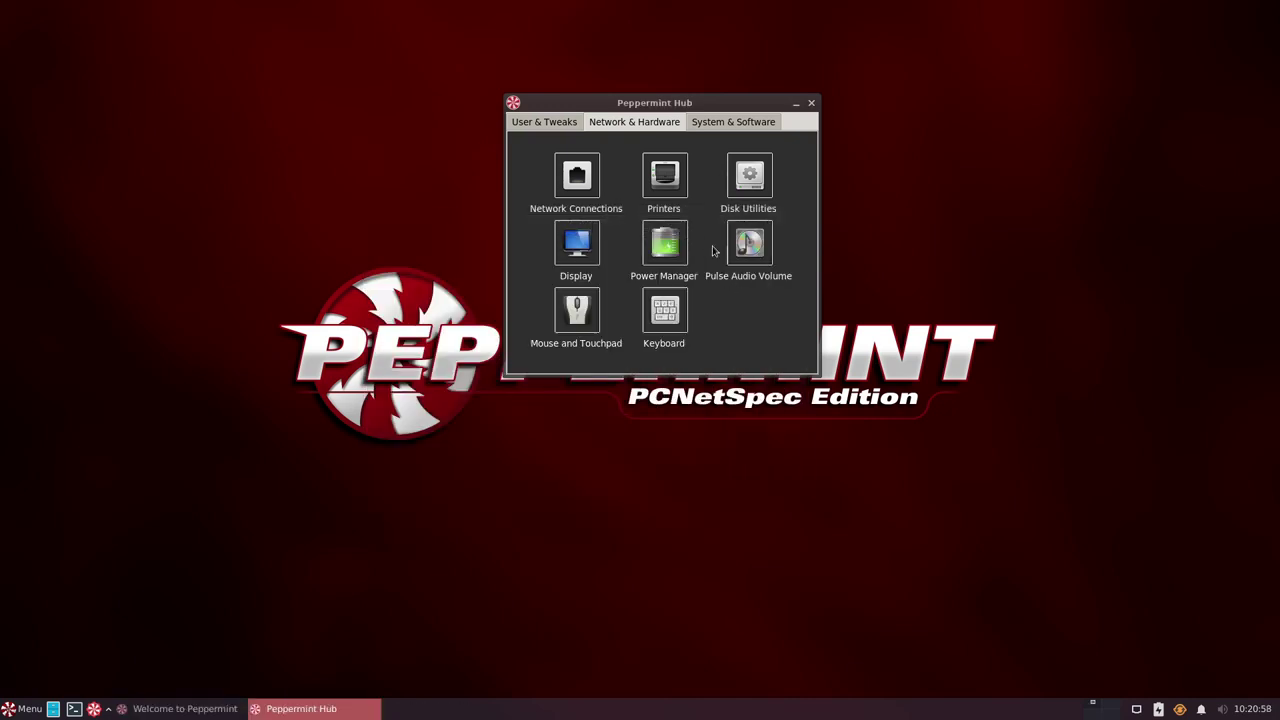
left_click(670, 256)
left_click_drag(358, 340, 434, 225)
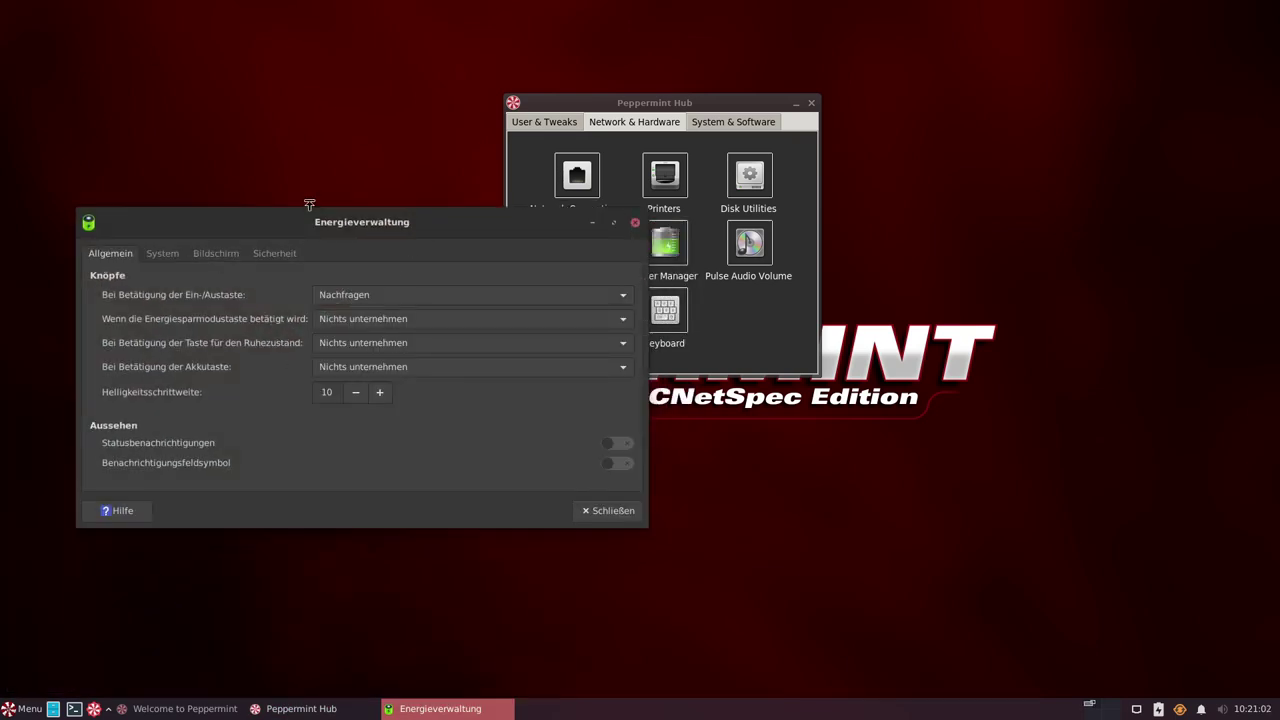
left_click(634, 223)
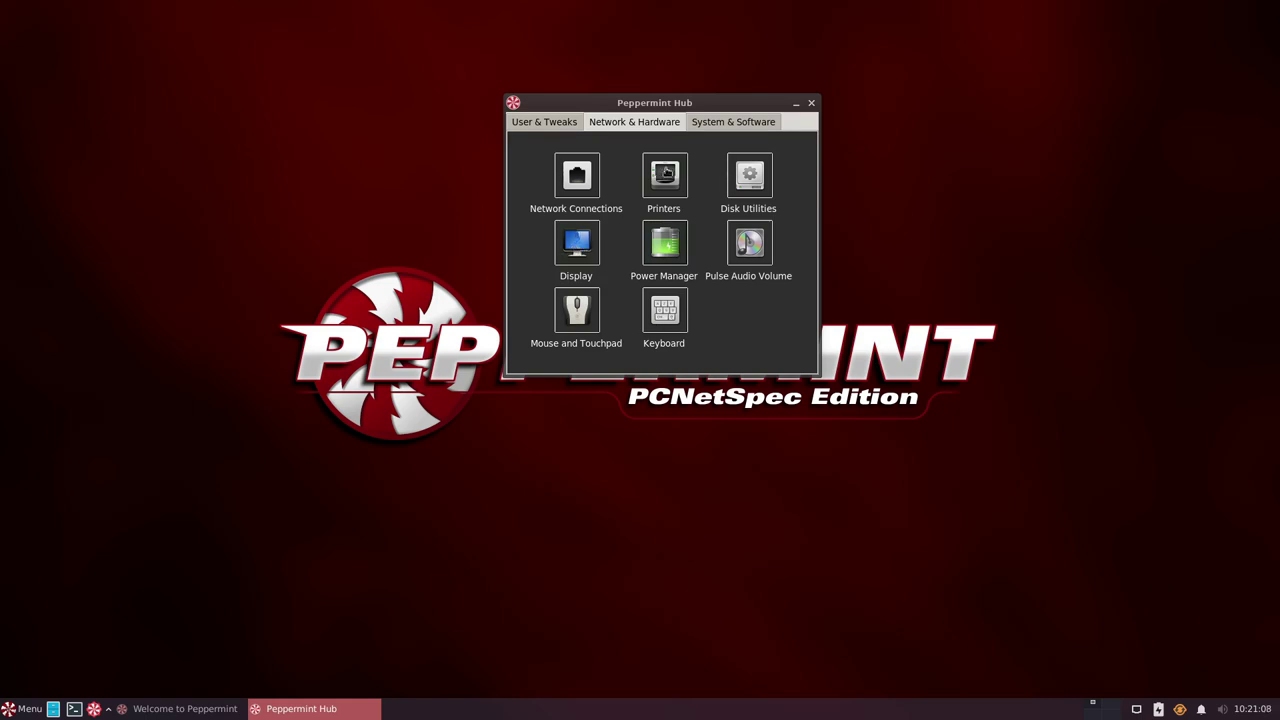
left_click(576, 242)
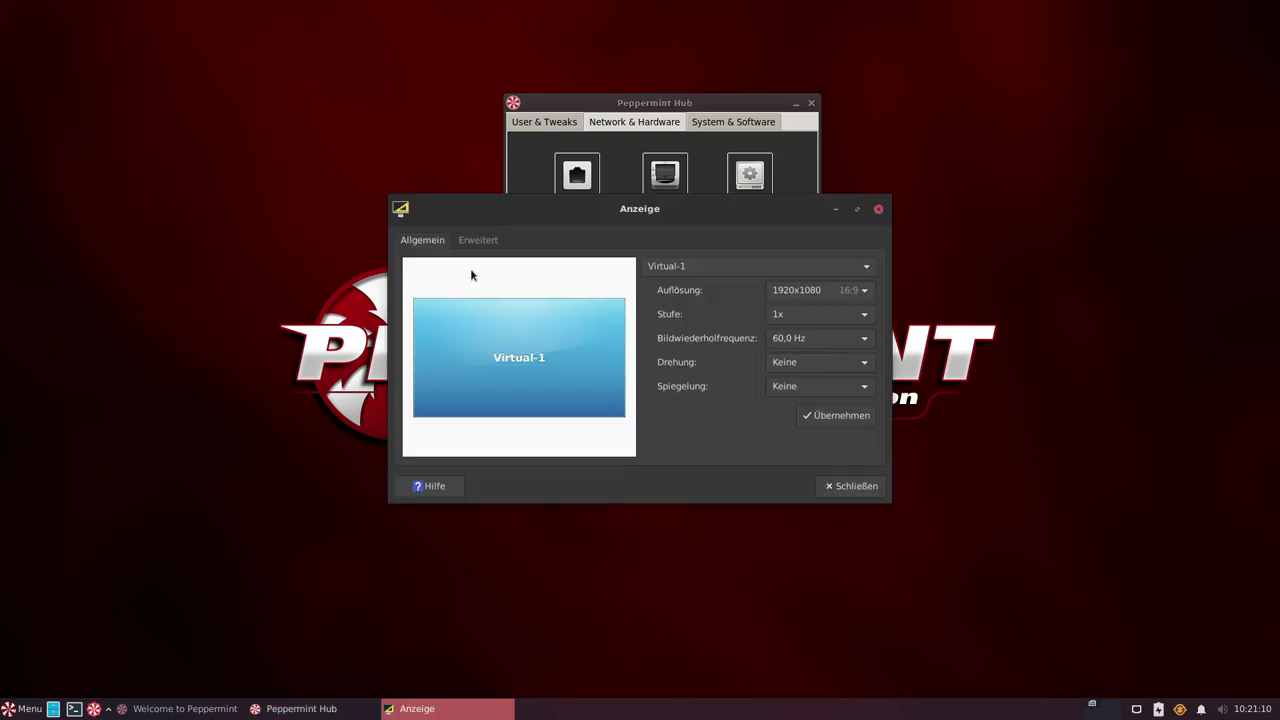
left_click(879, 210)
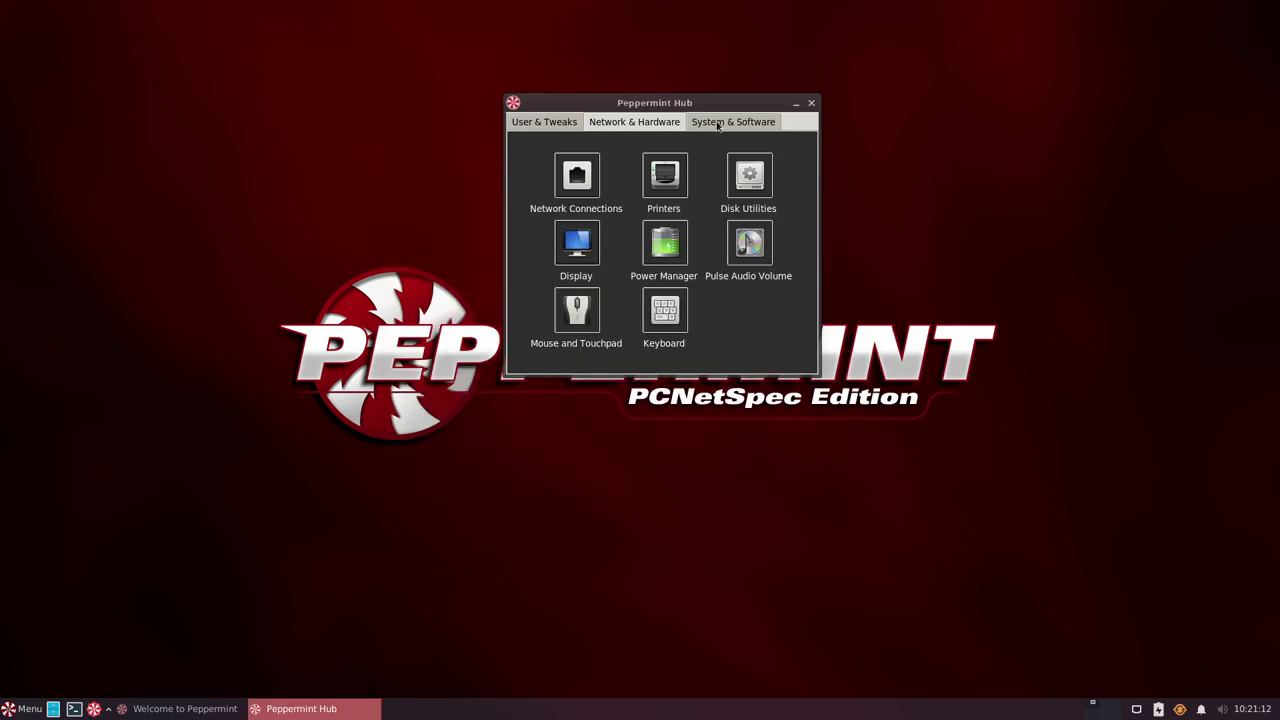
left_click(716, 124)
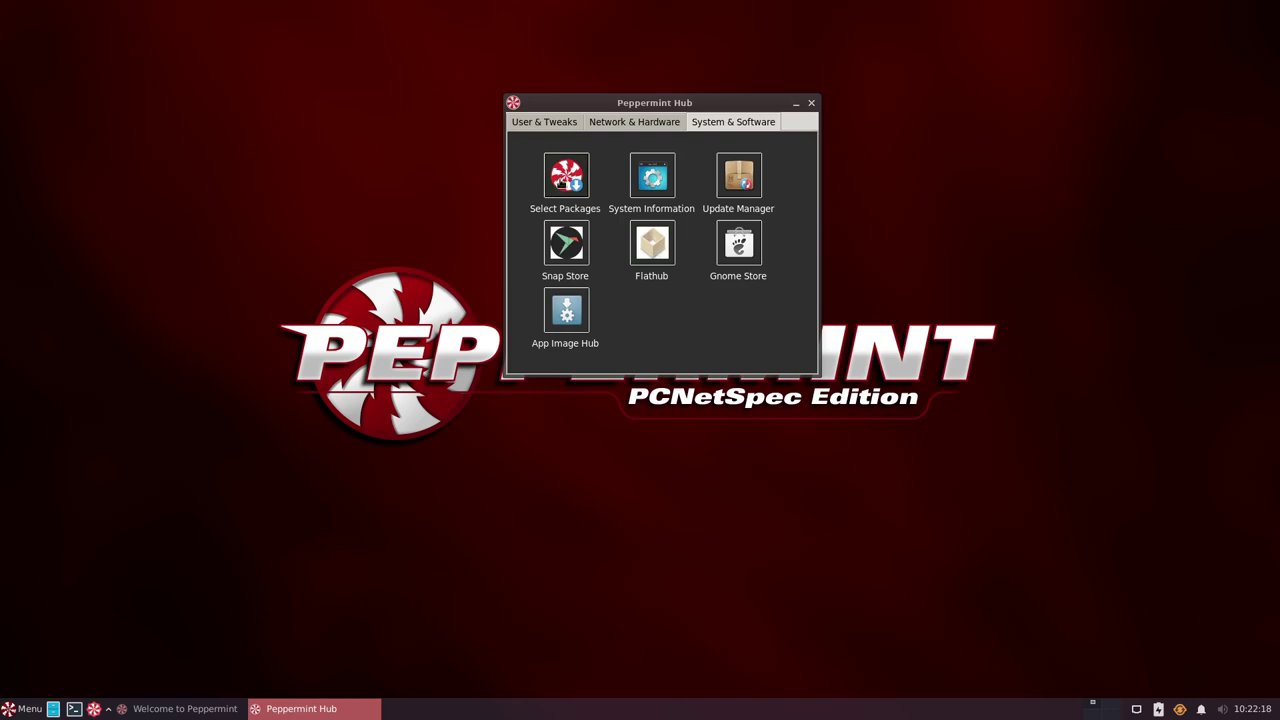
Launch Select Packages and authenticate with the account password in the Legitimieren dialog
left_click(566, 175)
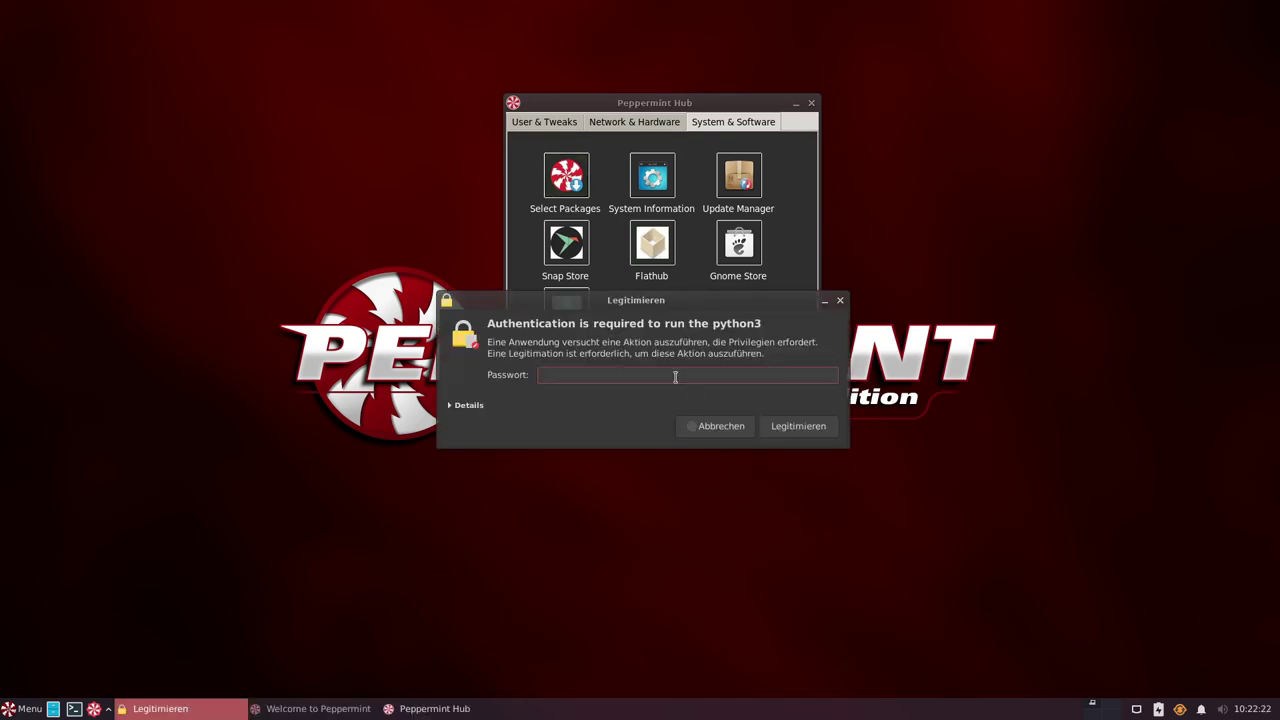
type("••")
key("Return")
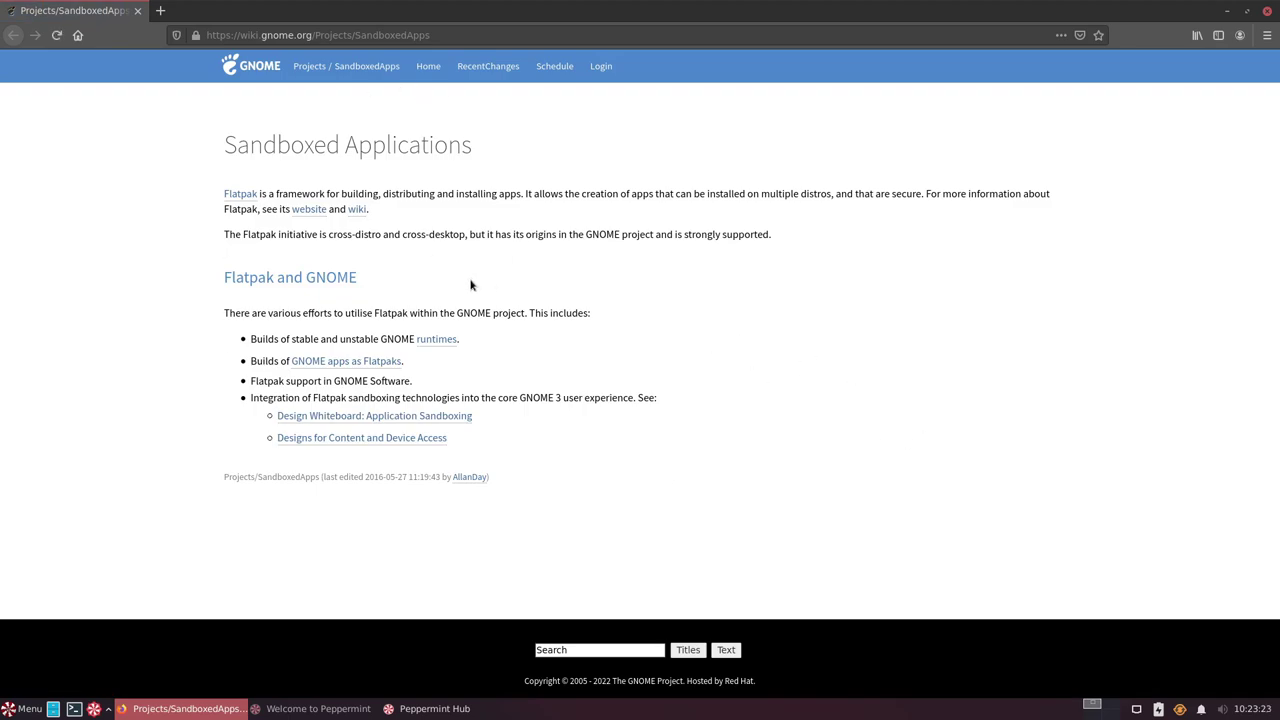
Close the Firefox window showing the GNOME wiki Sandboxed Applications page
left_click(137, 11)
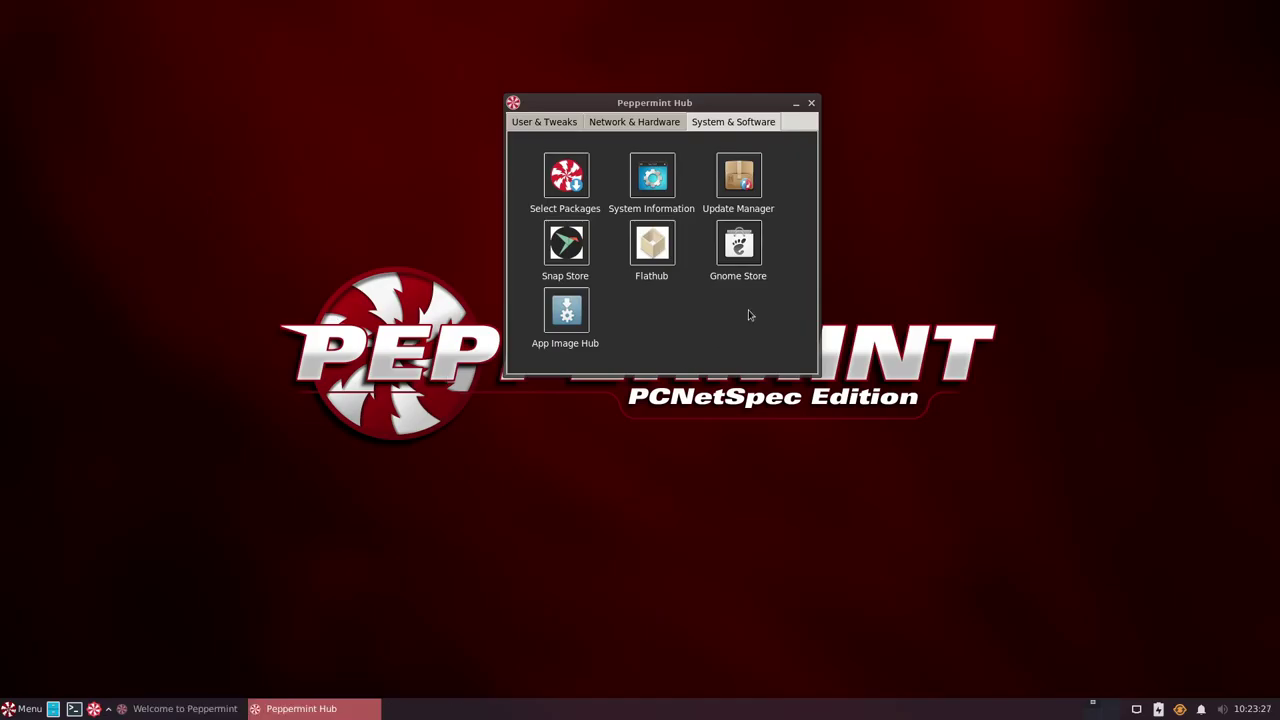
Reopen Select Packages and authenticate with the account password
left_click(564, 182)
type("••")
key("Return")
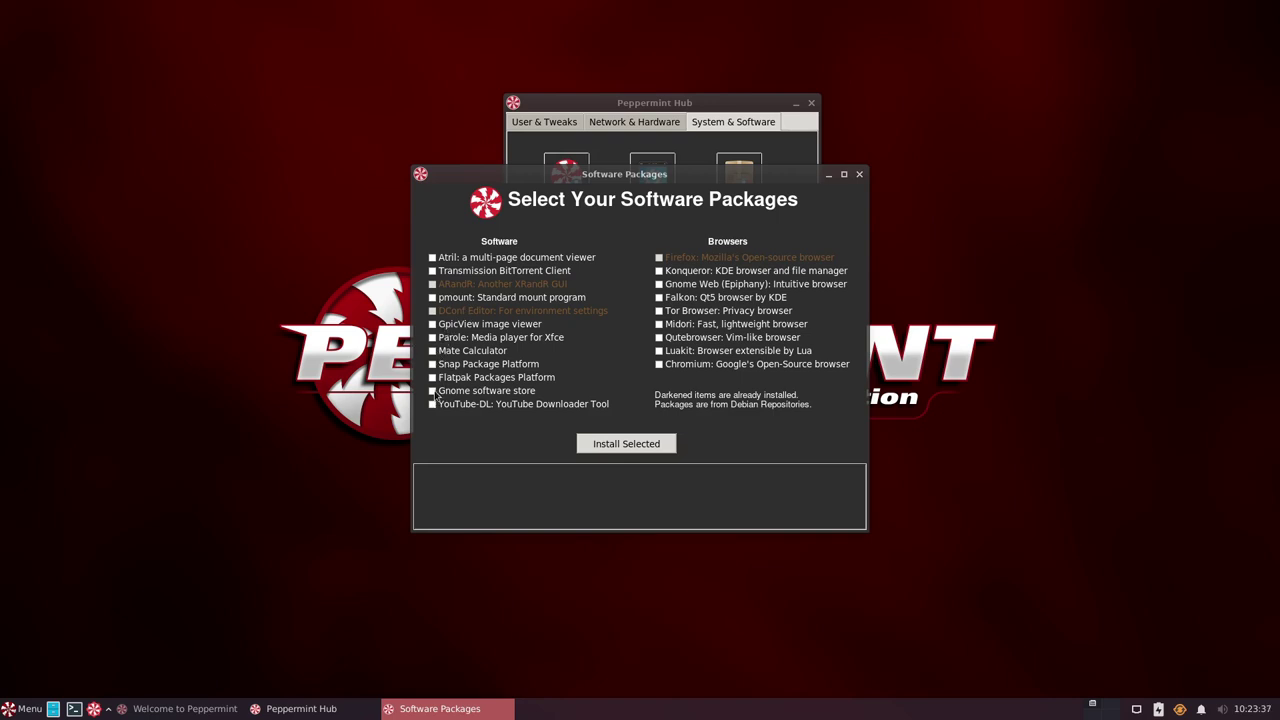
Tick Gnome software store and Snap Package Platform, install the selection, and close the selector
left_click(434, 390)
left_click(432, 364)
left_click(605, 445)
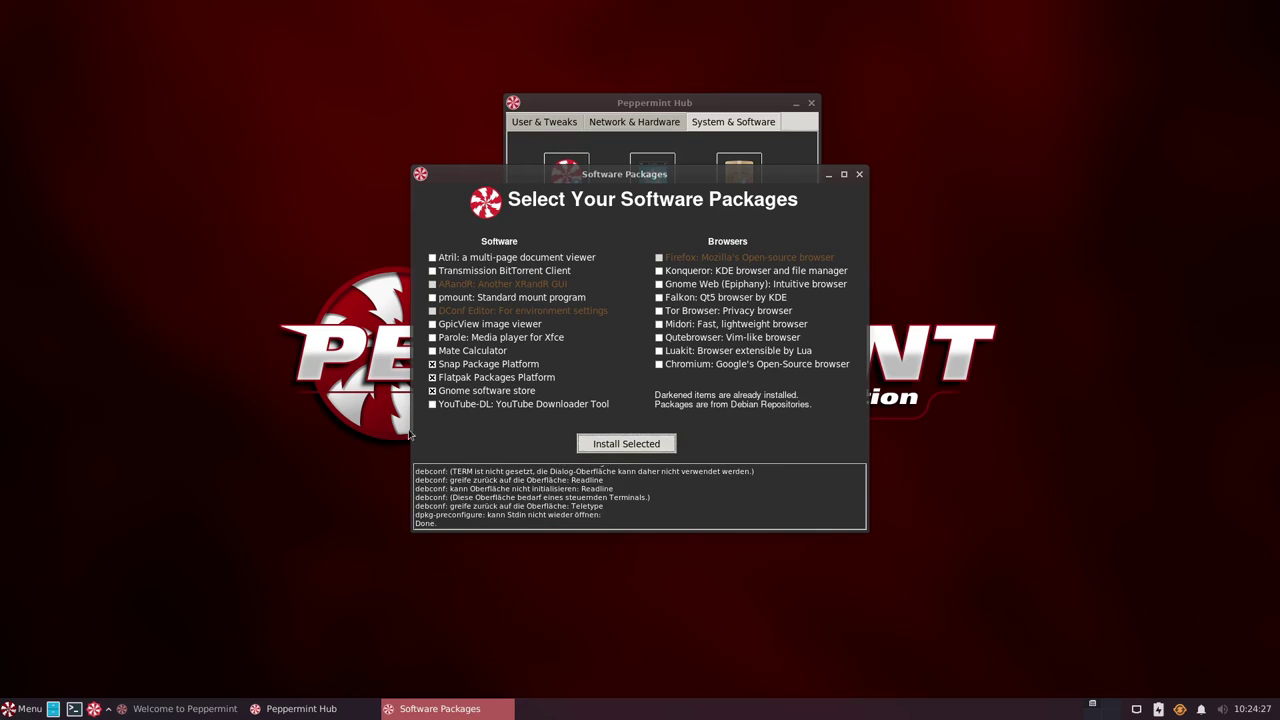
left_click(860, 175)
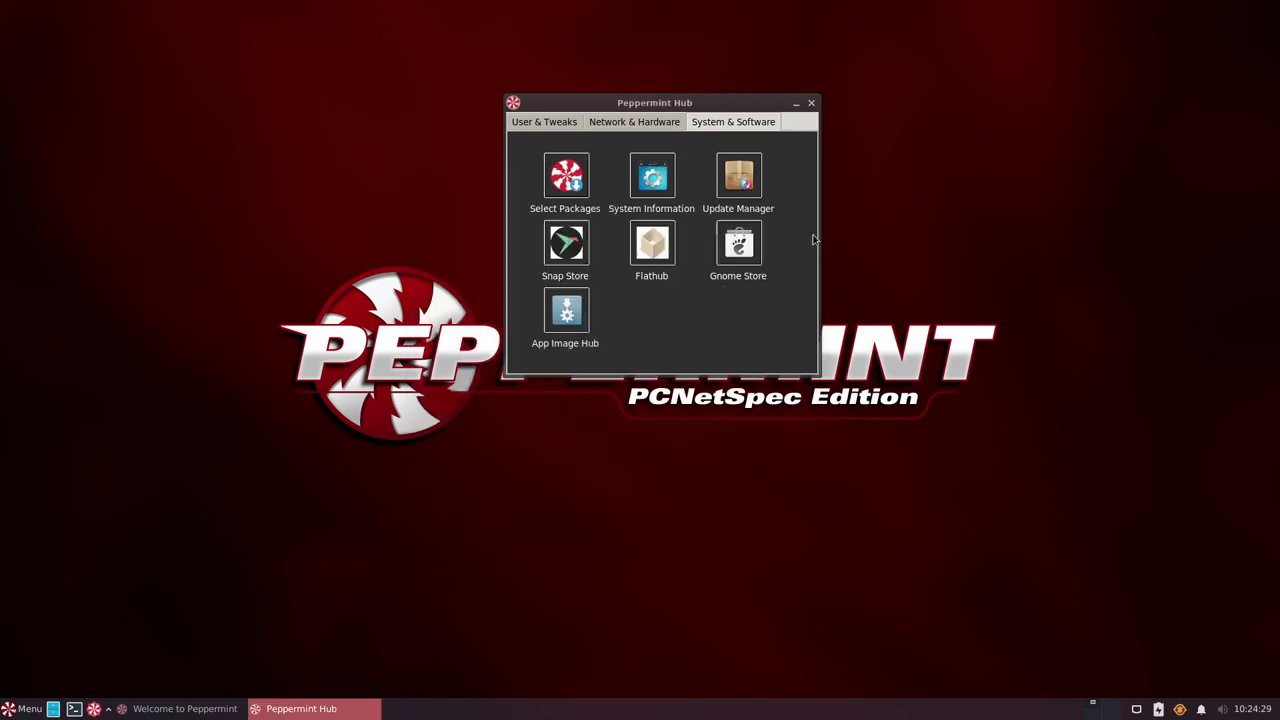
left_click(8, 708)
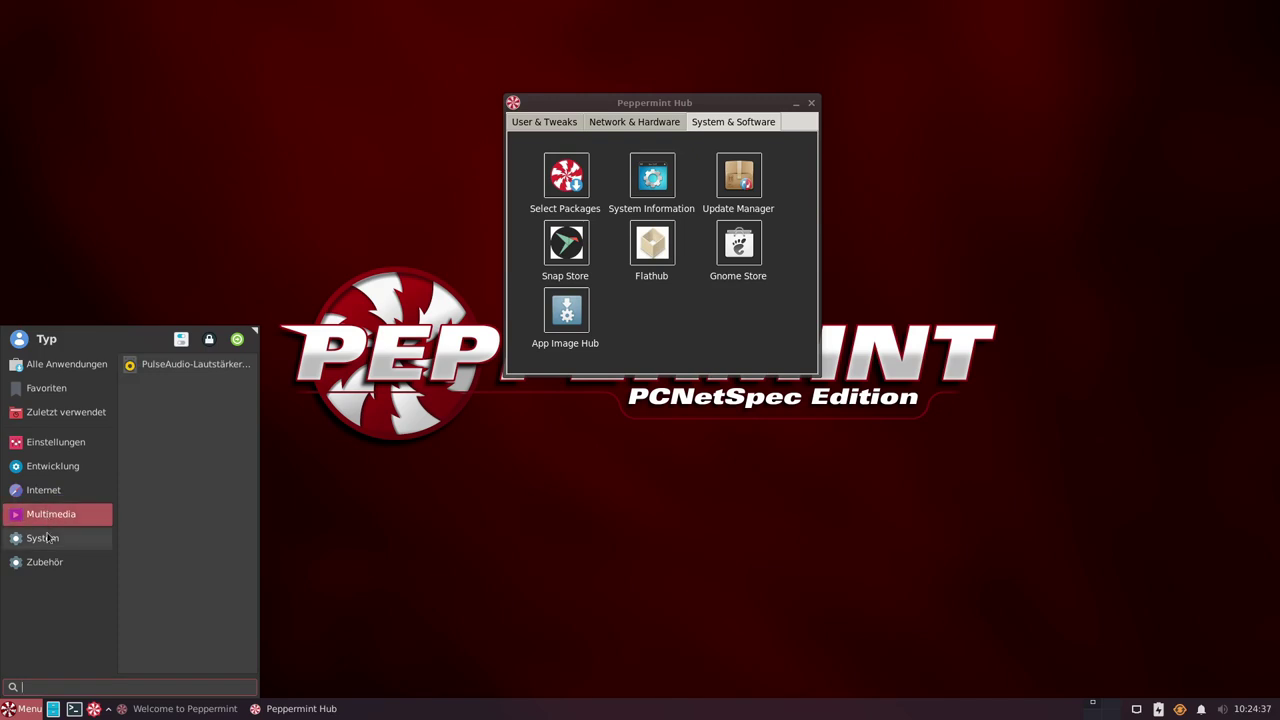
mouse_move(47, 538)
mouse_move(44, 562)
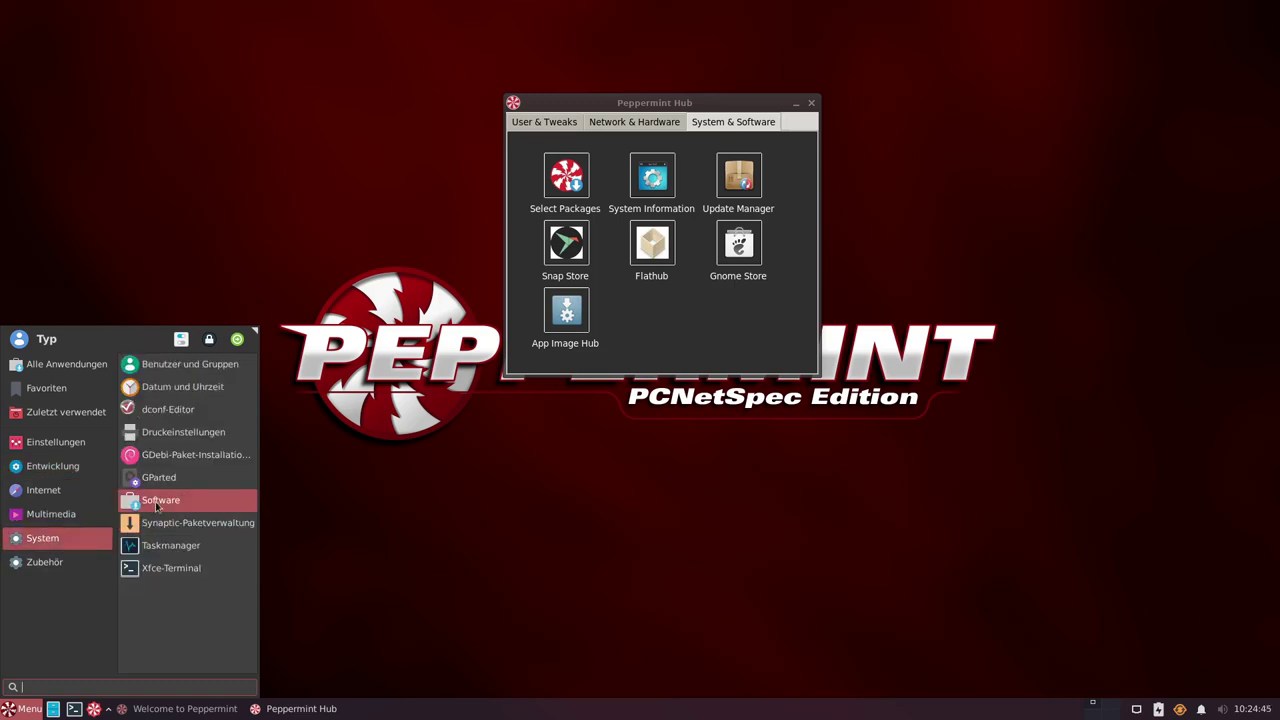
left_click(156, 502)
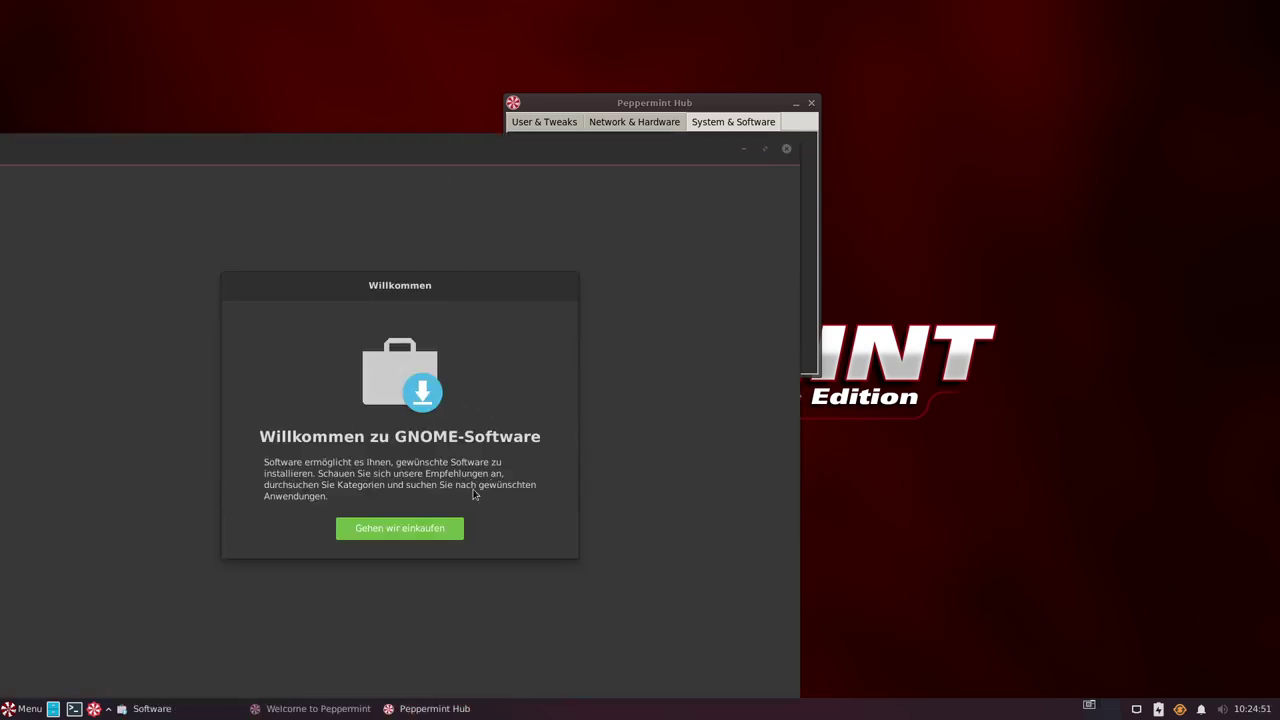
left_click(388, 529)
left_click_drag(429, 154, 577, 40)
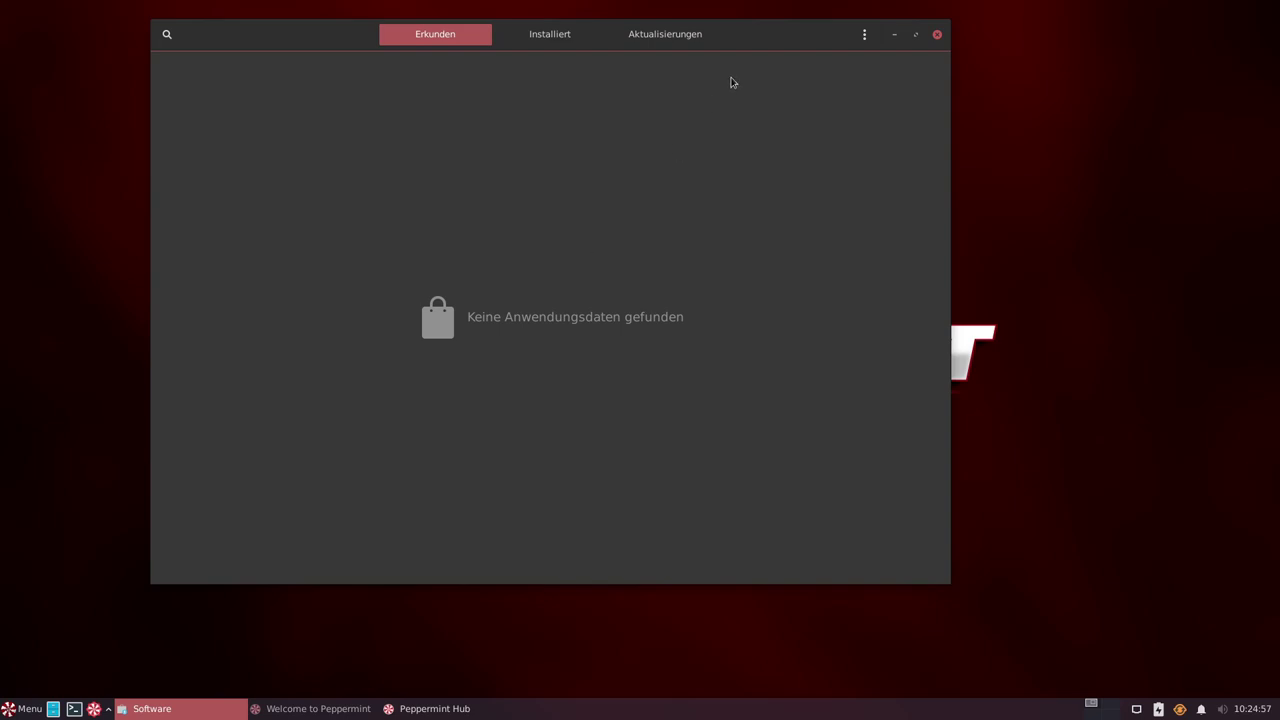
left_click(937, 34)
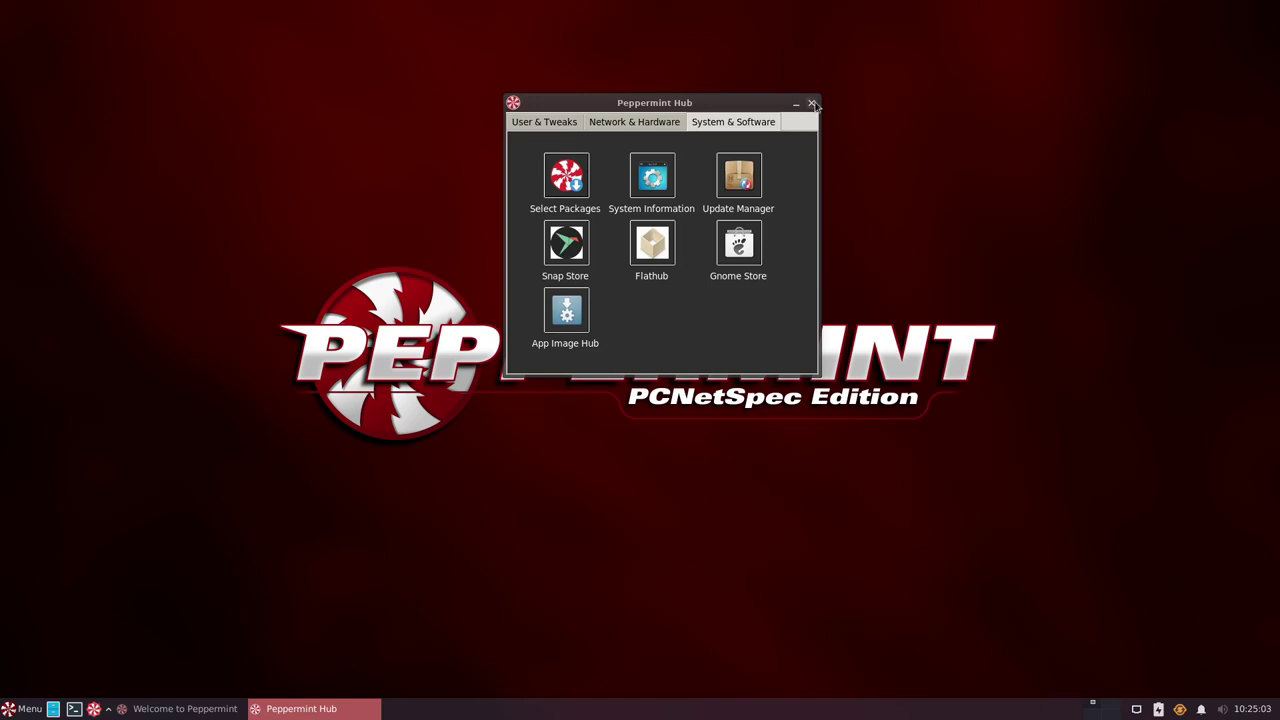
Close Peppermint Hub and restart the computer with Neustarten from the Menu's power options
left_click(812, 104)
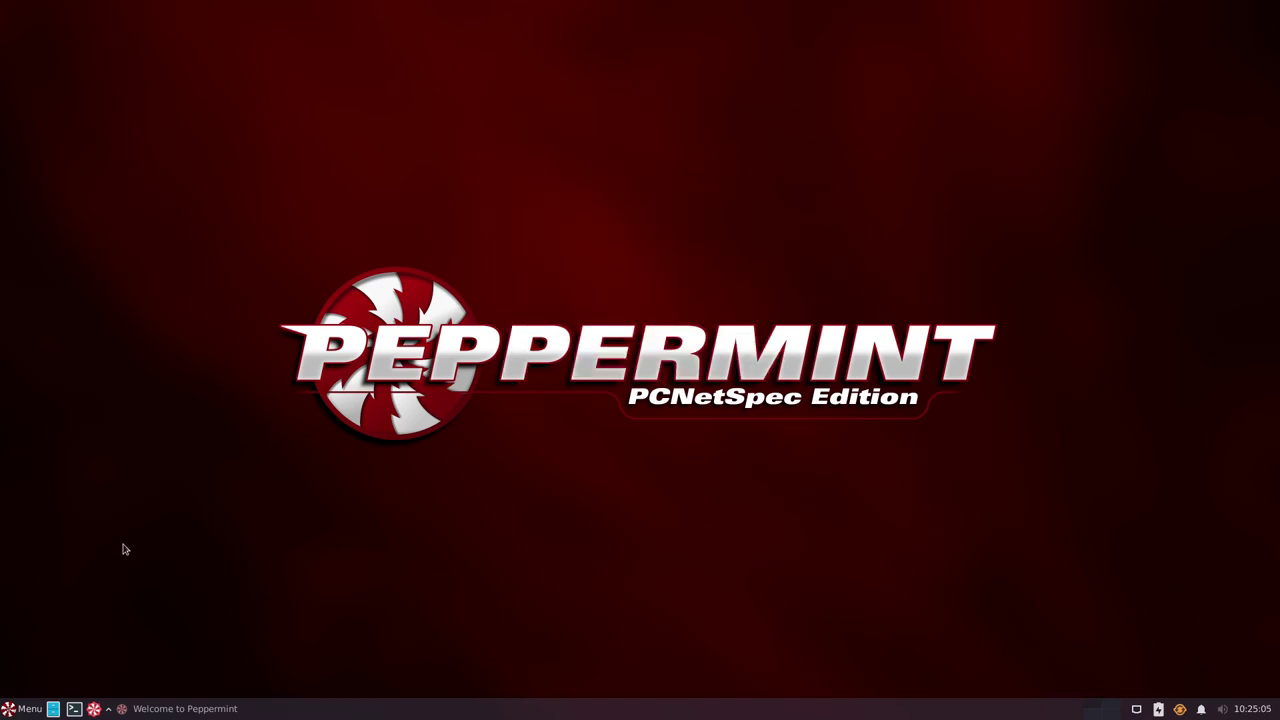
left_click(30, 707)
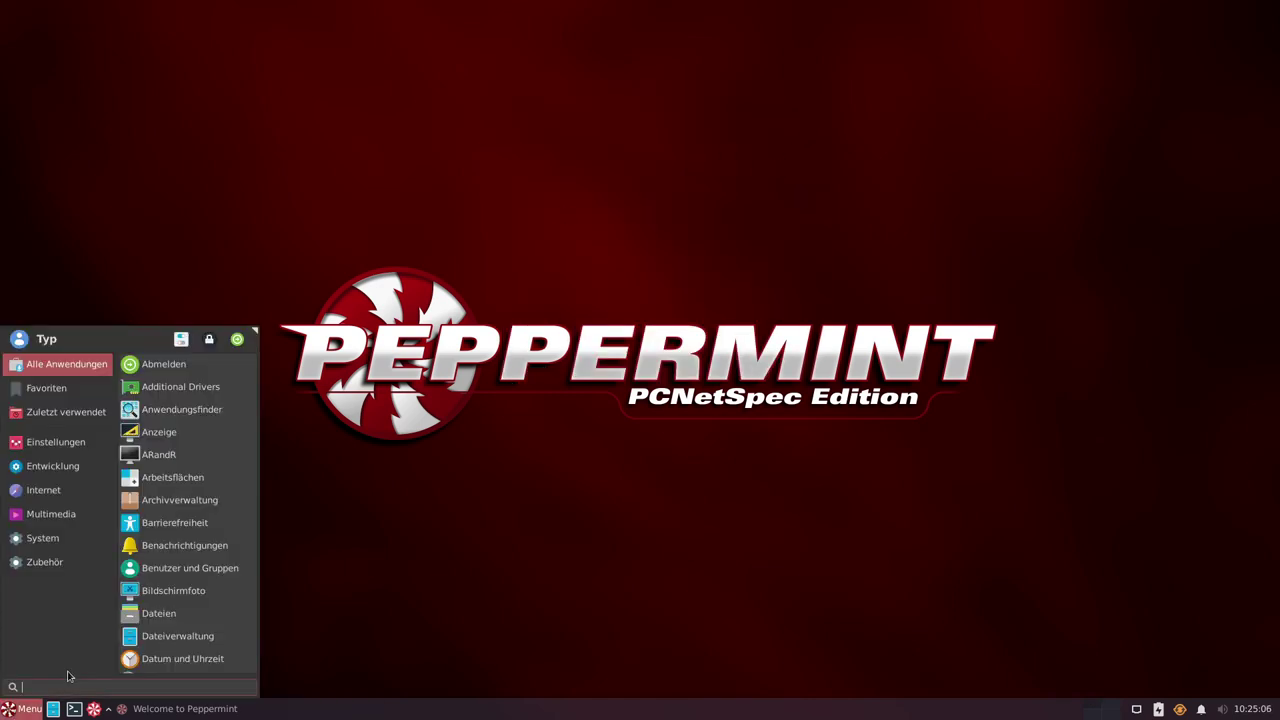
left_click(238, 340)
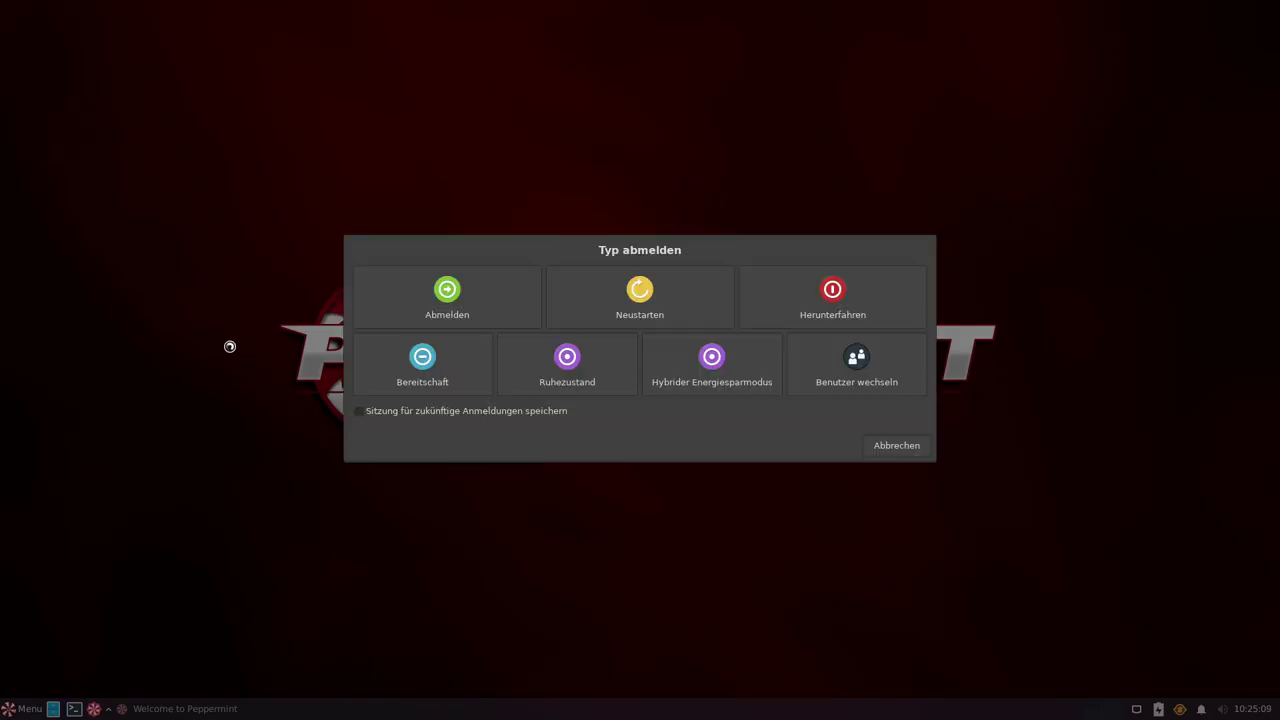
left_click(614, 304)
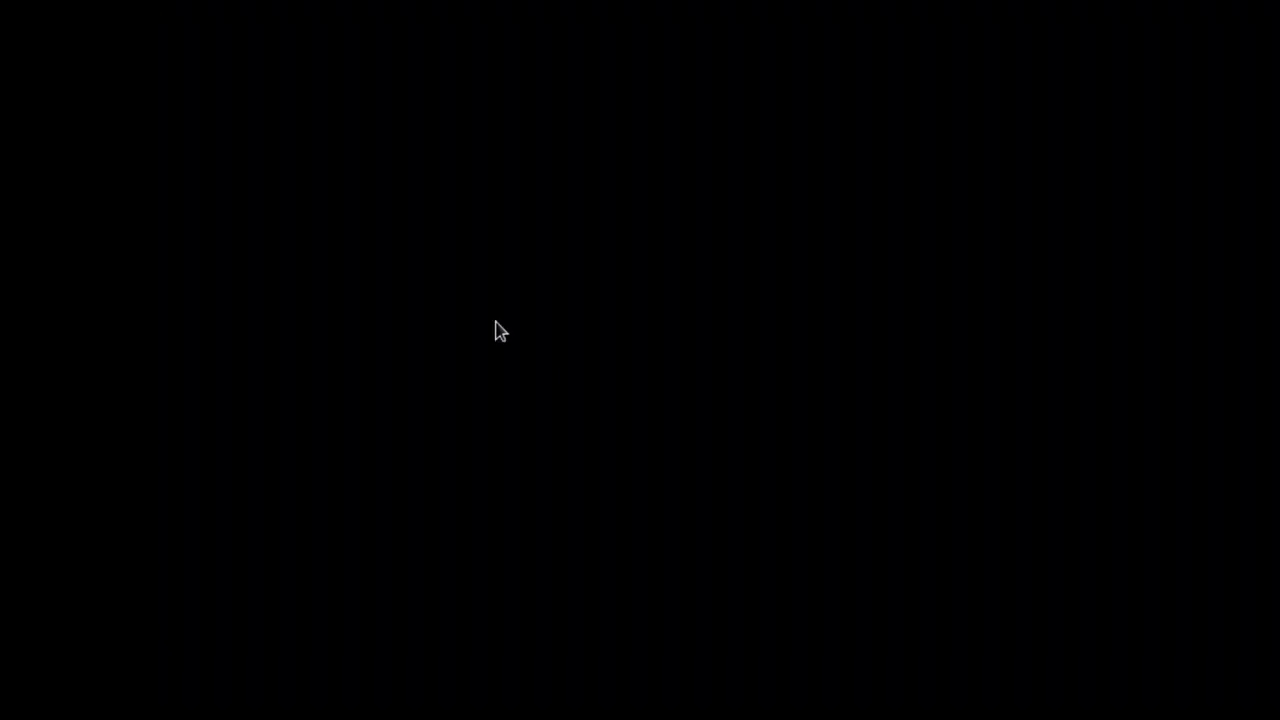
Boot Linux from GRUB and log back in with the account password
key("Return")
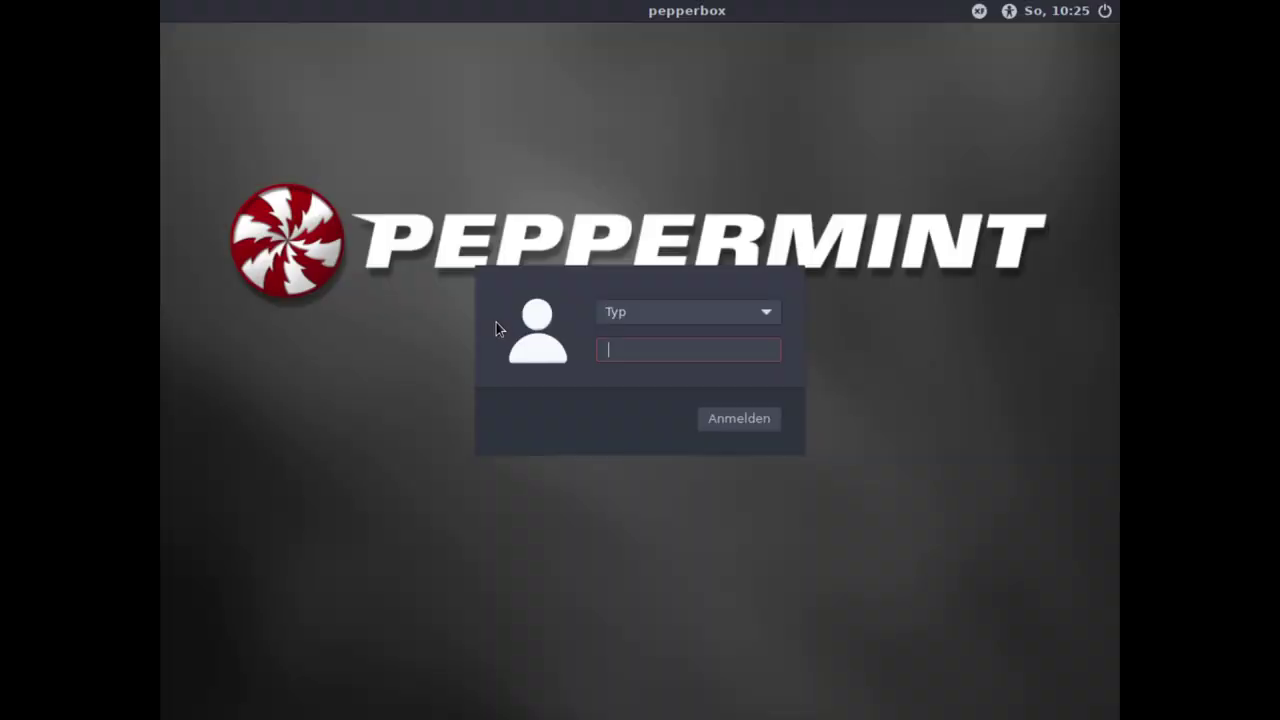
type("****")
key("Return")
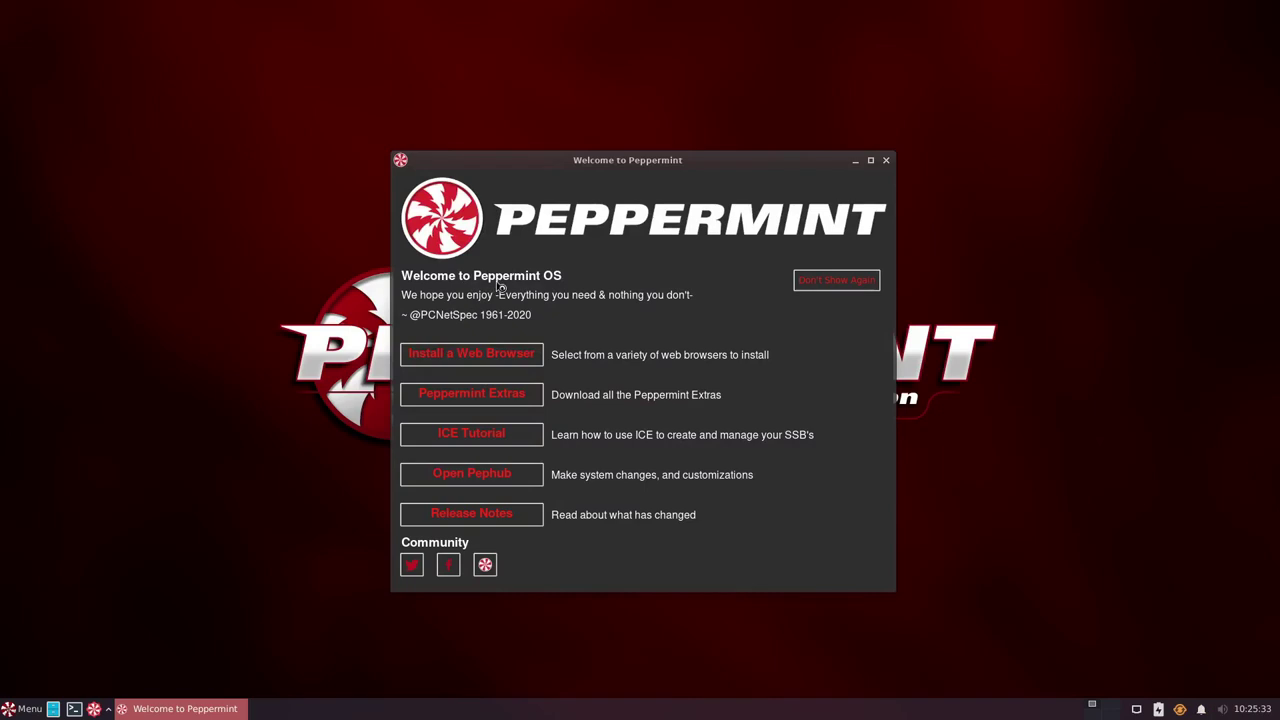
left_click(22, 709)
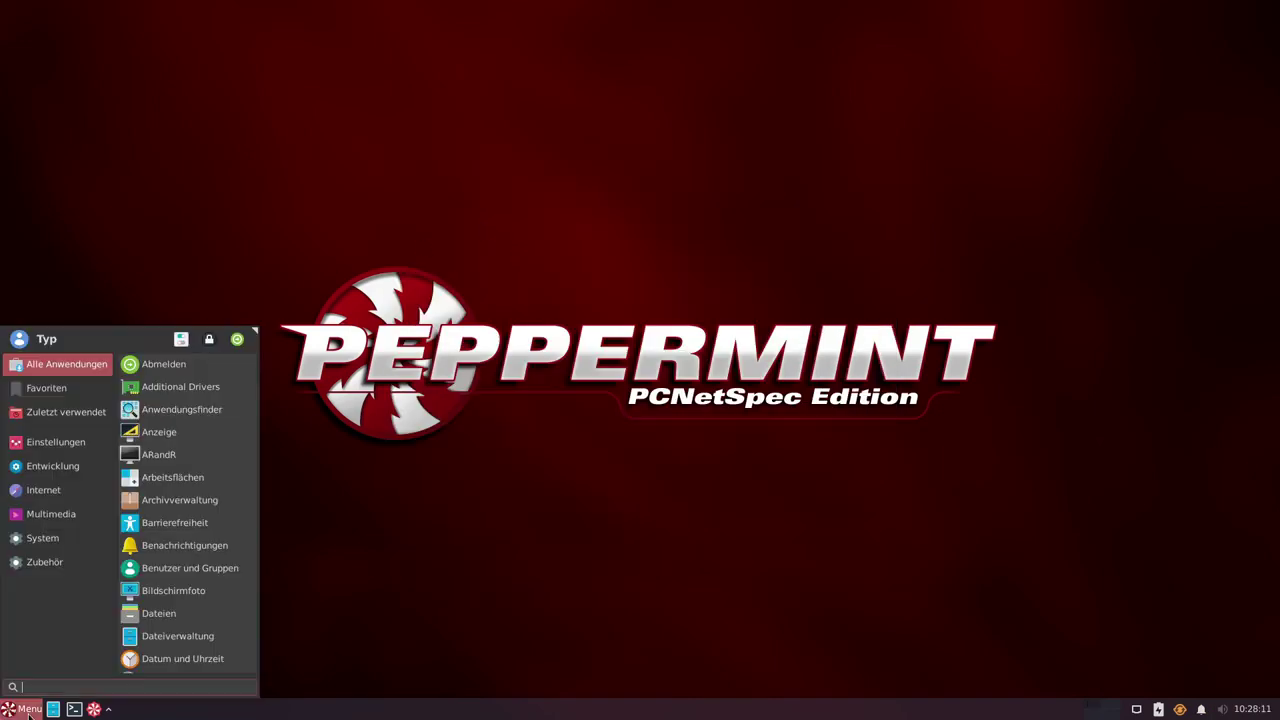
Launch Software from Menu > System and maximize its window
left_click(48, 568)
left_click(42, 538)
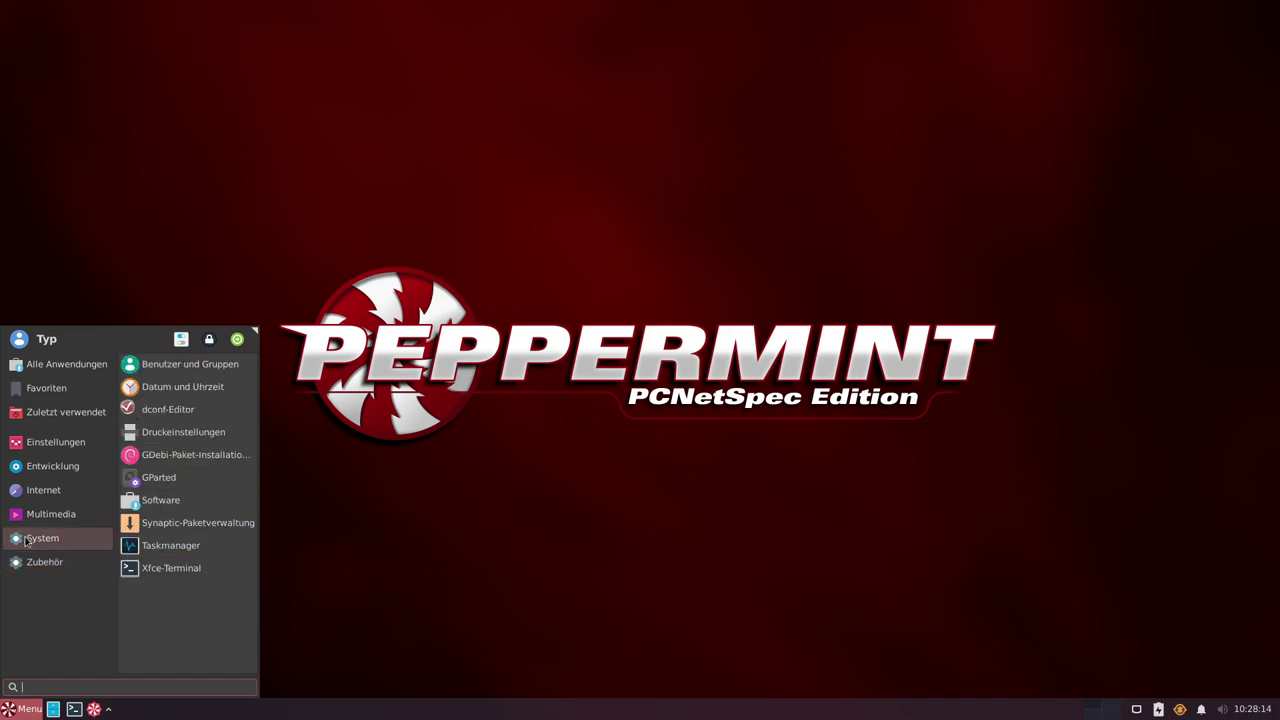
left_click(161, 500)
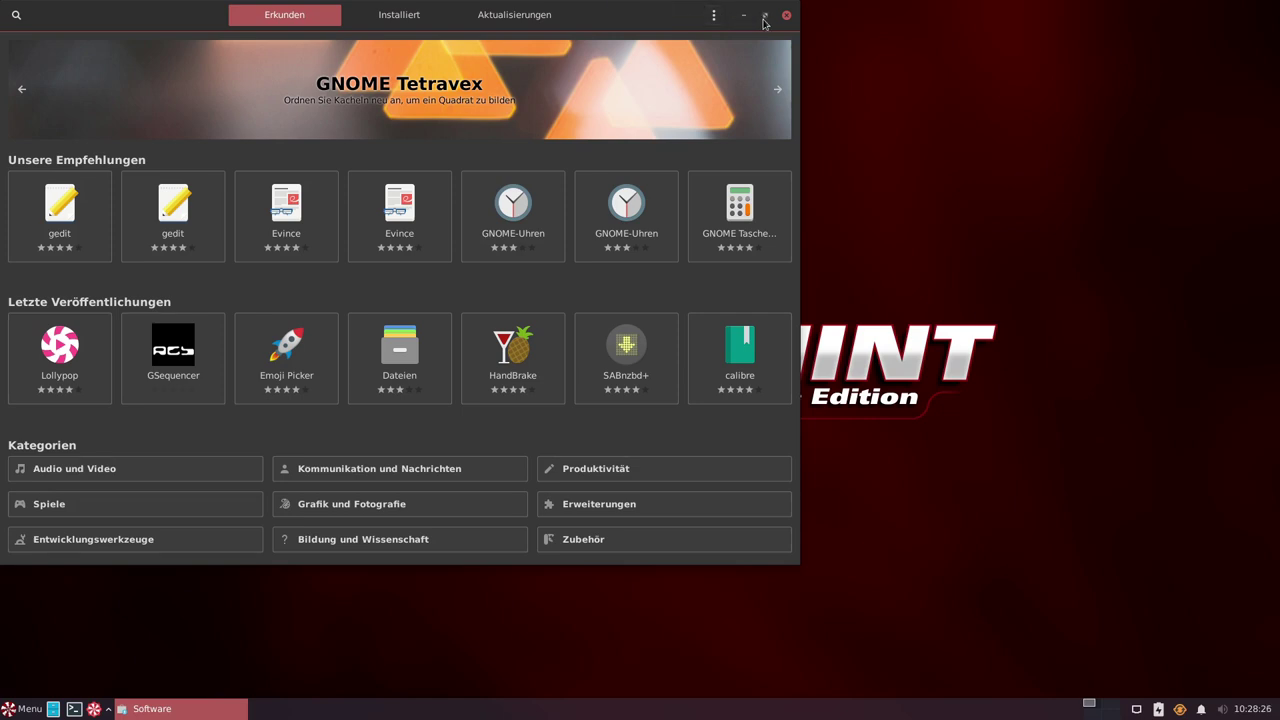
left_click(764, 16)
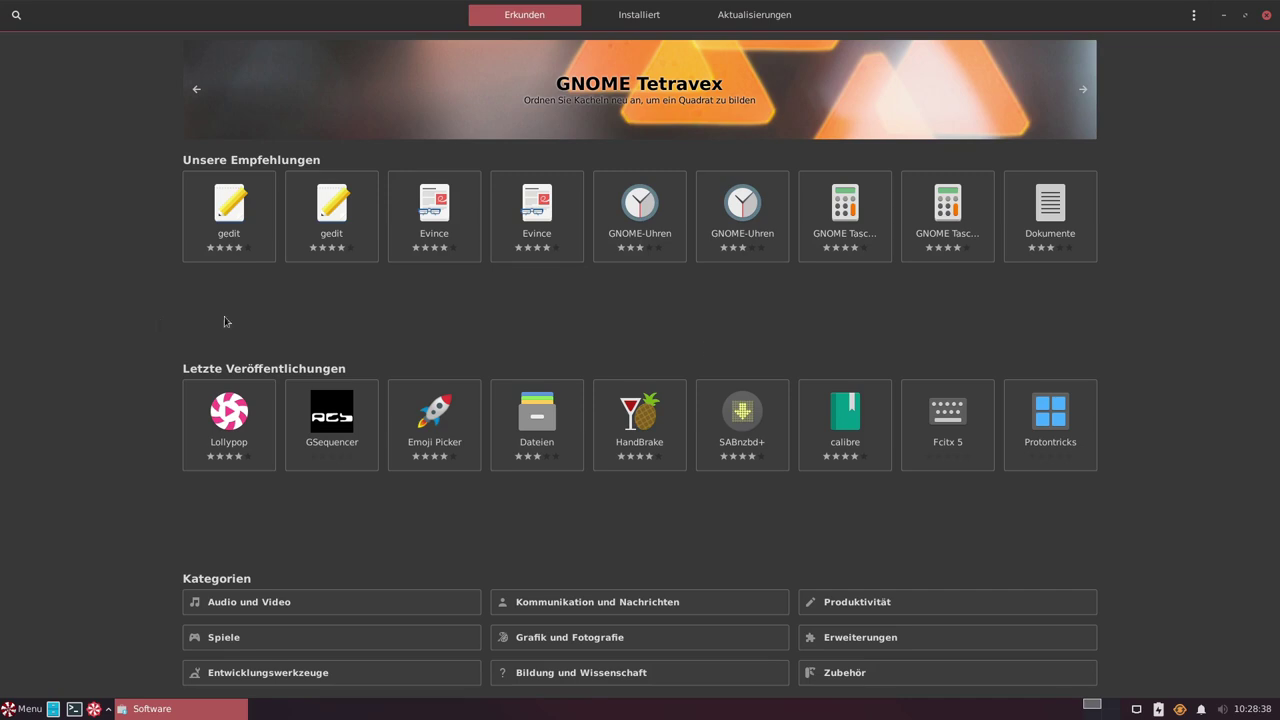
Inspect the GNOME Taschenrechner page, its Quelle sources and debian-stable-main details, then return
left_click(860, 230)
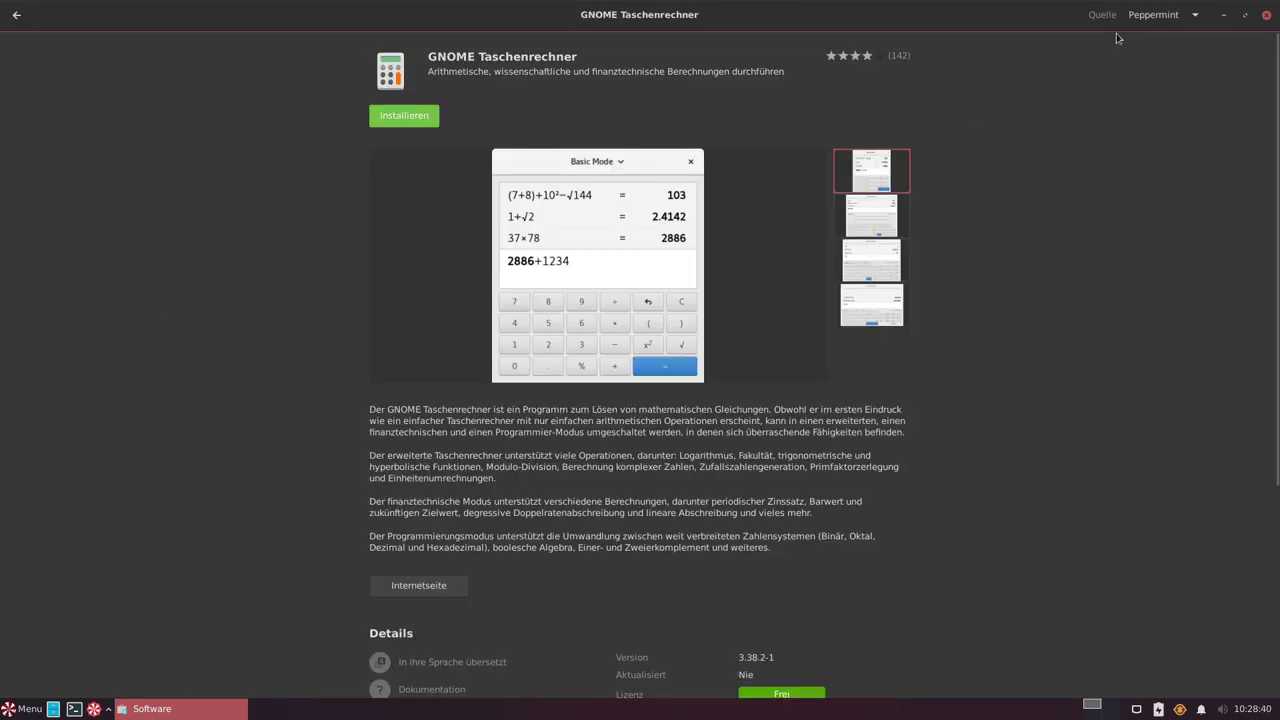
left_click(1178, 16)
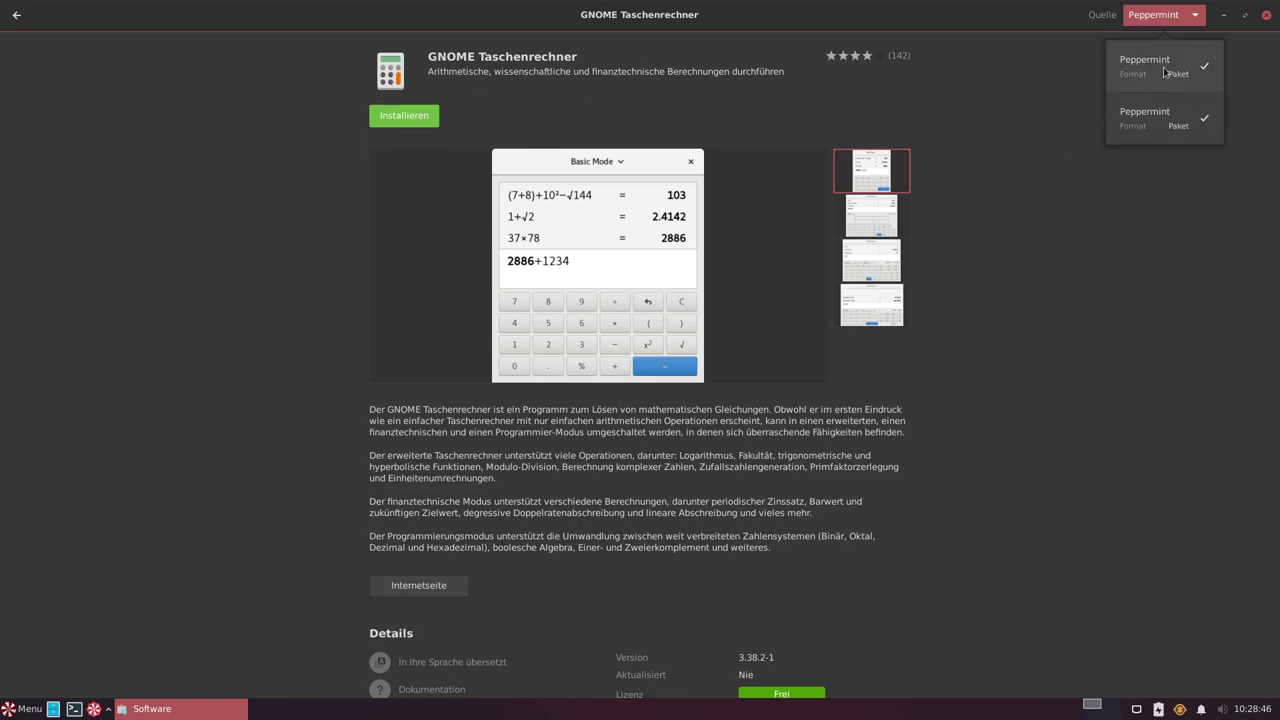
left_click(1051, 211)
scroll(1043, 251, "down", 5)
left_click_drag(756, 396, 853, 412)
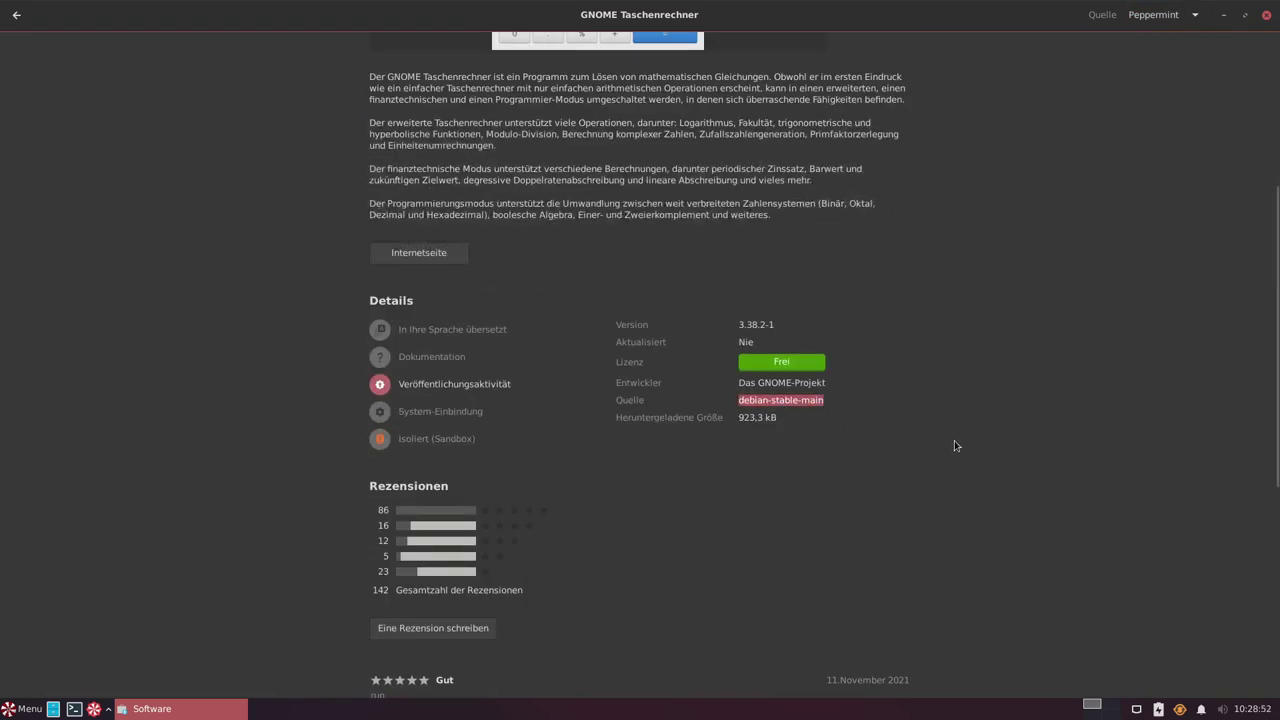
scroll(954, 440, "up", 5)
left_click(16, 14)
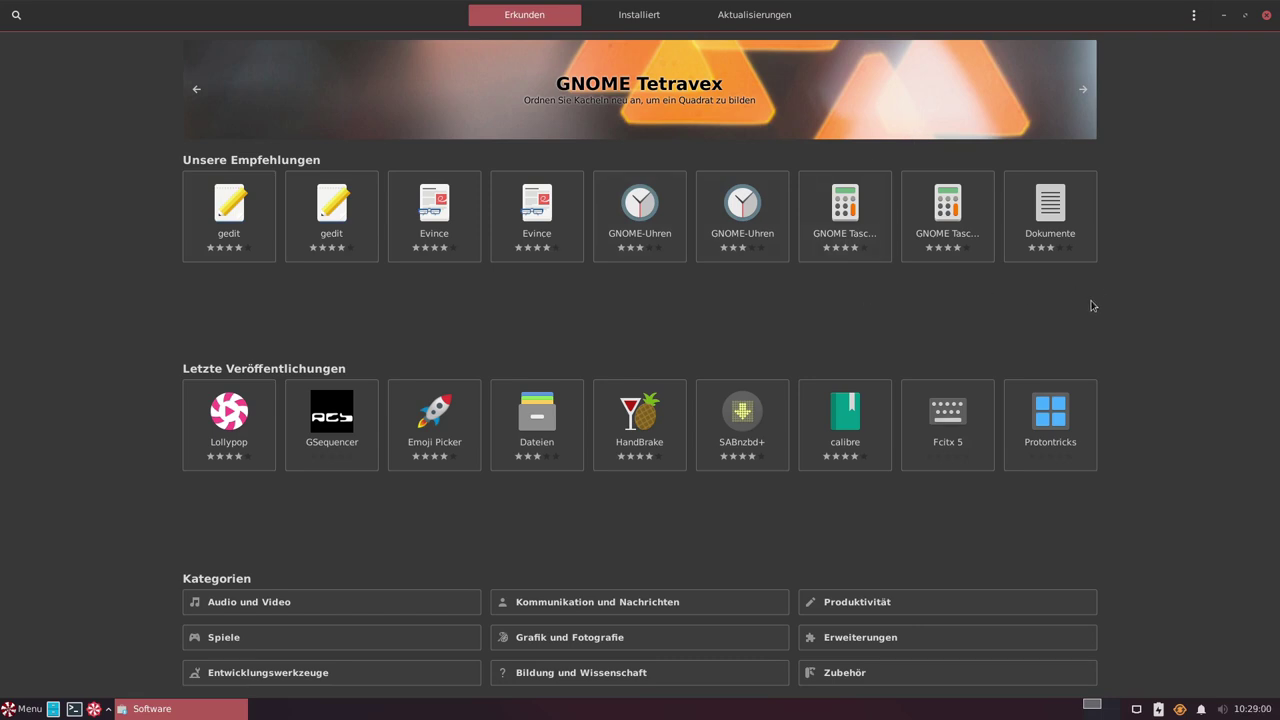
Search the Software catalogue for 'gnome-'
left_click(1194, 20)
left_click(1194, 20)
left_click(16, 14)
type("gnome-")
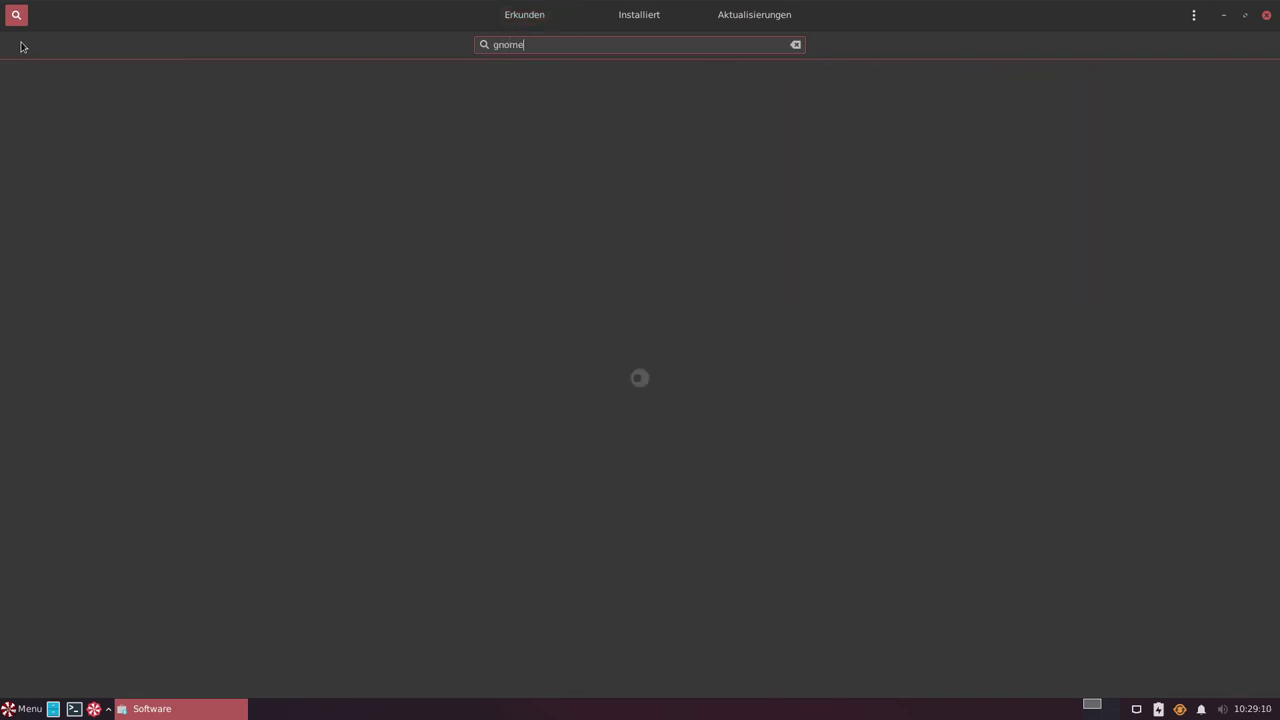
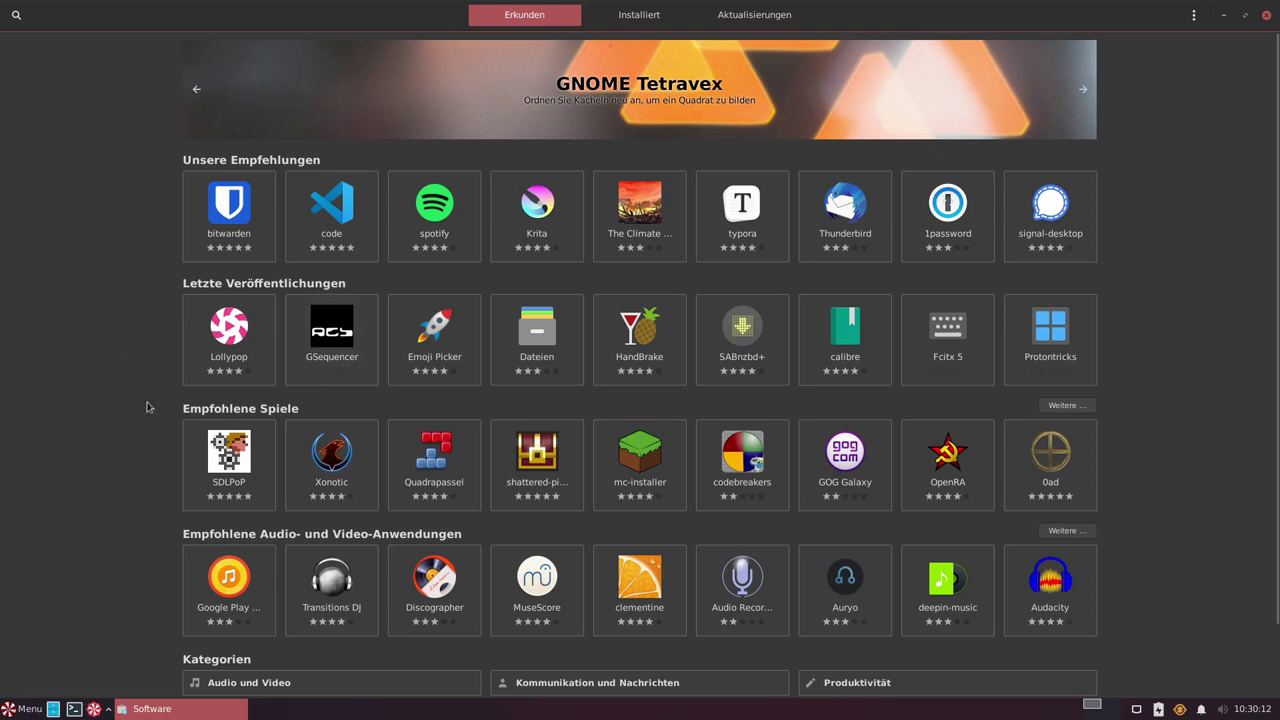
Launch Firefox ESR from the application menu
left_click(22, 708)
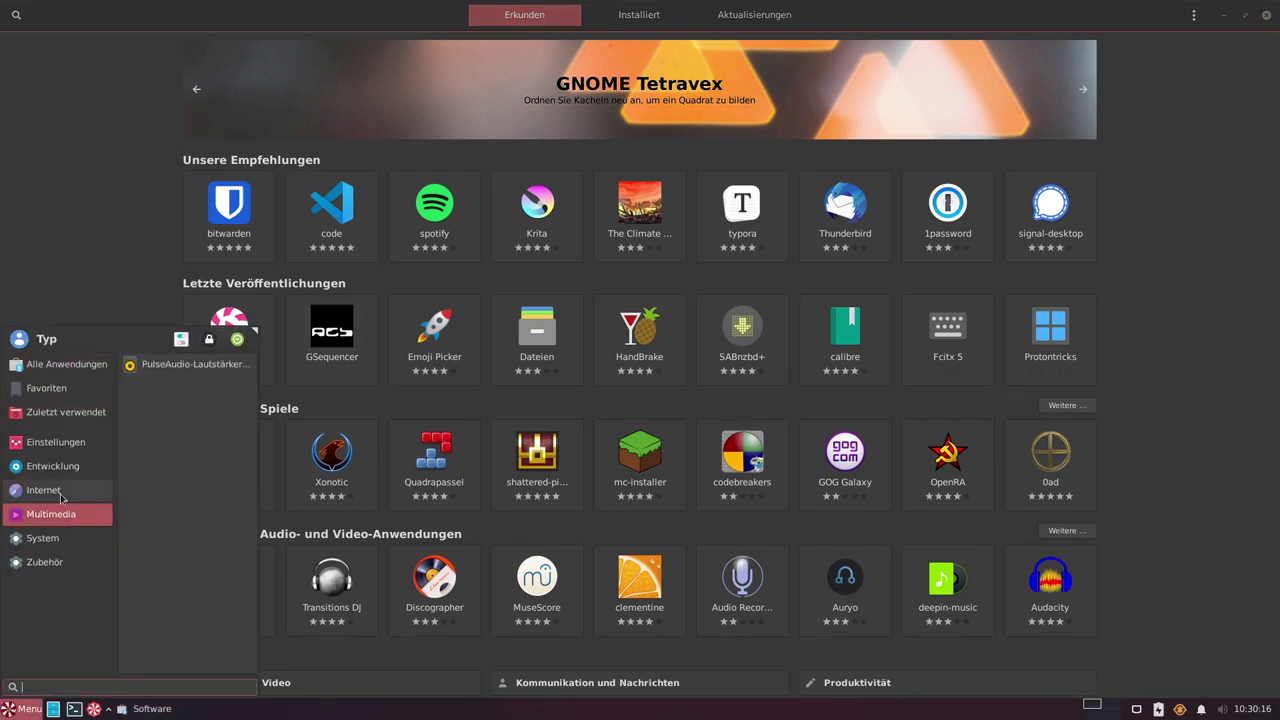
mouse_move(45, 490)
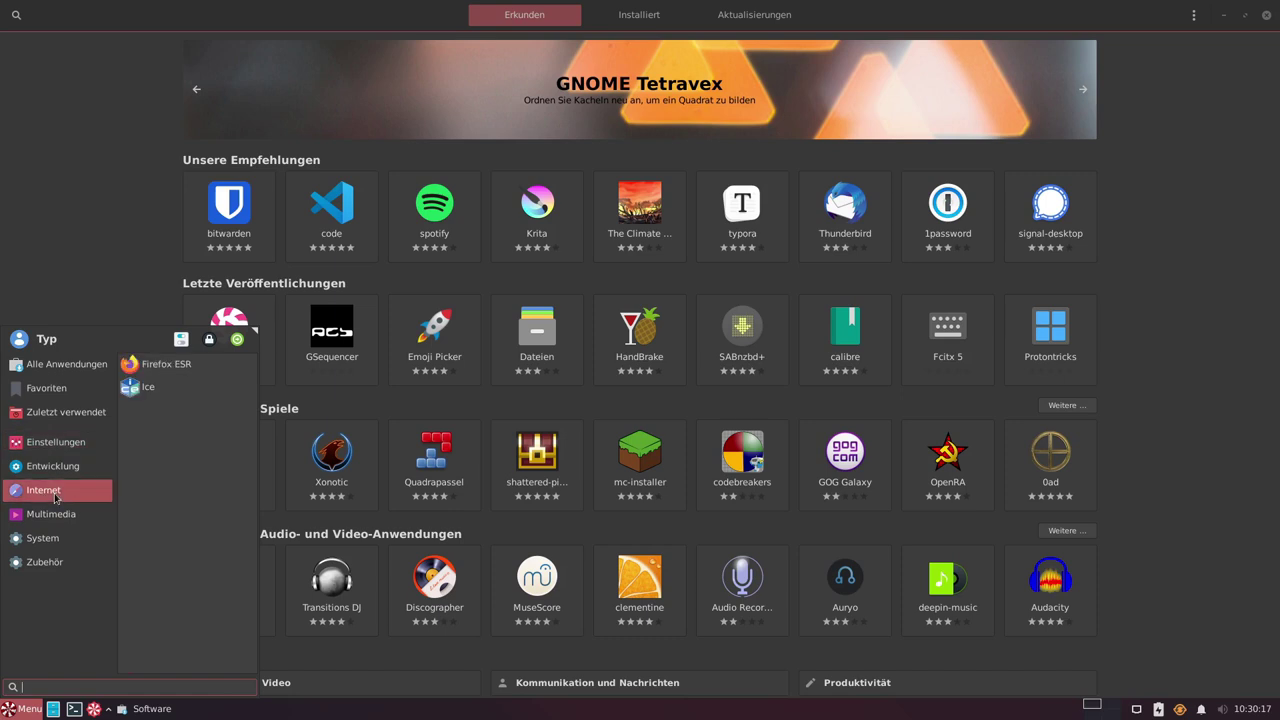
left_click(158, 364)
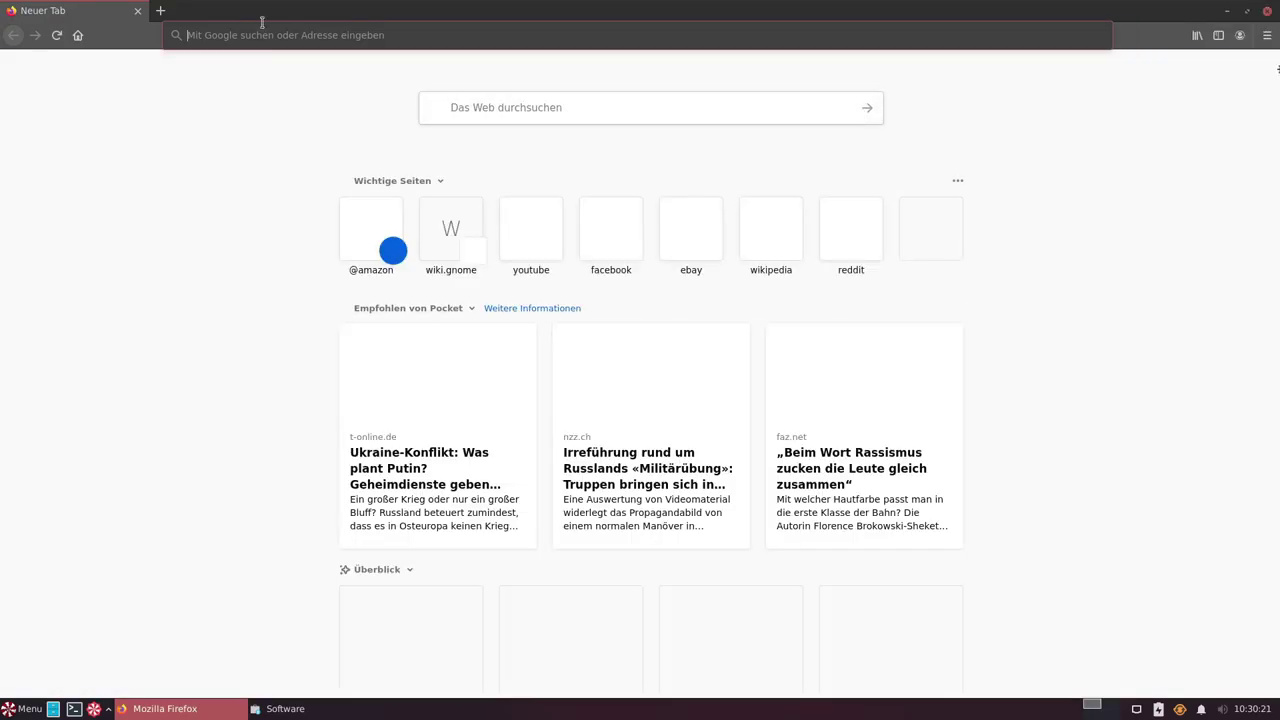
Load flatpak.org and go to its Quick Setup page listing Linux distributions
left_click(258, 35)
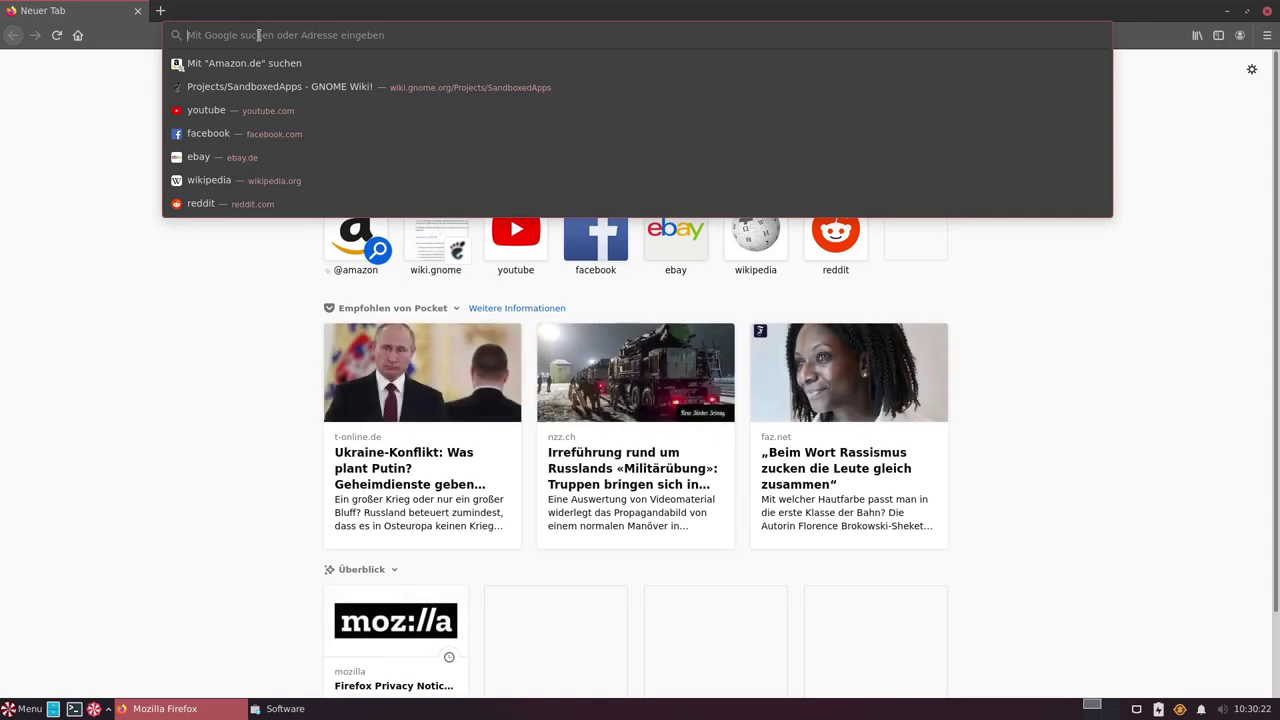
type("flatpak")
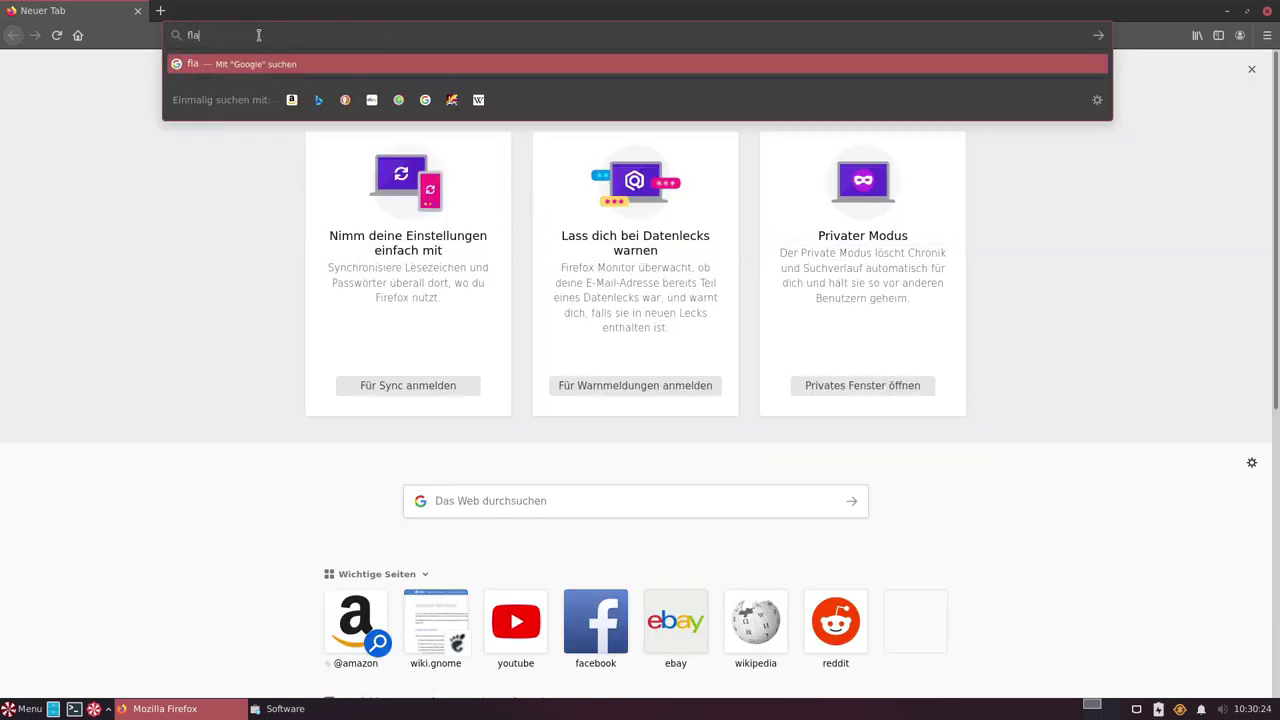
type(".org")
key("Return")
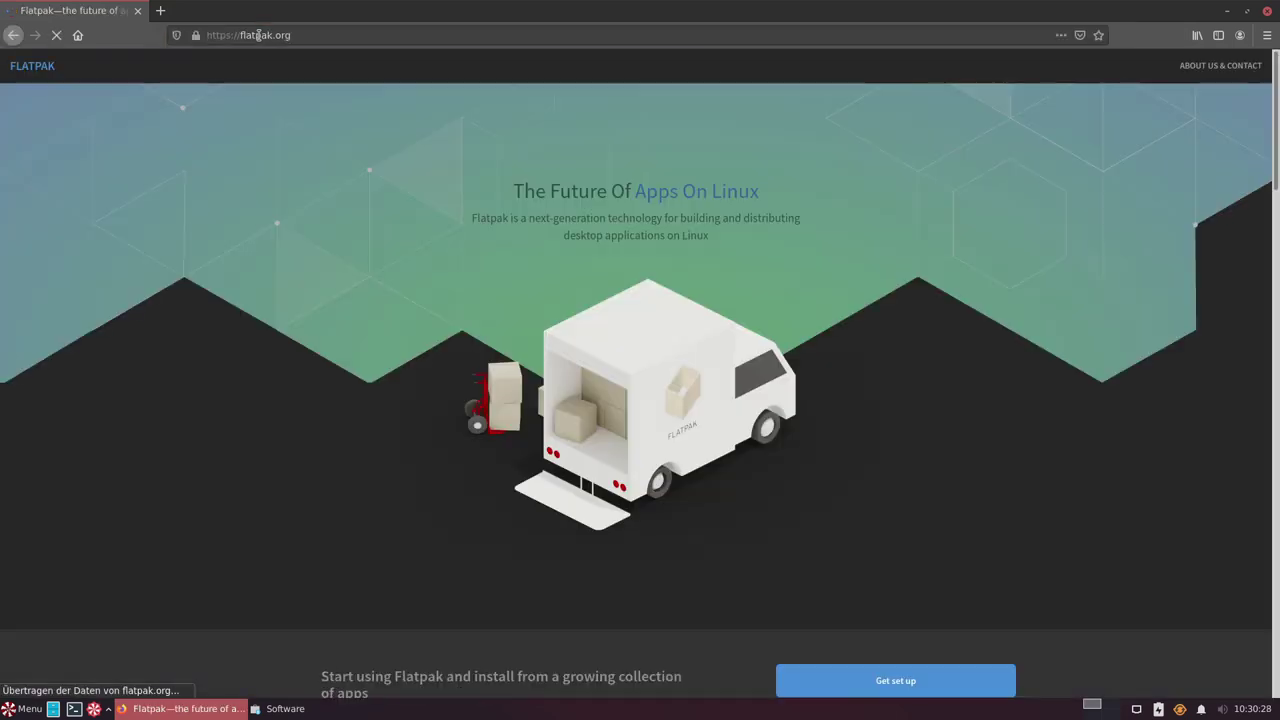
scroll(655, 299, "down", 4)
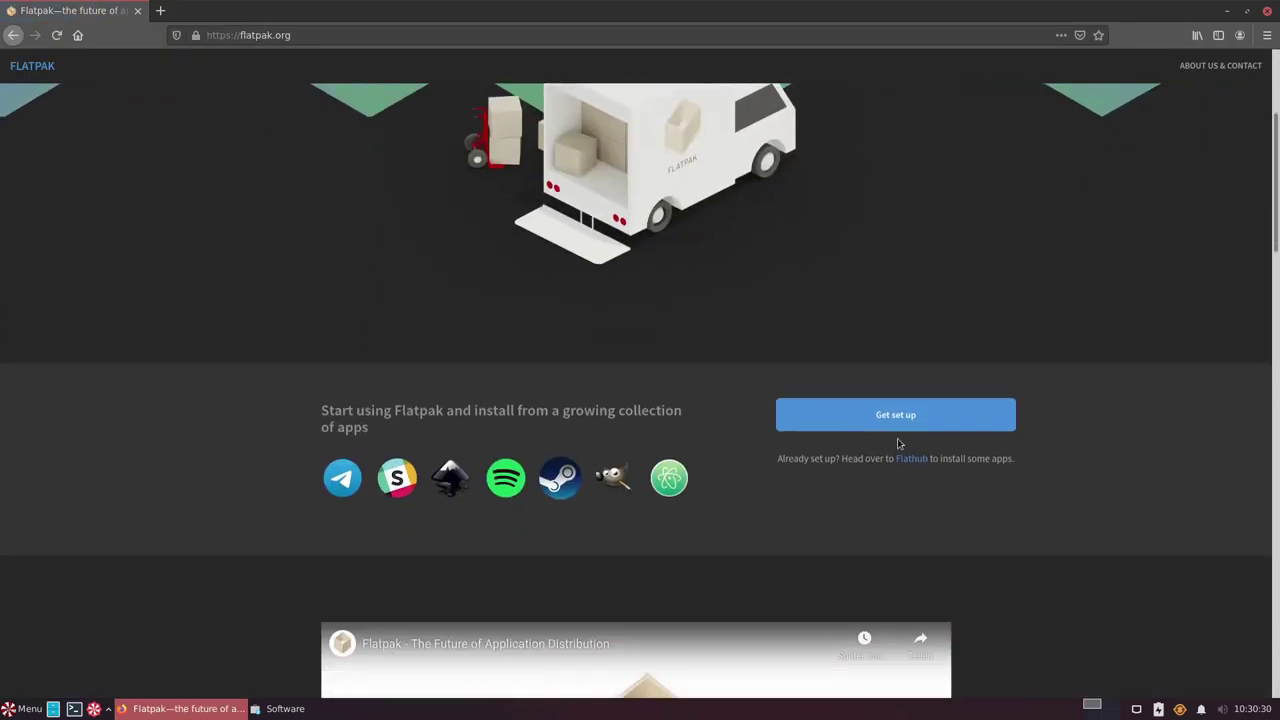
left_click(889, 427)
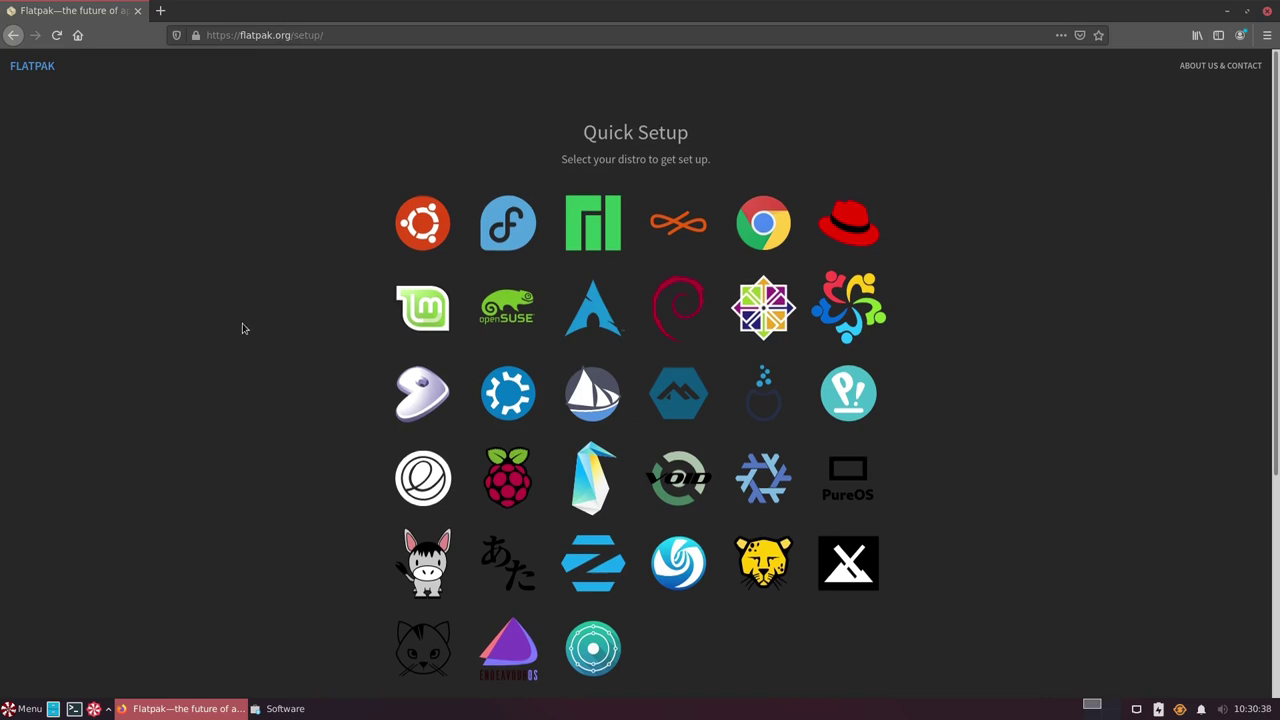
scroll(240, 326, "down", 1)
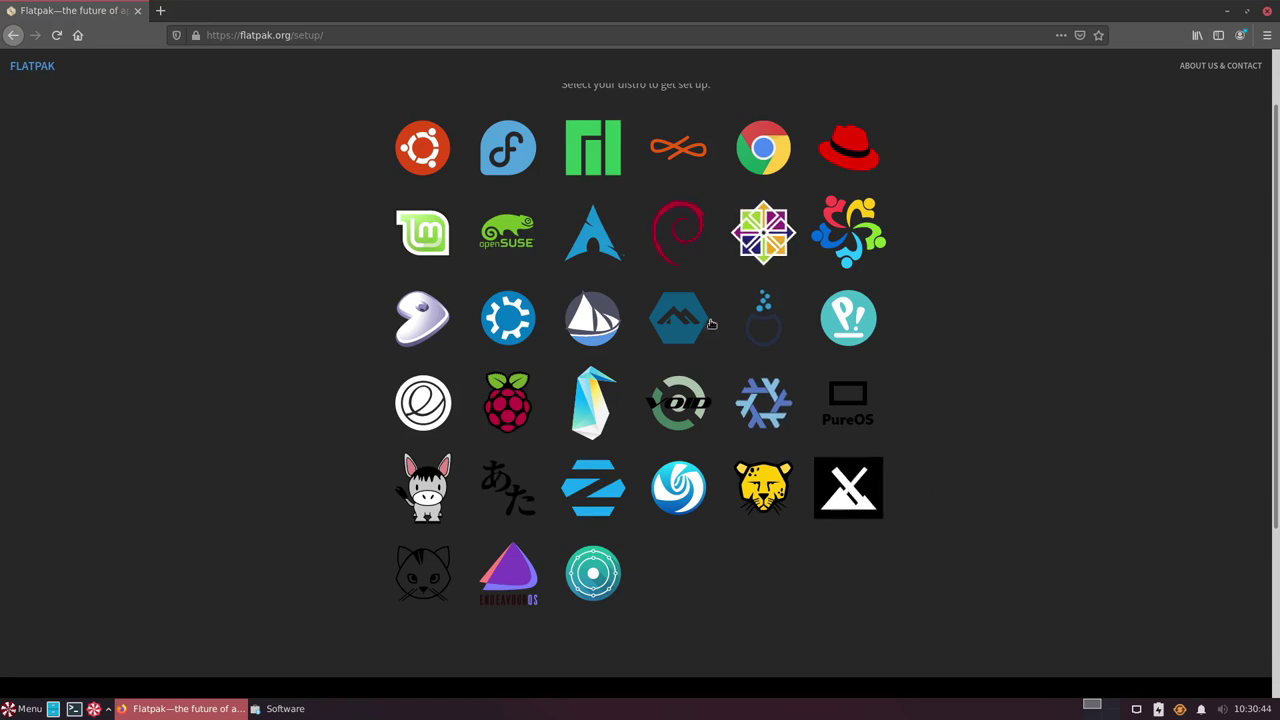
Open the Debian setup instructions and select the apt install gnome-software-plugin-flatpak command
left_click(683, 232)
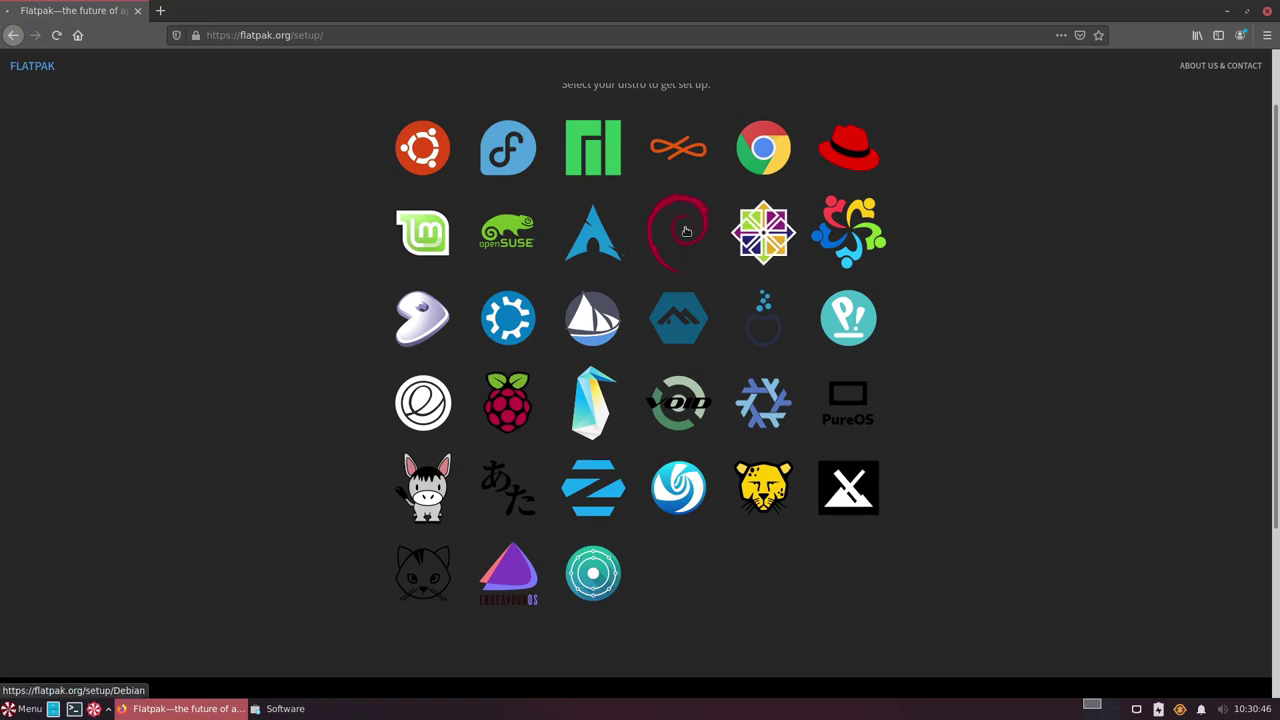
scroll(680, 260, "down", 2)
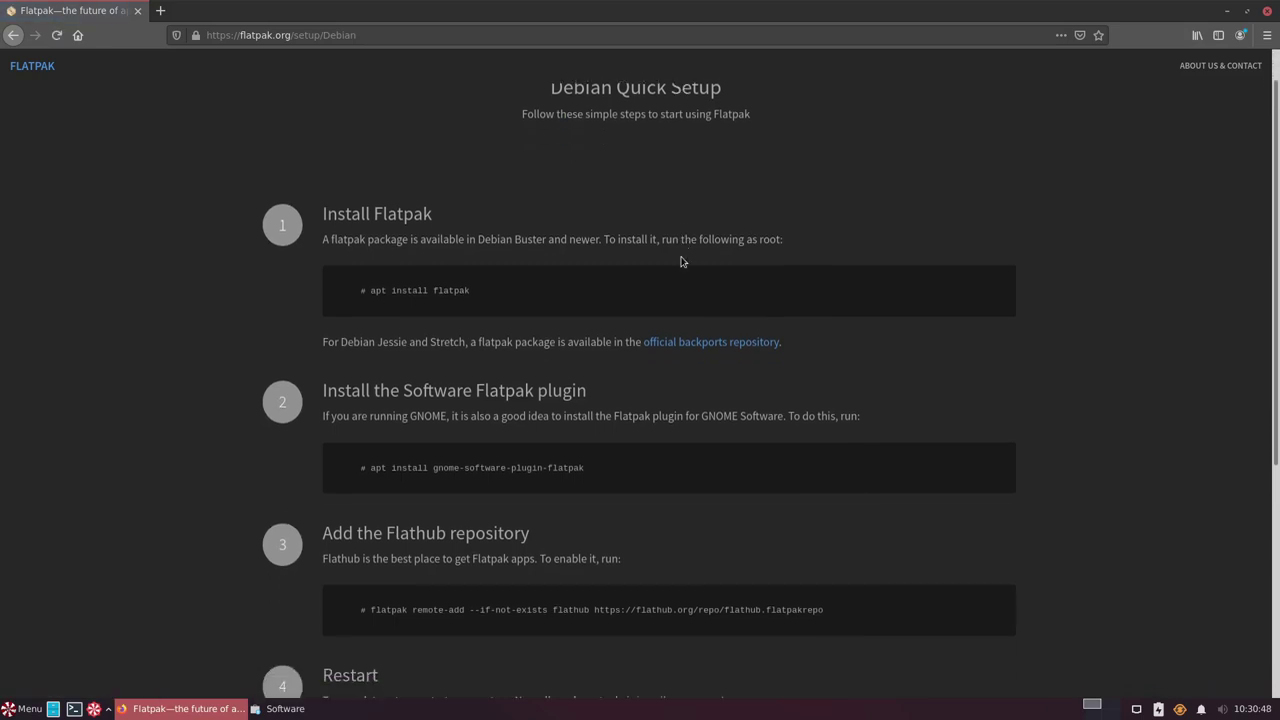
scroll(500, 250, "up", 1)
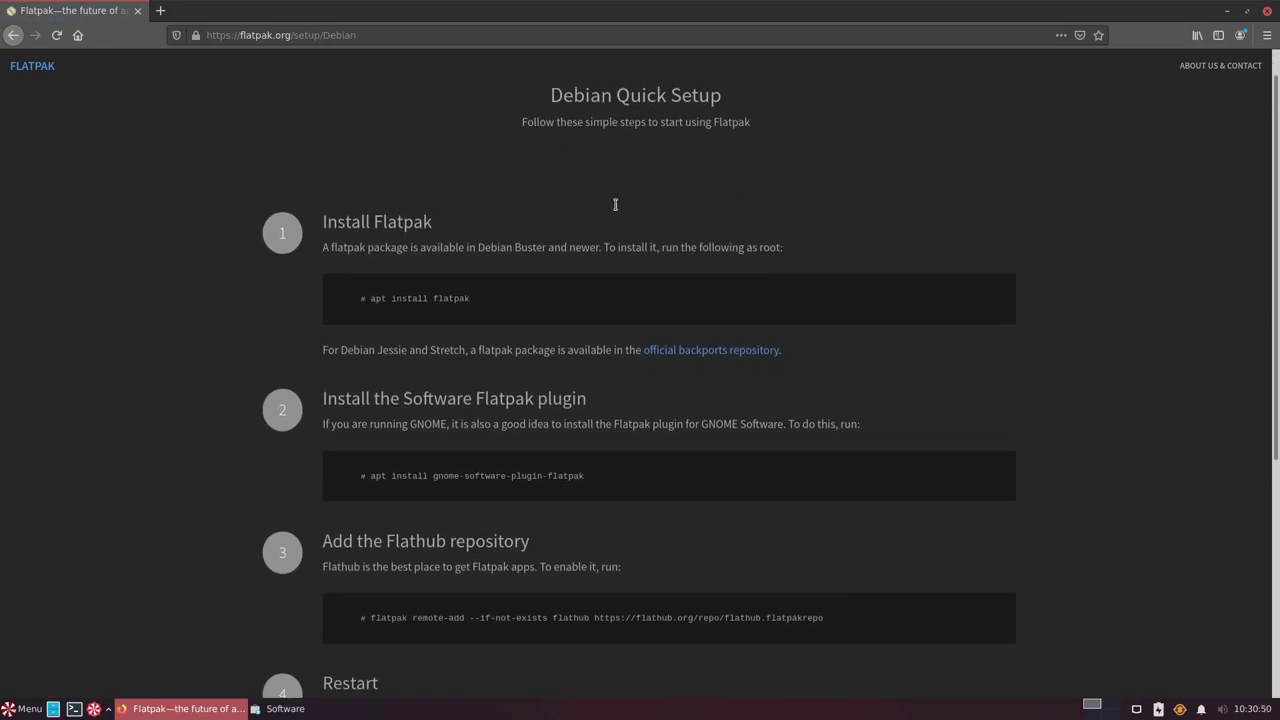
scroll(540, 135, "down", 1)
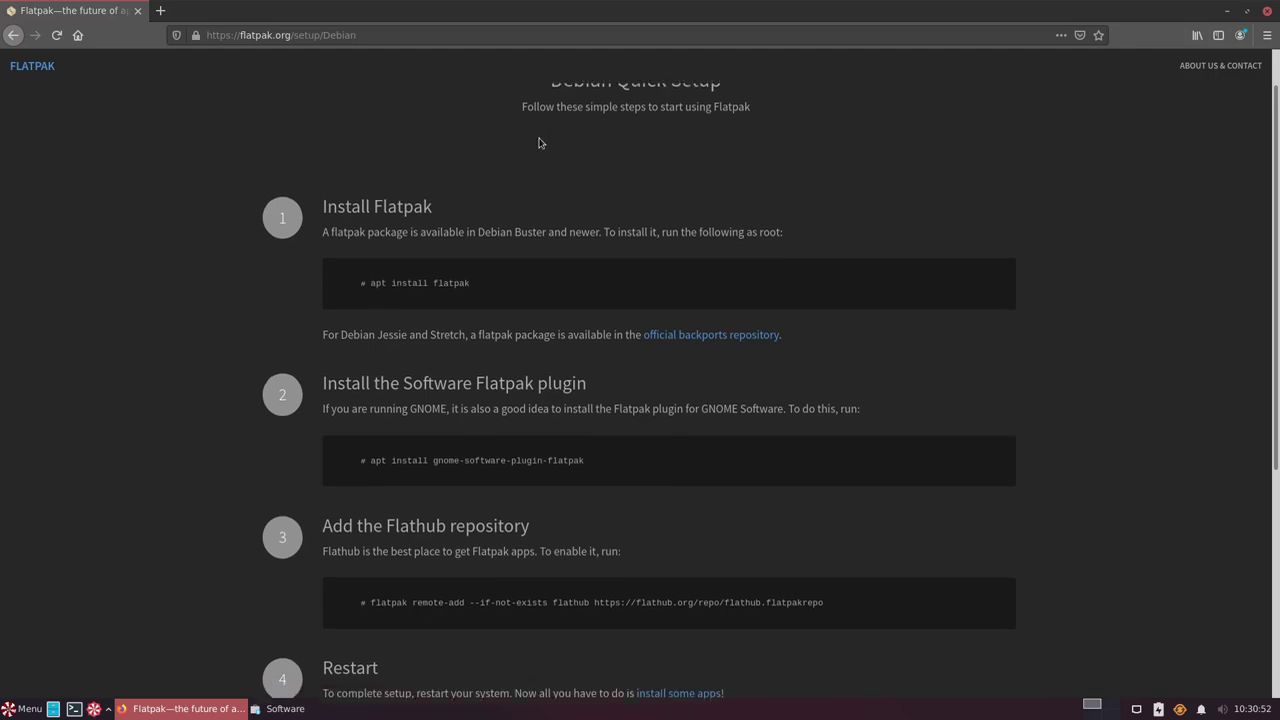
double_click(467, 258)
left_click(466, 258)
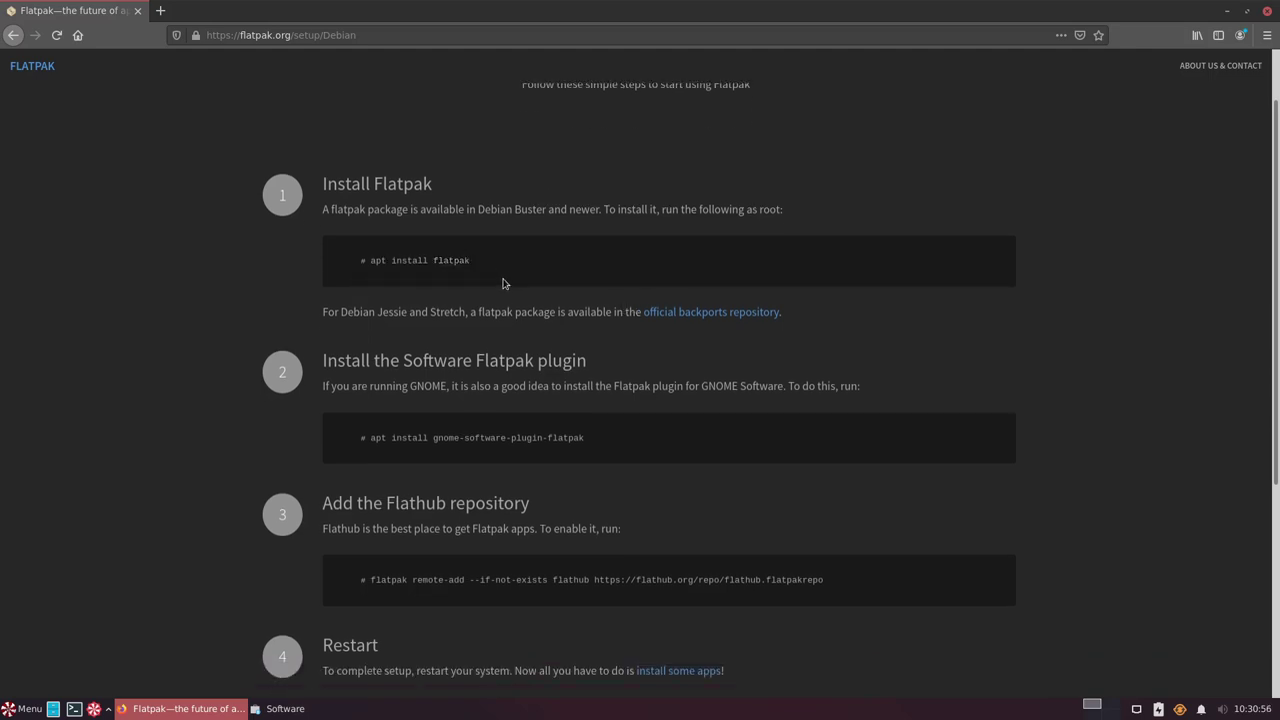
scroll(503, 284, "down", 3)
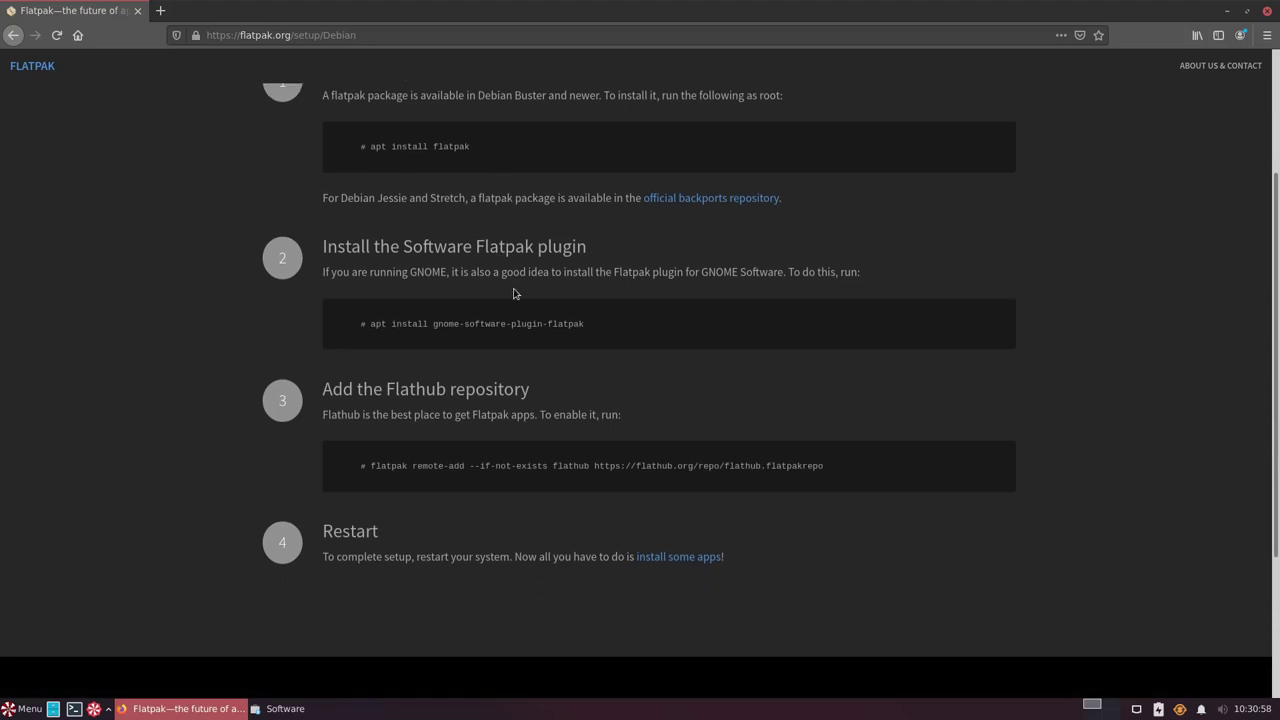
left_click_drag(371, 324, 588, 330)
key("ctrl+c")
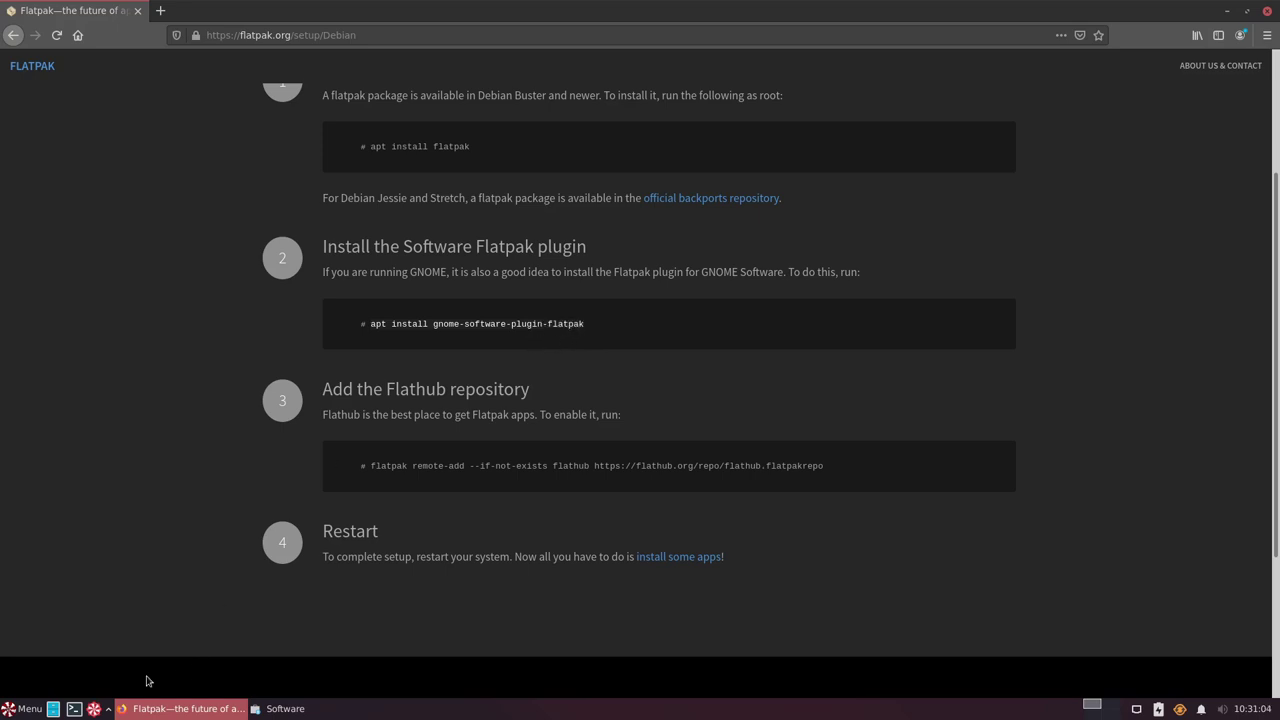
In a terminal with enlarged text, paste the plugin install command and prefix it with sudo
left_click(75, 710)
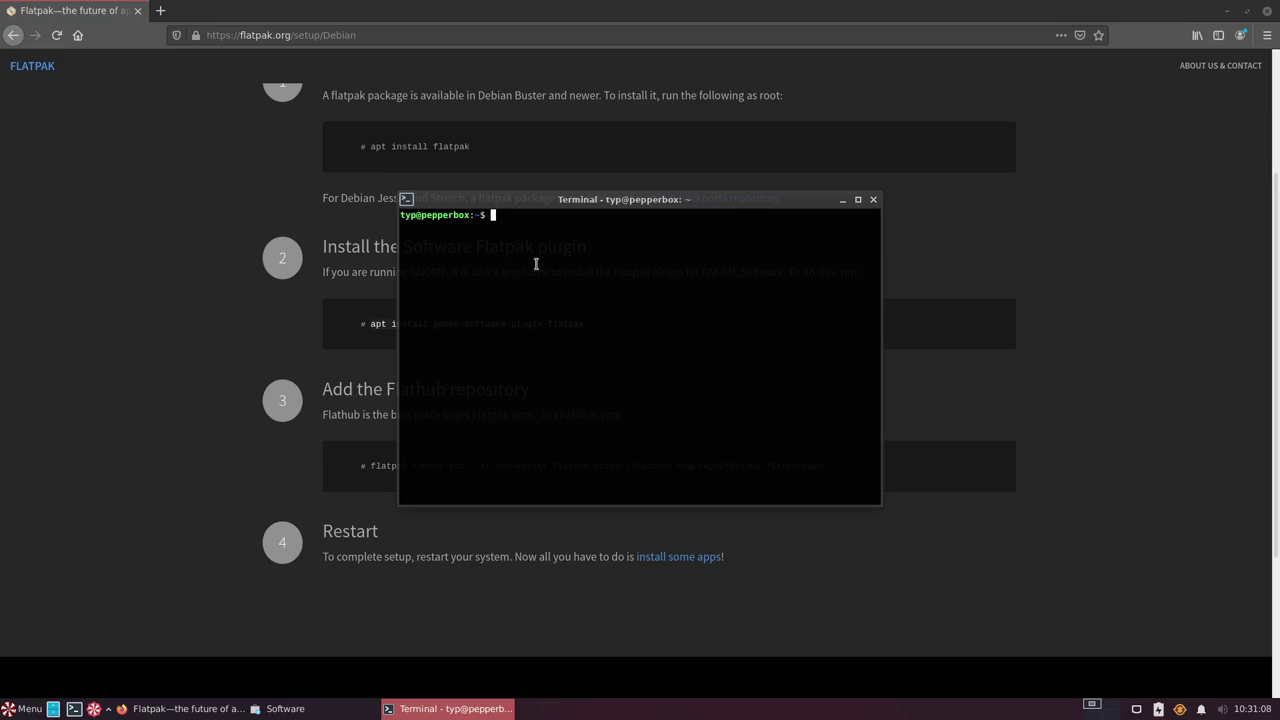
key("ctrl+plus")
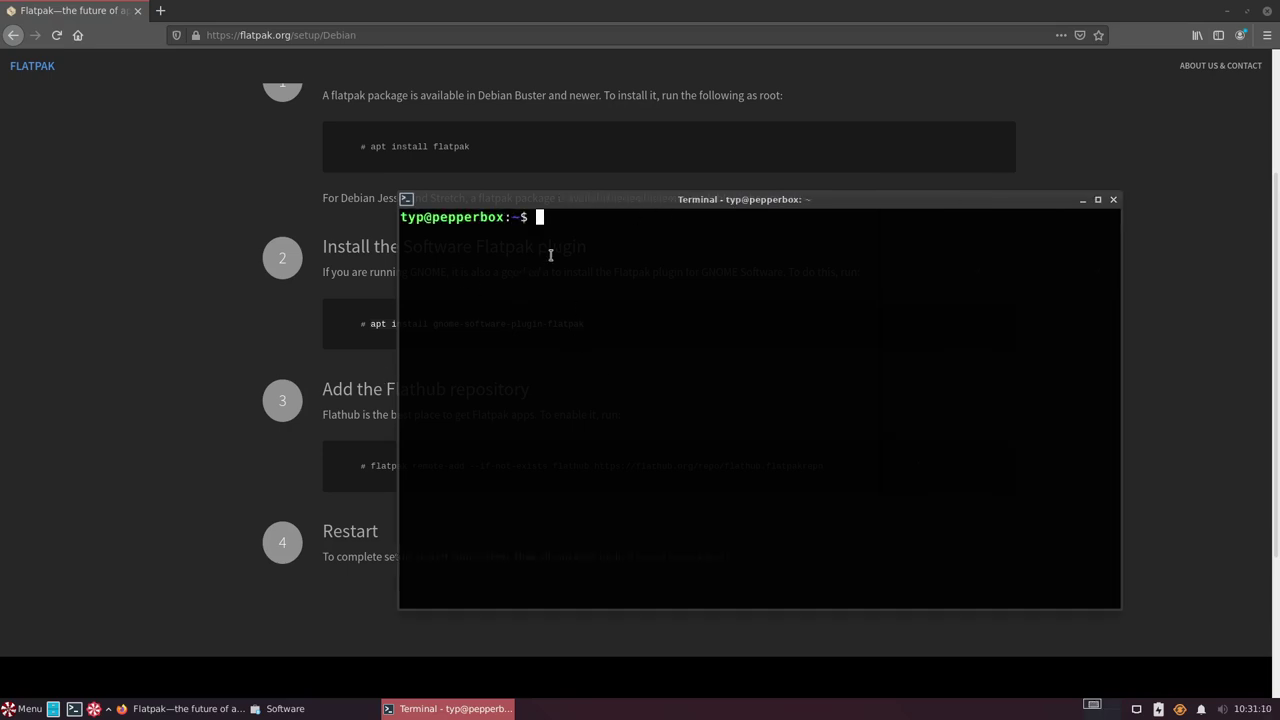
key("ctrl+shift+v")
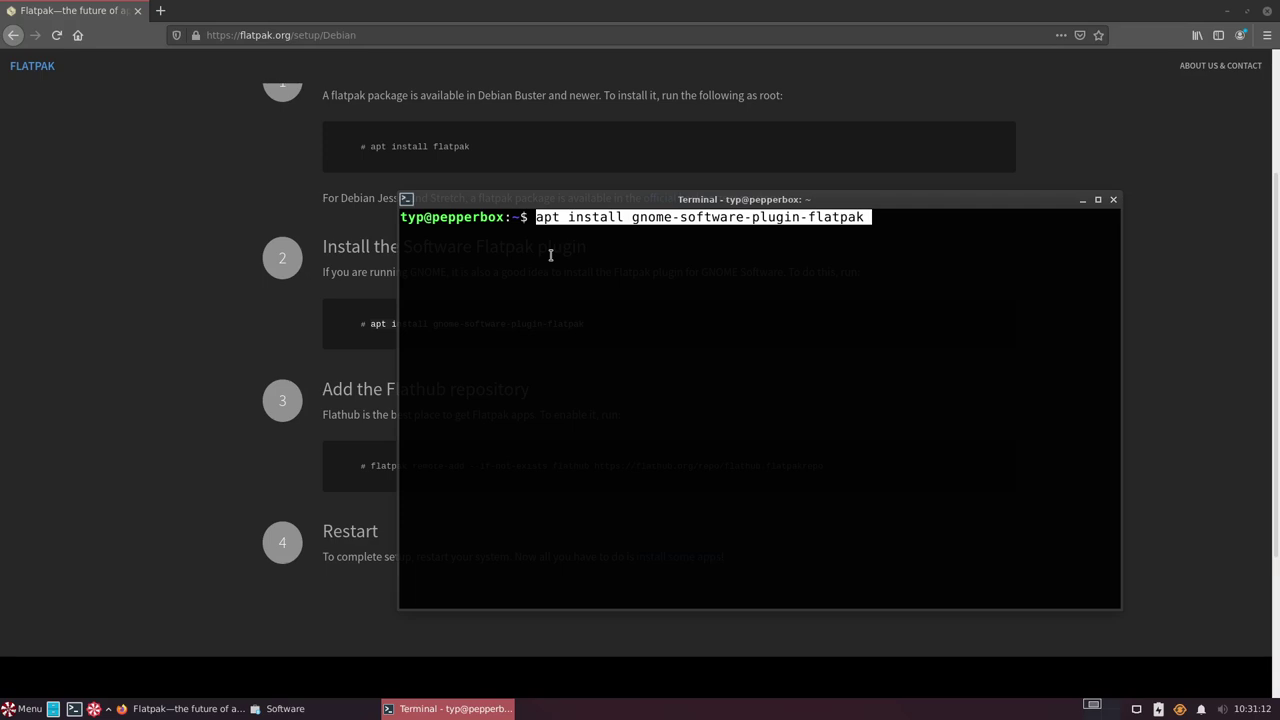
key("End")
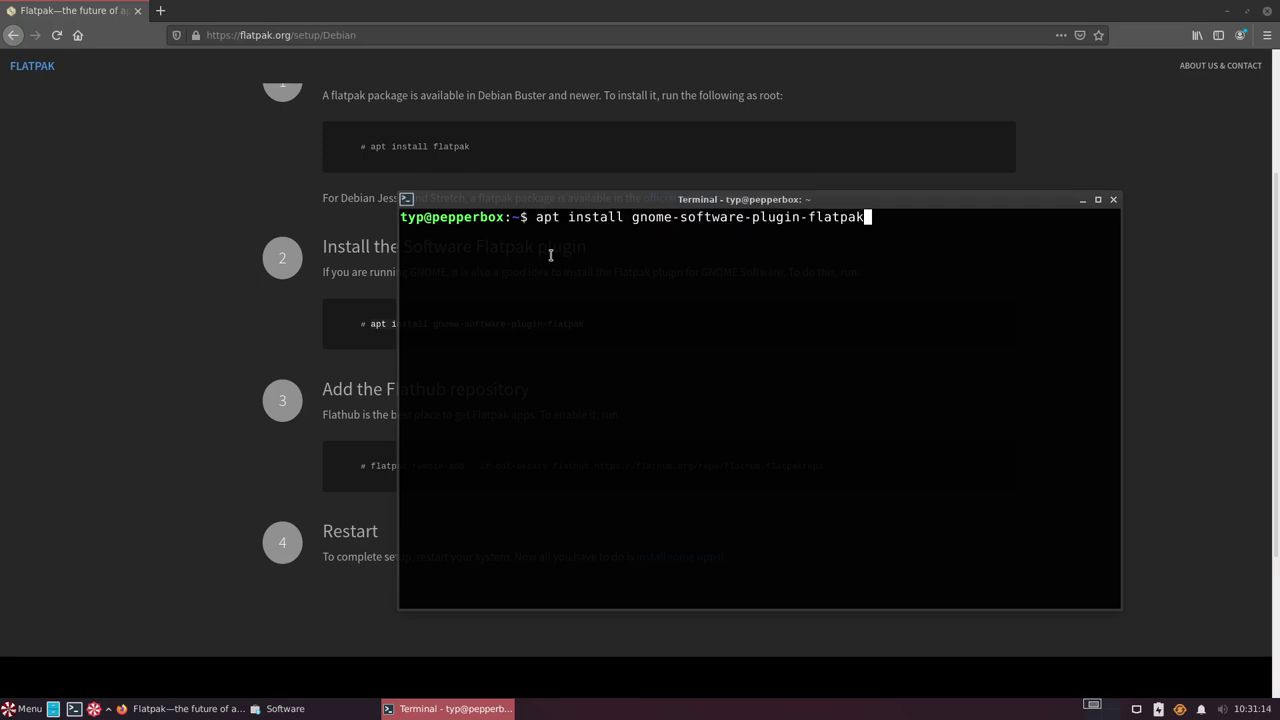
key("Home")
type("sudo")
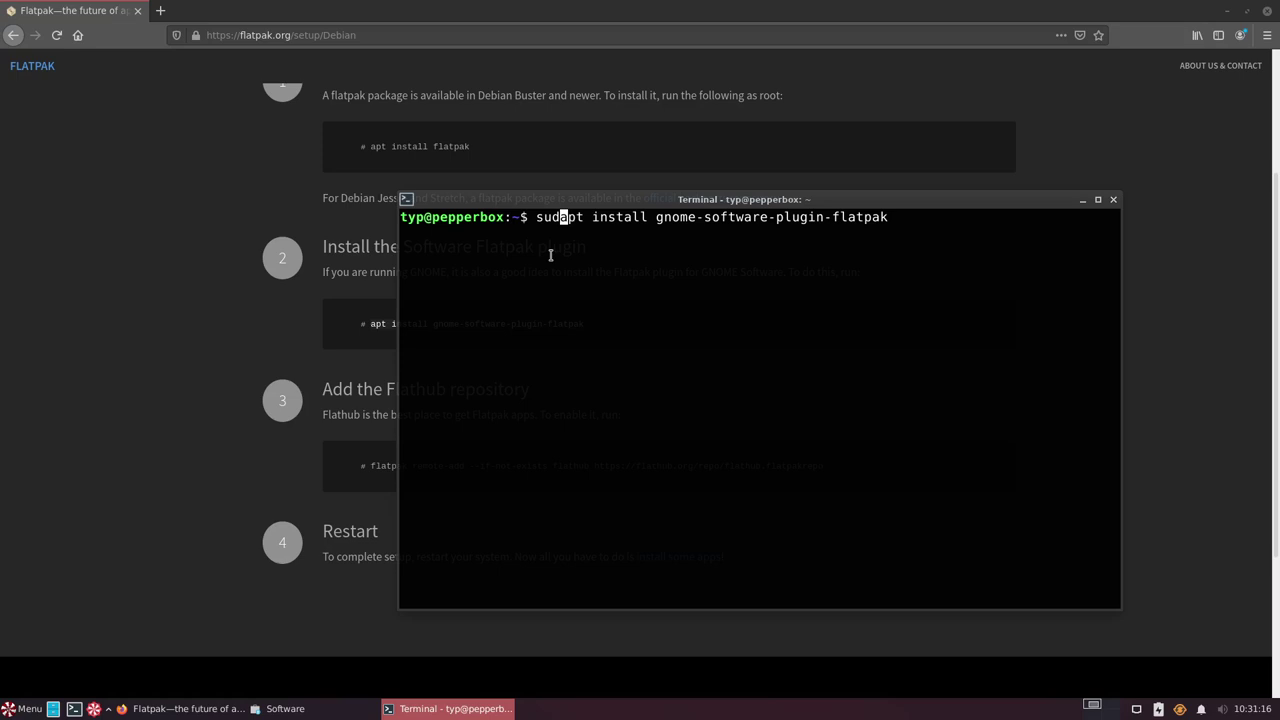
key("End")
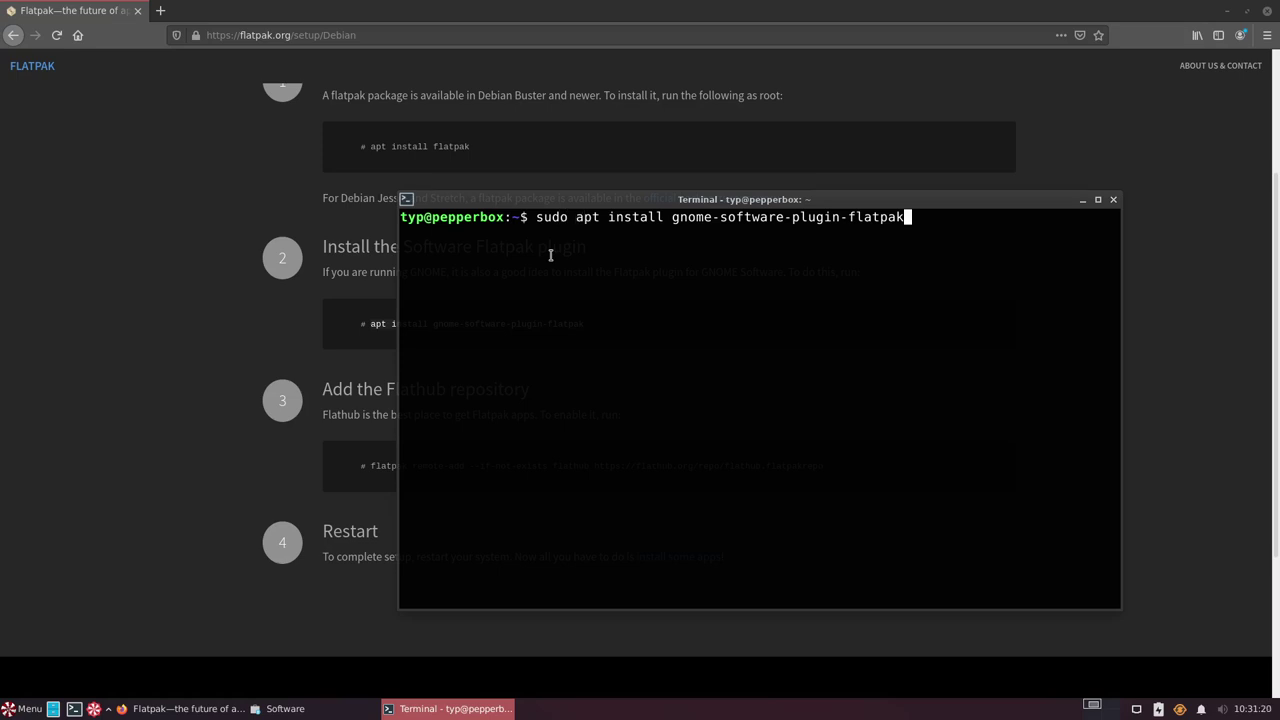
Run the command with the account password and confirm that 3.38.1-1 is already the newest version
key("Return")
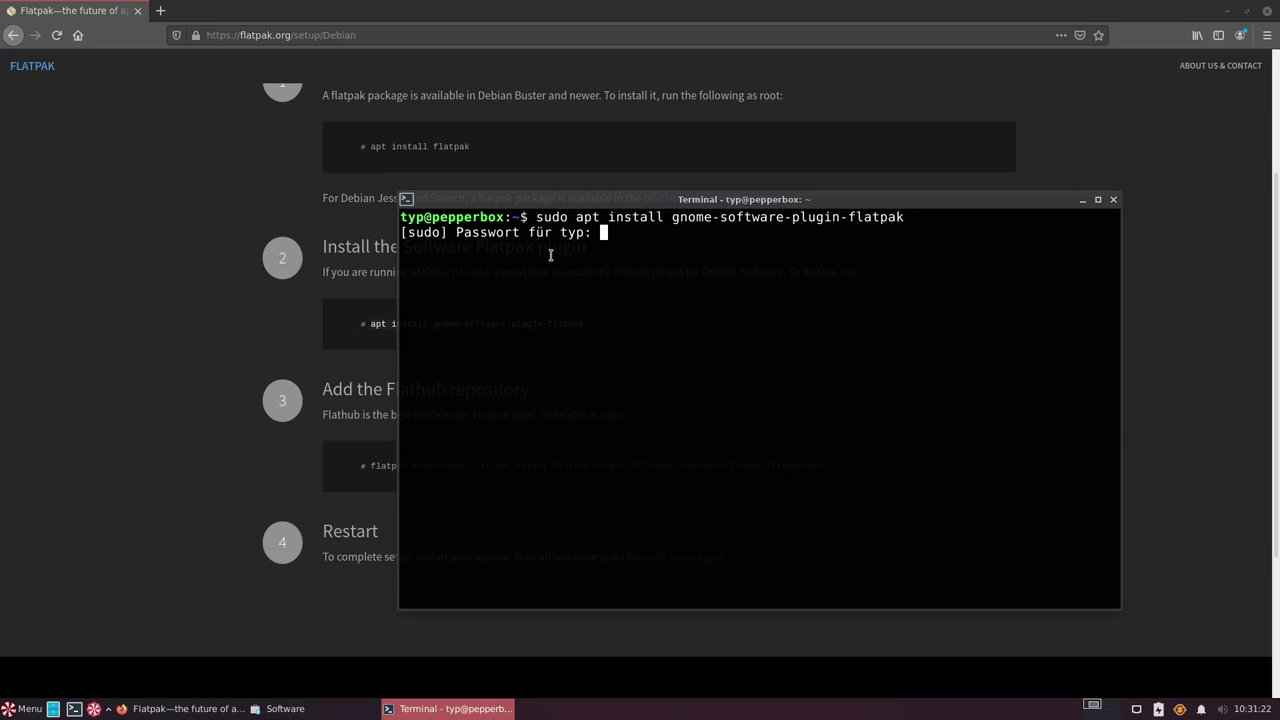
key("Return")
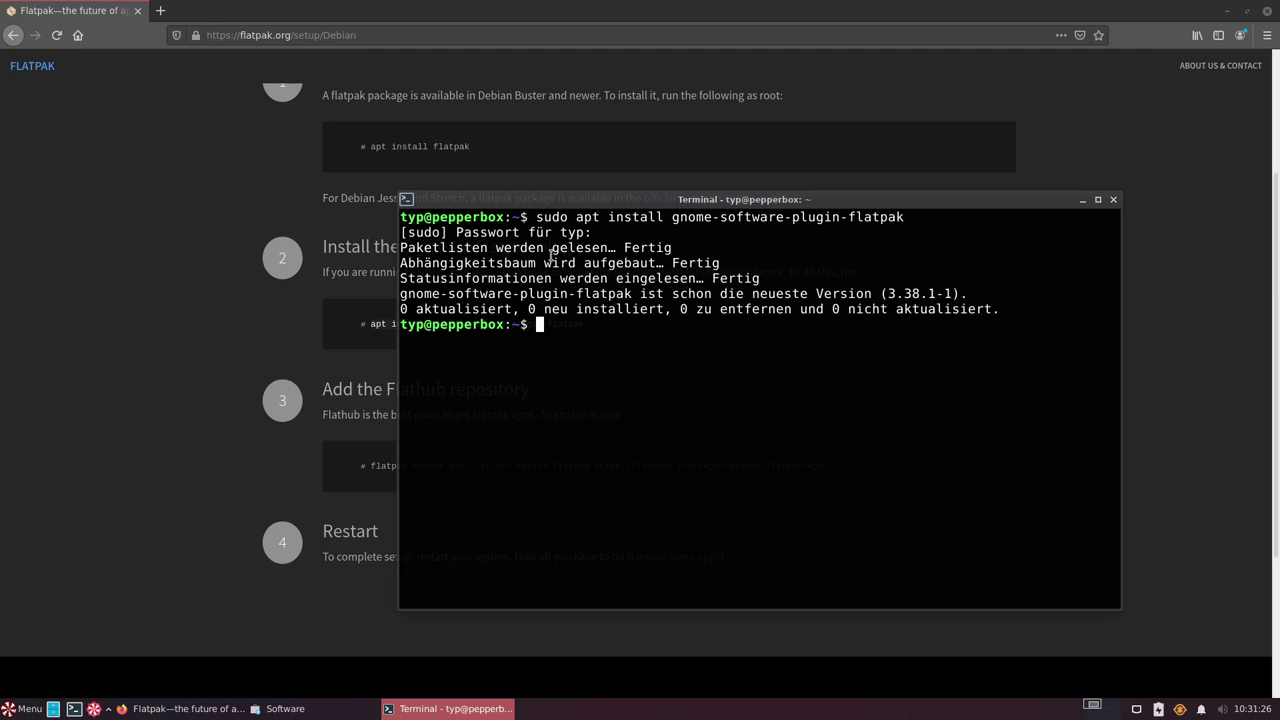
left_click_drag(624, 294, 1010, 295)
left_click(809, 354)
left_click(104, 392)
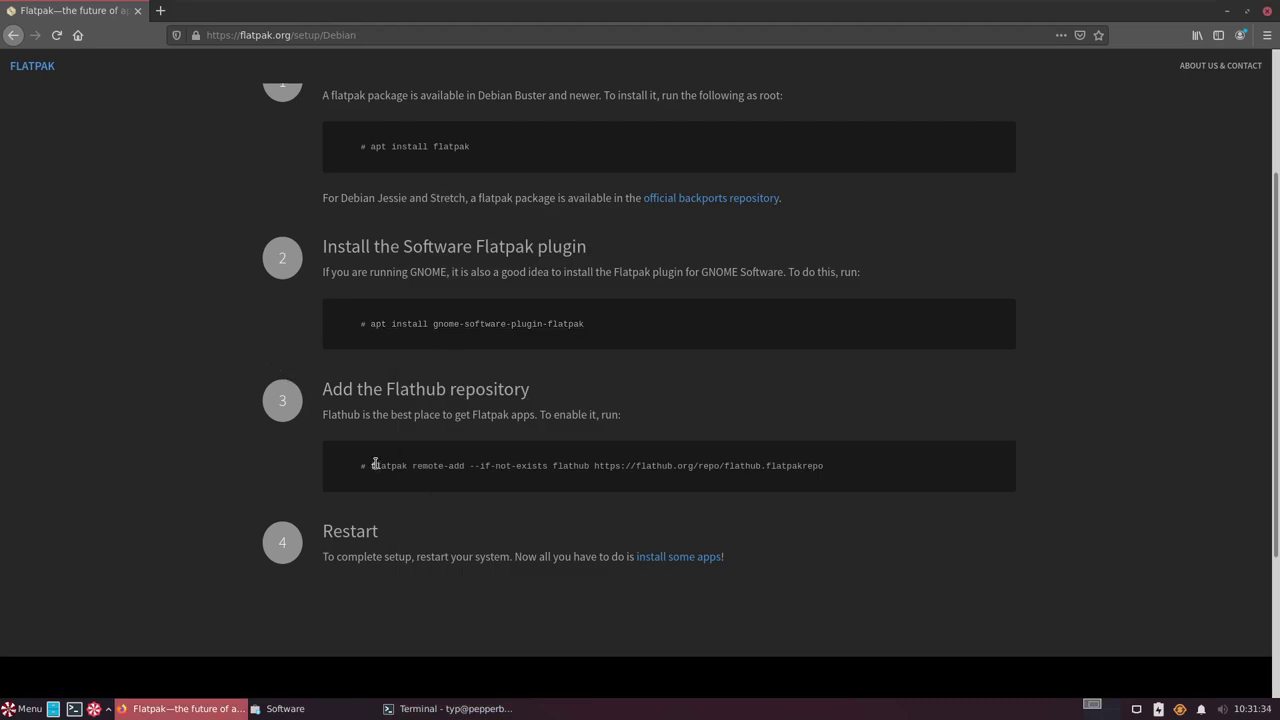
Run sudo flatpak remote-add --if-not-exists flathub in the terminal, then close the terminal
left_click_drag(371, 465, 838, 487)
key("ctrl+c")
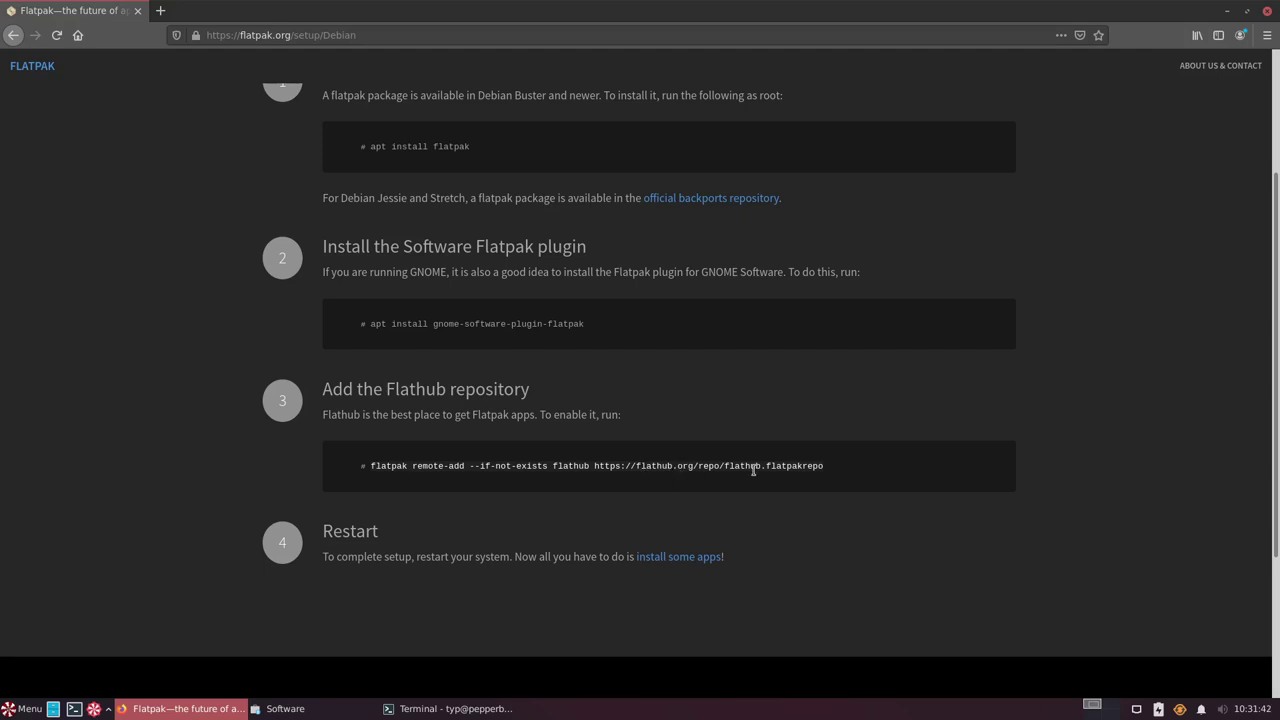
left_click(405, 712)
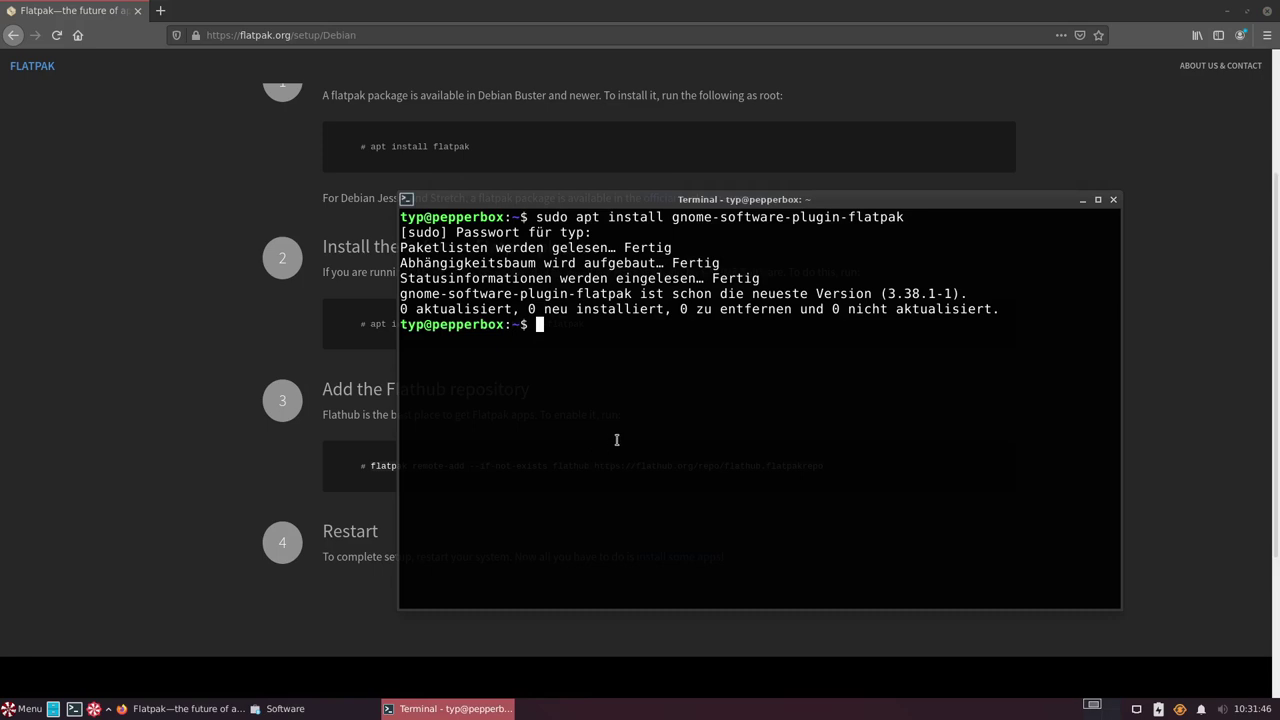
type("sudo")
key("ctrl+shift+v")
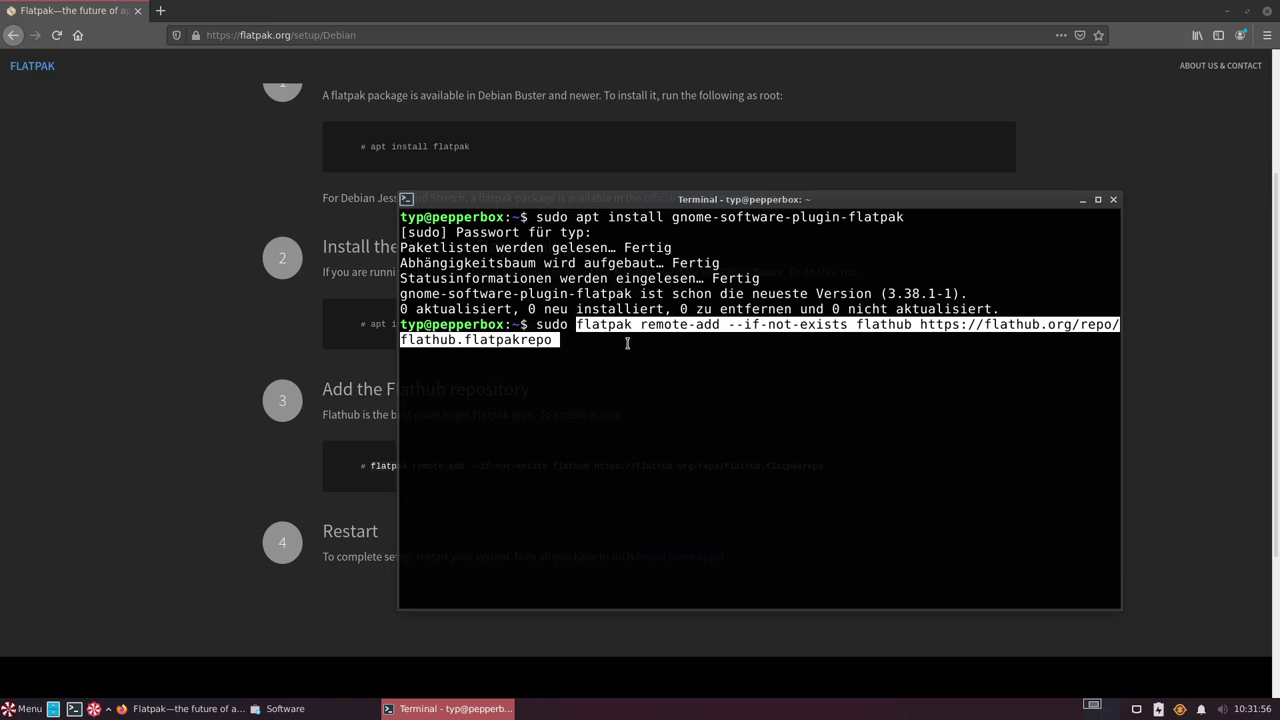
key("Return")
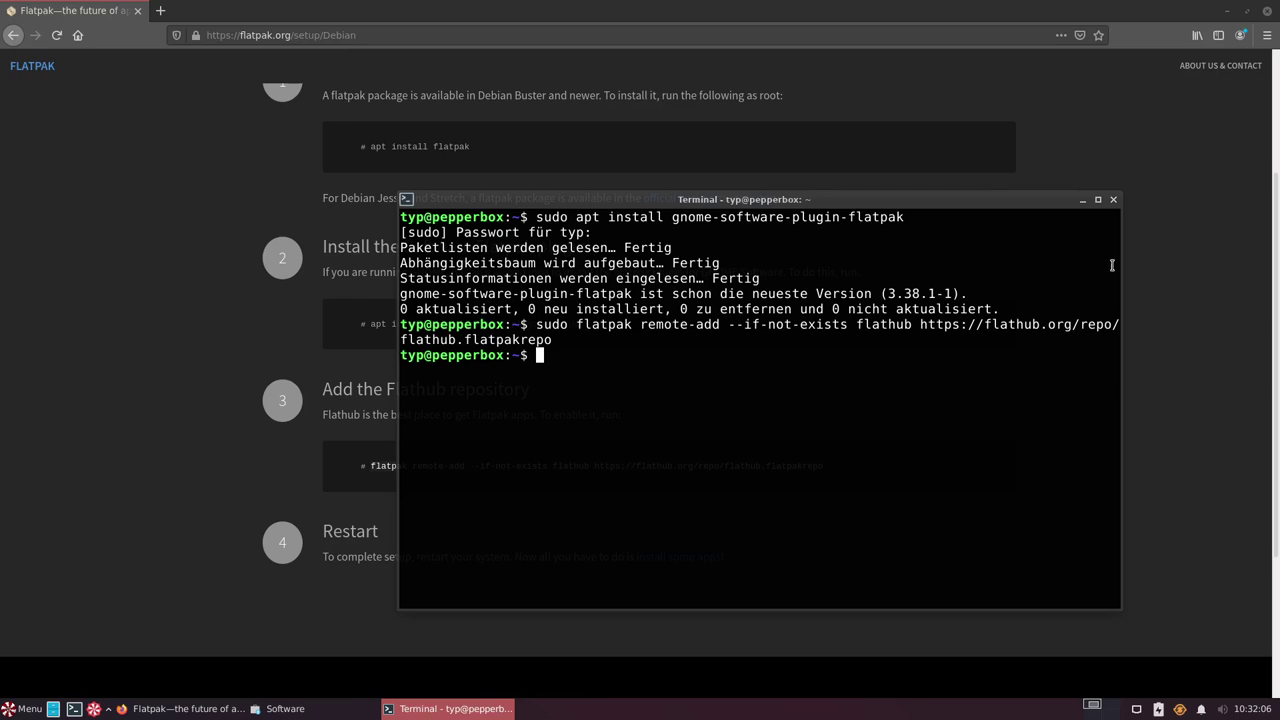
left_click(1113, 199)
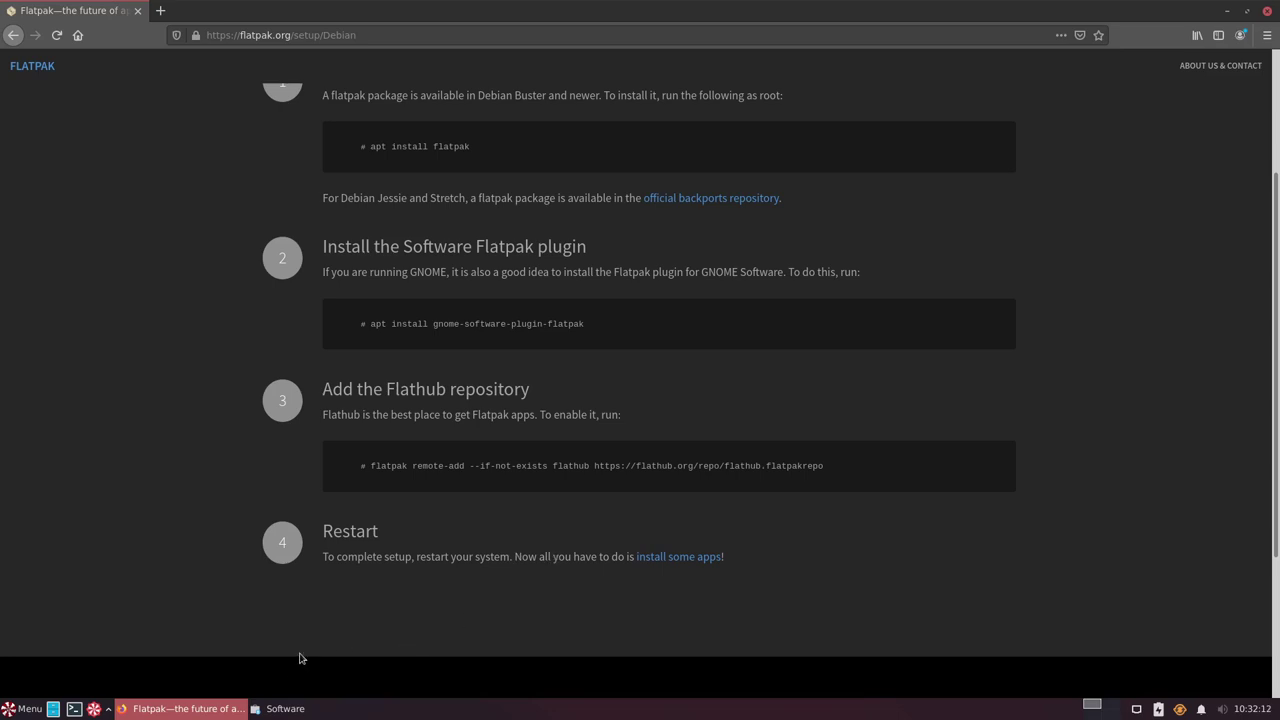
Close GNOME Software and restart the computer with Neustarten
left_click(285, 708)
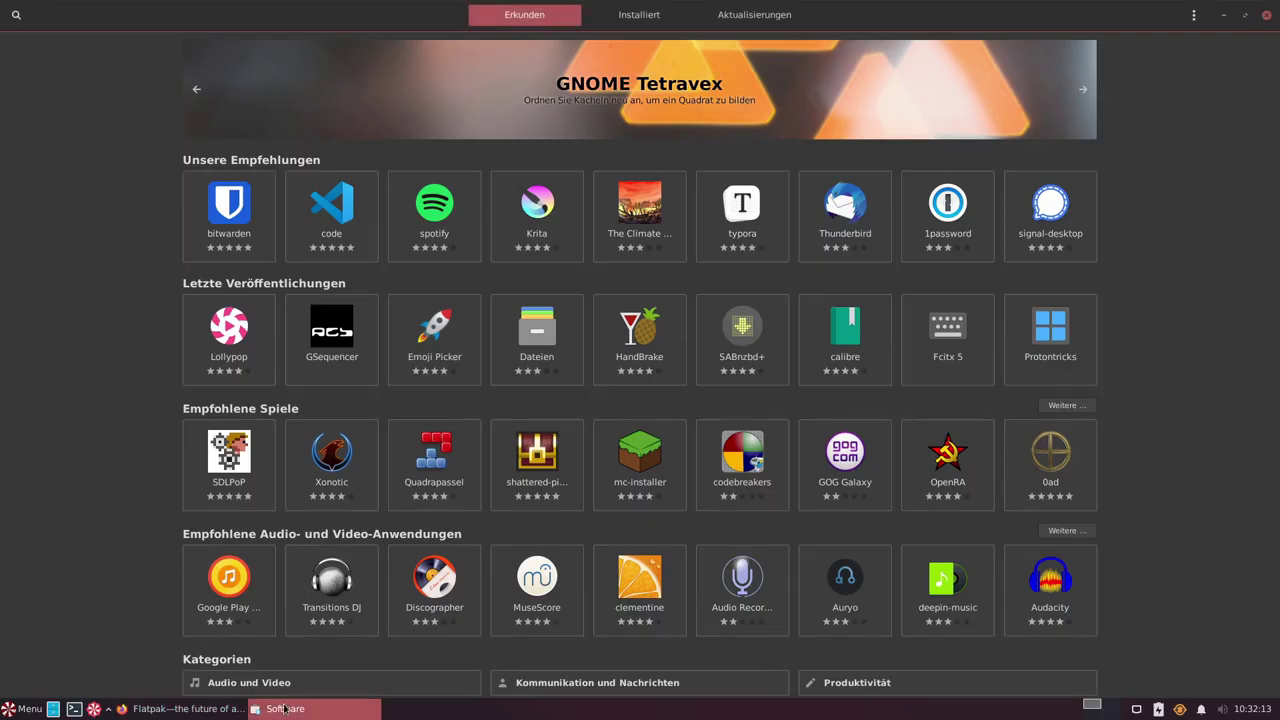
left_click(1266, 15)
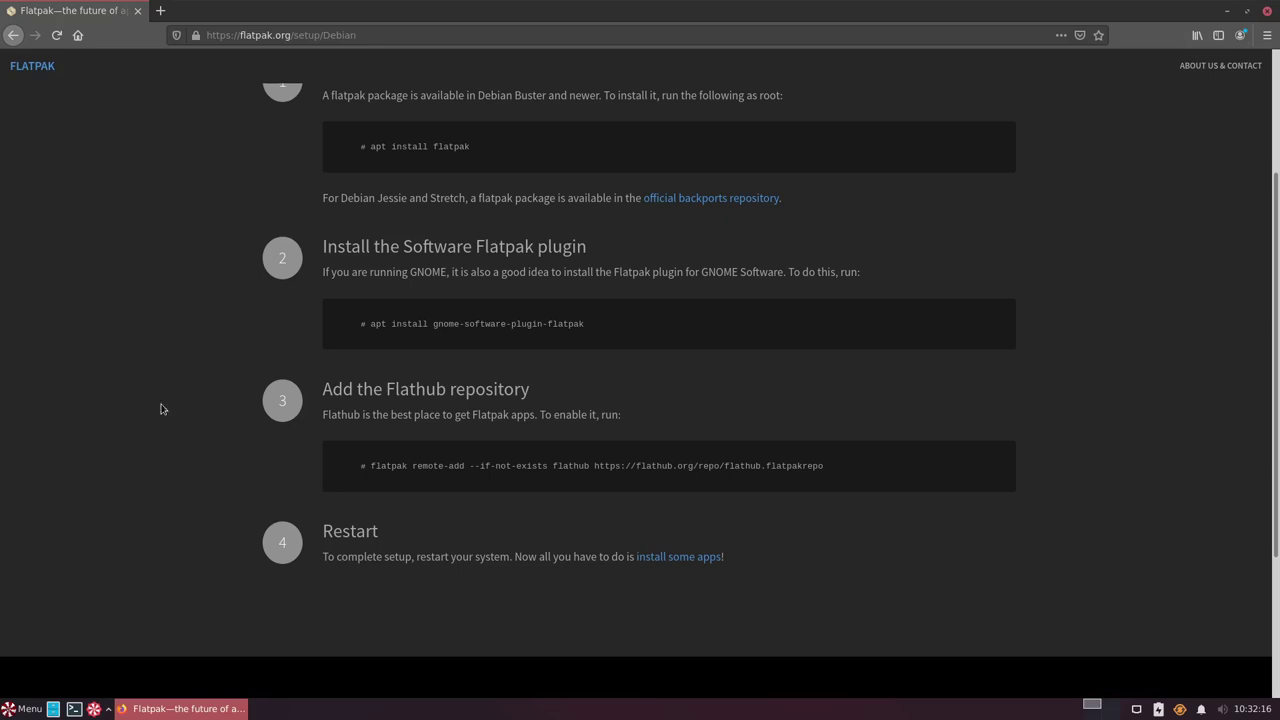
left_click(22, 708)
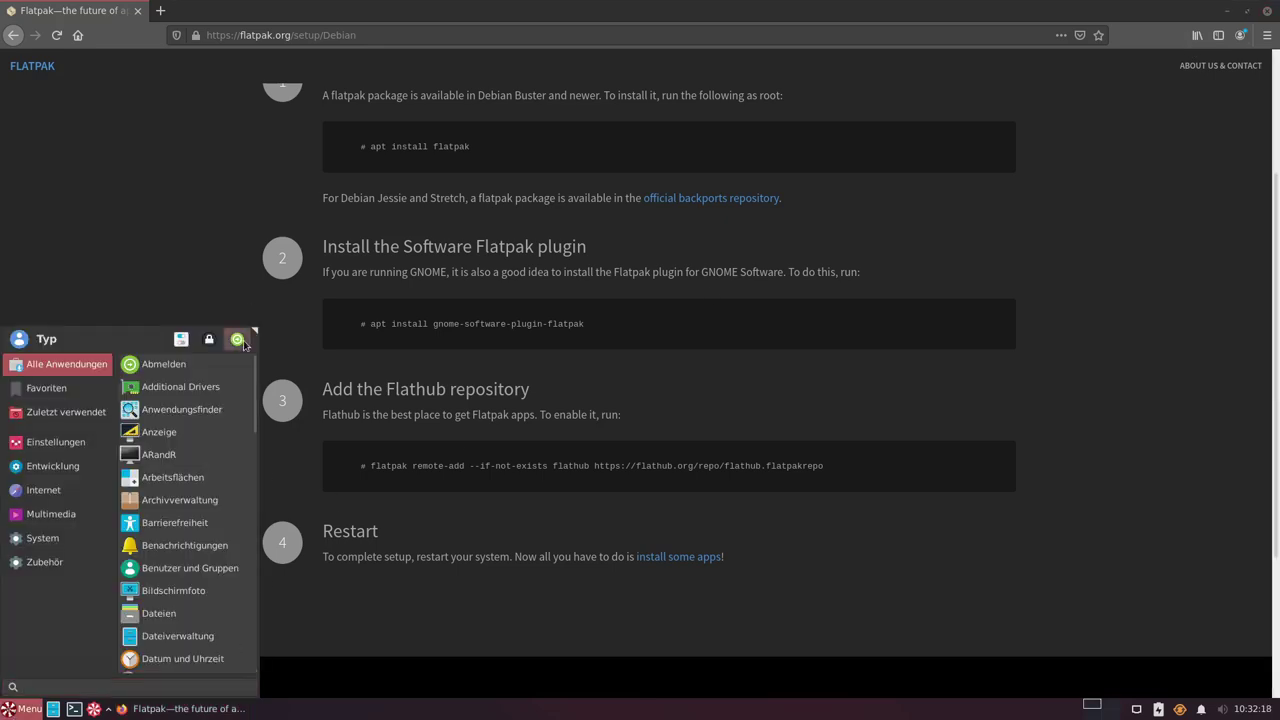
left_click(238, 336)
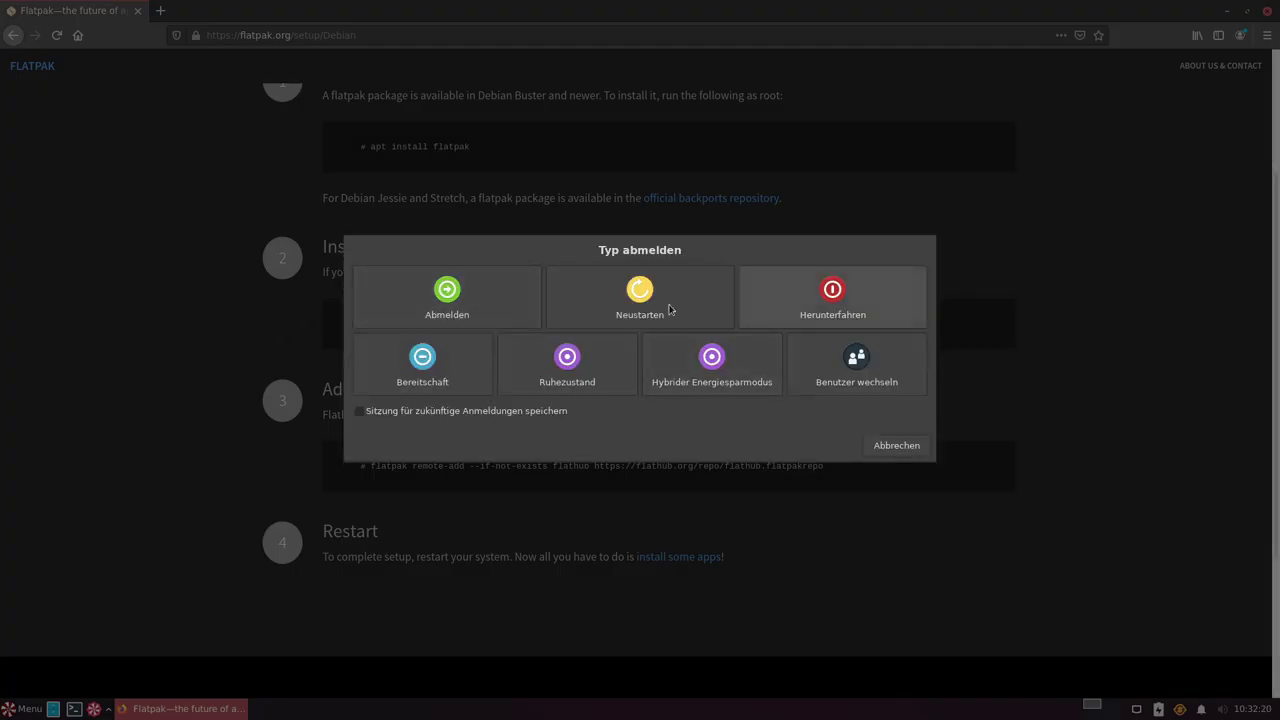
left_click(627, 303)
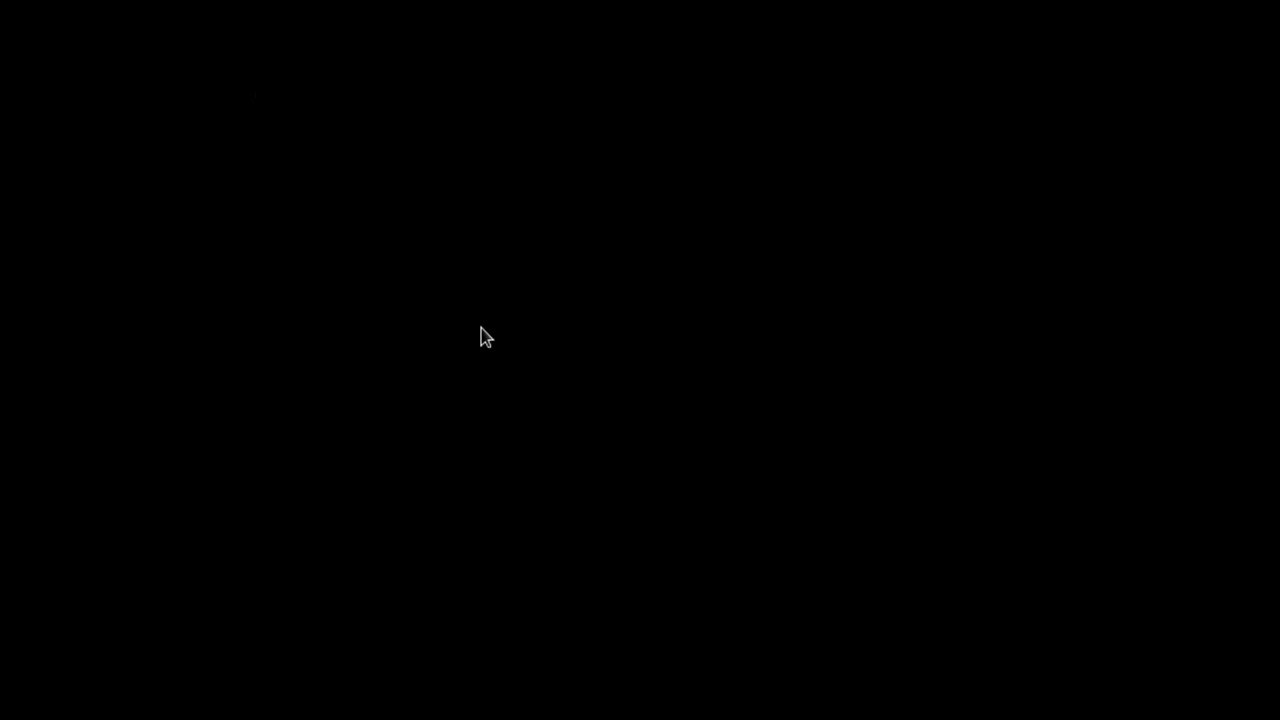
Boot the default GRUB entry and log in with the account password
key("Return")
type("••")
key("Return")
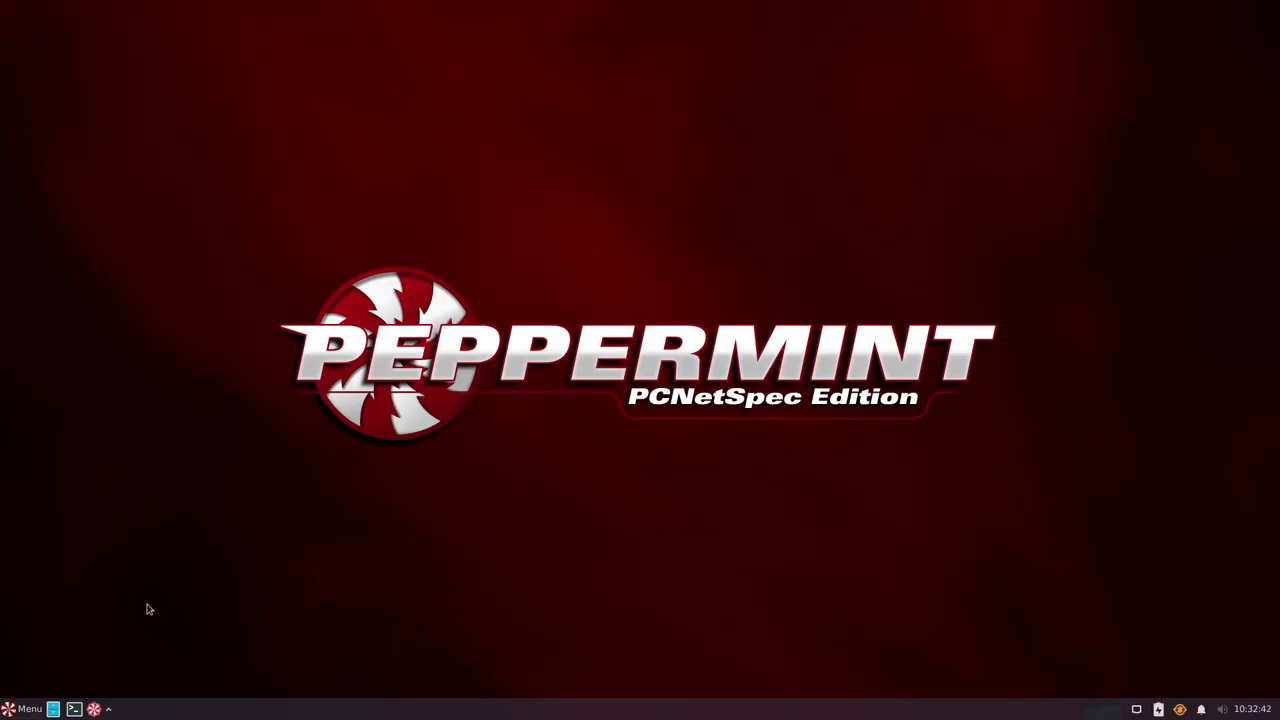
Launch Software from the menu's System category
left_click(22, 710)
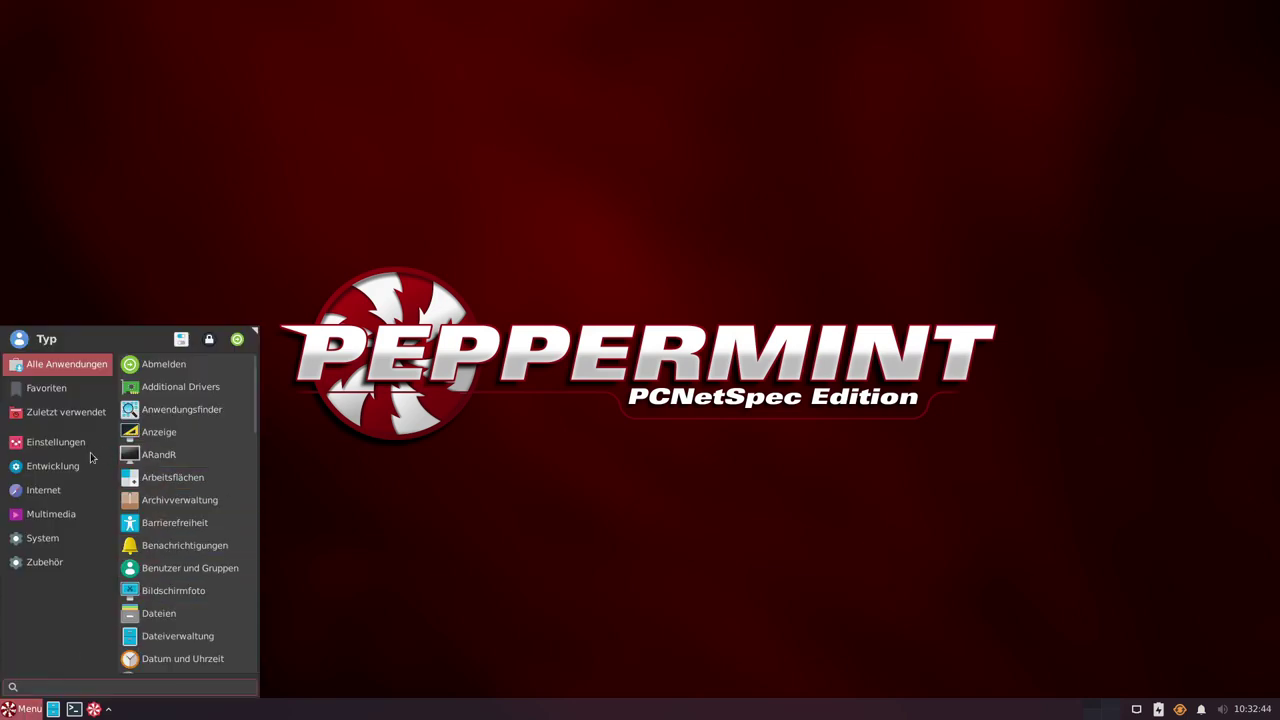
left_click(60, 538)
left_click(194, 503)
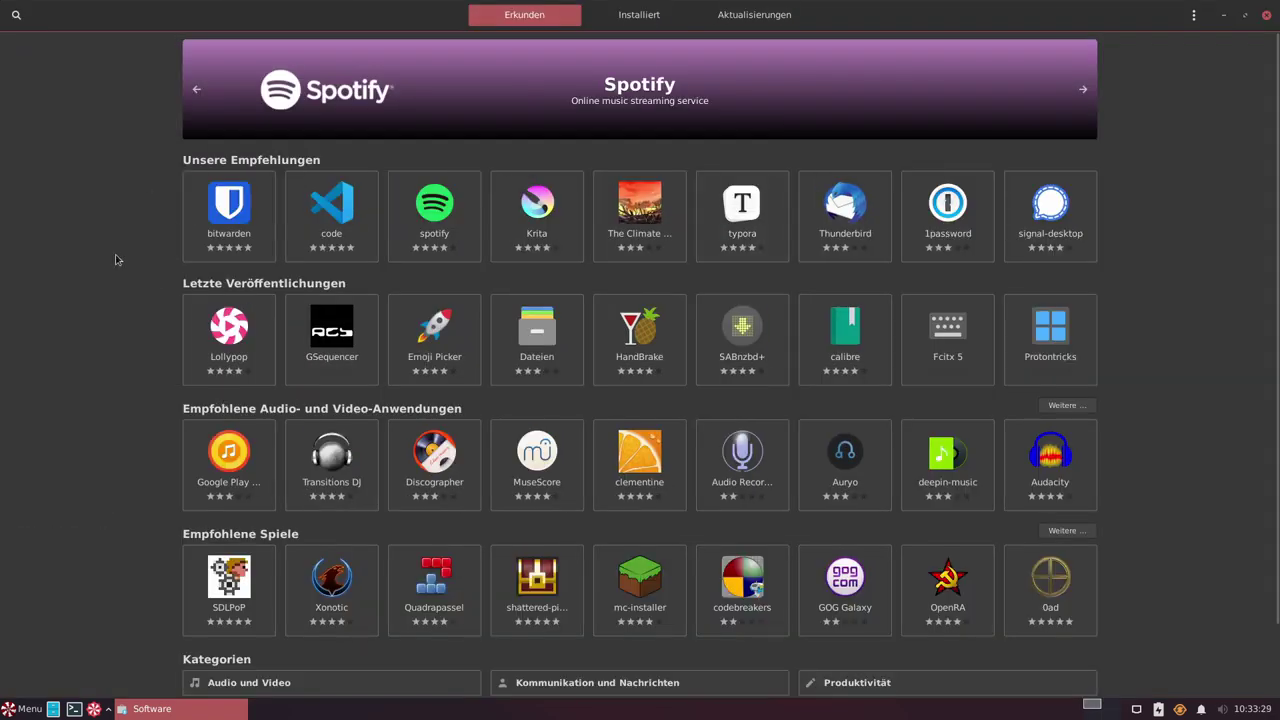
Check the recommended Spotify listing's Snap Store source, then return to Explore and open search
left_click(429, 211)
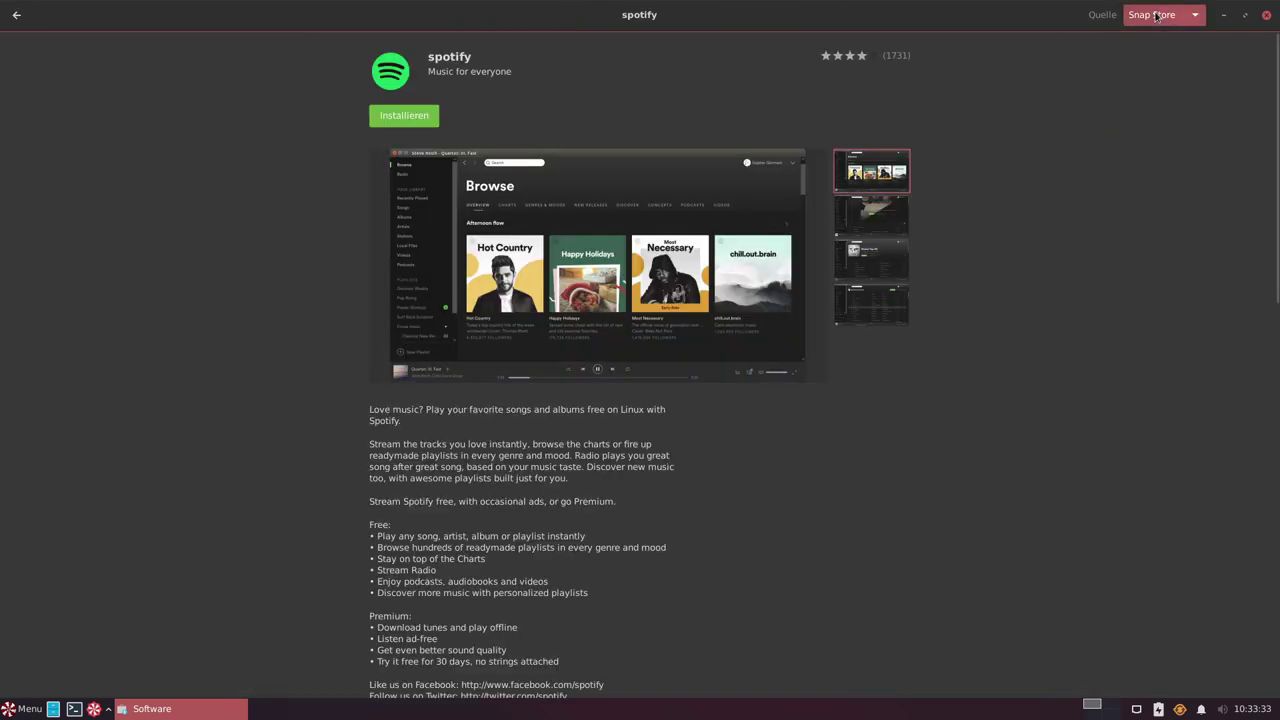
left_click(1156, 15)
left_click(1031, 129)
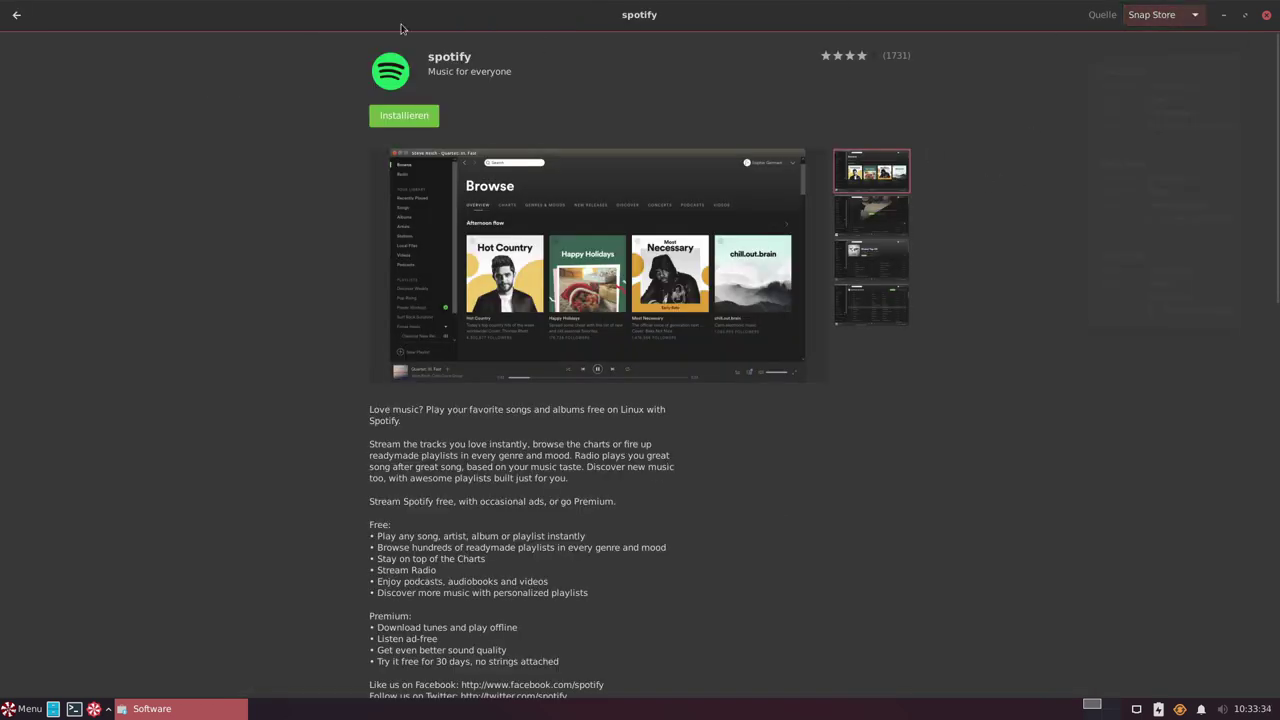
left_click(17, 16)
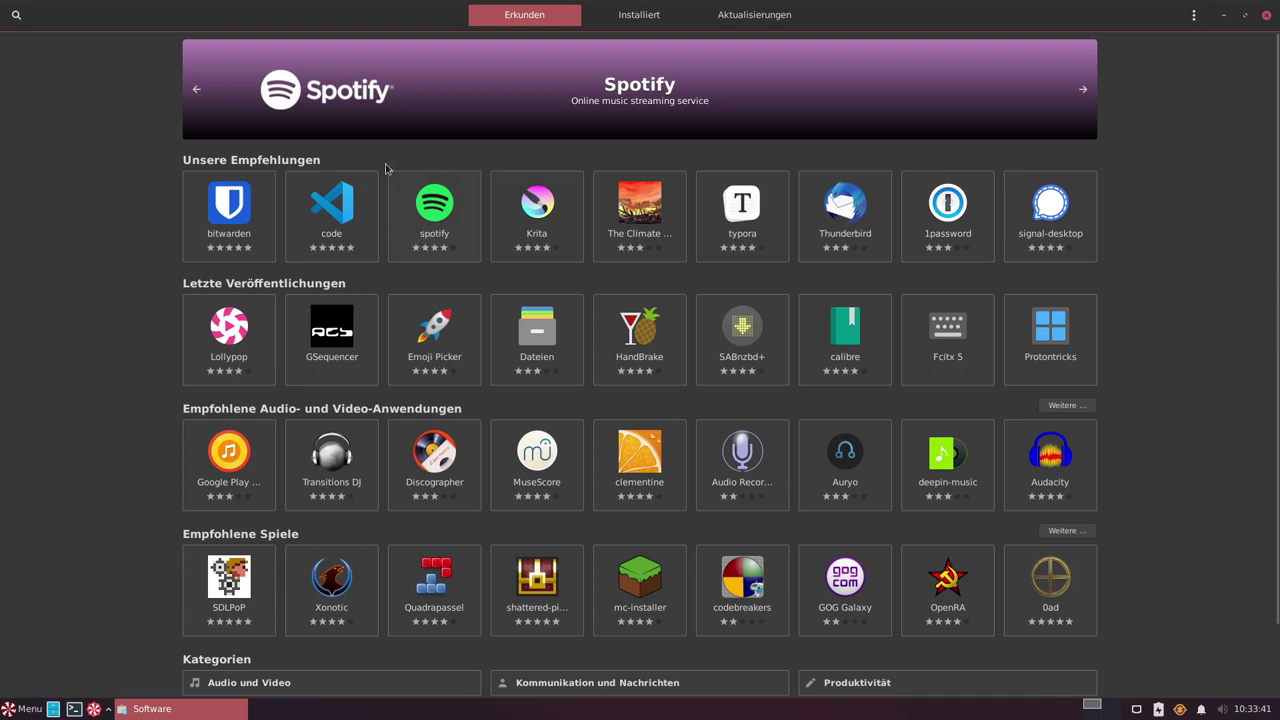
left_click(16, 15)
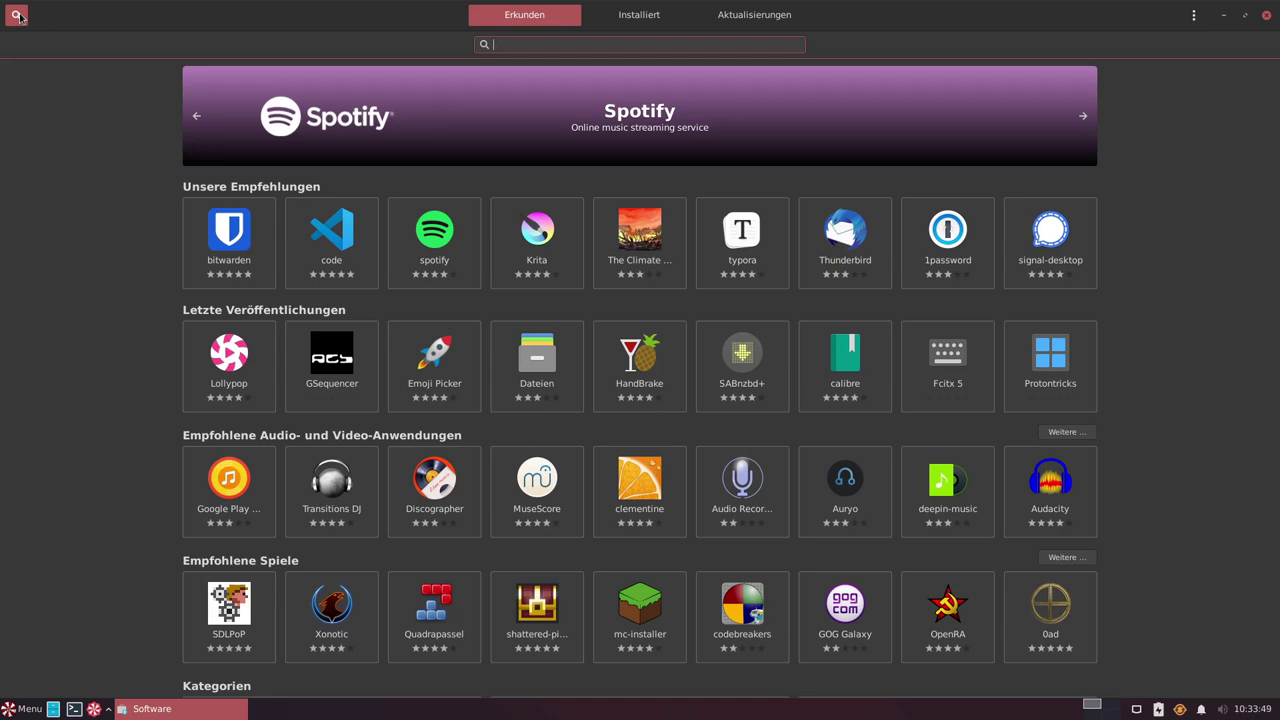
Search 'spoti' and open the Spotify streaming entry, verifying its dl.flathub.org source
type("spo")
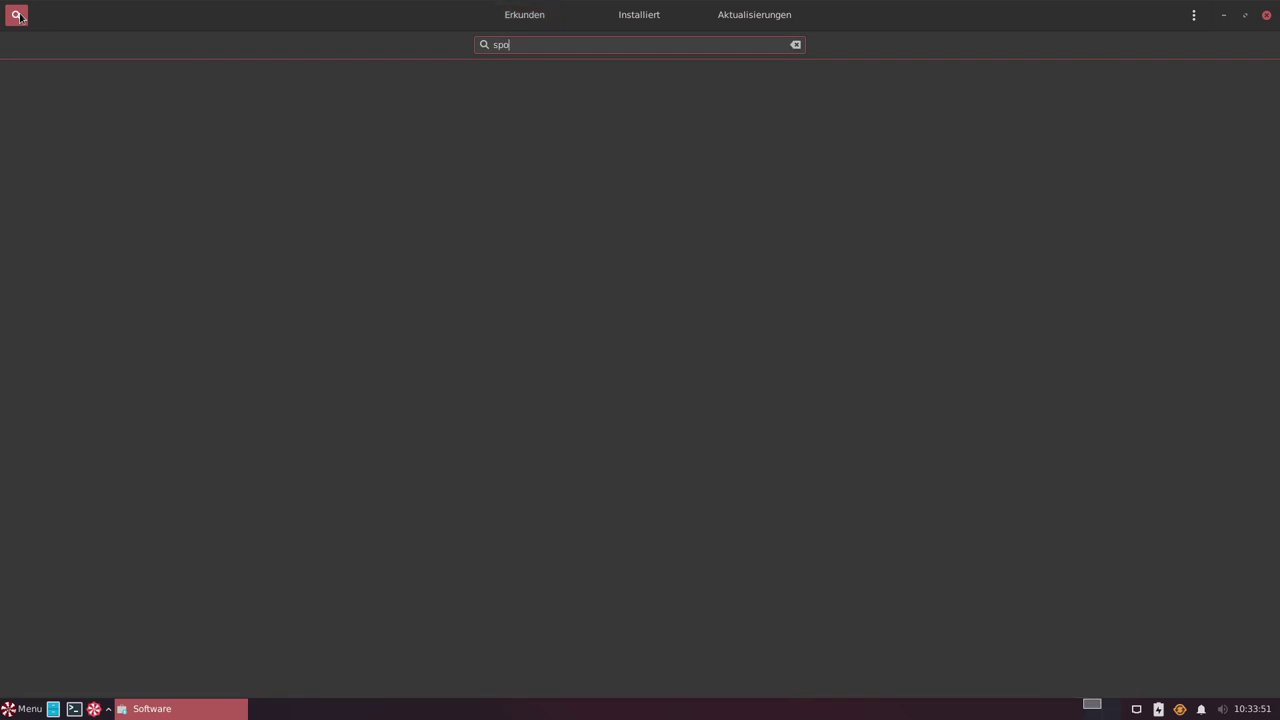
type("ti")
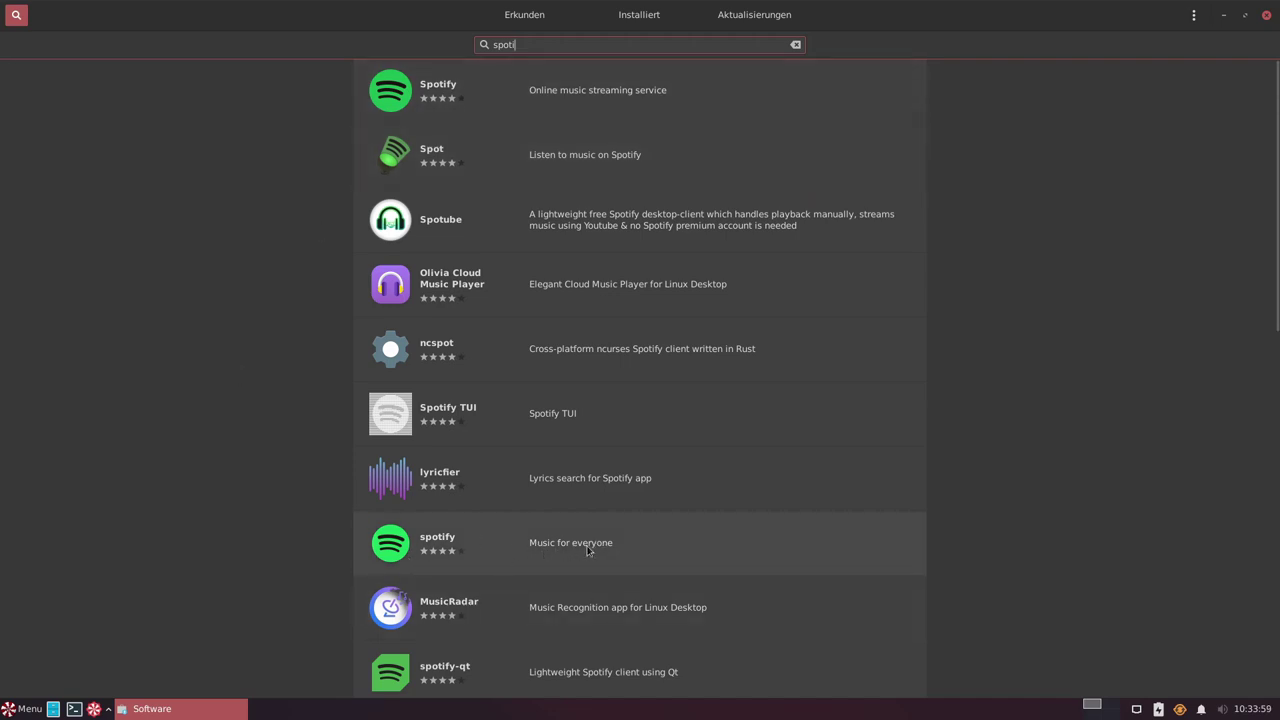
left_click(561, 100)
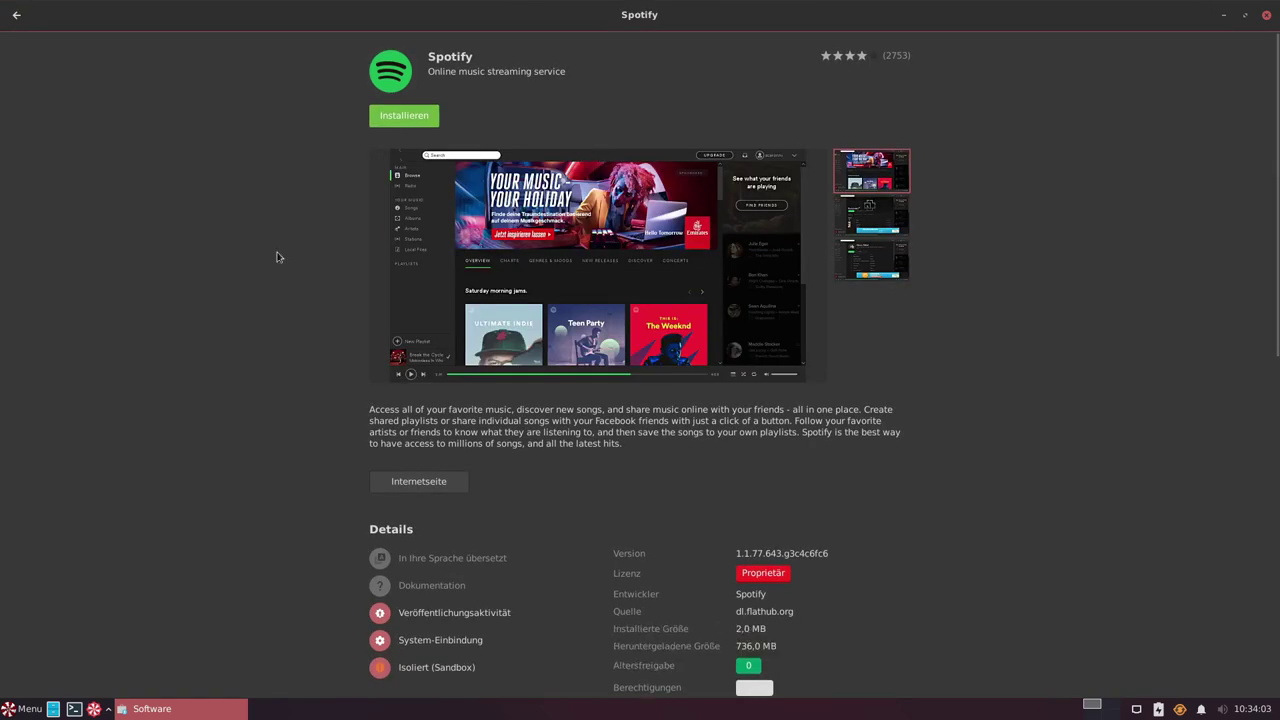
scroll(1038, 378, "down", 3)
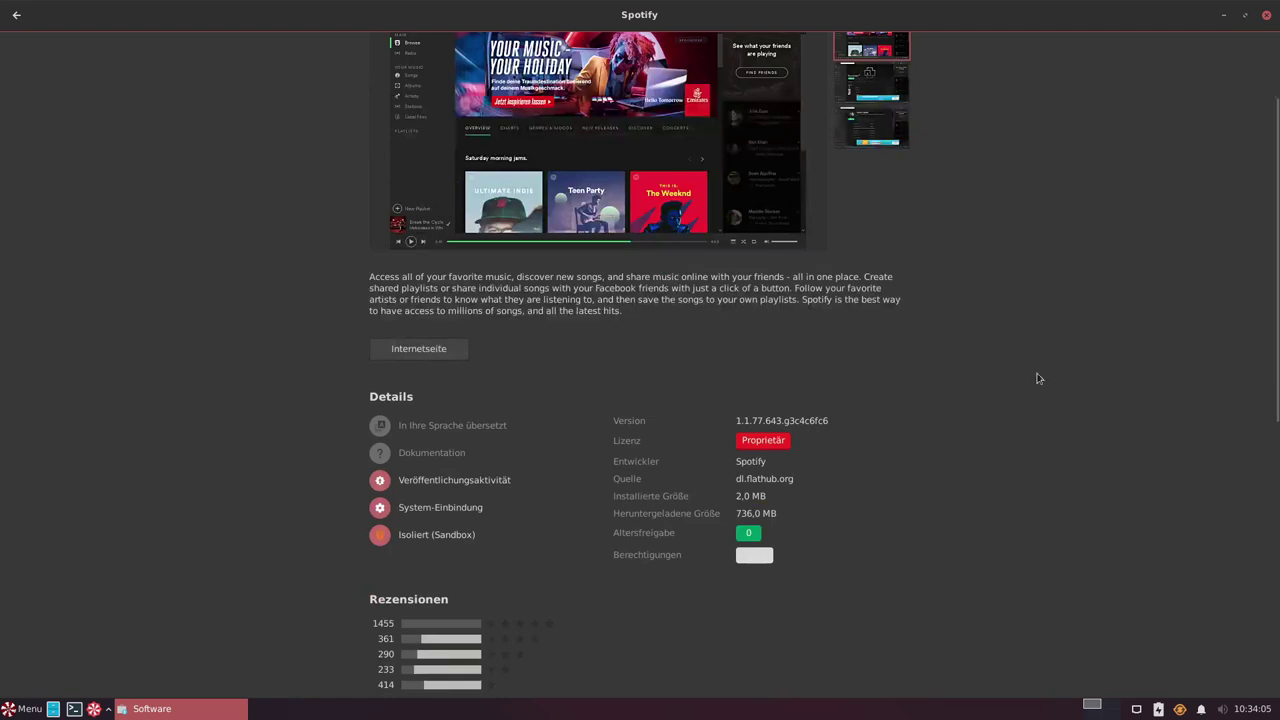
left_click_drag(736, 479, 800, 480)
left_click(838, 478)
scroll(841, 482, "up", 3)
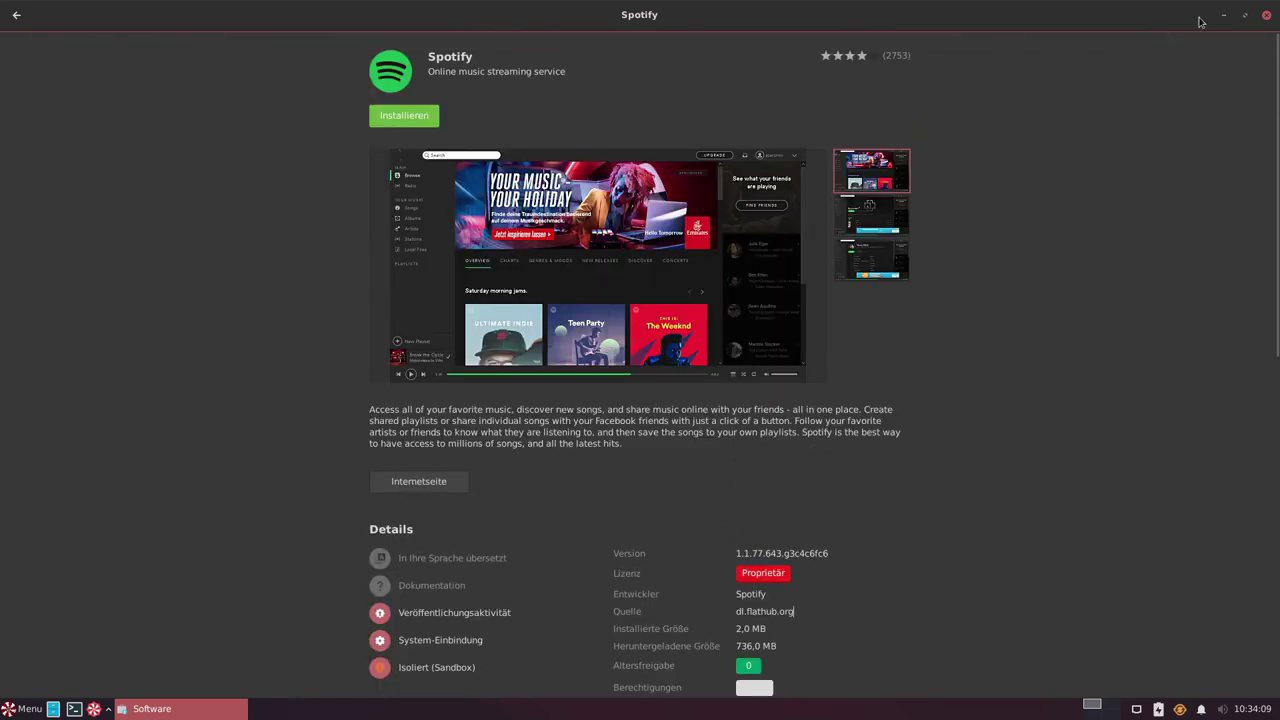
Install the Flathub version of Spotify
left_click(426, 119)
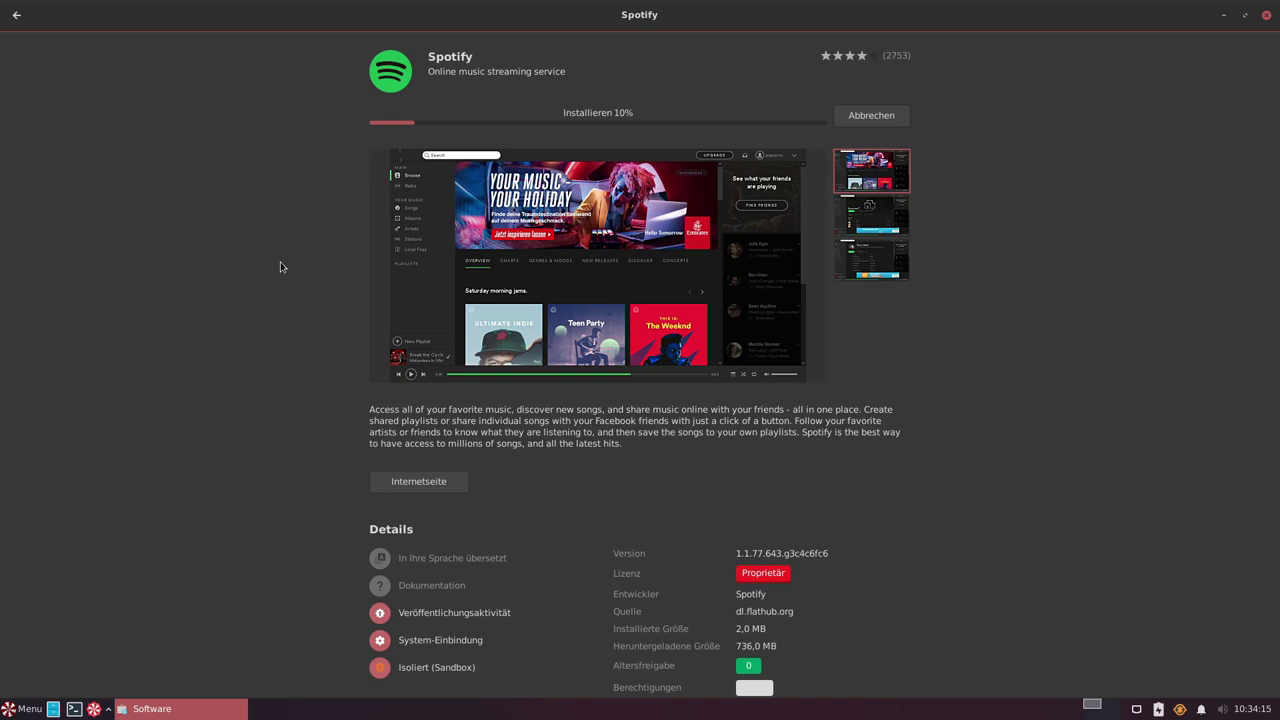
scroll(300, 268, "down", 4)
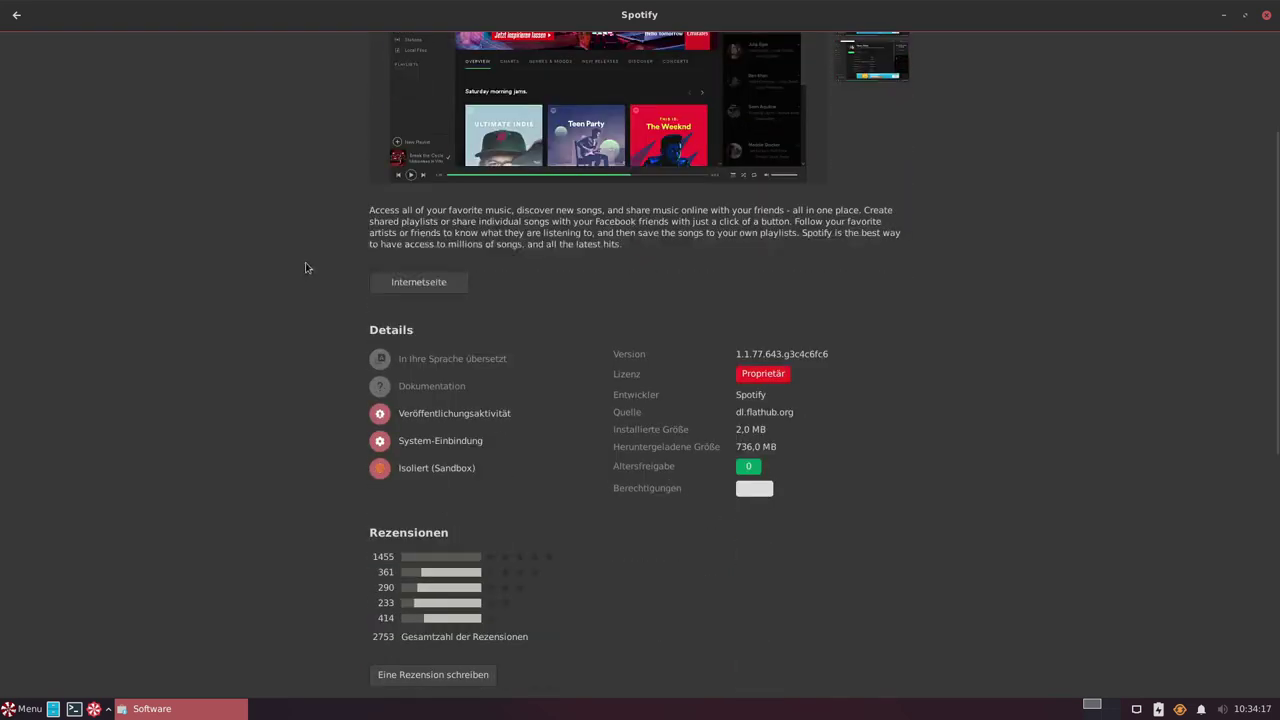
scroll(308, 272, "up", 4)
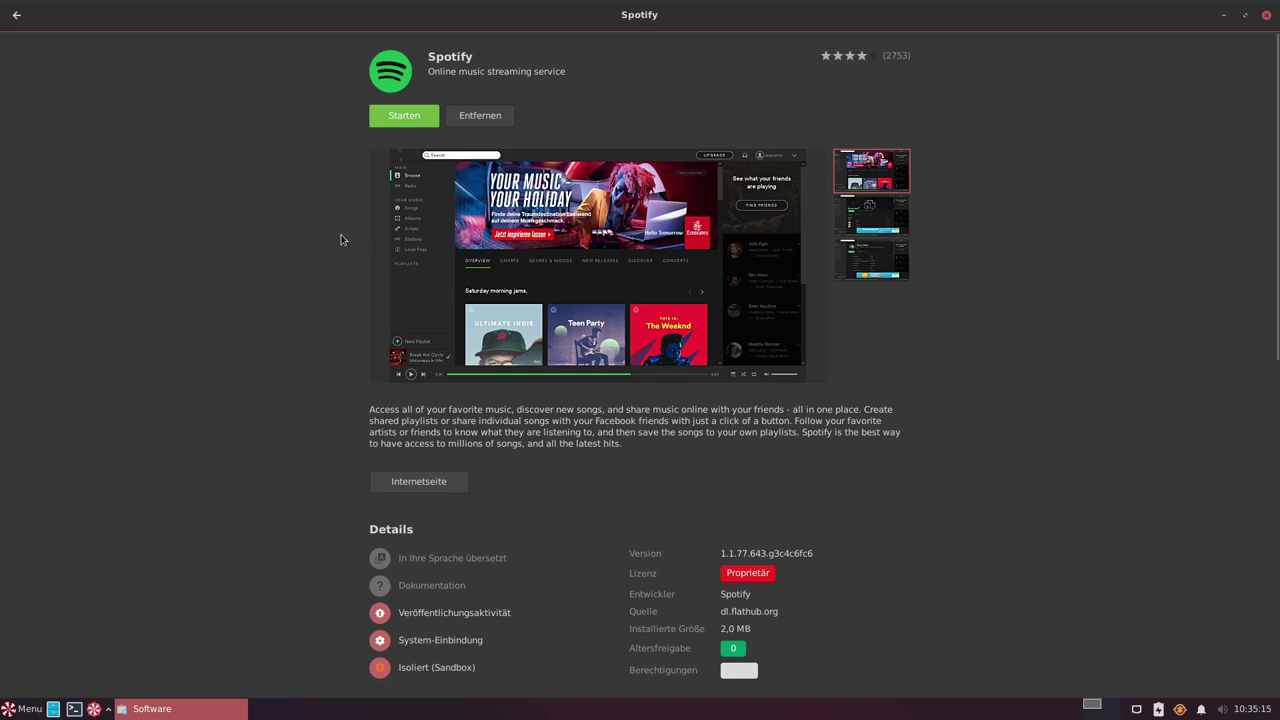
left_click(22, 709)
left_click(53, 518)
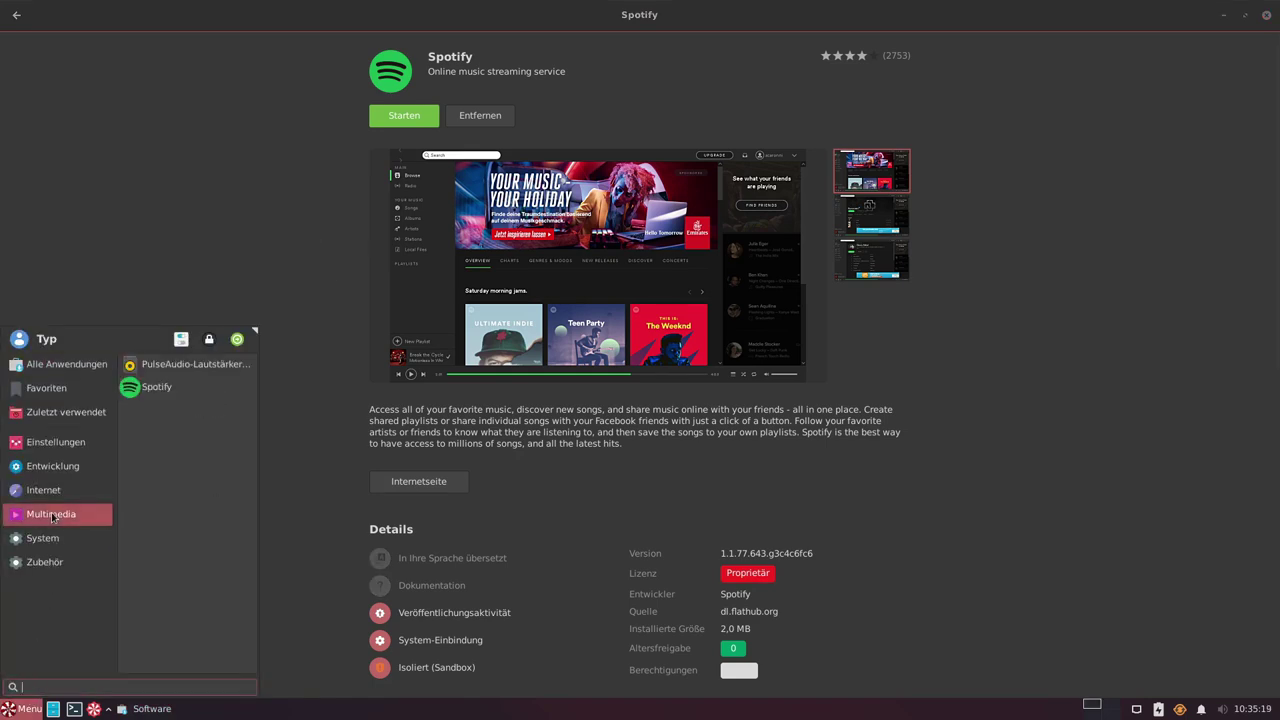
left_click(152, 386)
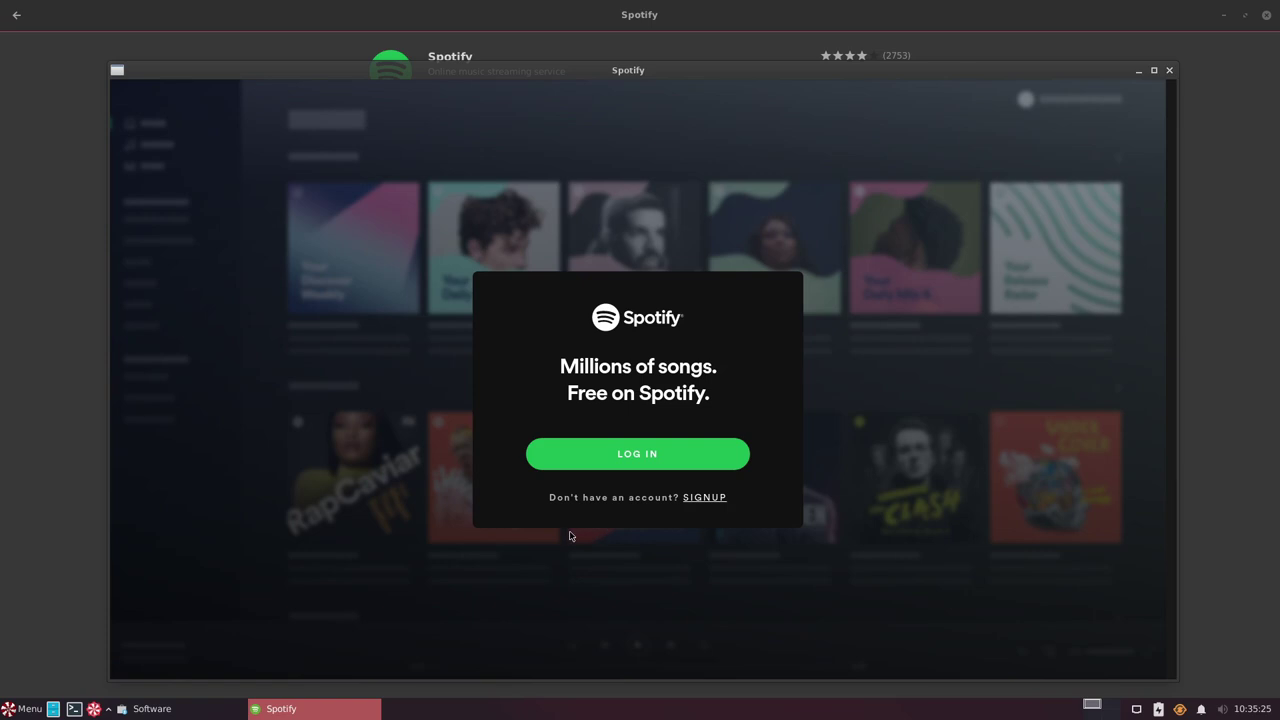
left_click(598, 454)
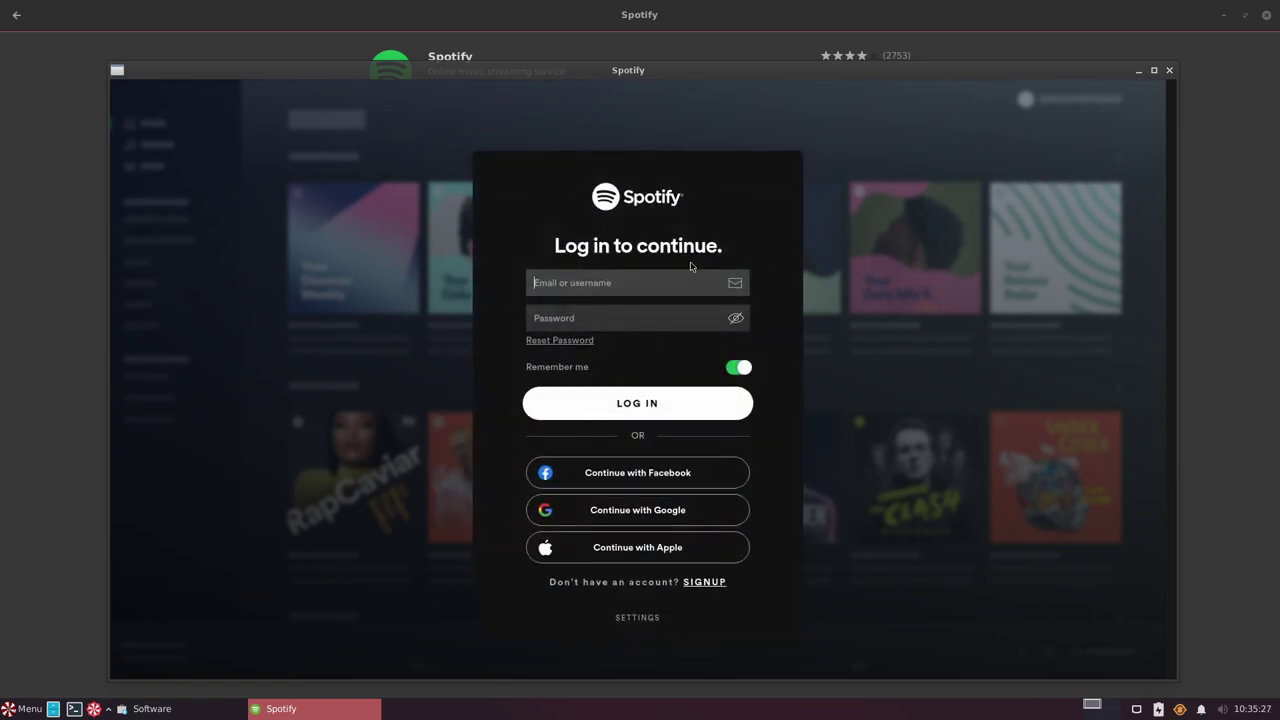
left_click(1169, 71)
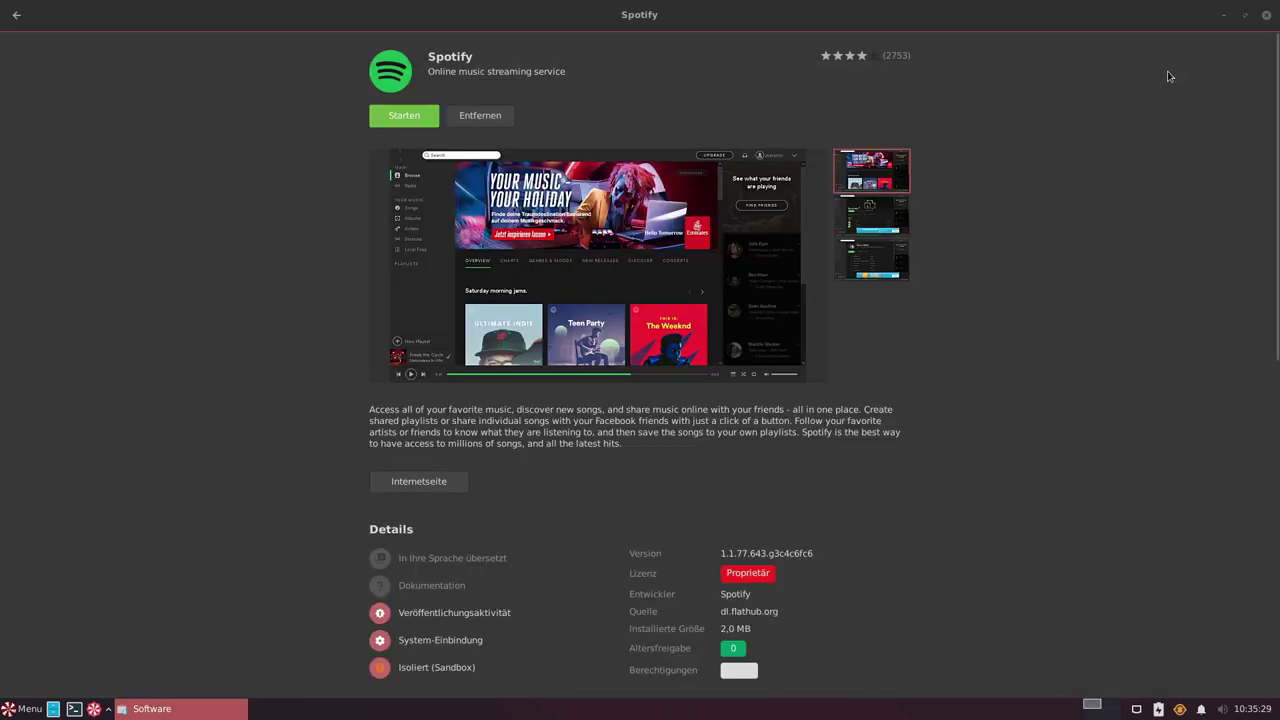
Remove Spotify and return to the 'spoti' search results
left_click(477, 116)
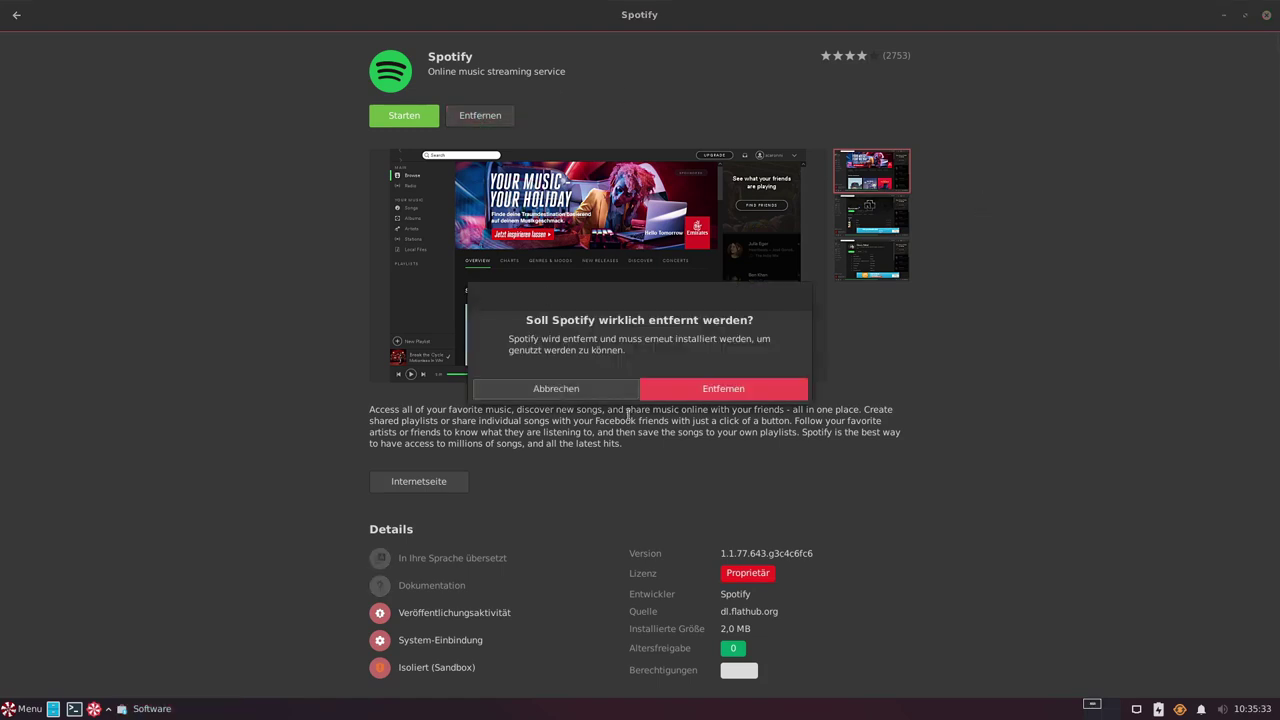
left_click(713, 388)
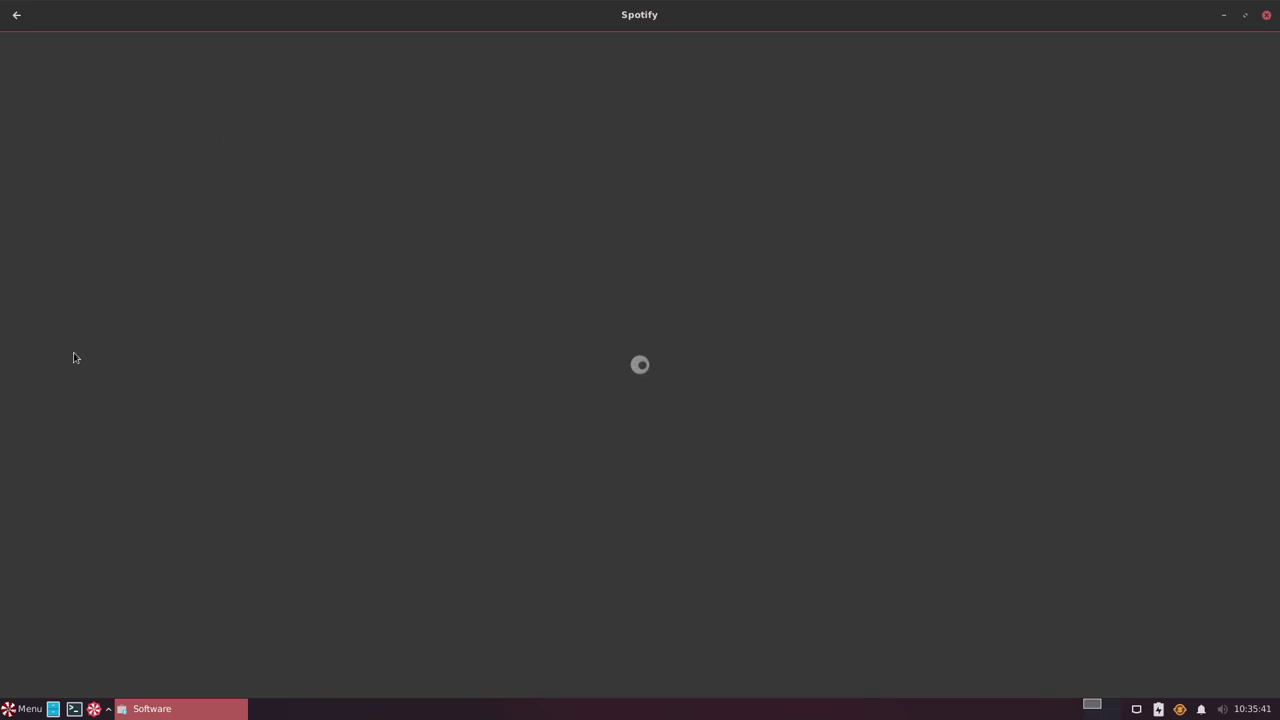
left_click(16, 14)
Check the menu's System and Multimedia categories to confirm Spotify is gone
left_click(14, 706)
left_click(45, 538)
left_click(71, 514)
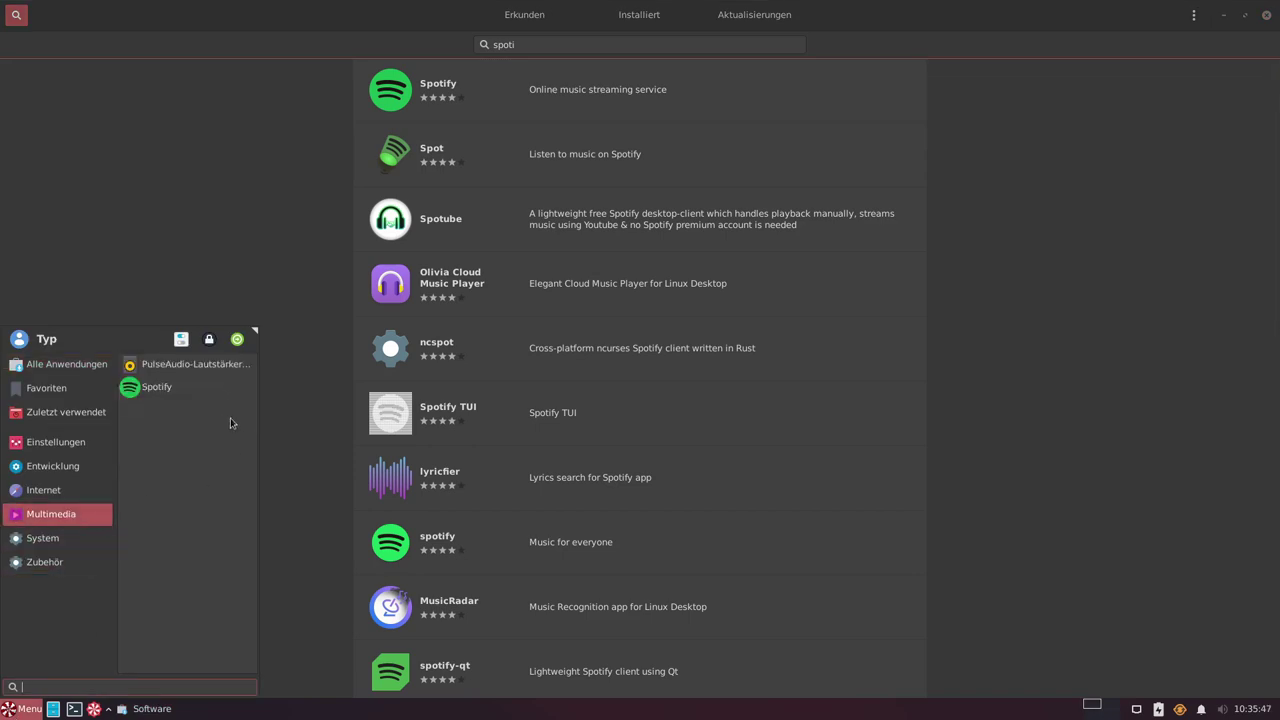
left_click(317, 457)
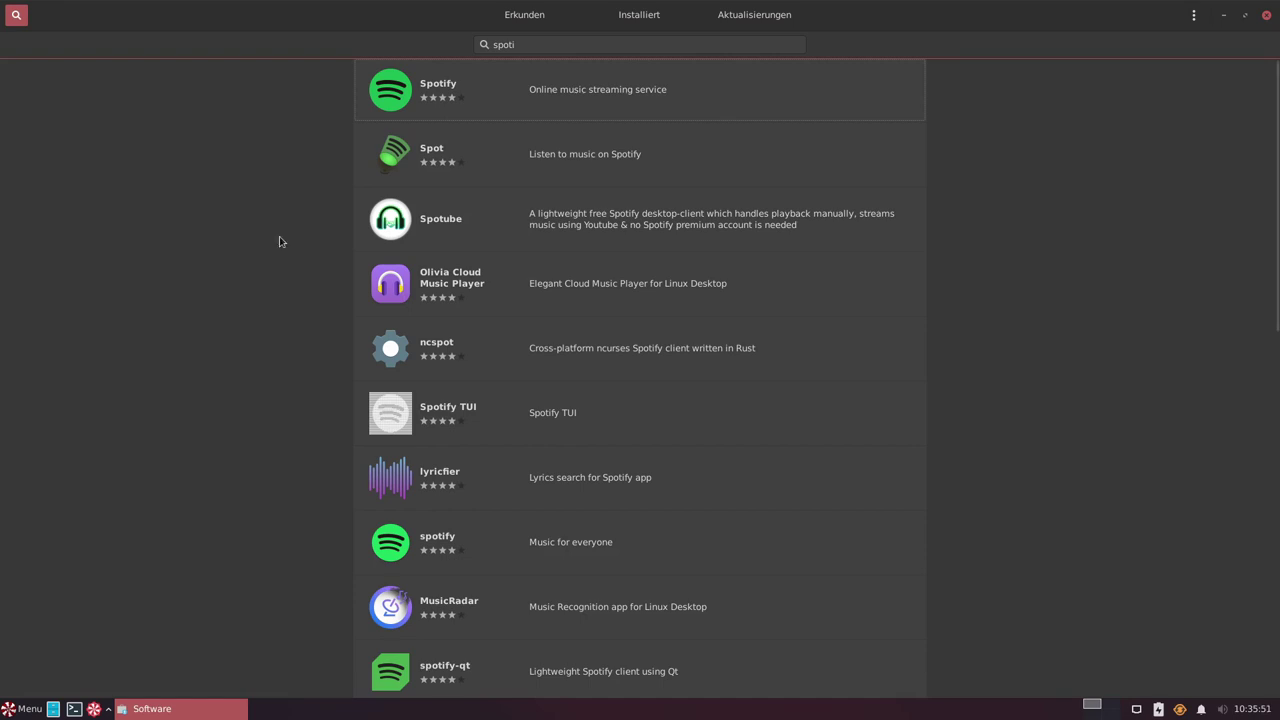
scroll(430, 335, "down", 5)
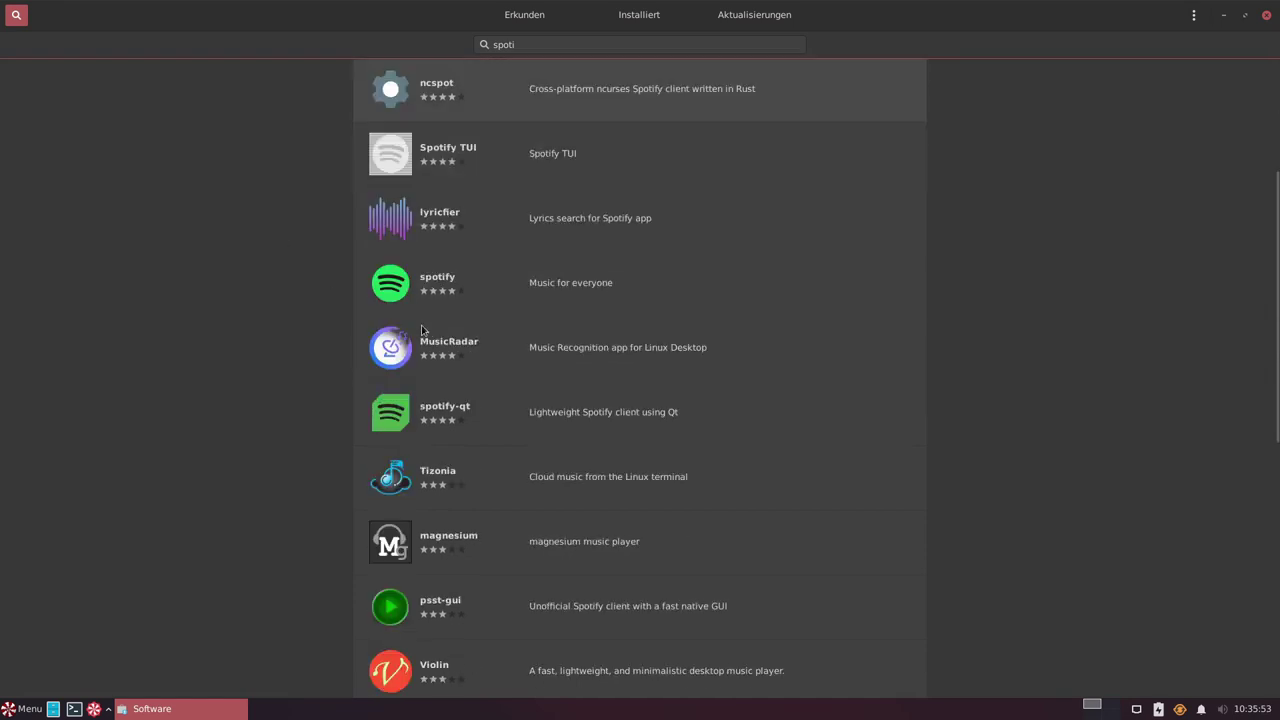
scroll(467, 342, "up", 5)
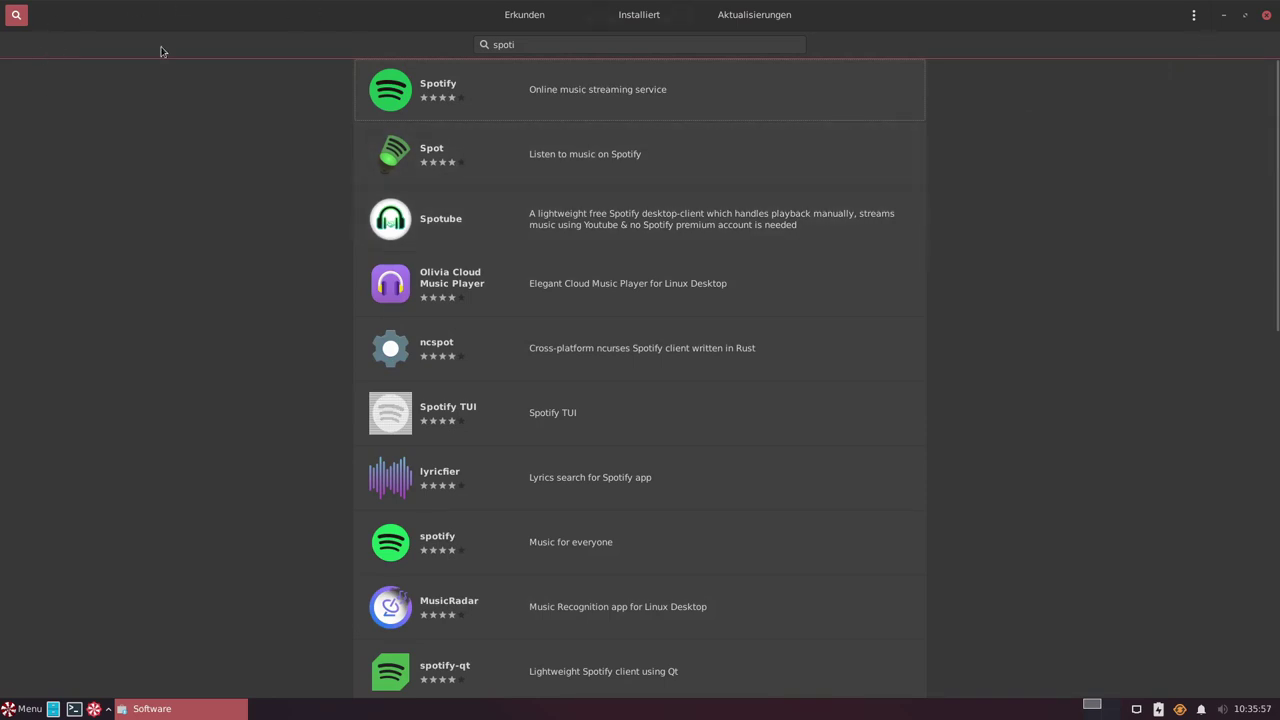
Return to the Explore overview and open the empty app search field
left_click(548, 26)
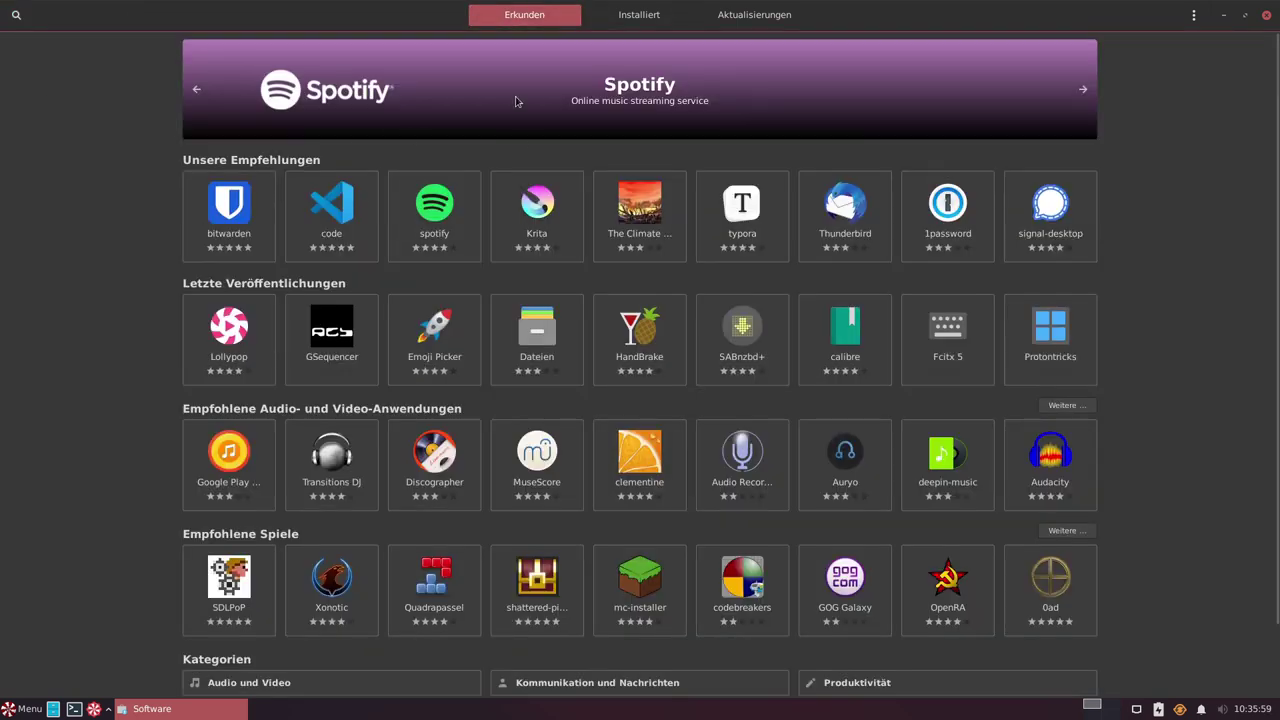
scroll(1165, 236, "down", 2)
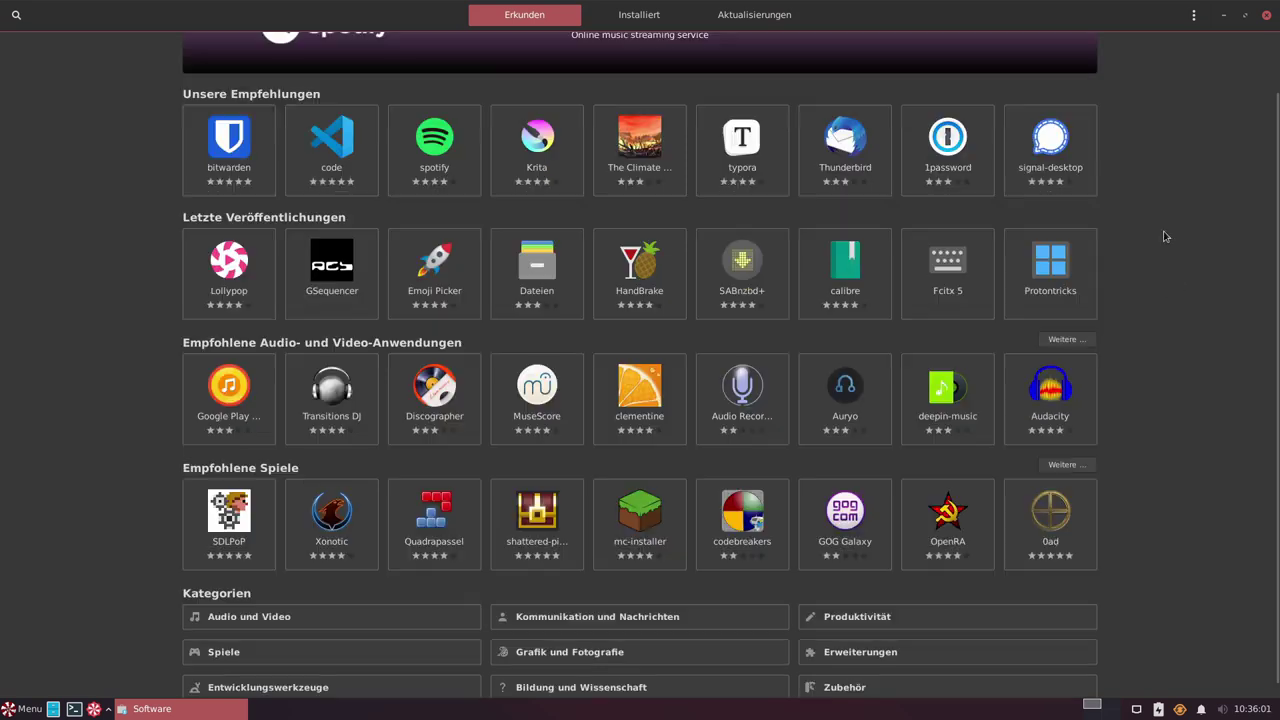
scroll(1147, 274, "up", 2)
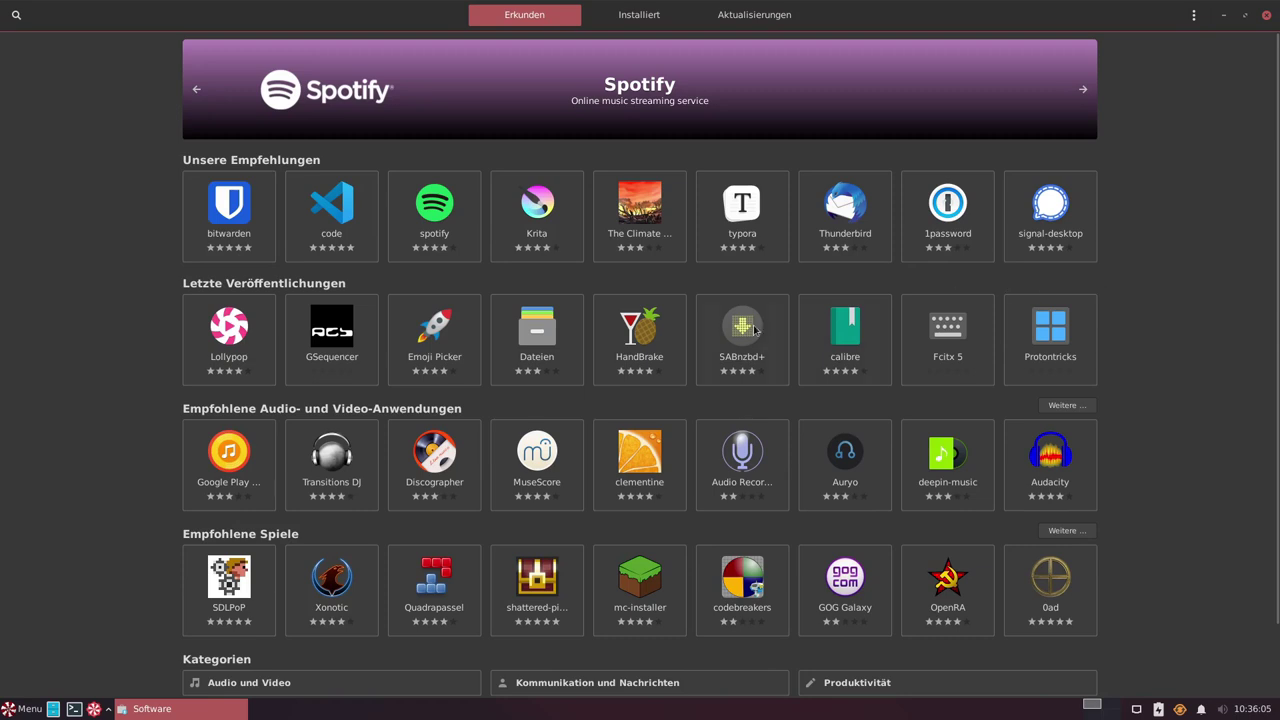
left_click(18, 17)
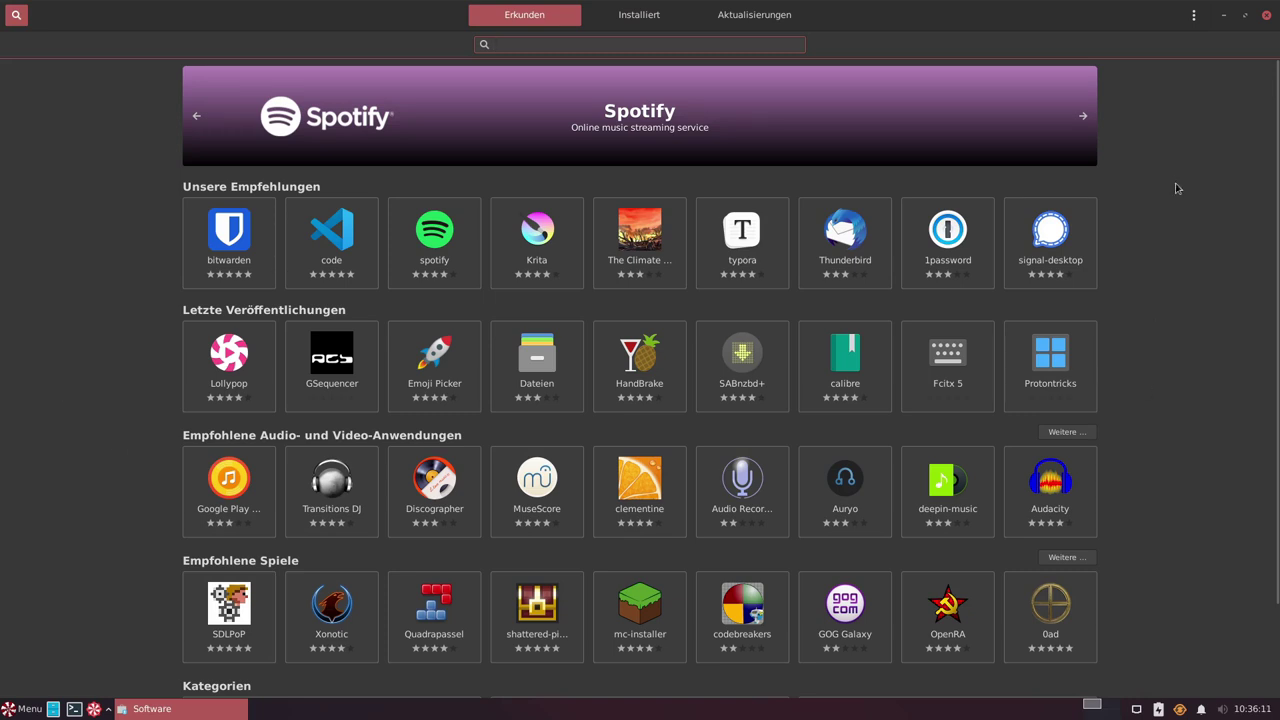
Close the software store and open Schreibtischeinstellungen from the desktop context menu
left_click(1267, 16)
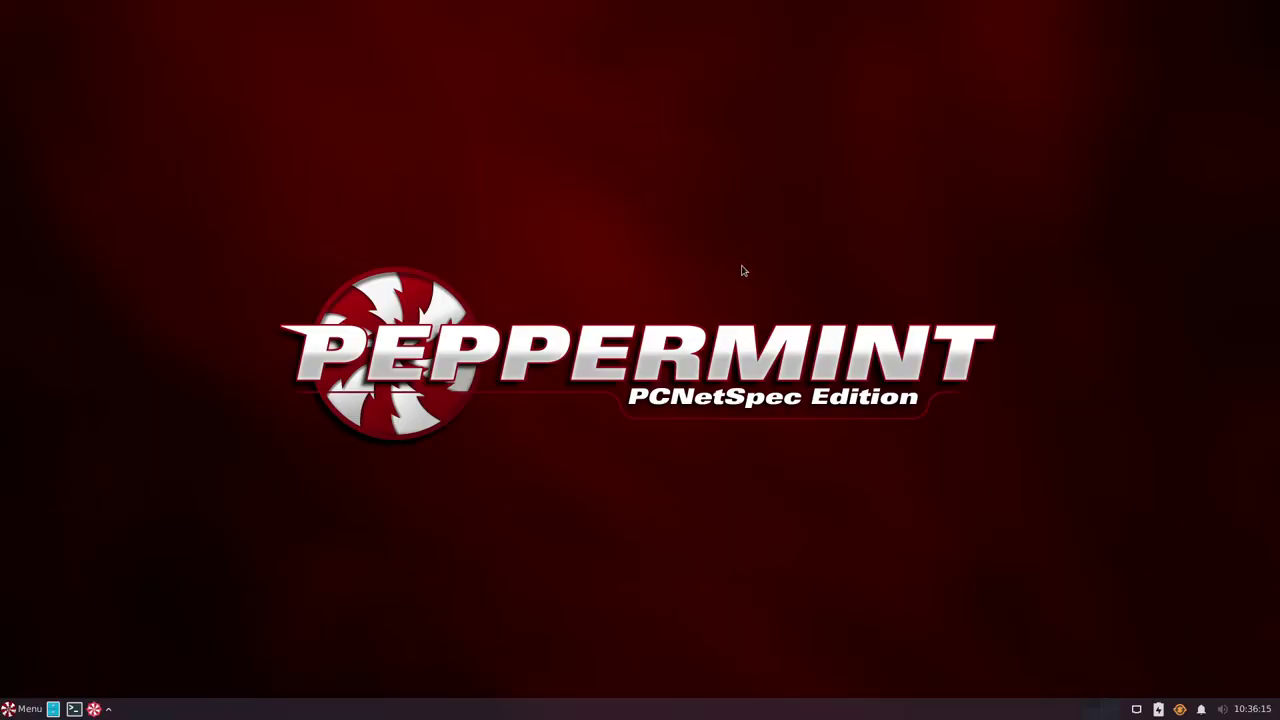
right_click(636, 374)
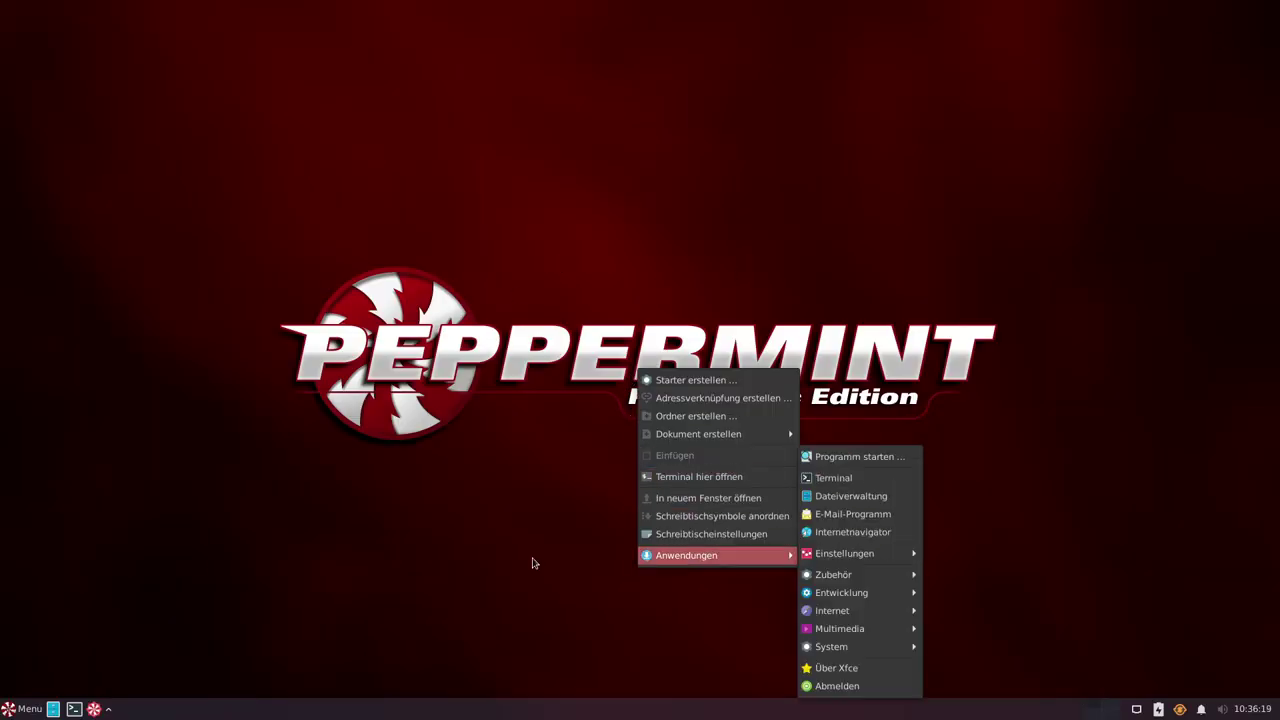
left_click(482, 571)
right_click(691, 489)
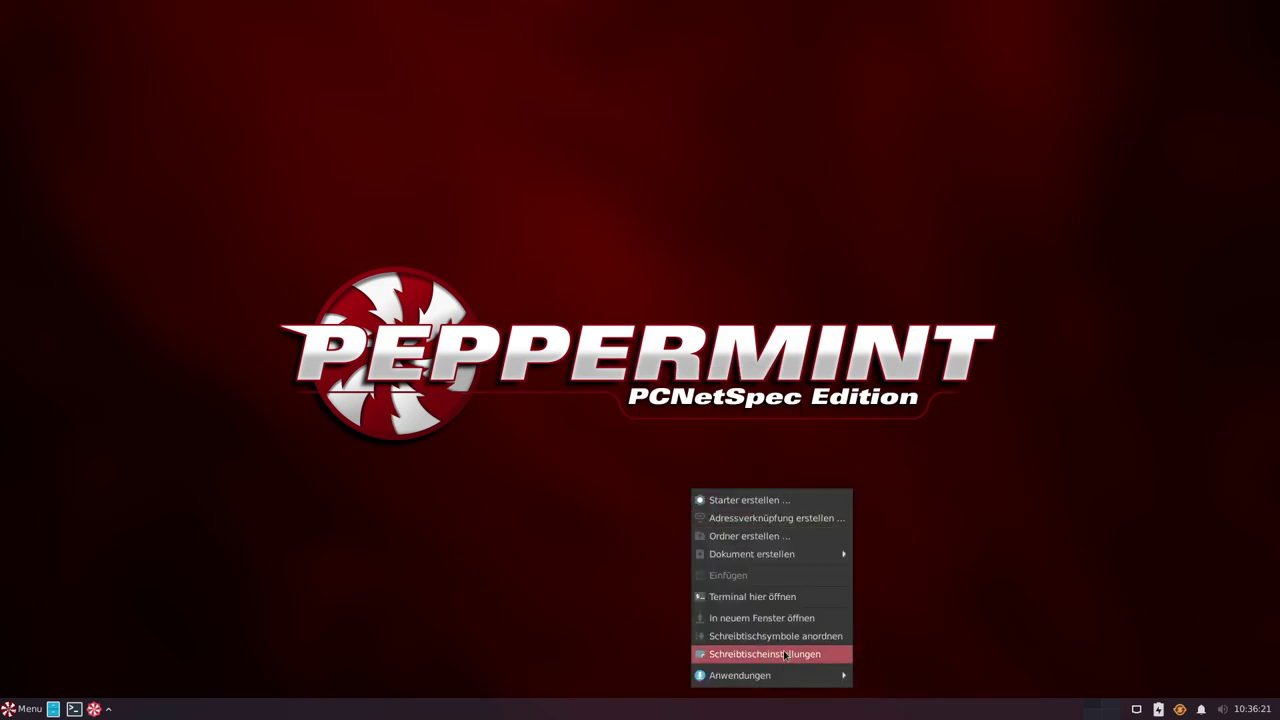
mouse_move(763, 680)
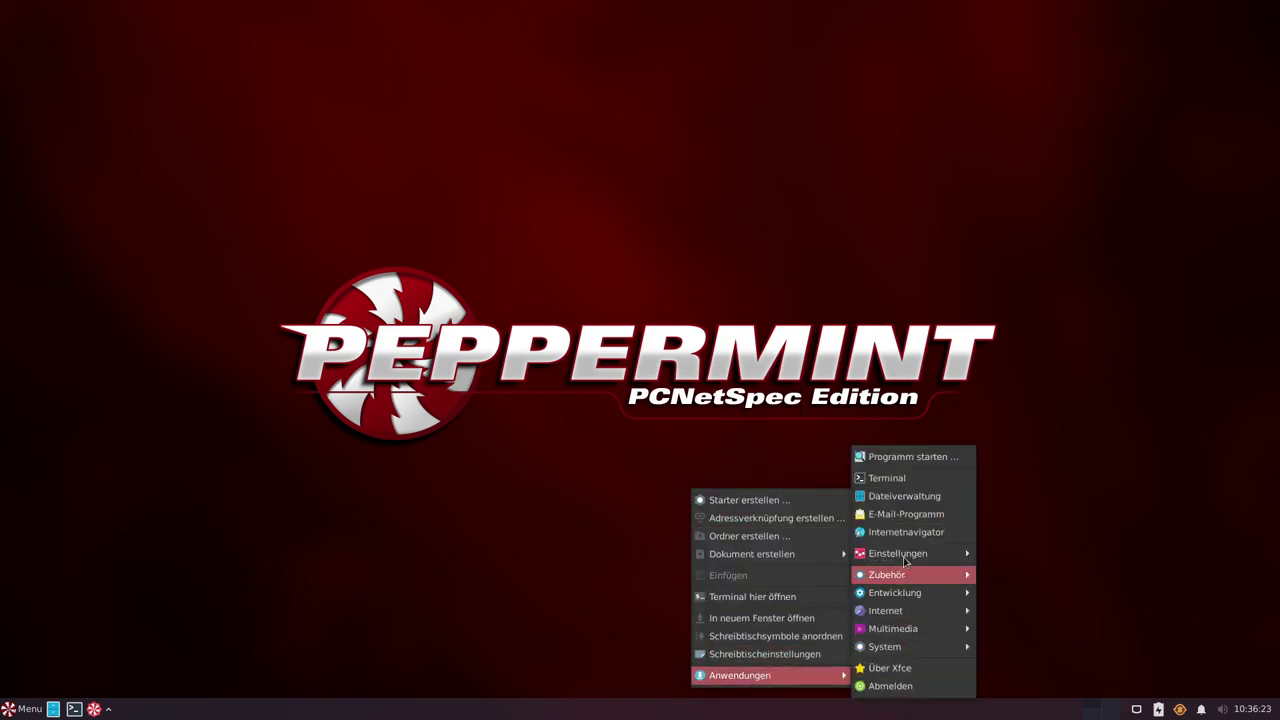
mouse_move(905, 558)
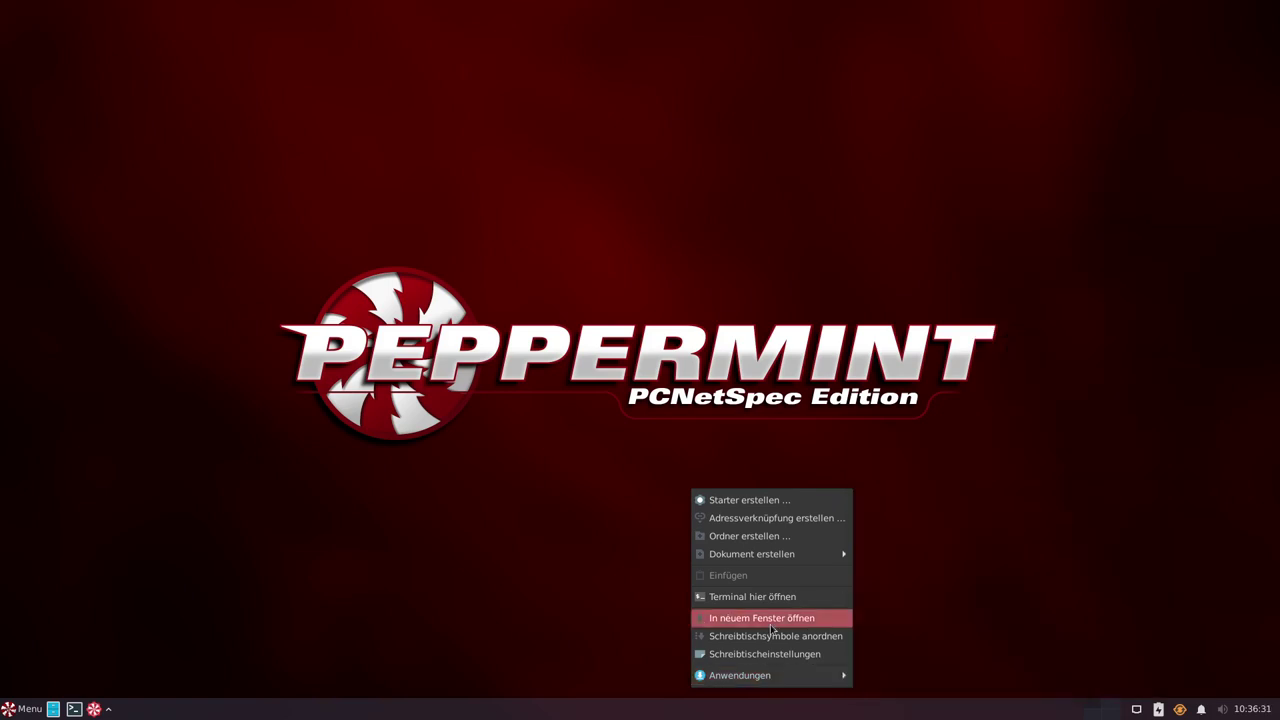
left_click(766, 654)
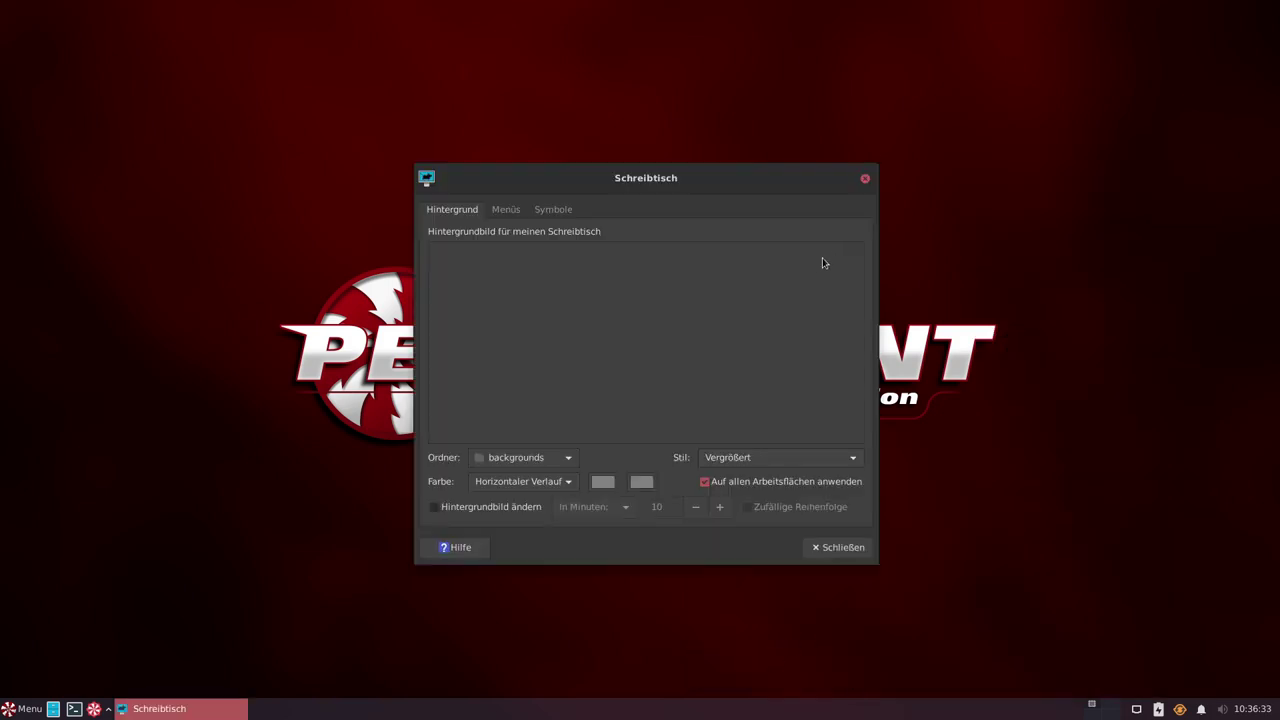
Move, maximize and shrink the Desktop Settings window
left_click_drag(637, 181, 521, 86)
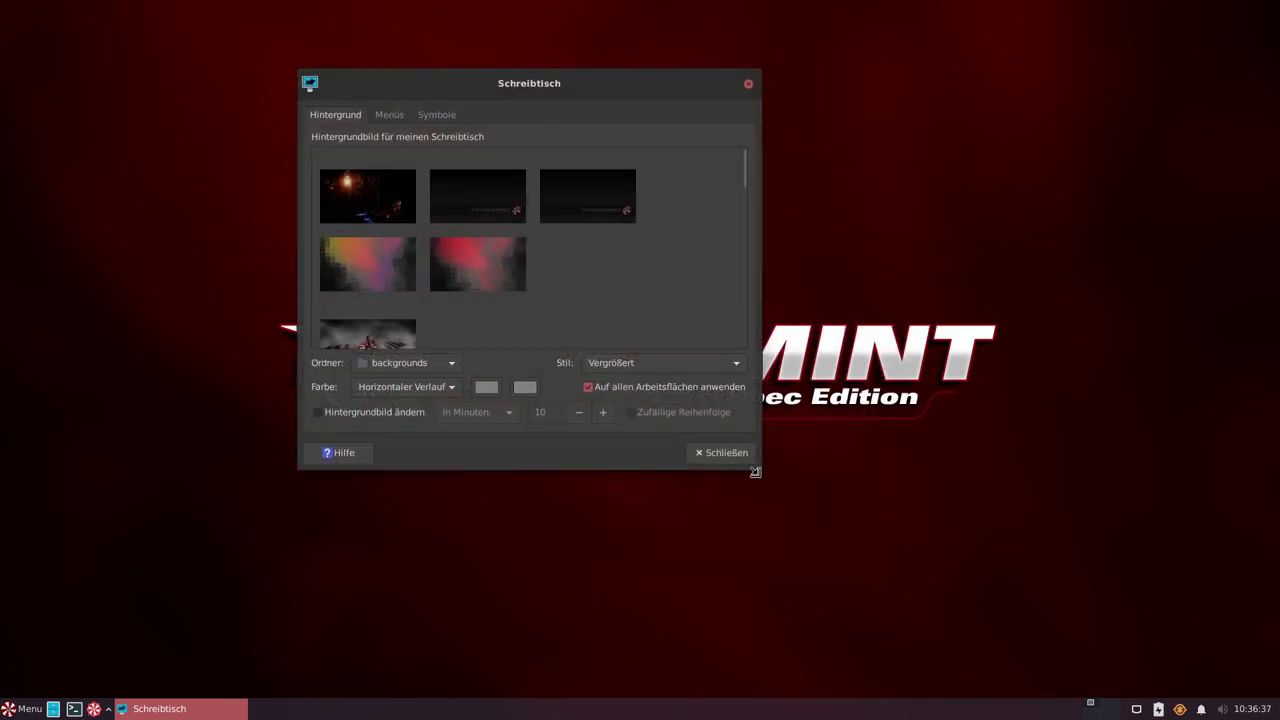
left_click_drag(758, 469, 1116, 627)
double_click(788, 82)
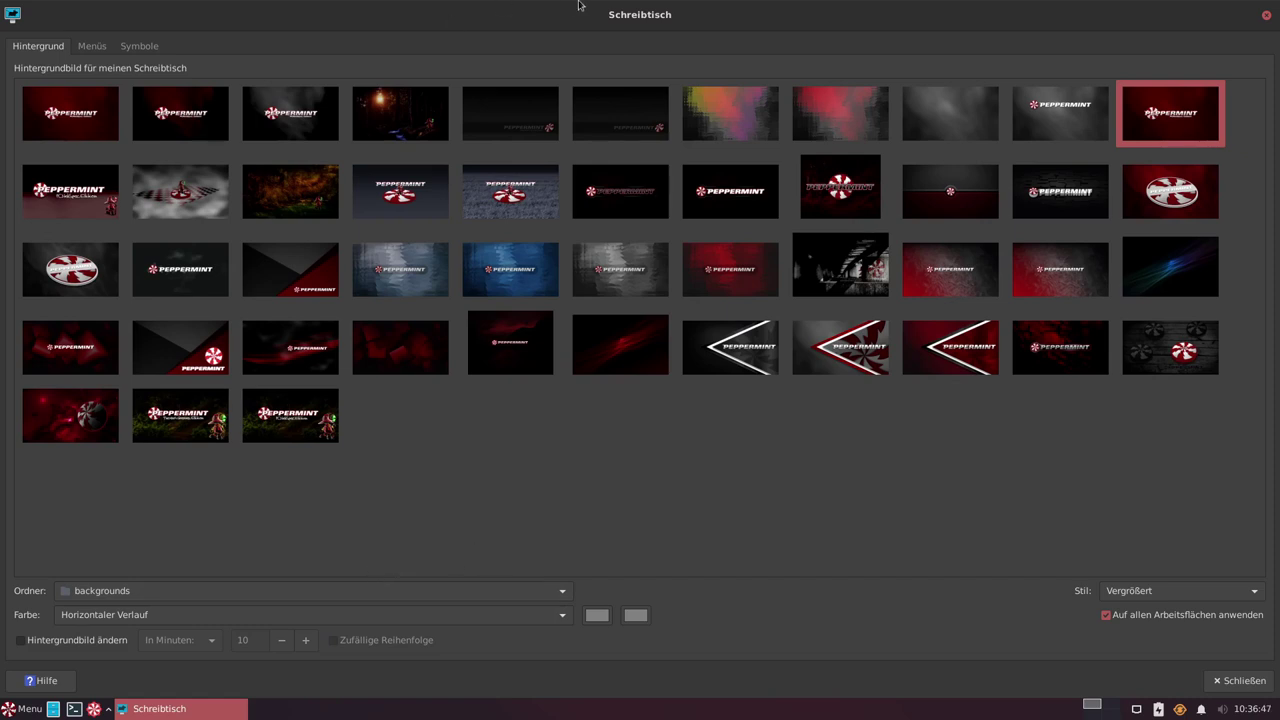
left_click_drag(619, 18, 661, 250)
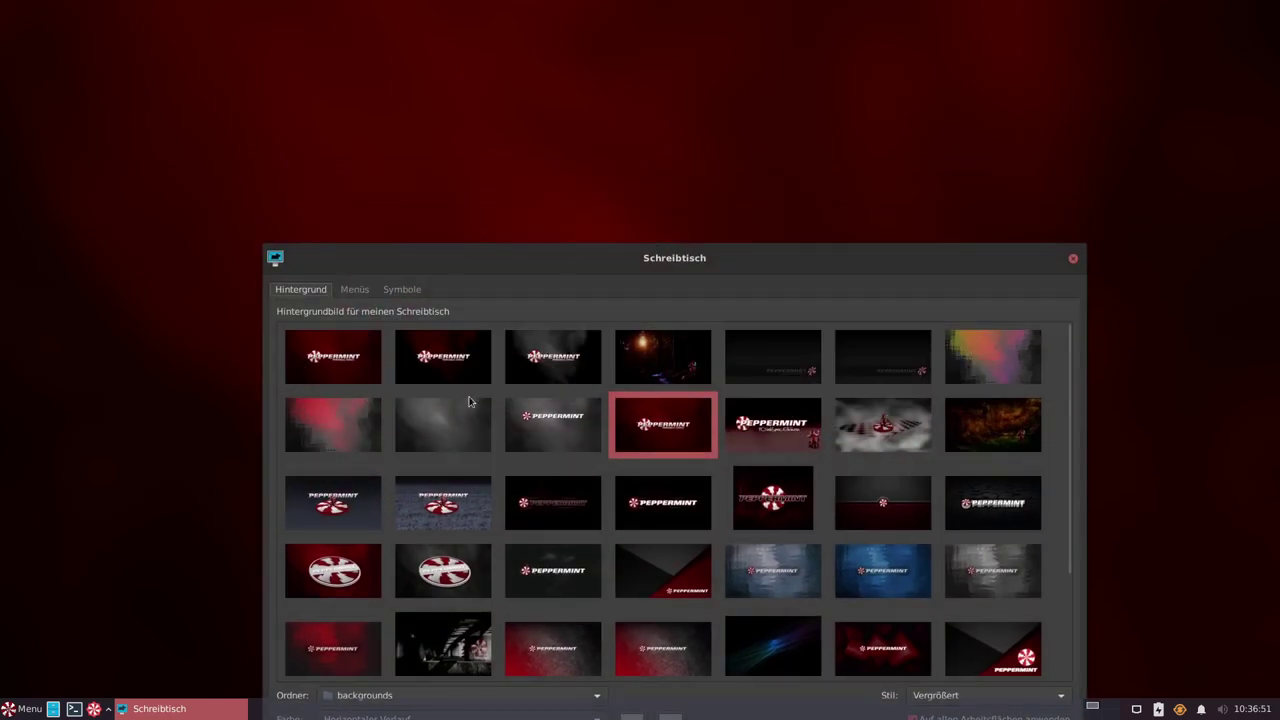
Try several wallpaper thumbnails, settling on the sunset forest image as the background
left_click(345, 365)
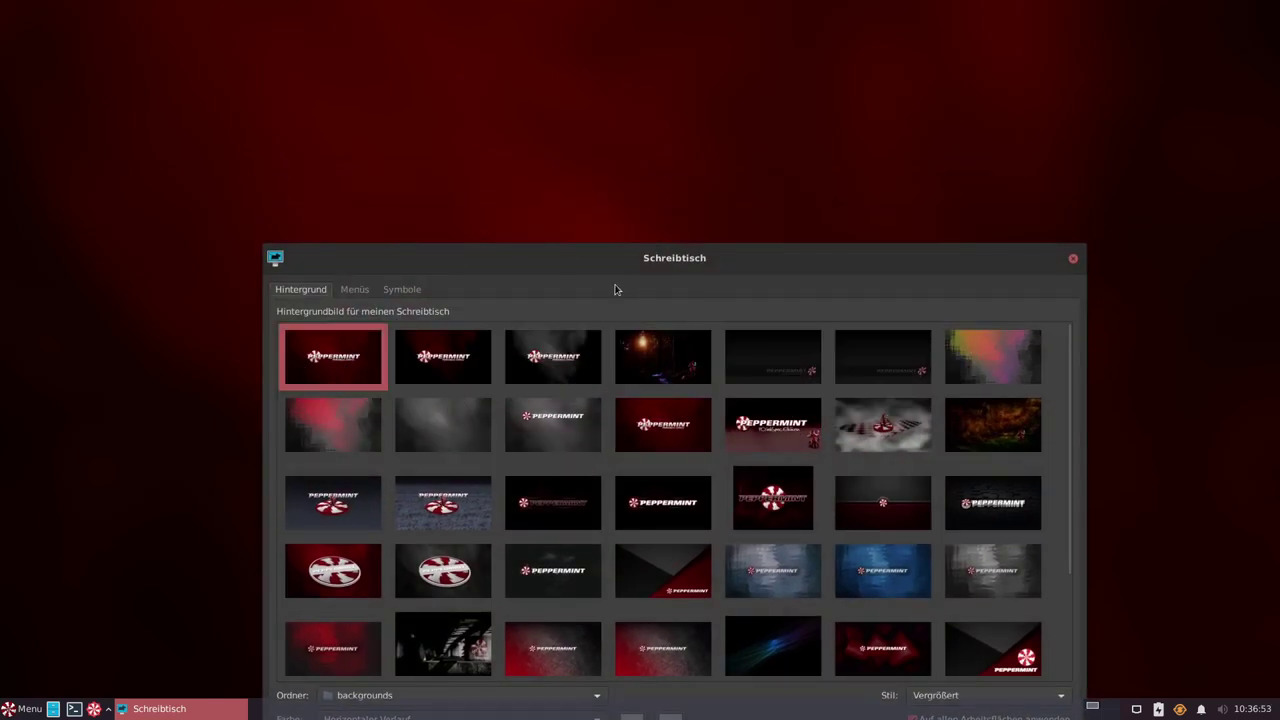
left_click_drag(602, 267, 599, 445)
left_click(450, 549)
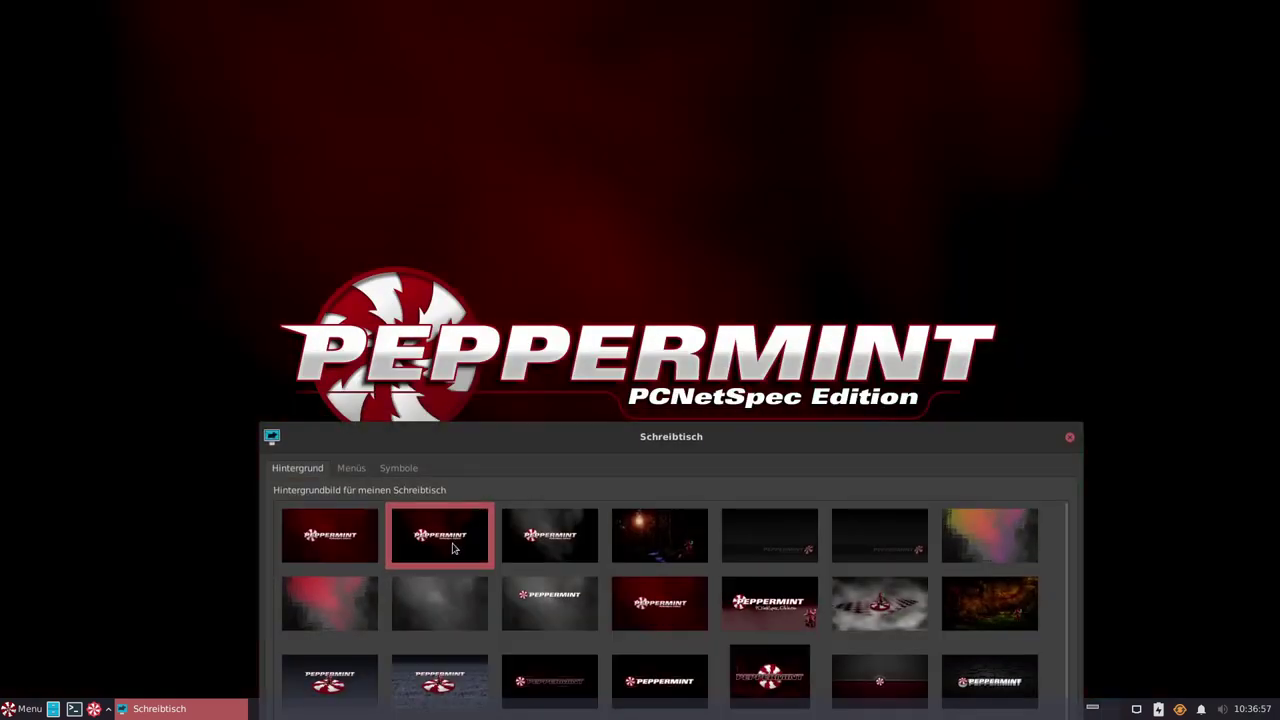
left_click(529, 537)
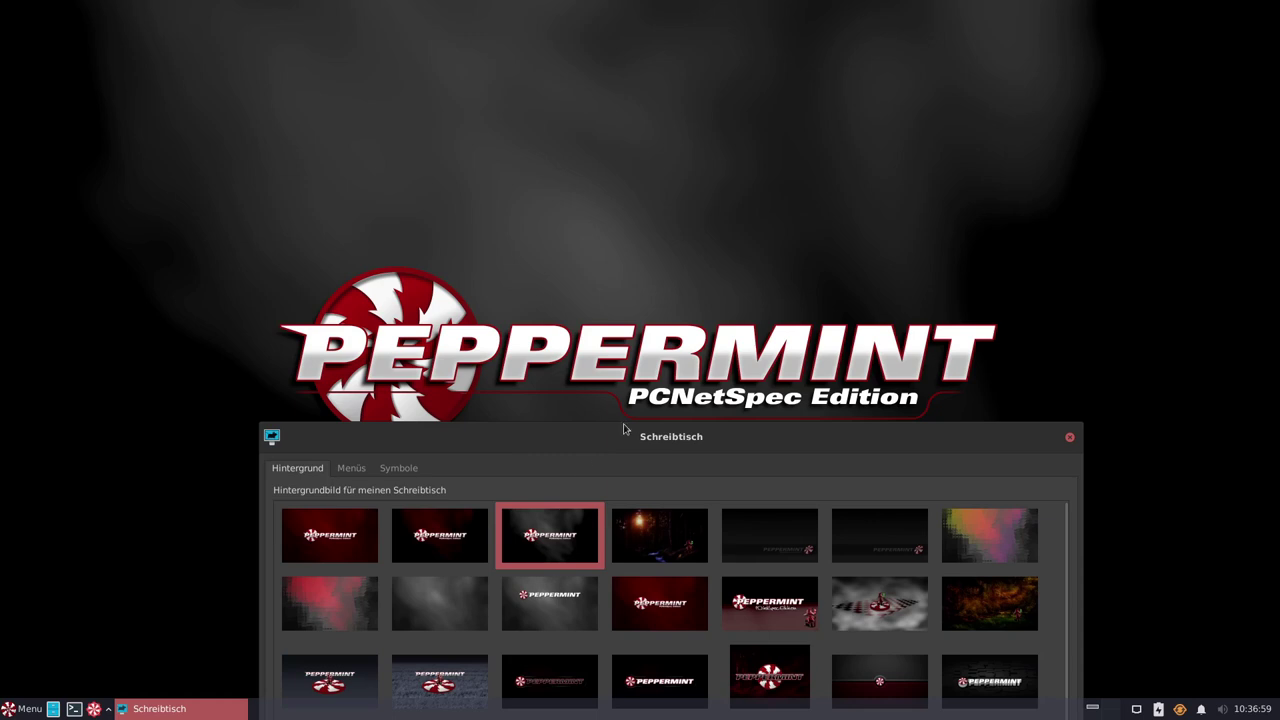
left_click(661, 531)
left_click_drag(686, 440, 458, 461)
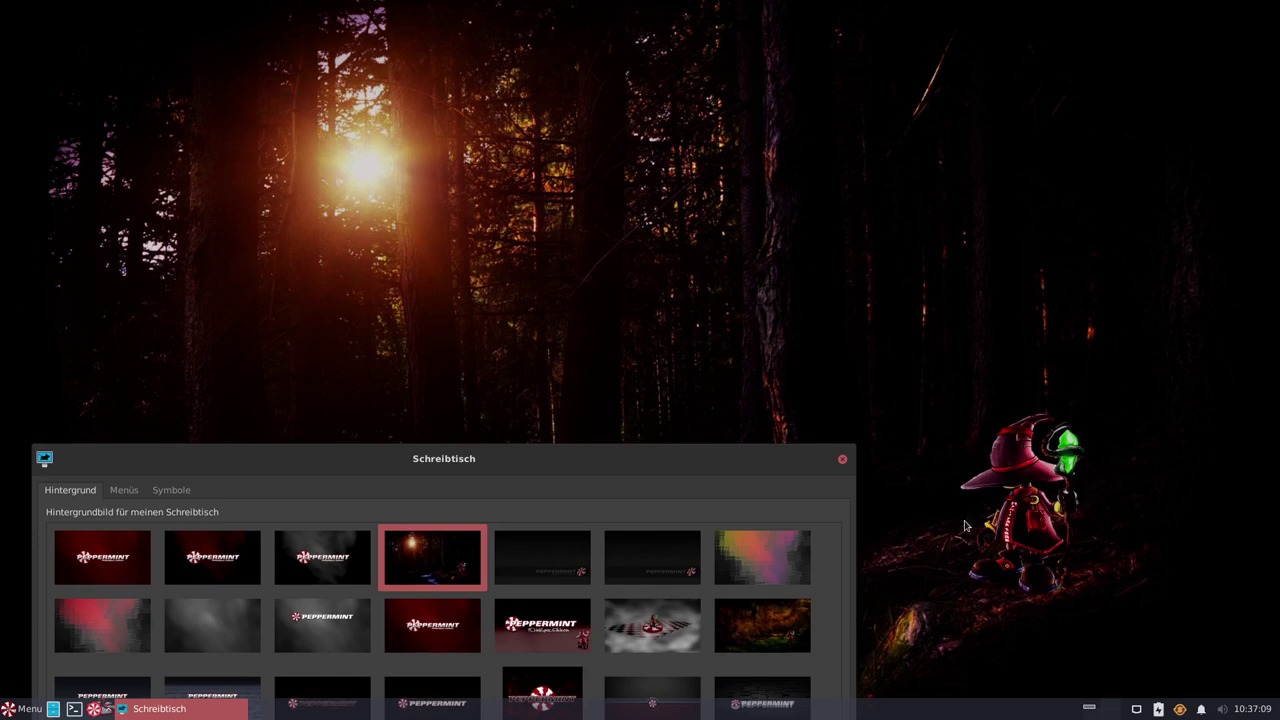
left_click_drag(436, 463, 511, 421)
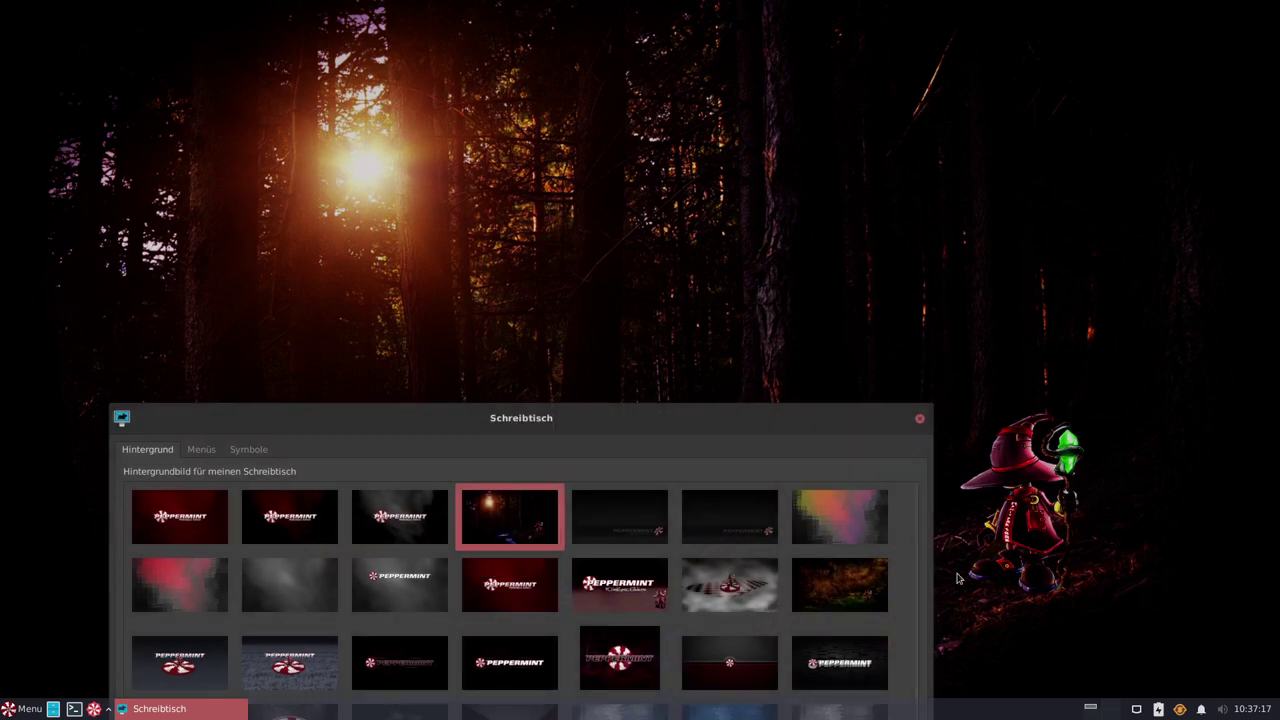
Try the dark fifth image, then the Peppermint wallpaper with the figure, as the background
left_click(620, 526)
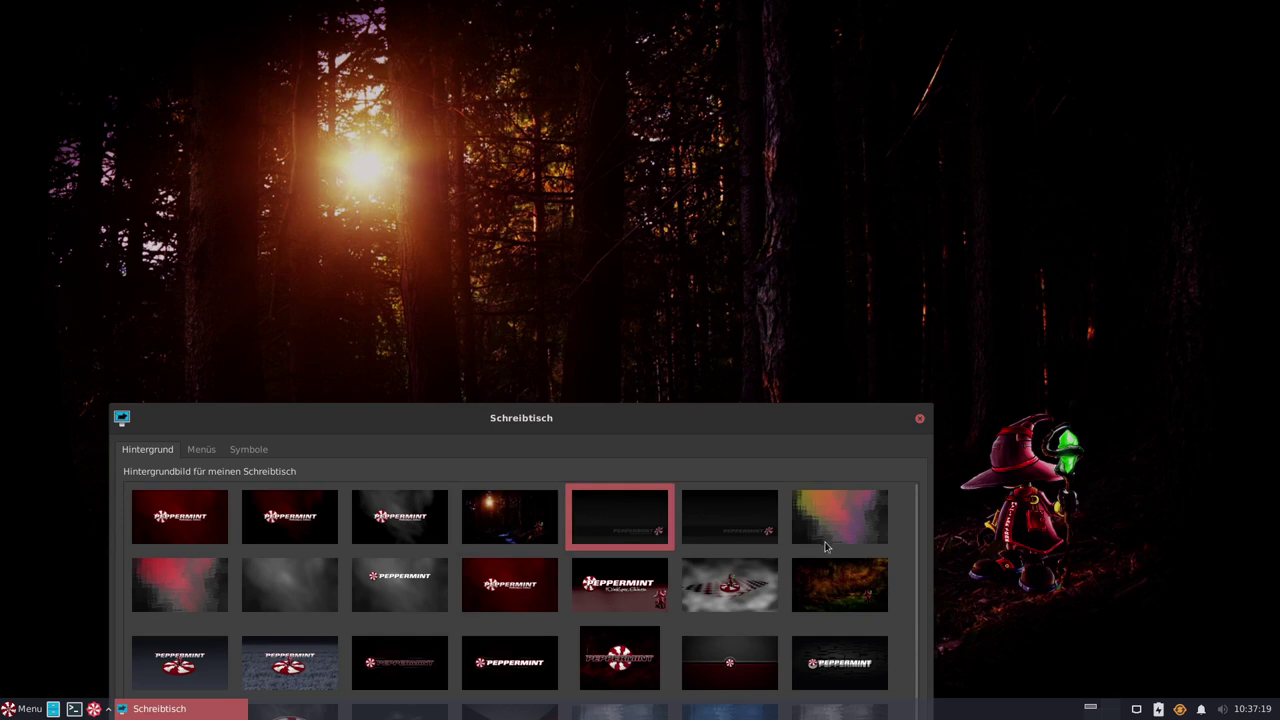
left_click_drag(729, 437, 752, 285)
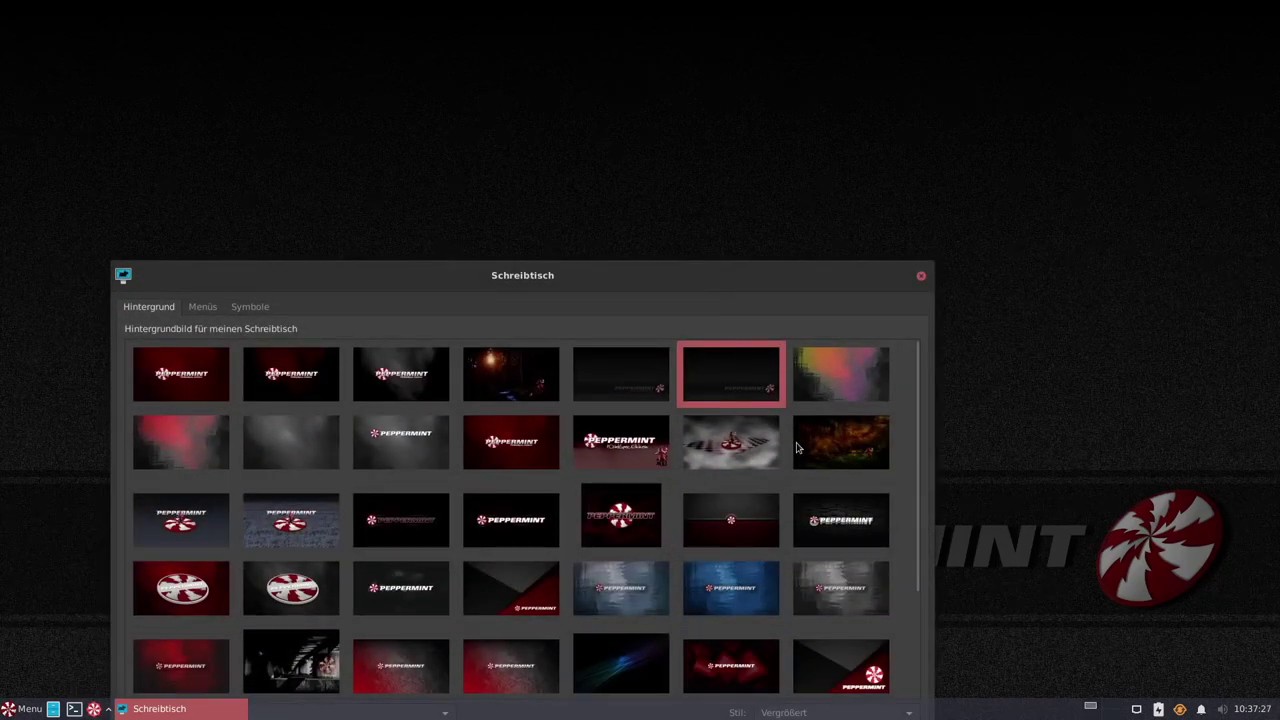
left_click(640, 446)
left_click_drag(648, 279, 781, 499)
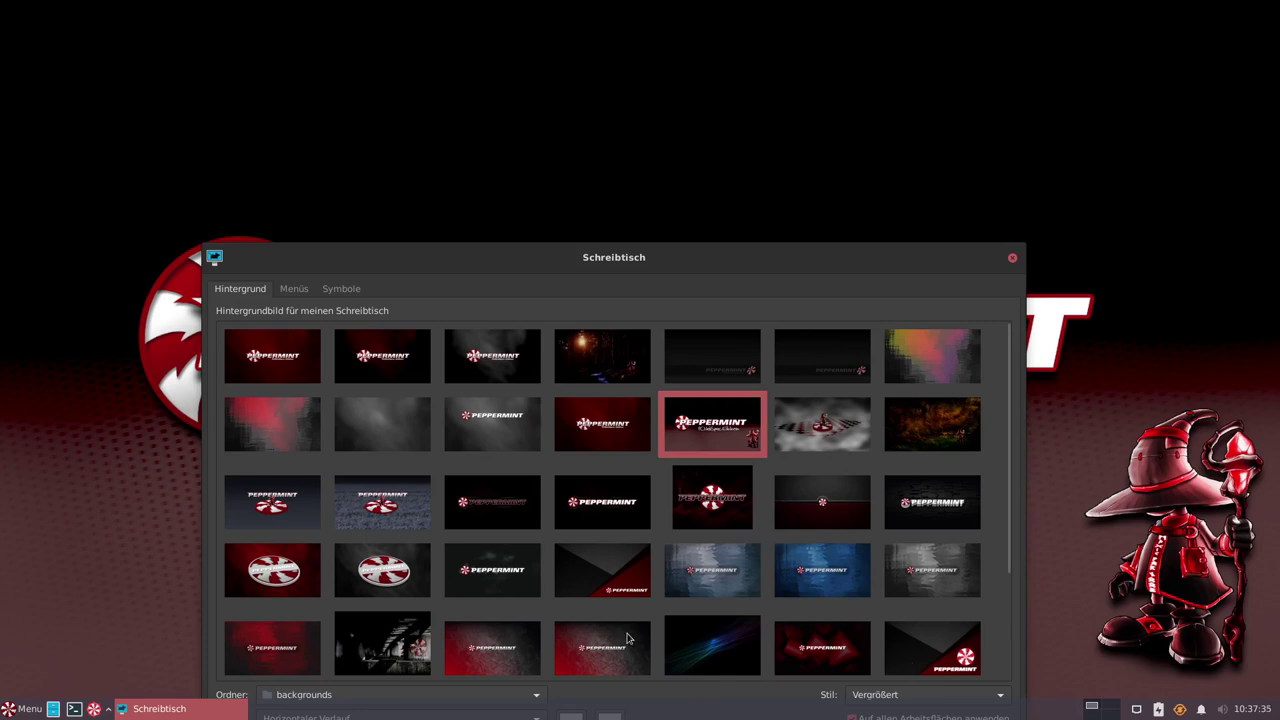
left_click_drag(666, 251, 666, 163)
scroll(685, 457, "down", 3)
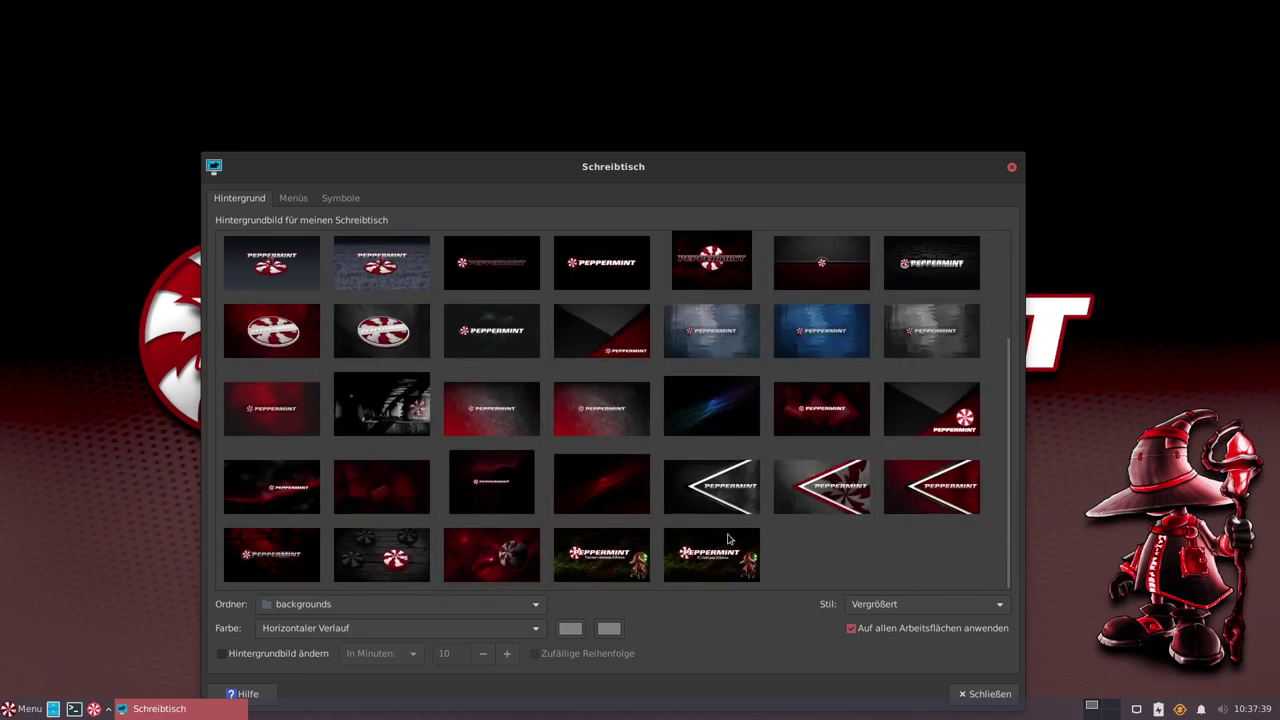
Try the forest Peppermint wallpaper, the last row's fifth image, and the big Peppermint logo wallpaper
left_click(617, 567)
left_click_drag(680, 171, 633, 488)
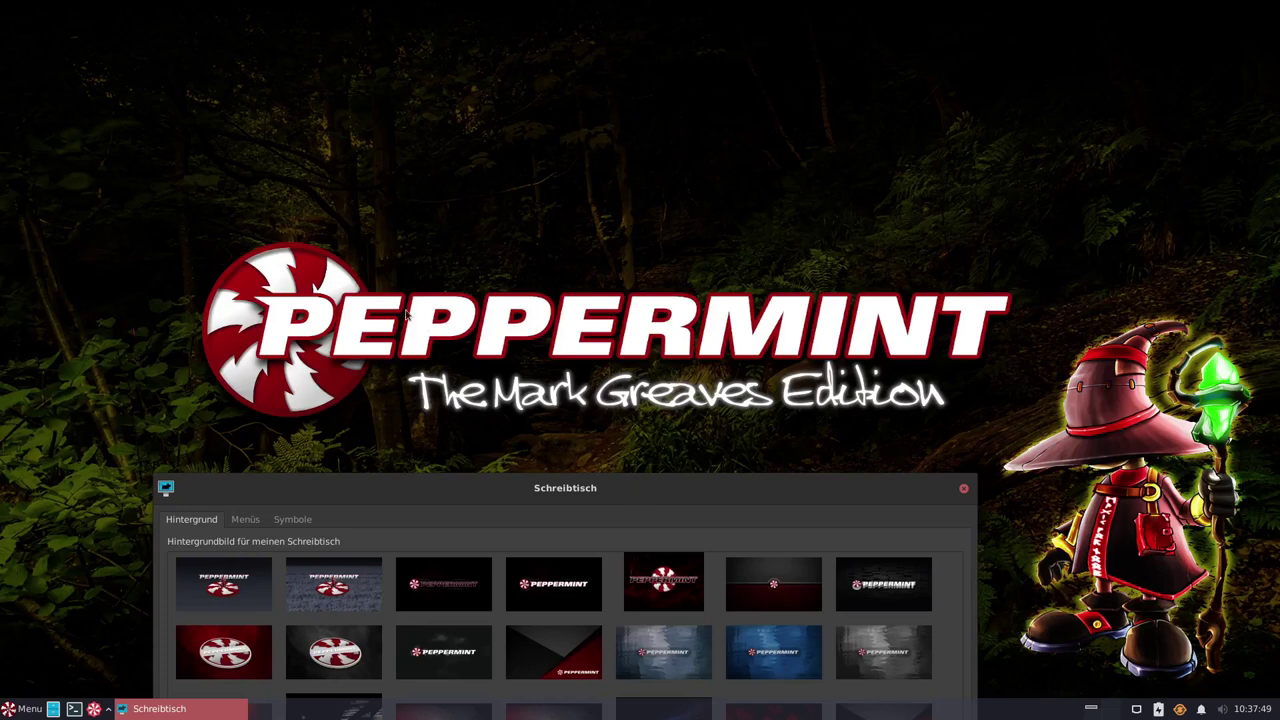
left_click_drag(674, 508, 740, 248)
left_click(596, 533)
left_click(457, 350)
left_click_drag(569, 249, 635, 483)
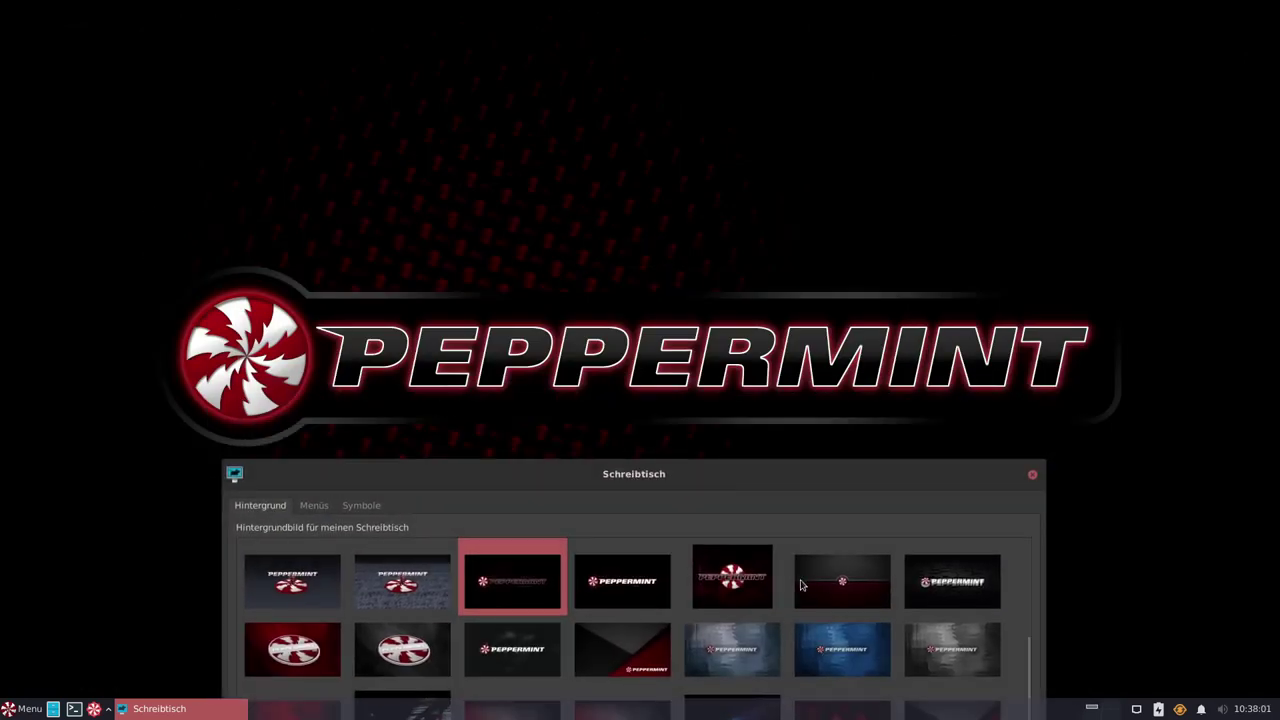
Settle on the dark 3D PEPPERMINT logo wallpaper and close Desktop Settings
left_click(851, 587)
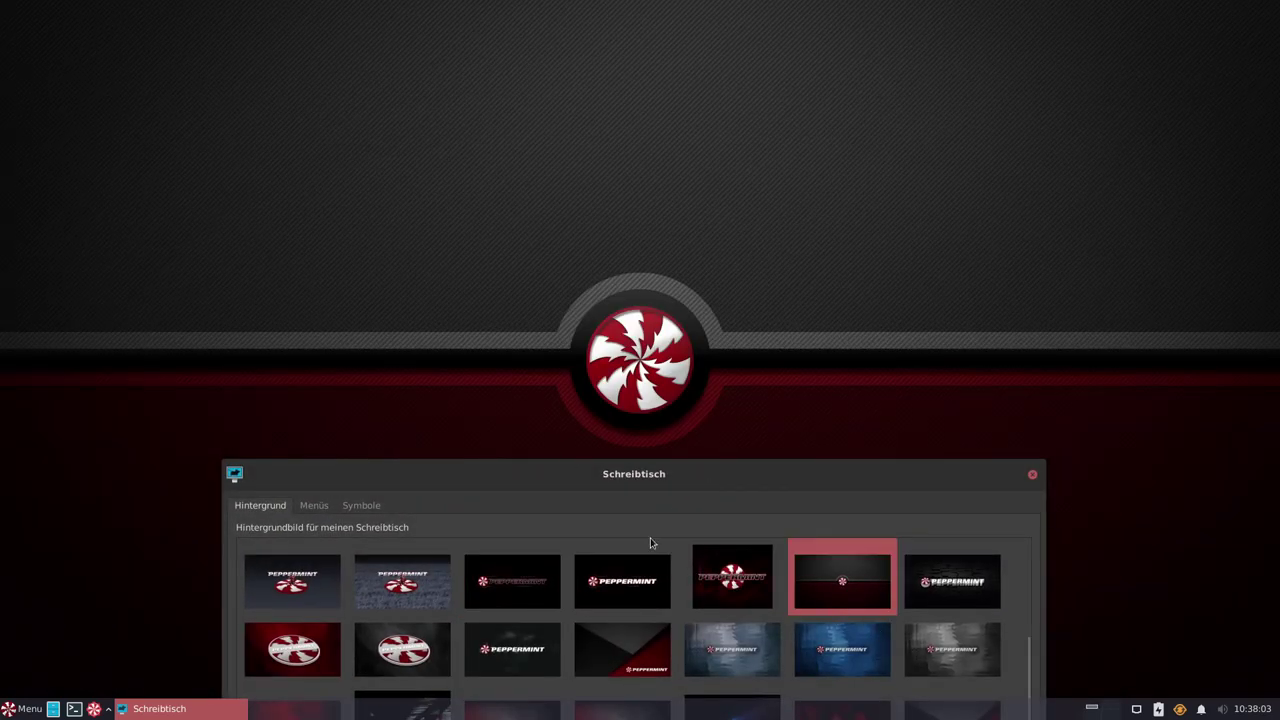
left_click(941, 598)
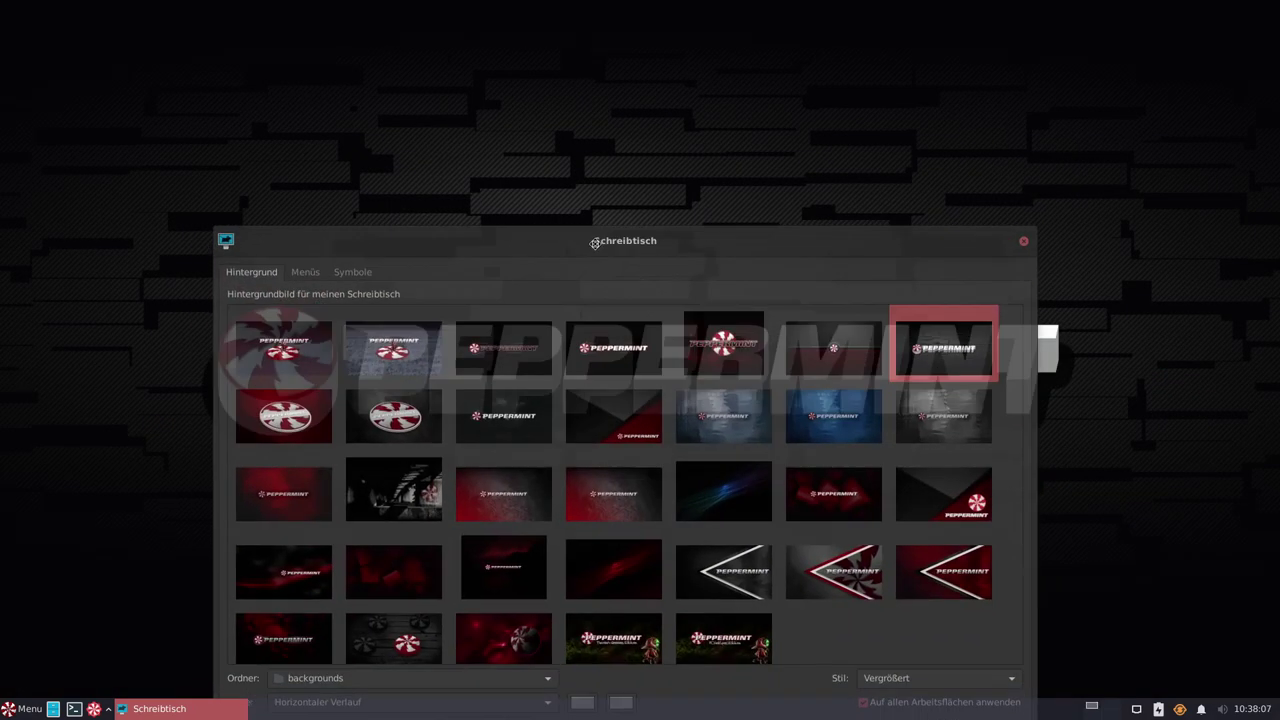
scroll(583, 422, "down", 1)
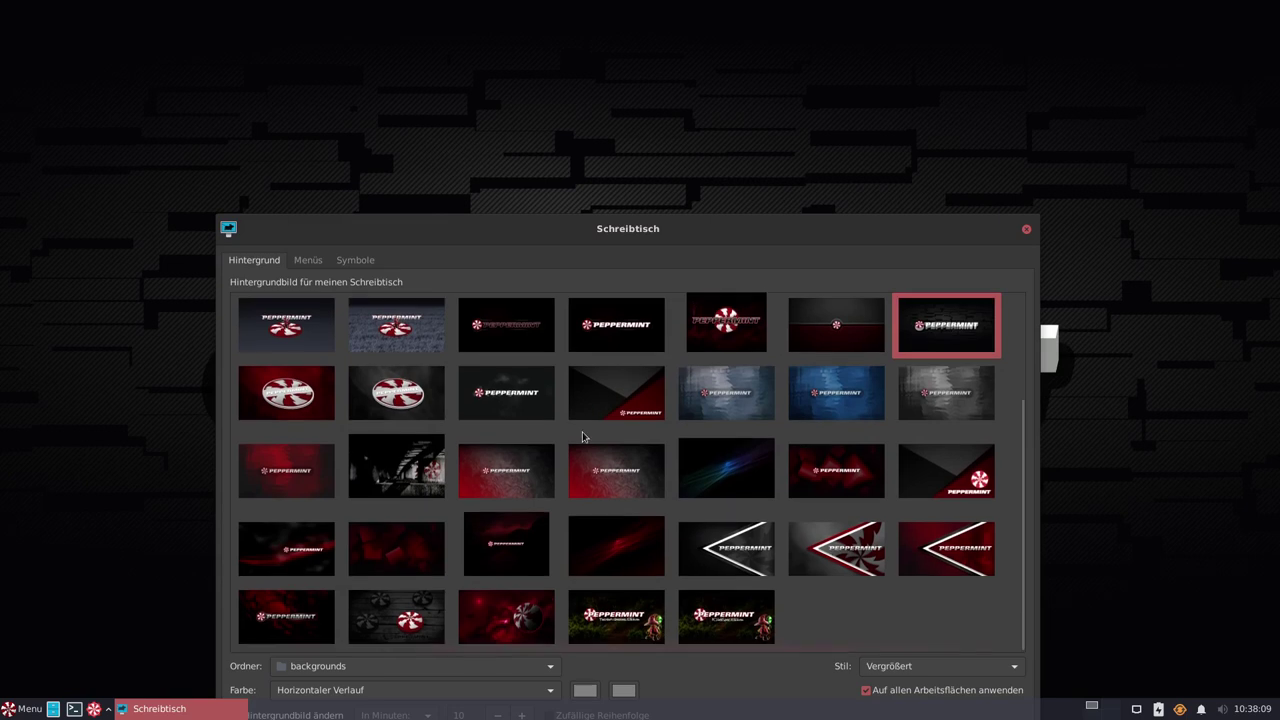
left_click(1026, 229)
left_click(74, 709)
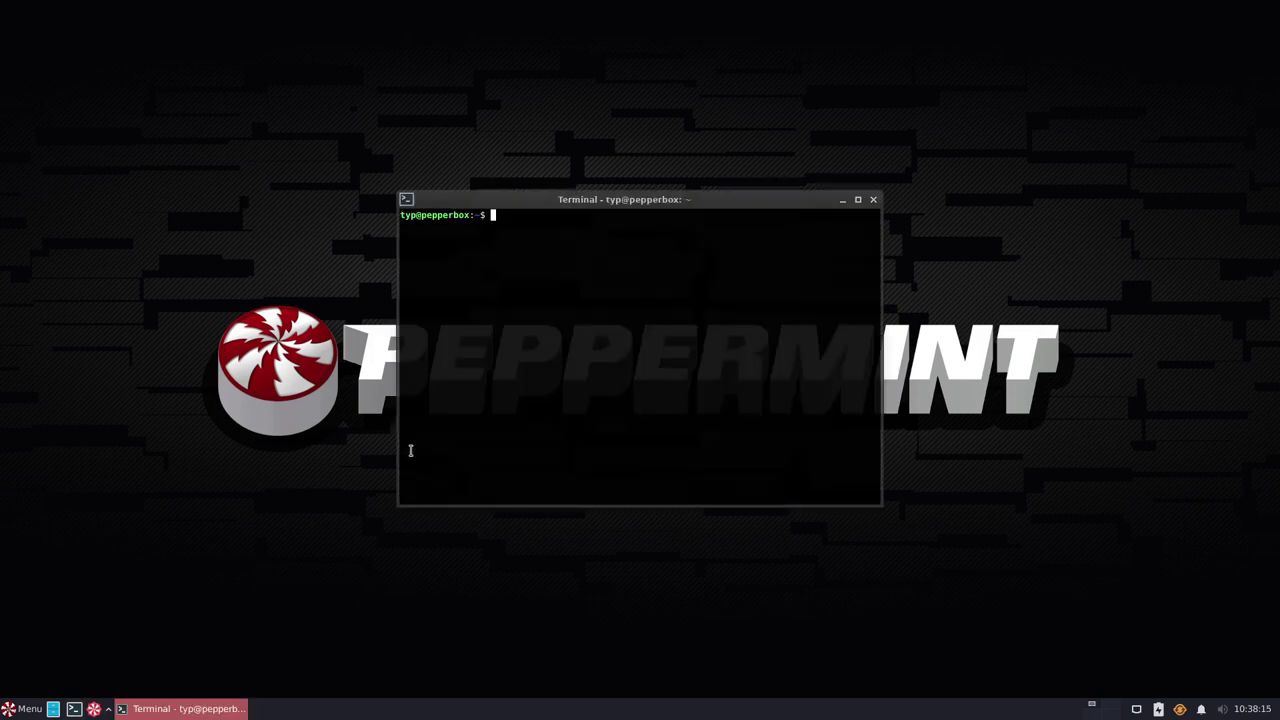
Enlarge the terminal text and run uname -r, showing kernel 5.10.0-10-amd64
key("ctrl+plus")
key("ctrl+plus")
key("ctrl+plus")
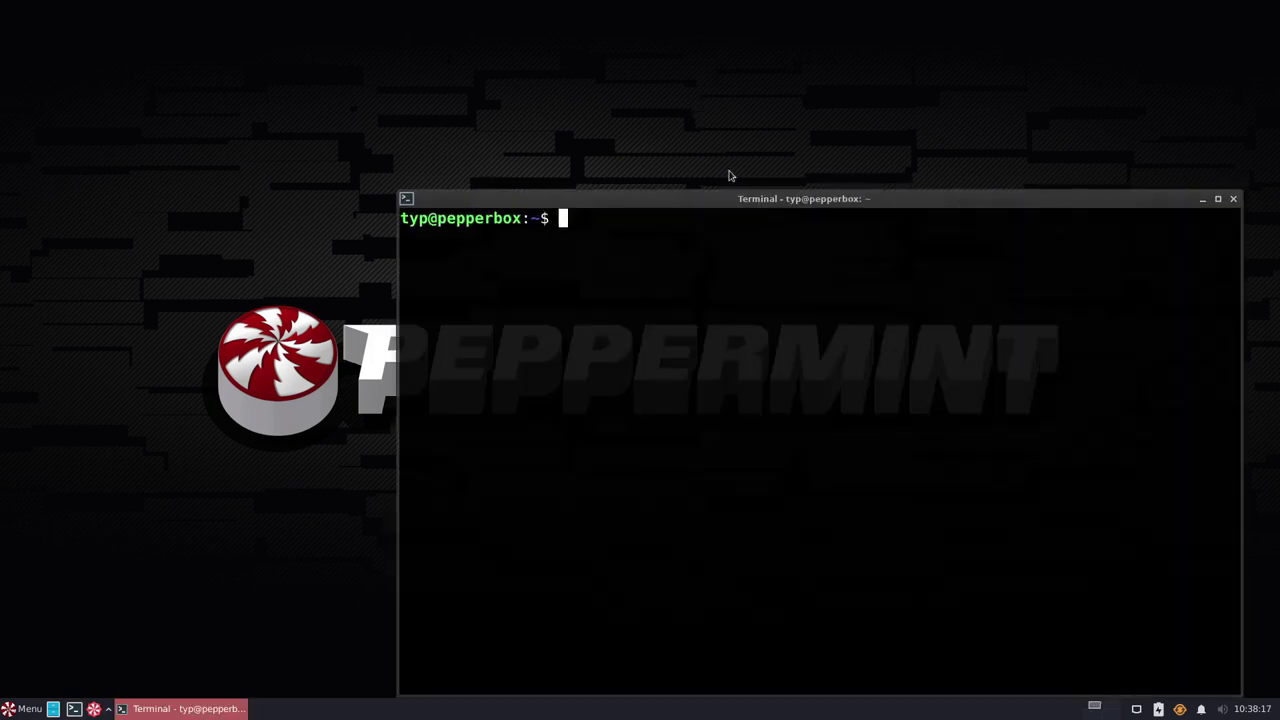
left_click_drag(727, 198, 581, 123)
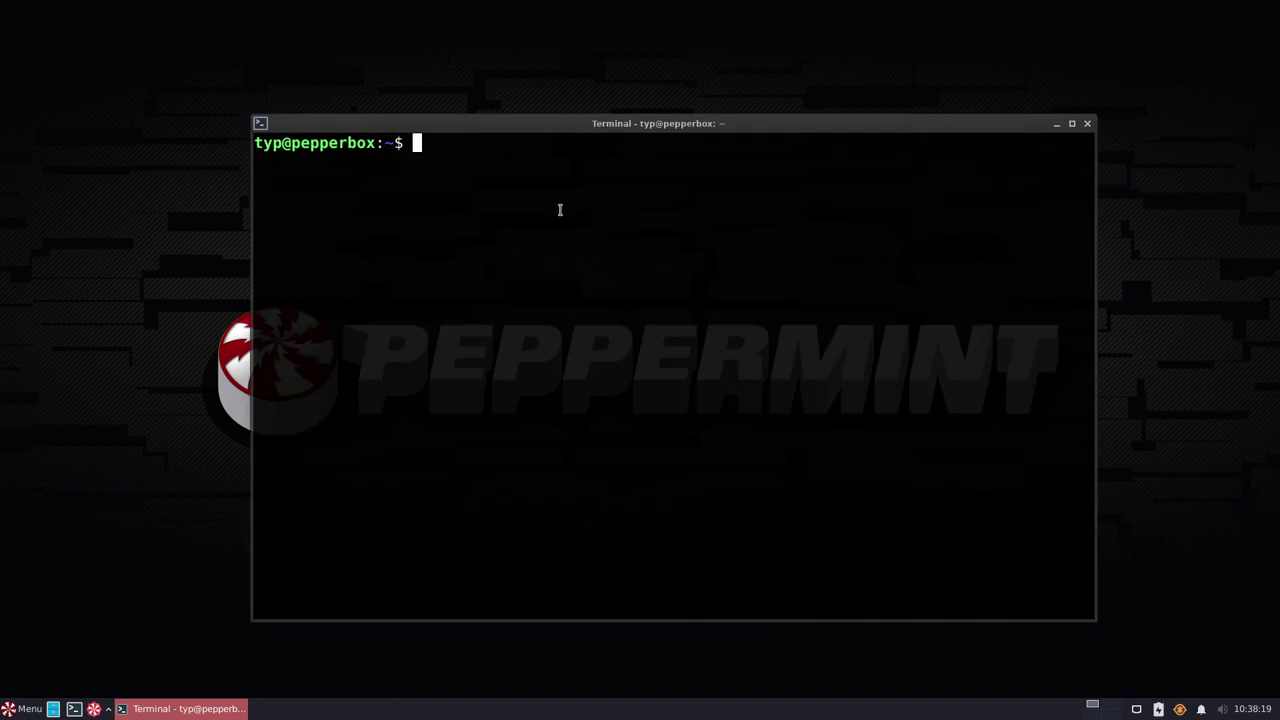
type("un")
type("ame -r")
key("Return")
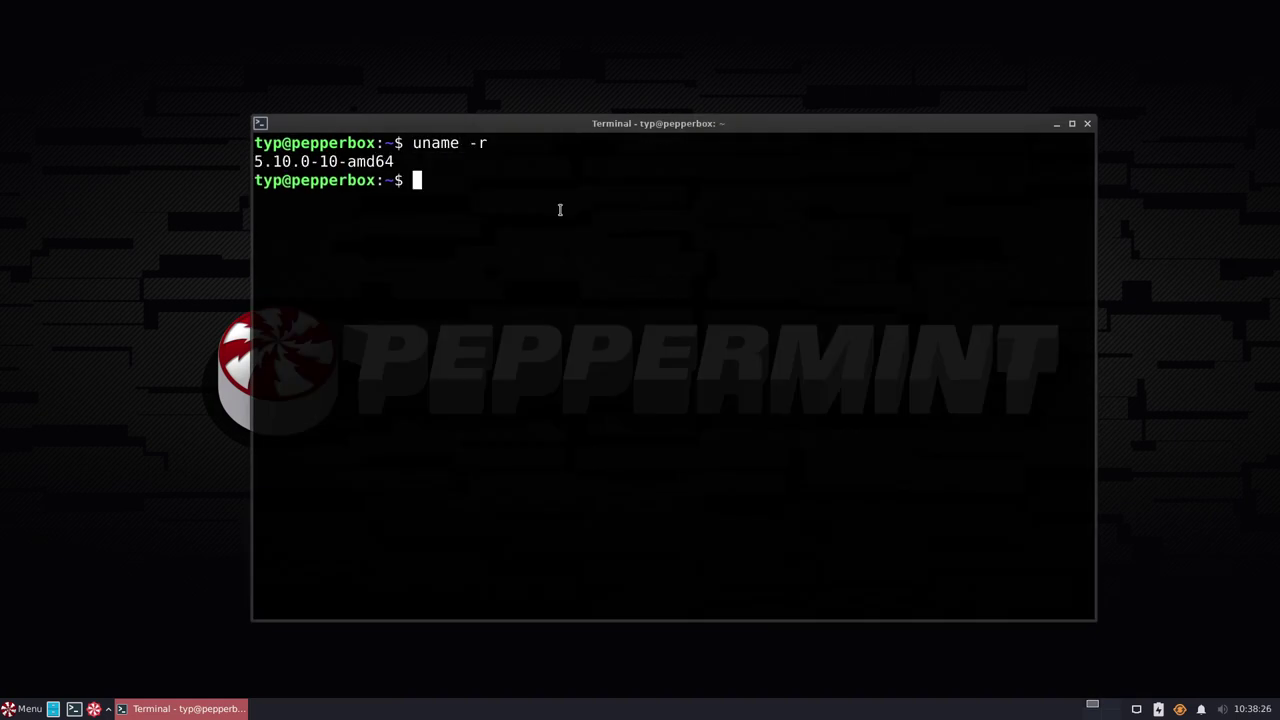